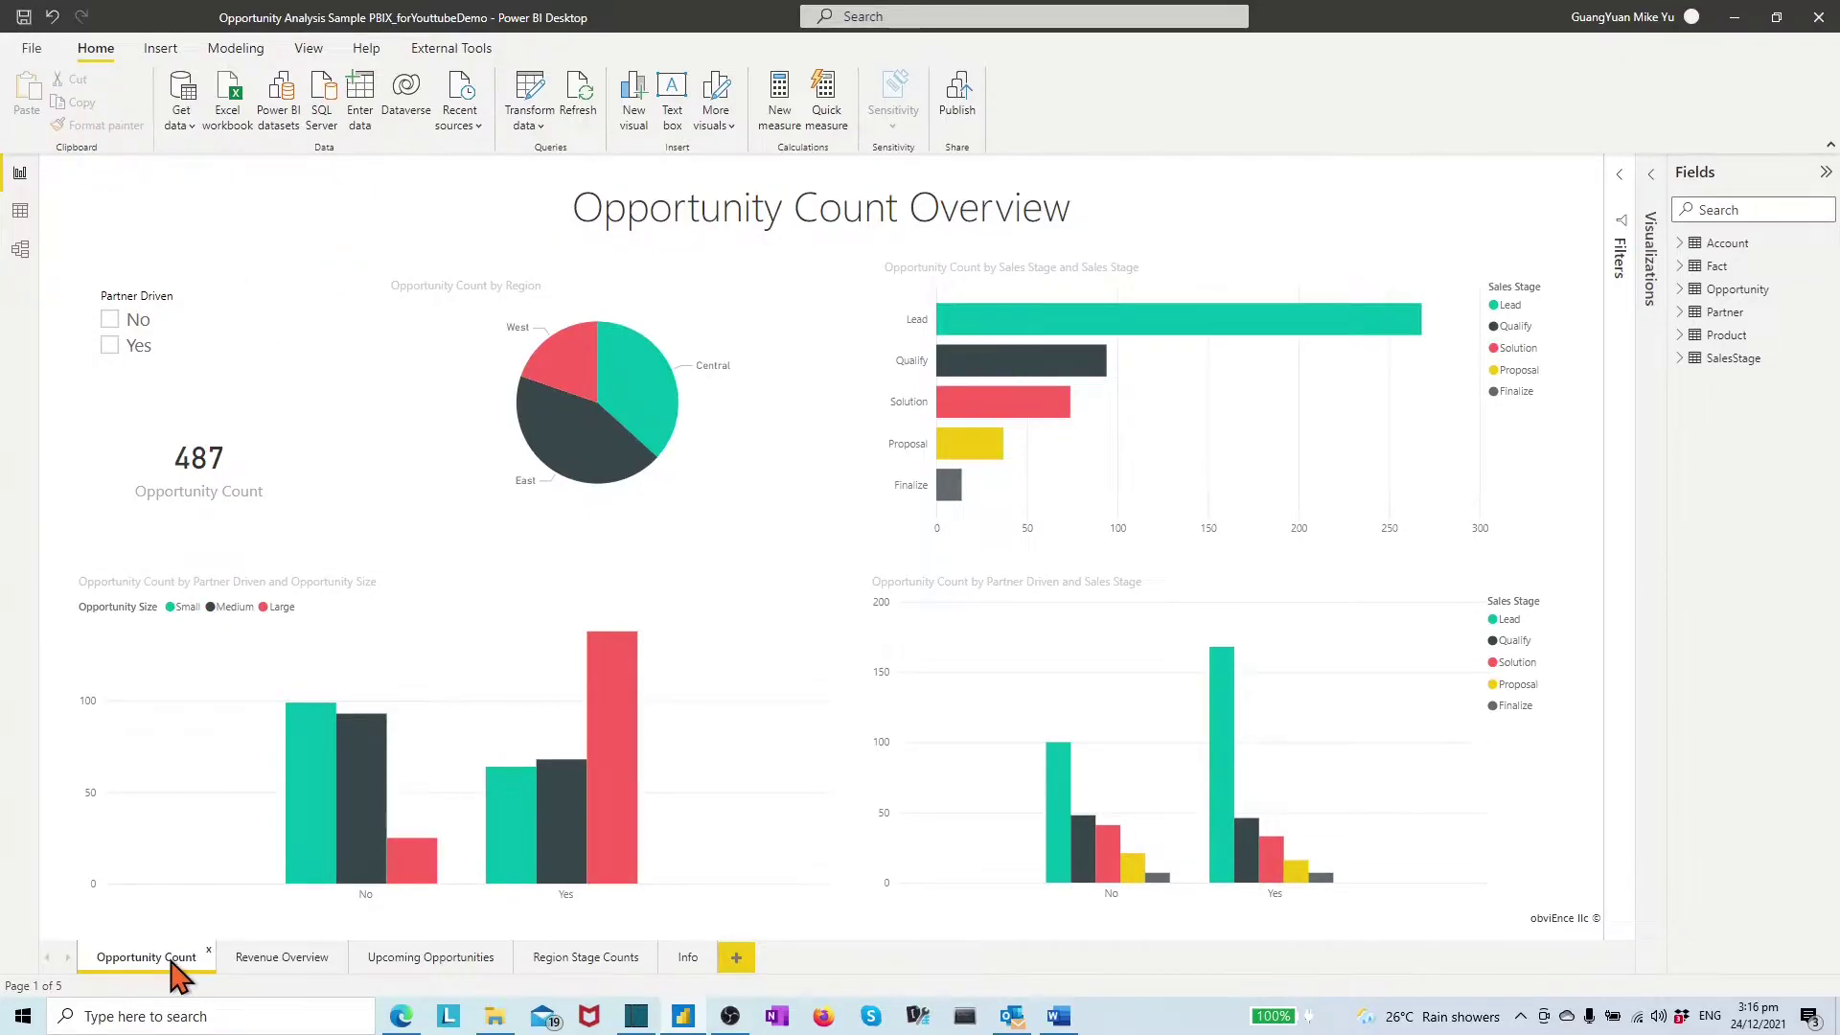
- Step through the Revenue Overview, Upcoming Opportunities, Region Stage Counts and Info report pages
left_click(282, 957)
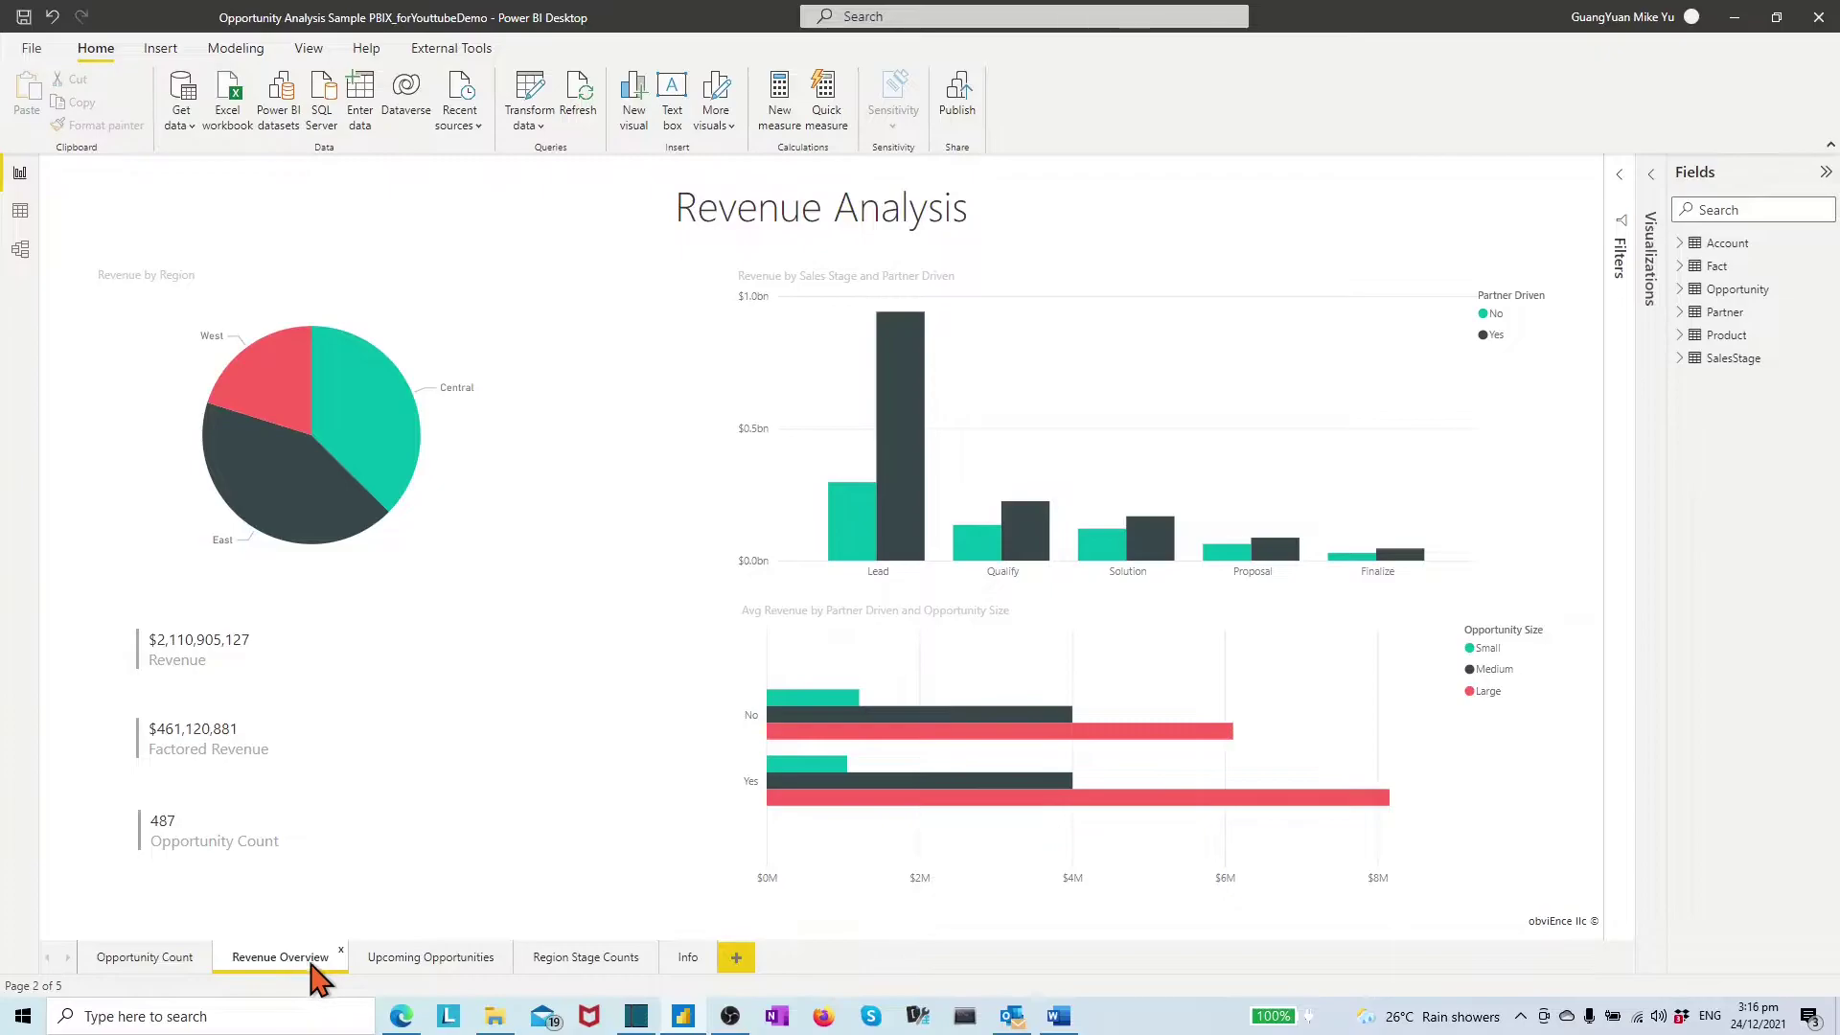
left_click(431, 959)
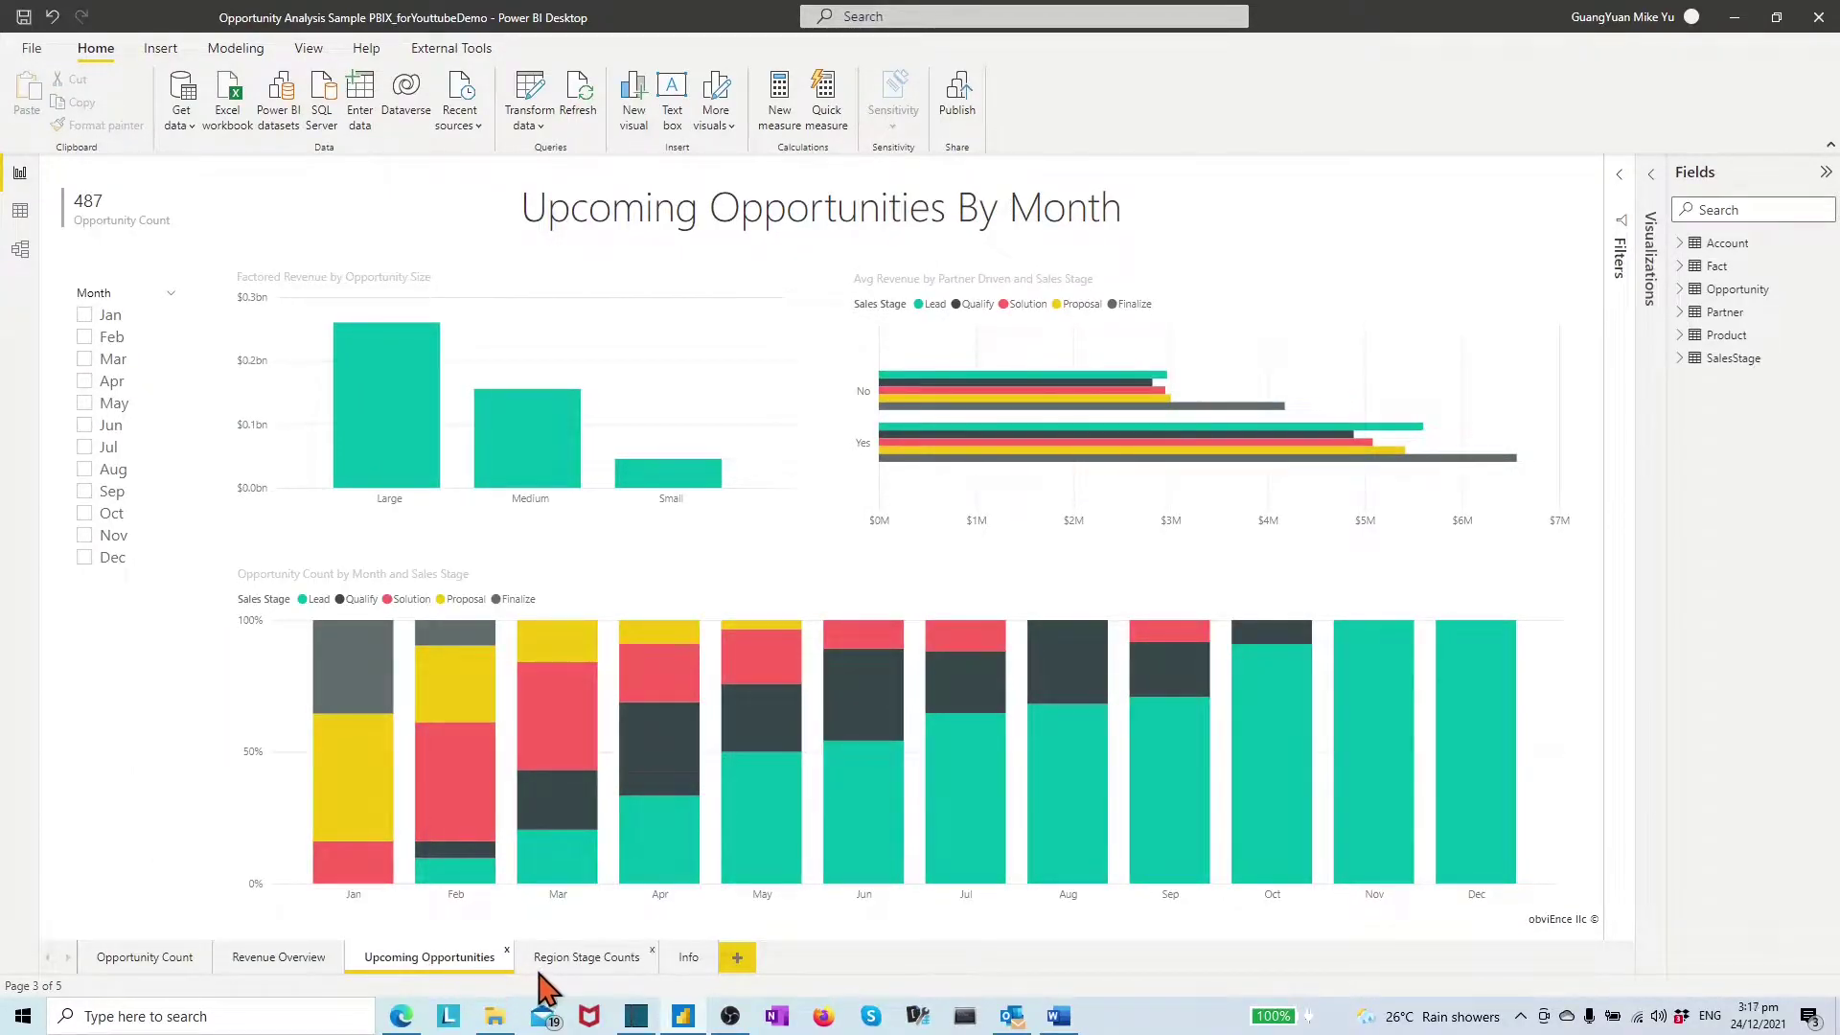
left_click(565, 962)
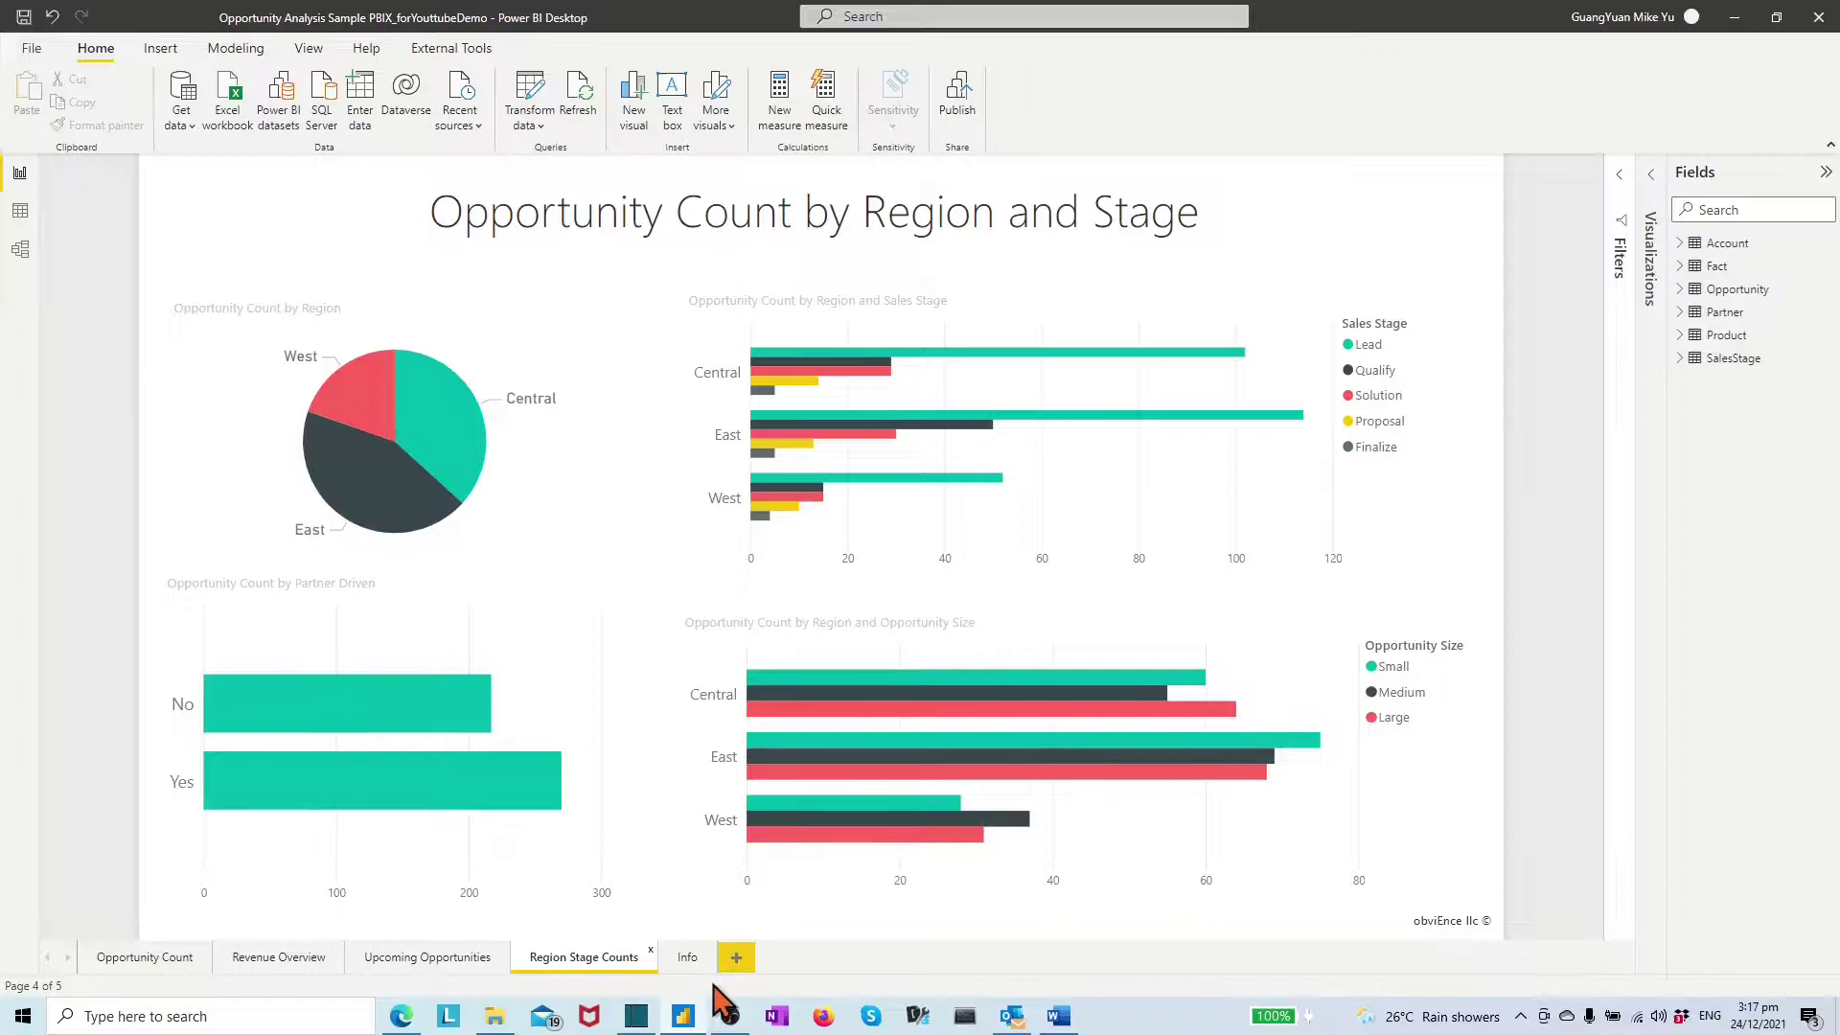
left_click(688, 961)
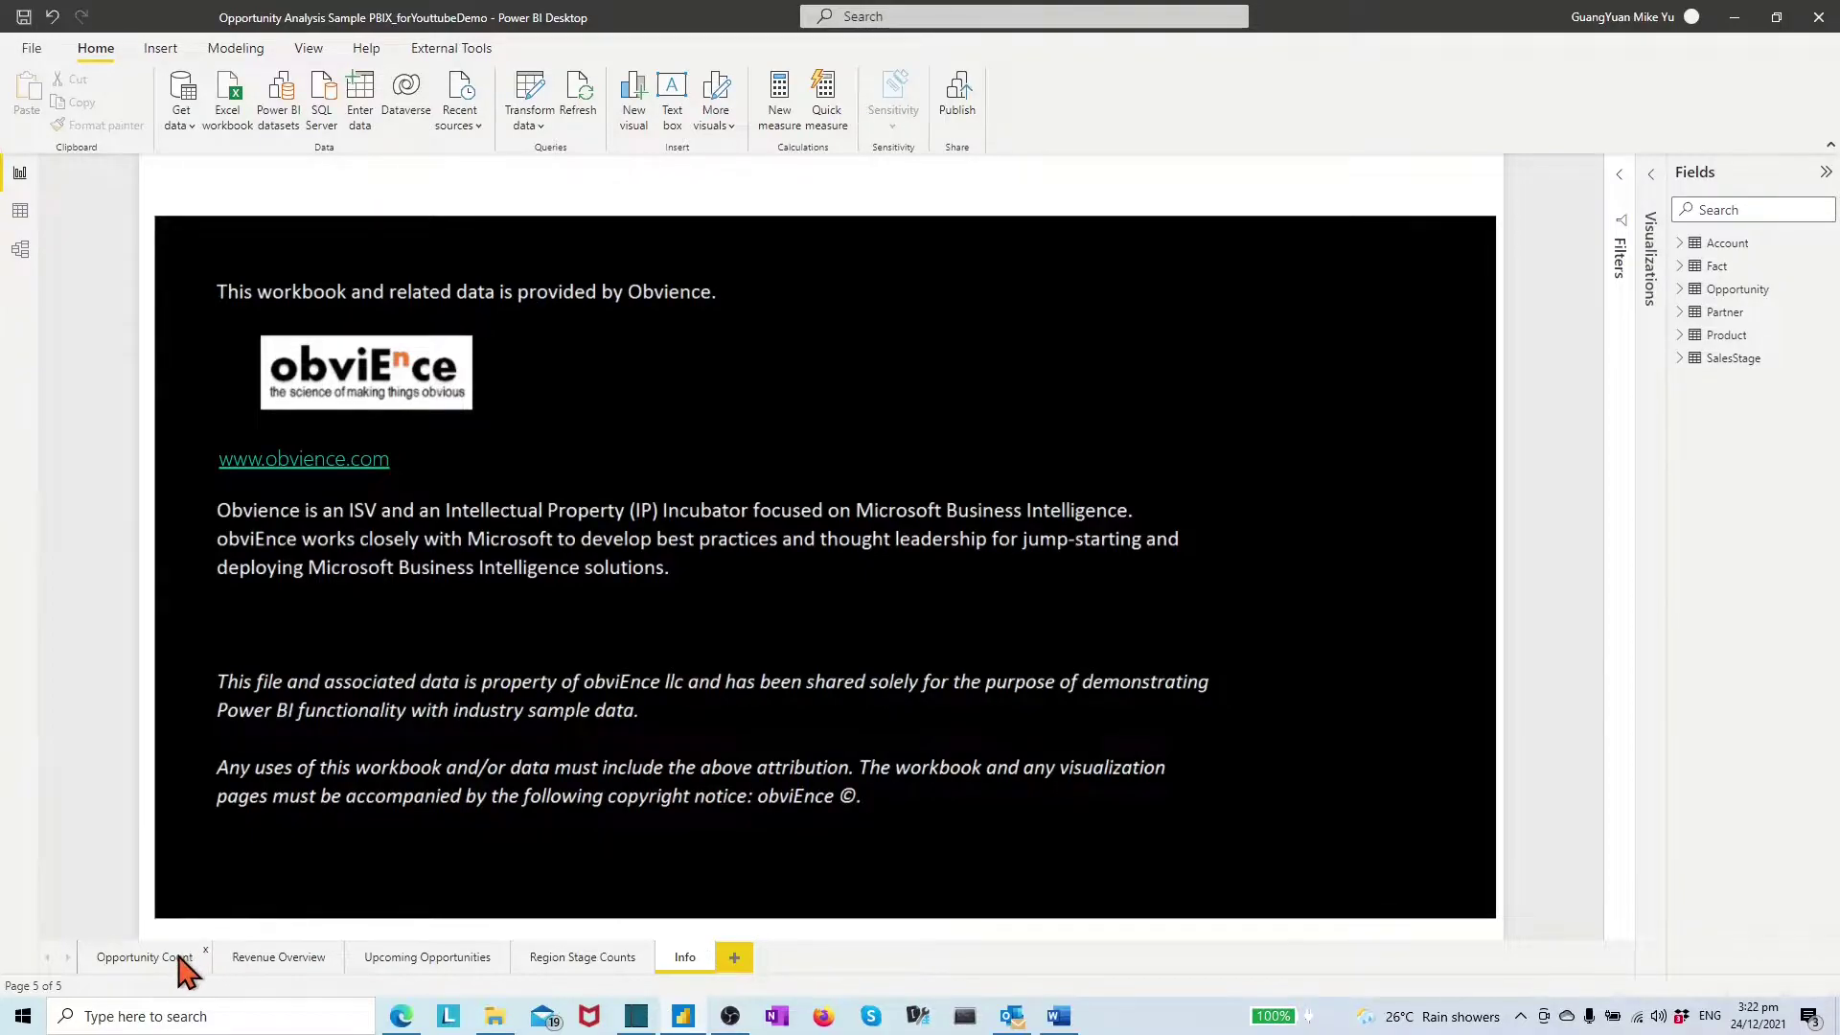
- In Data view, inspect the Account, Opportunity, Partner, Product, SalesStage and Fact tables in turn
left_click(180, 958)
left_click(20, 212)
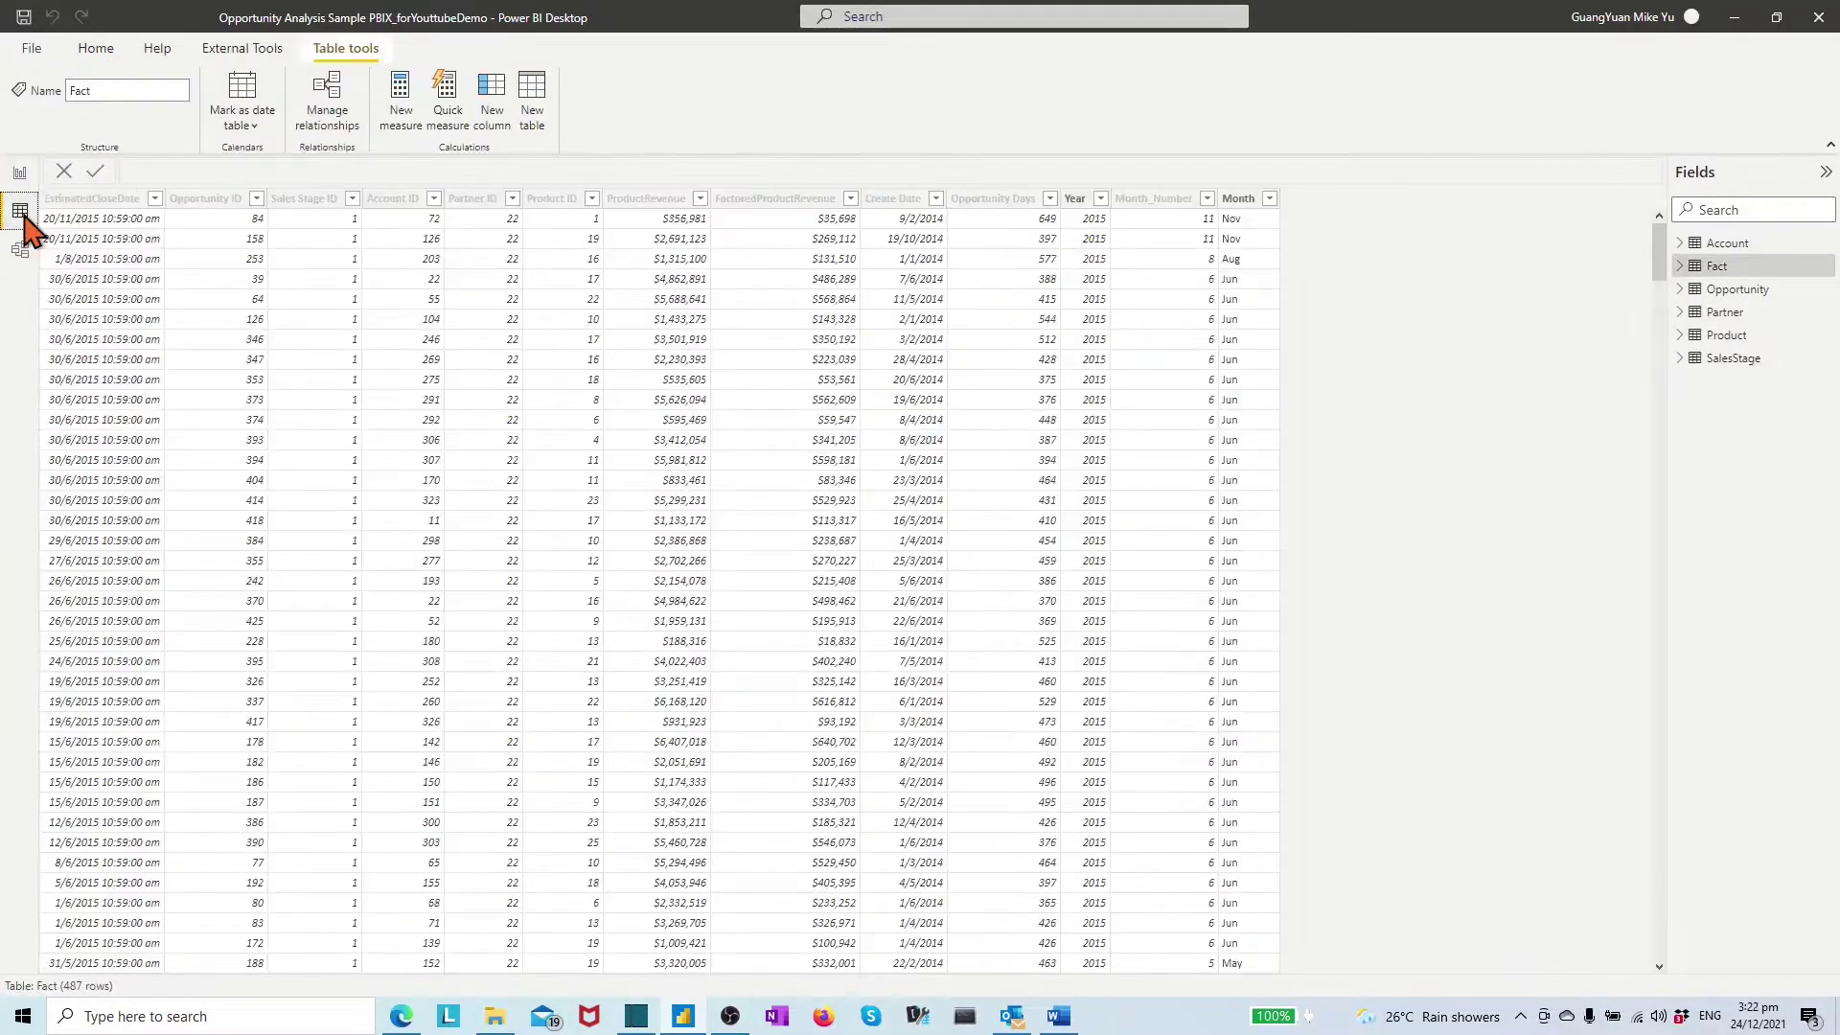
left_click(1729, 246)
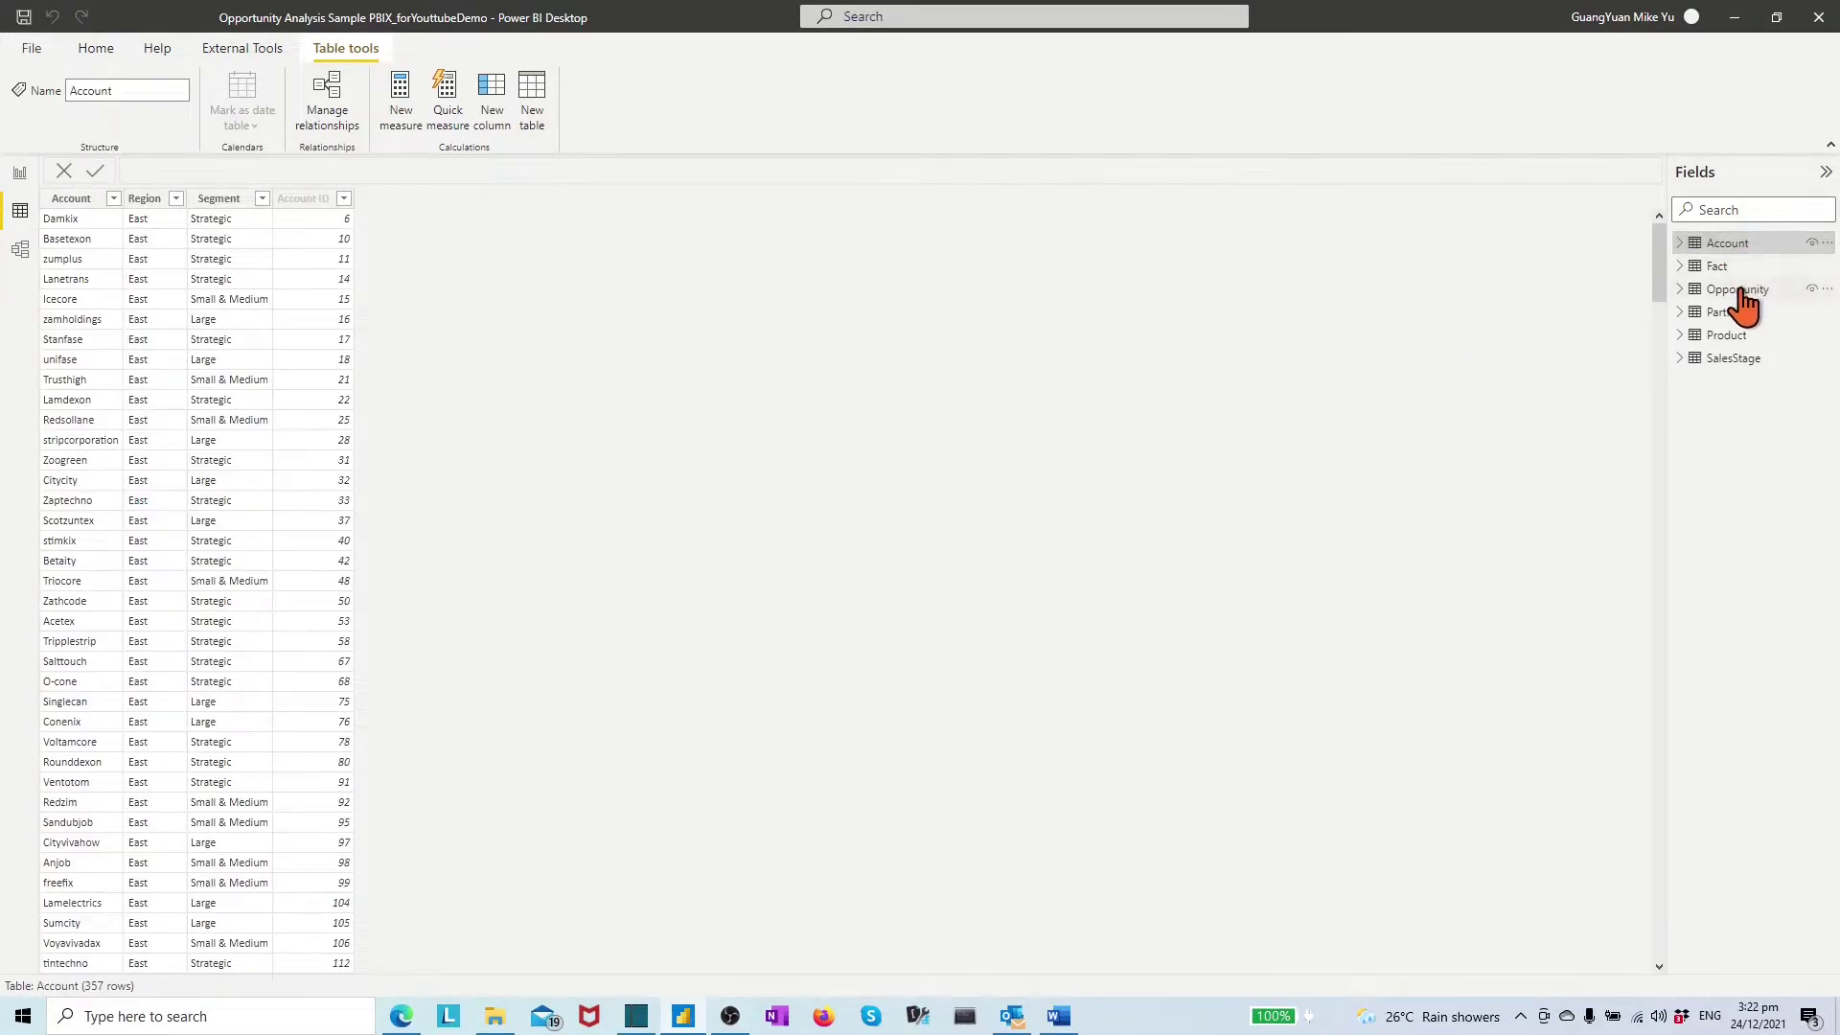
left_click(1740, 290)
left_click(1738, 315)
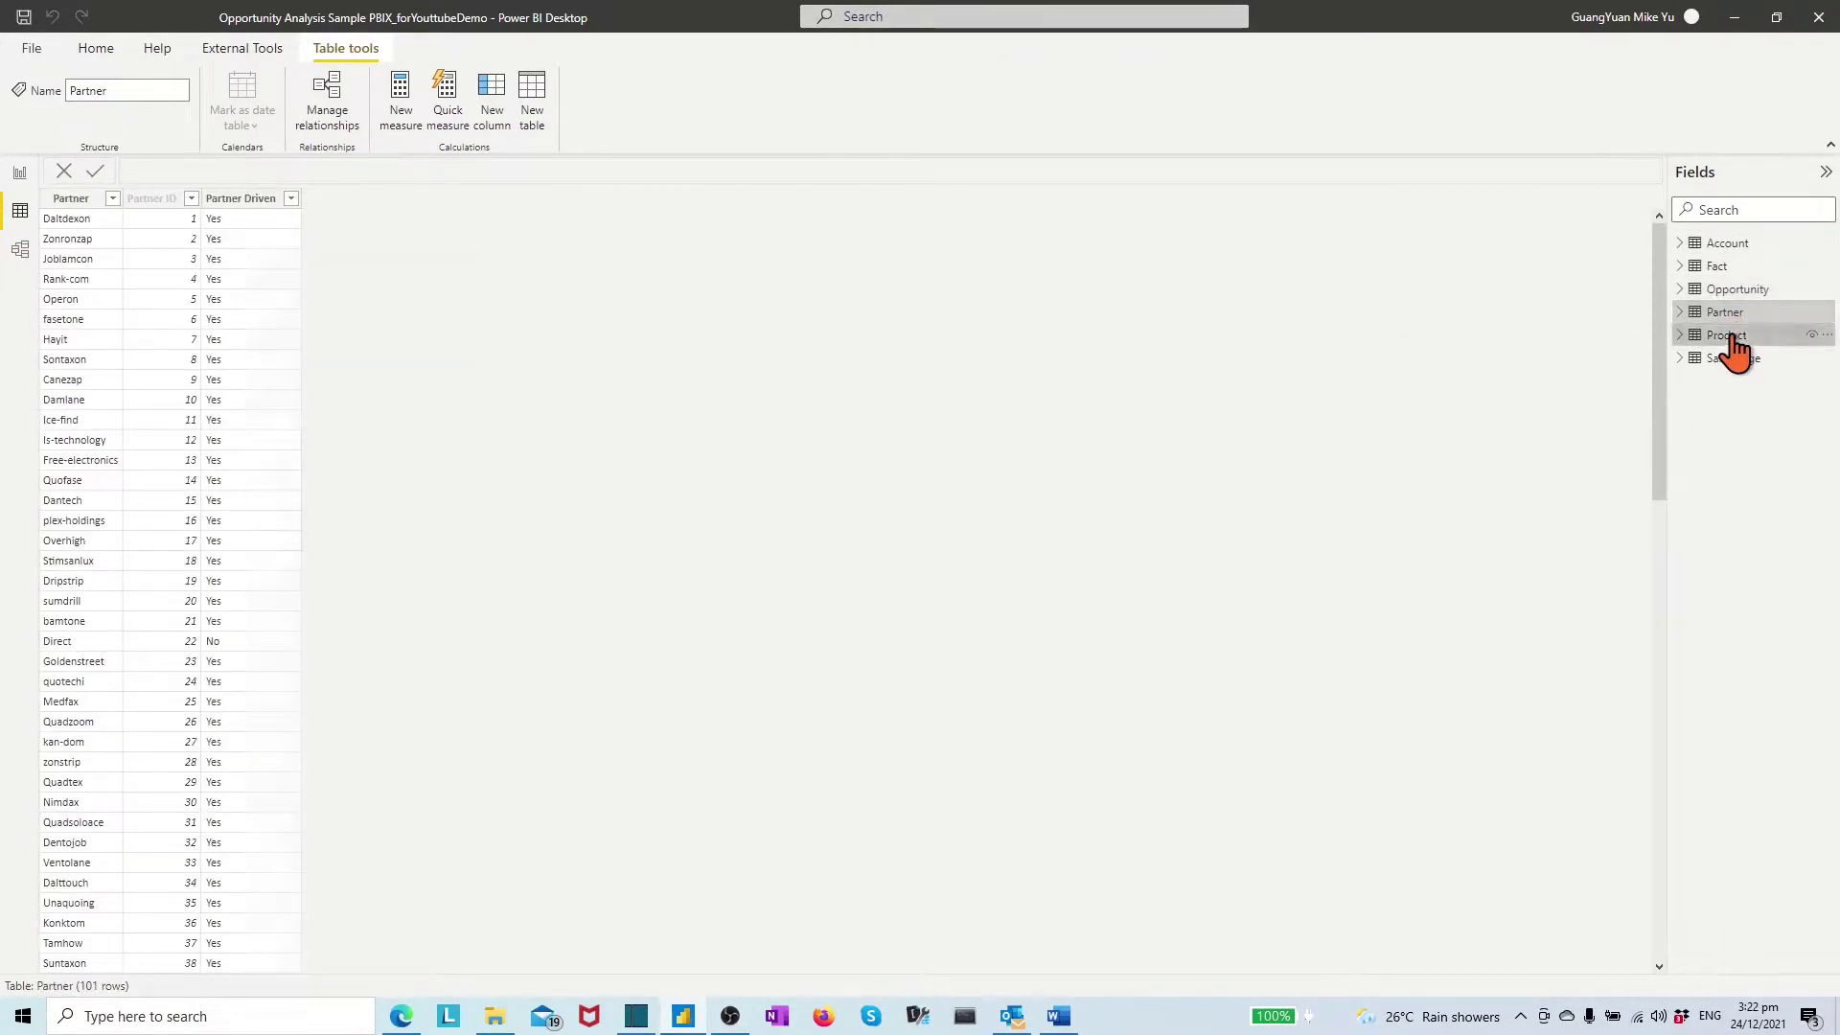
left_click(1729, 337)
left_click(1733, 360)
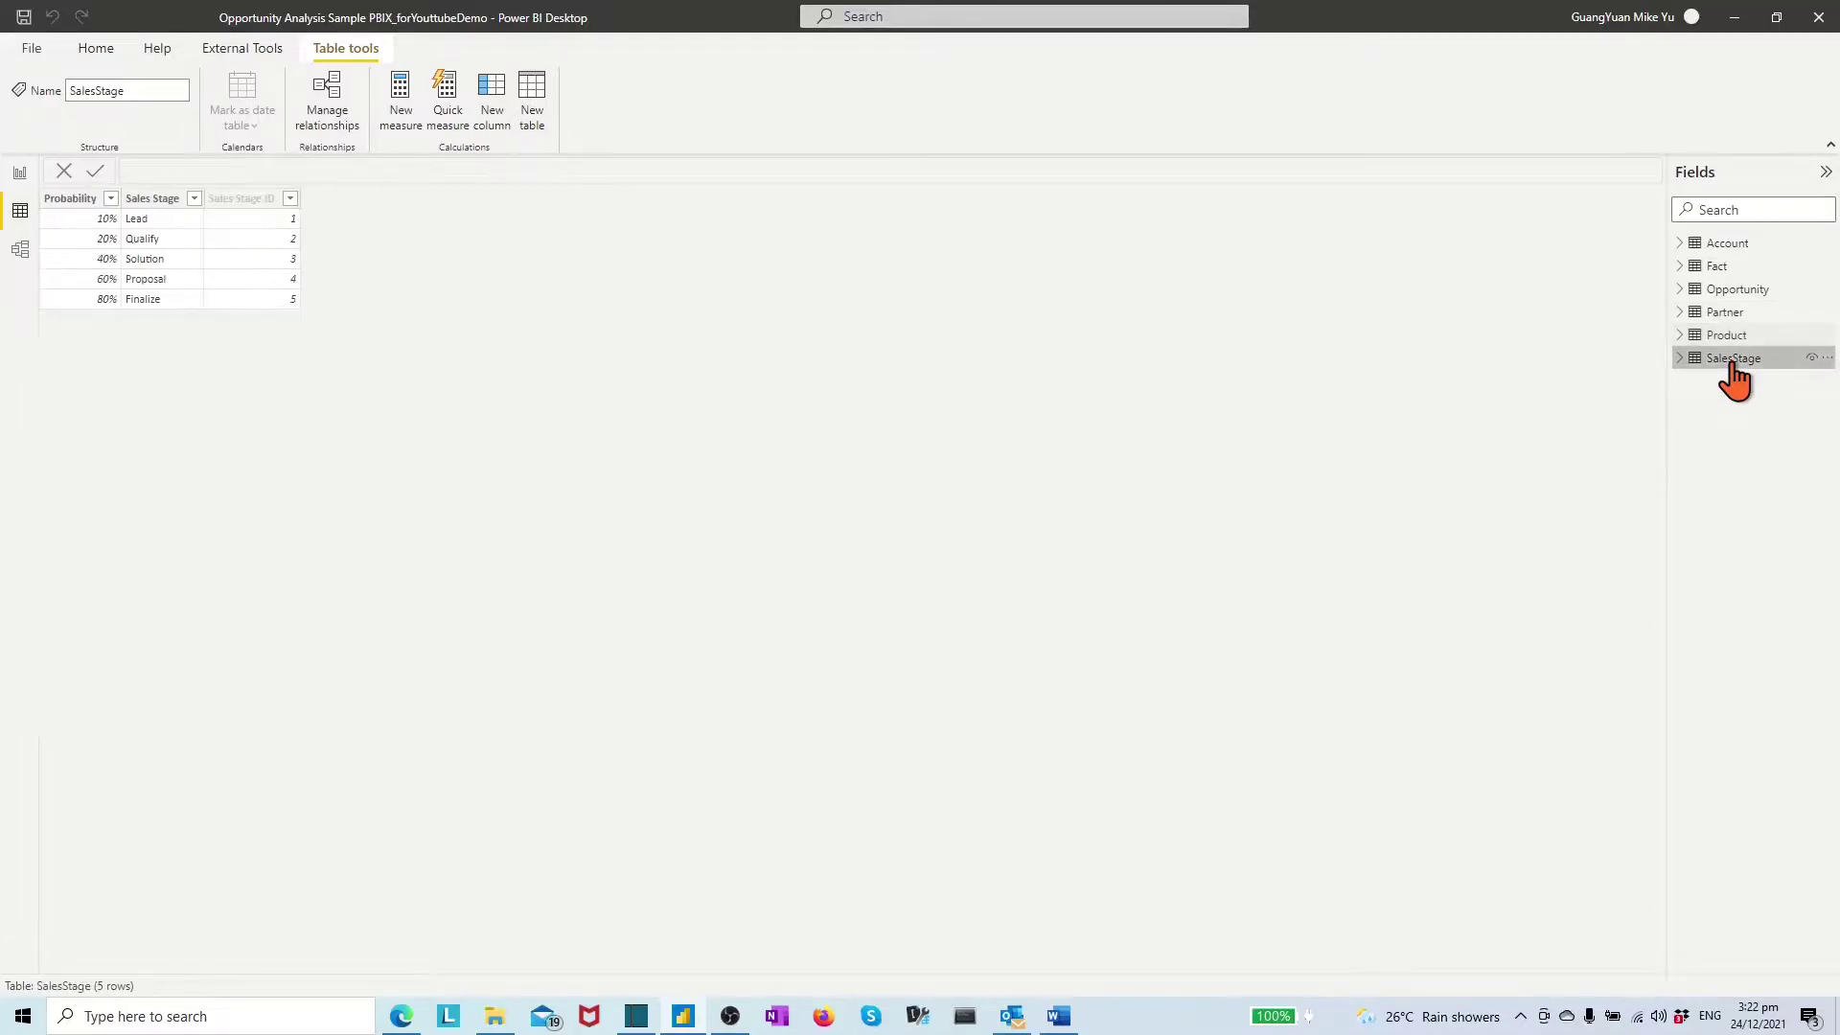
left_click(1716, 267)
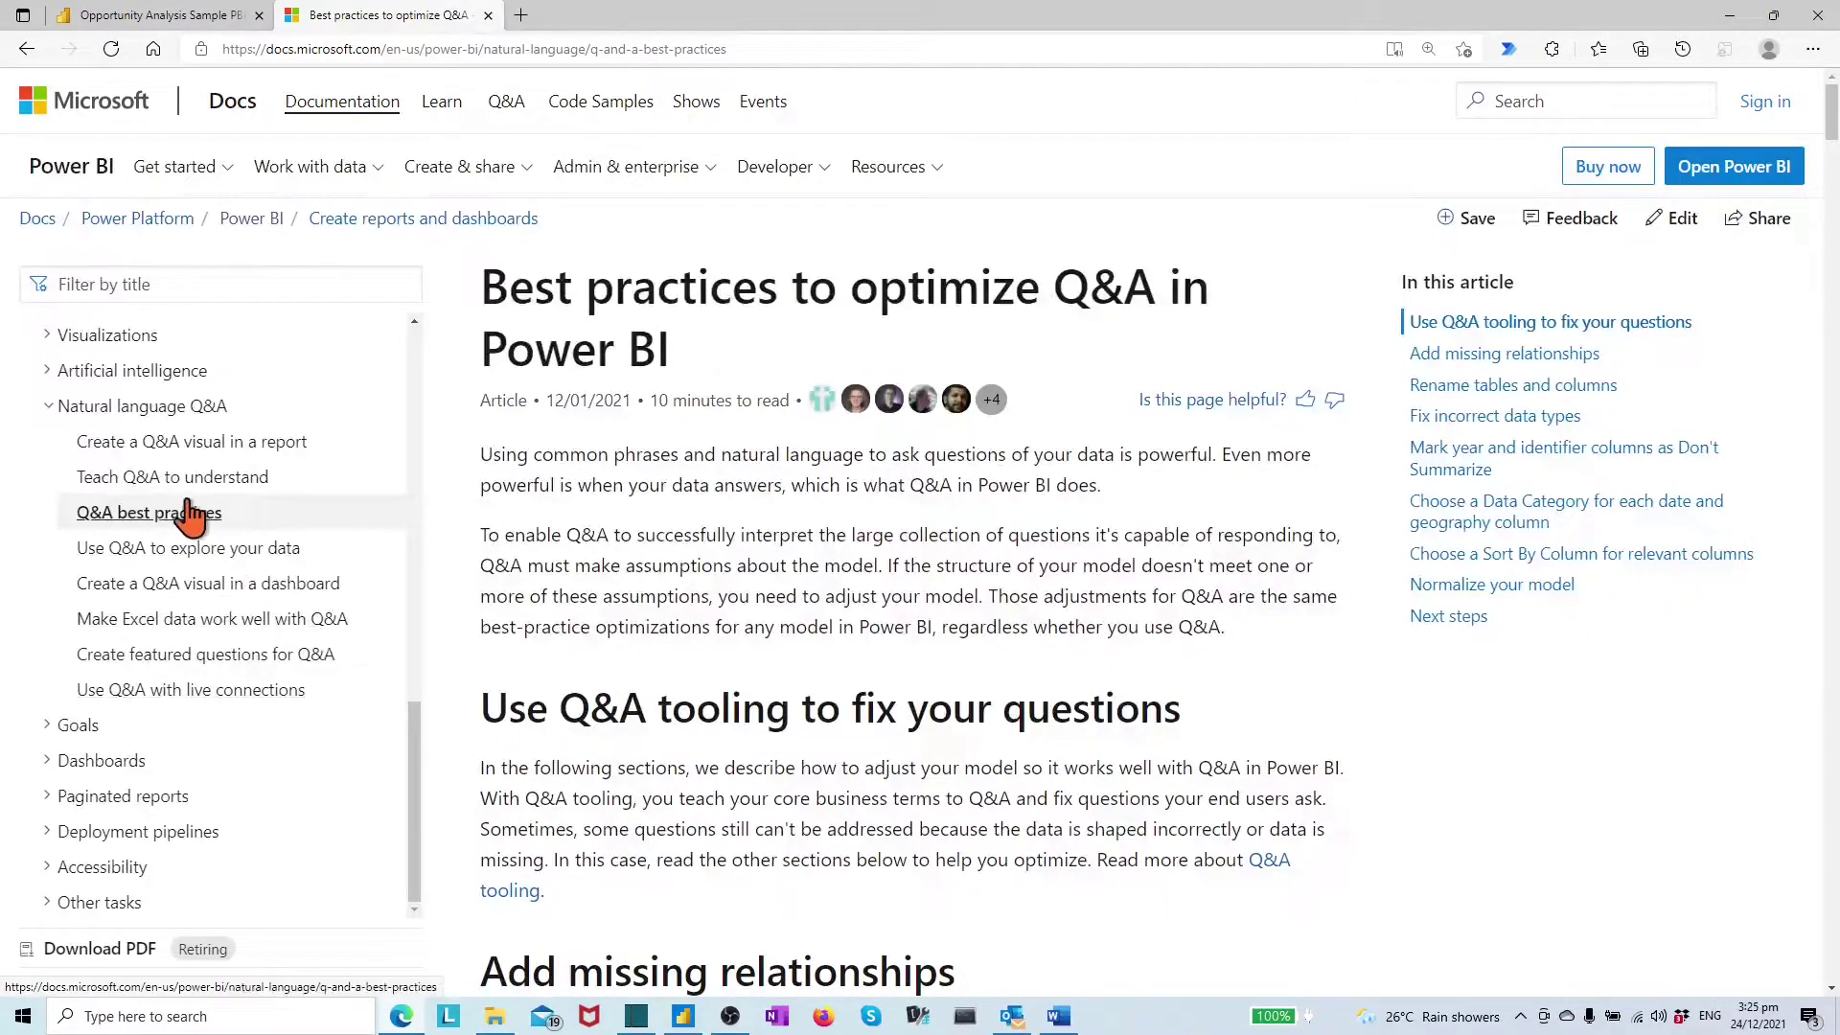
- Scroll the Q&A best-practices article down to 'Choose a Data Category for each date and geography column'
scroll(805, 520, "down", 4)
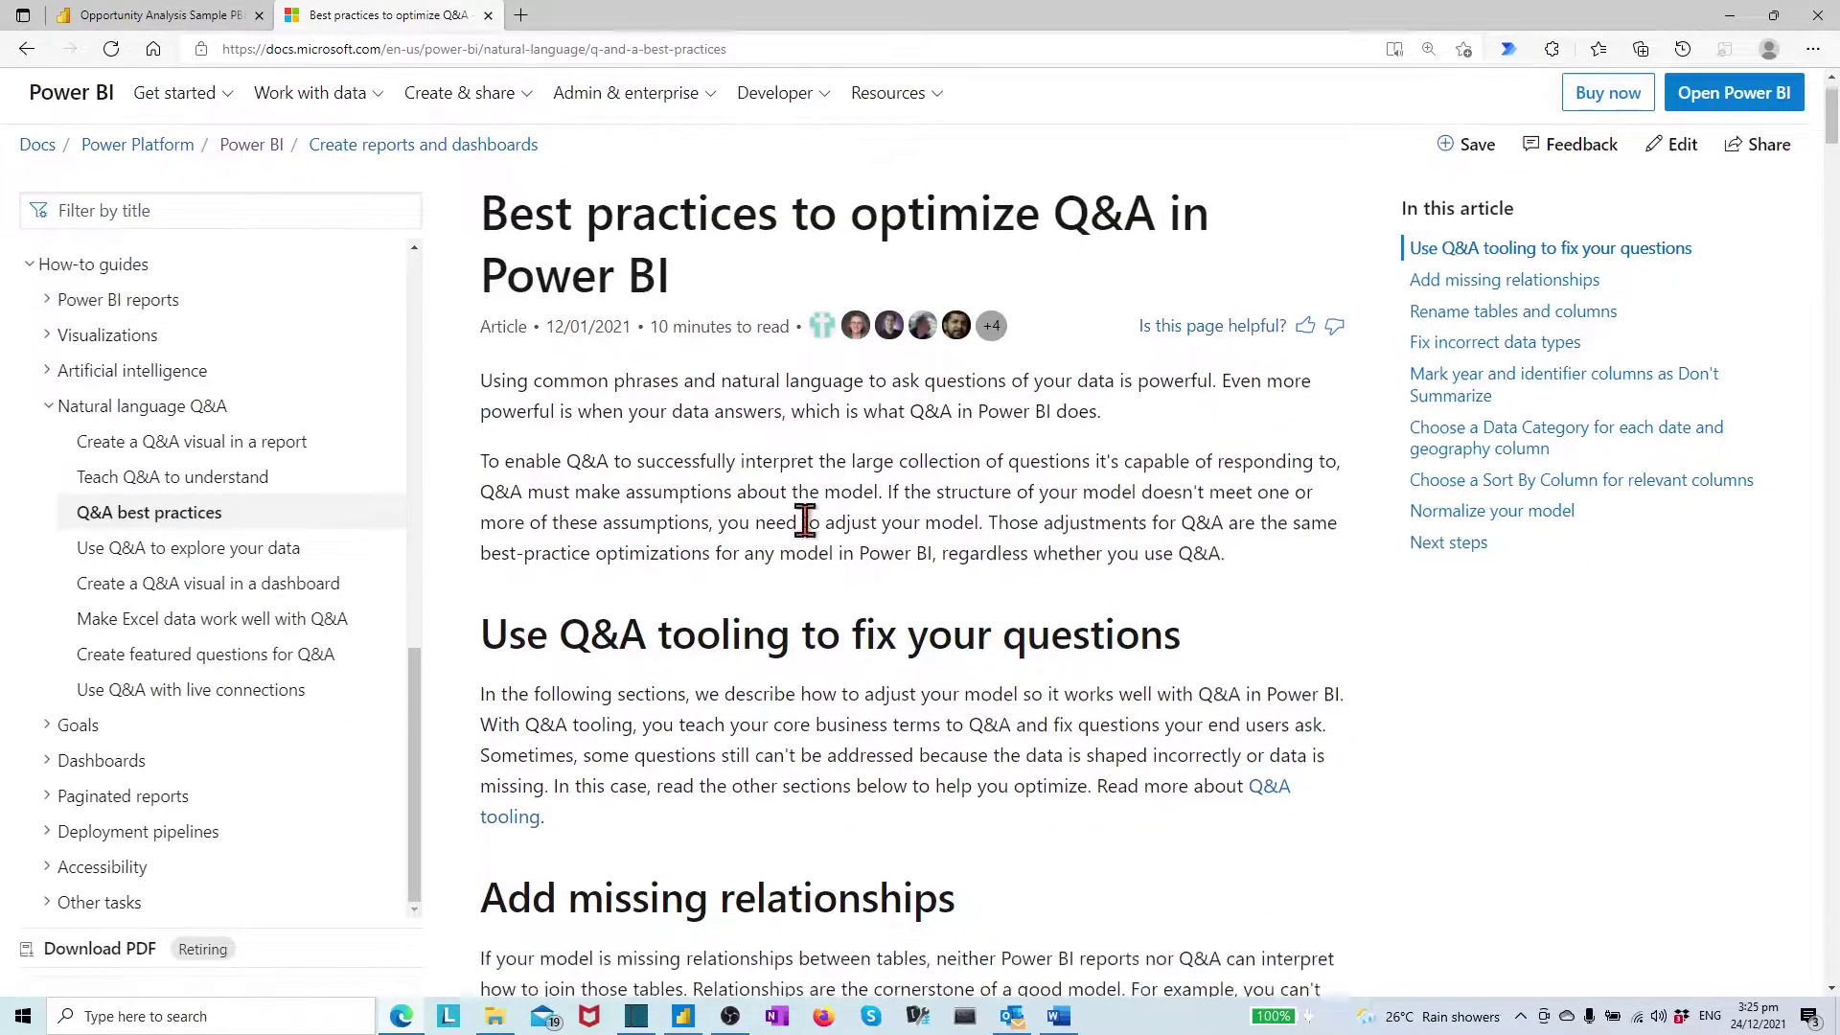
scroll(805, 521, "down", 3)
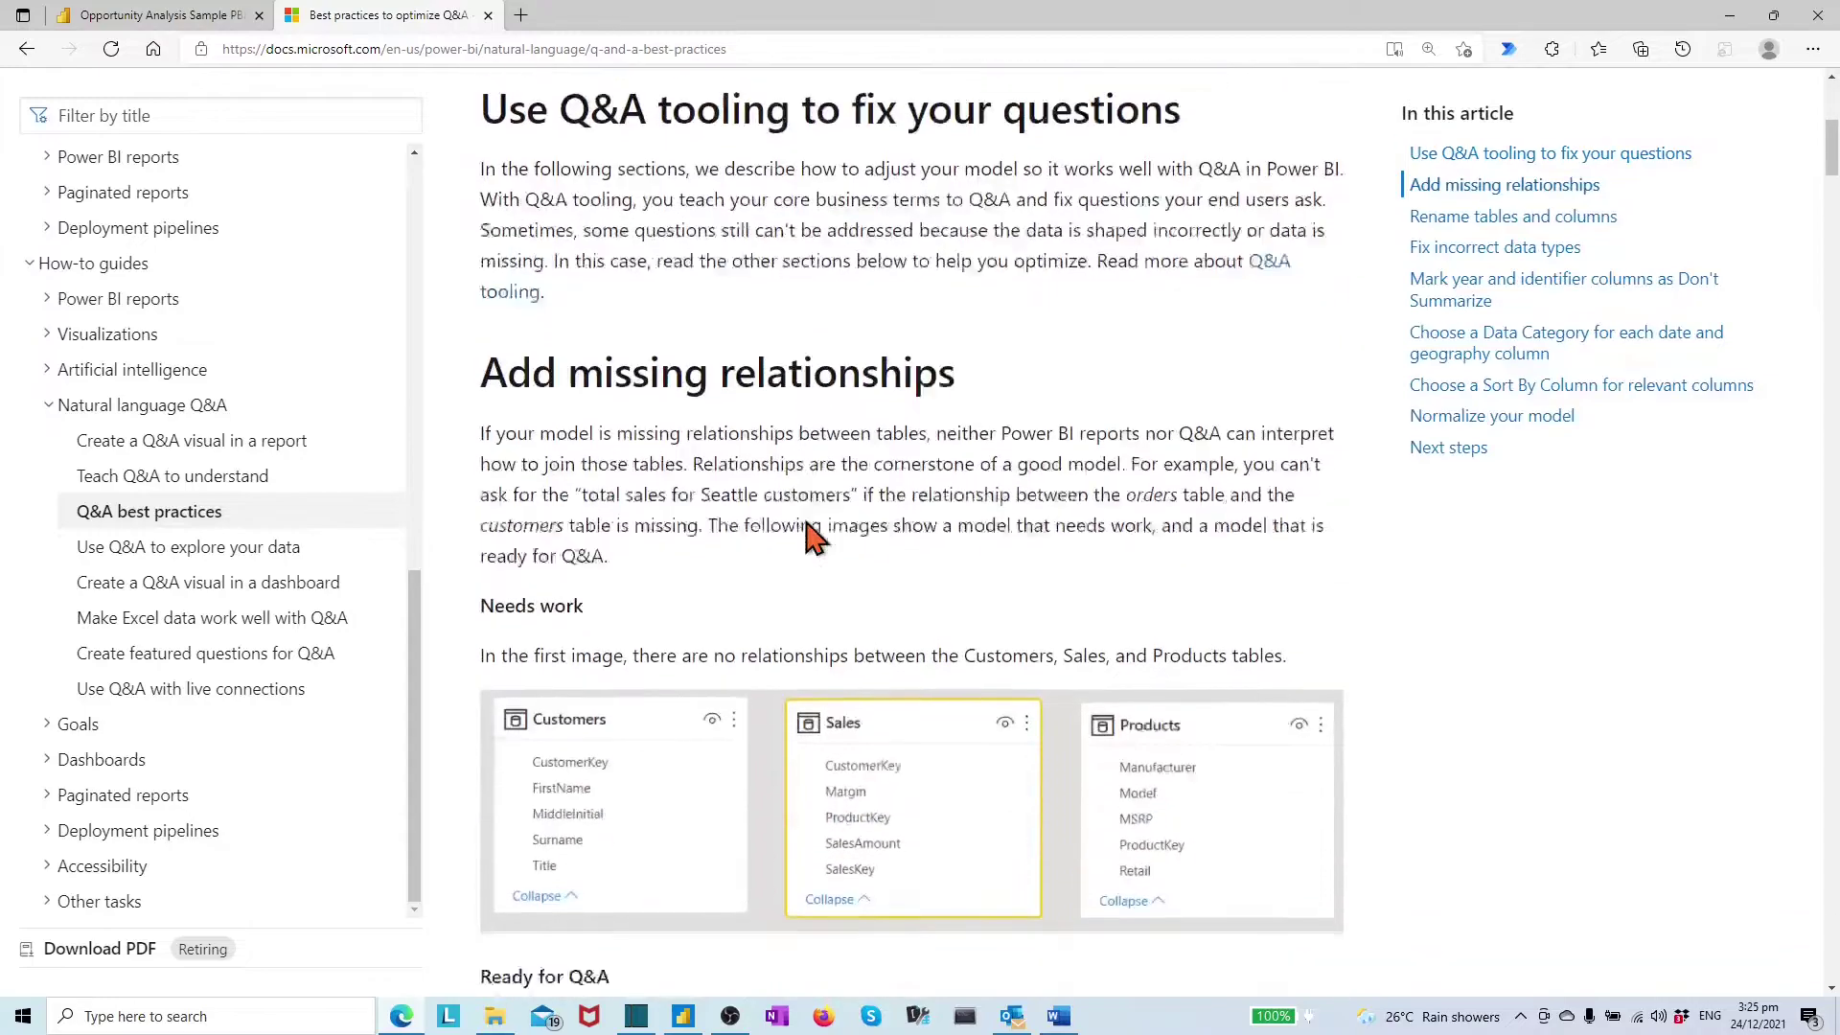
scroll(805, 522, "down", 7)
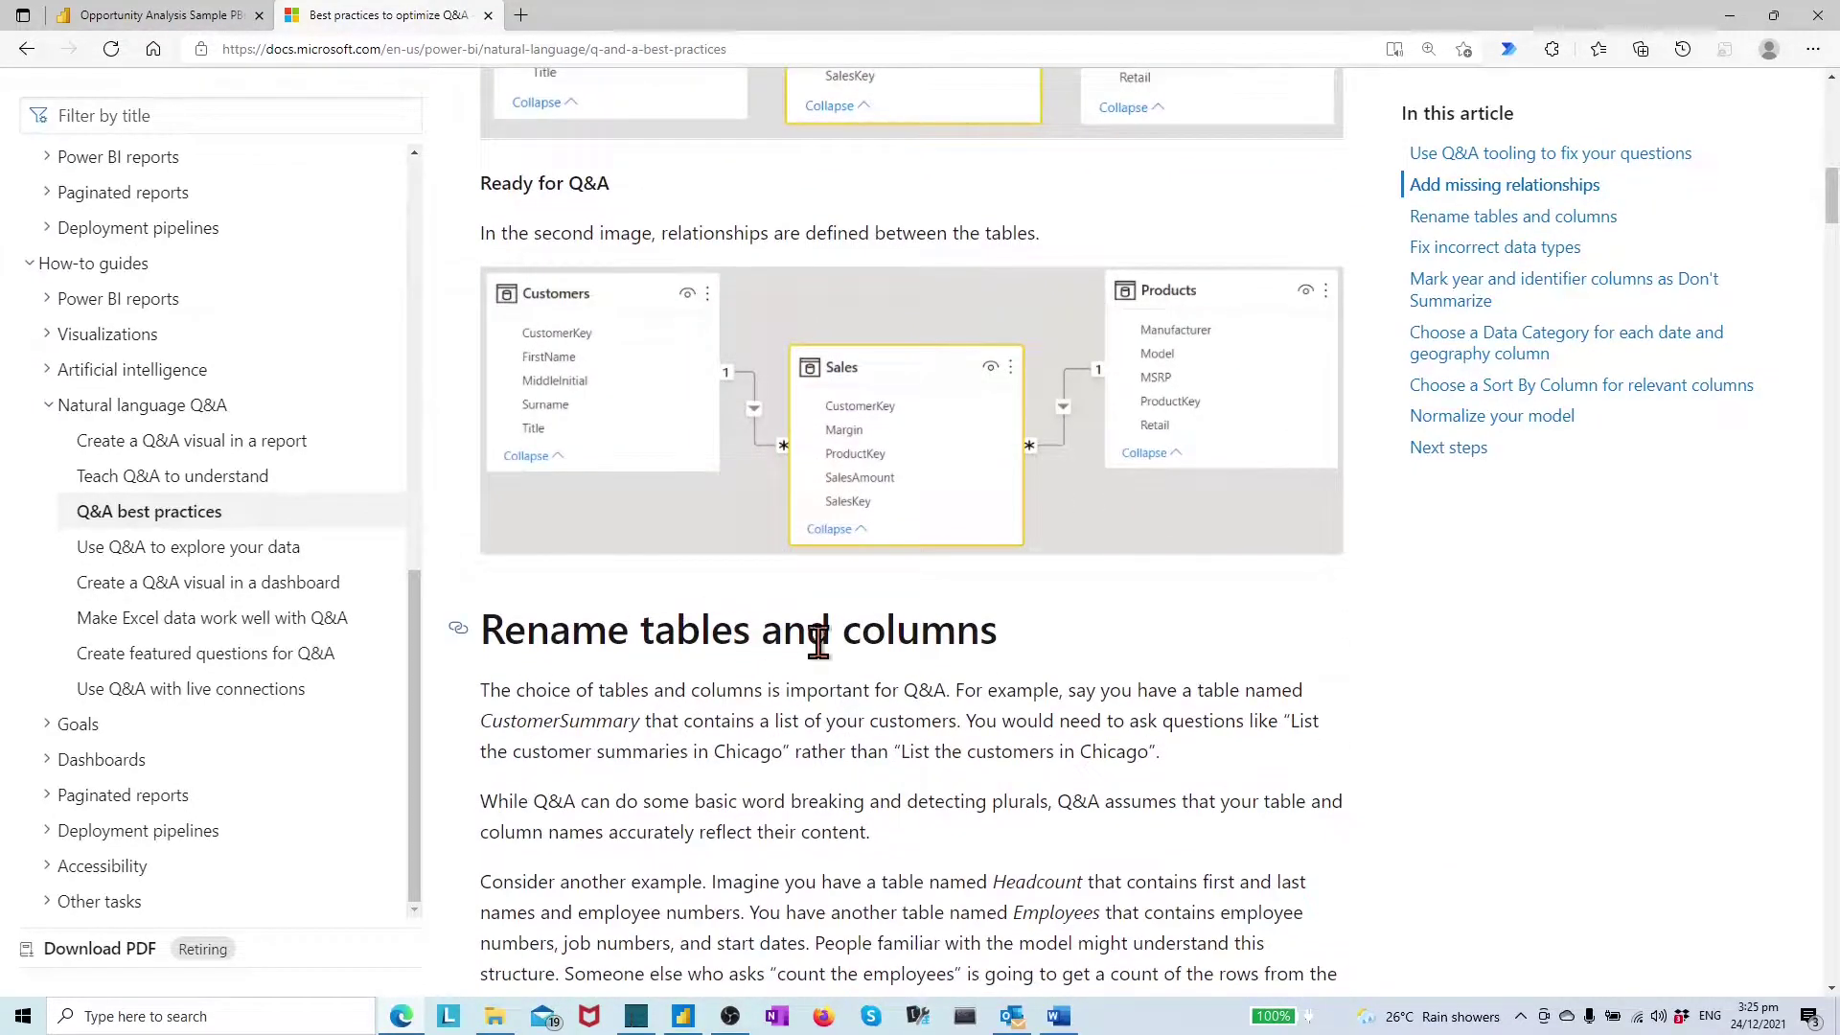
scroll(841, 637, "down", 6)
scroll(841, 640, "down", 7)
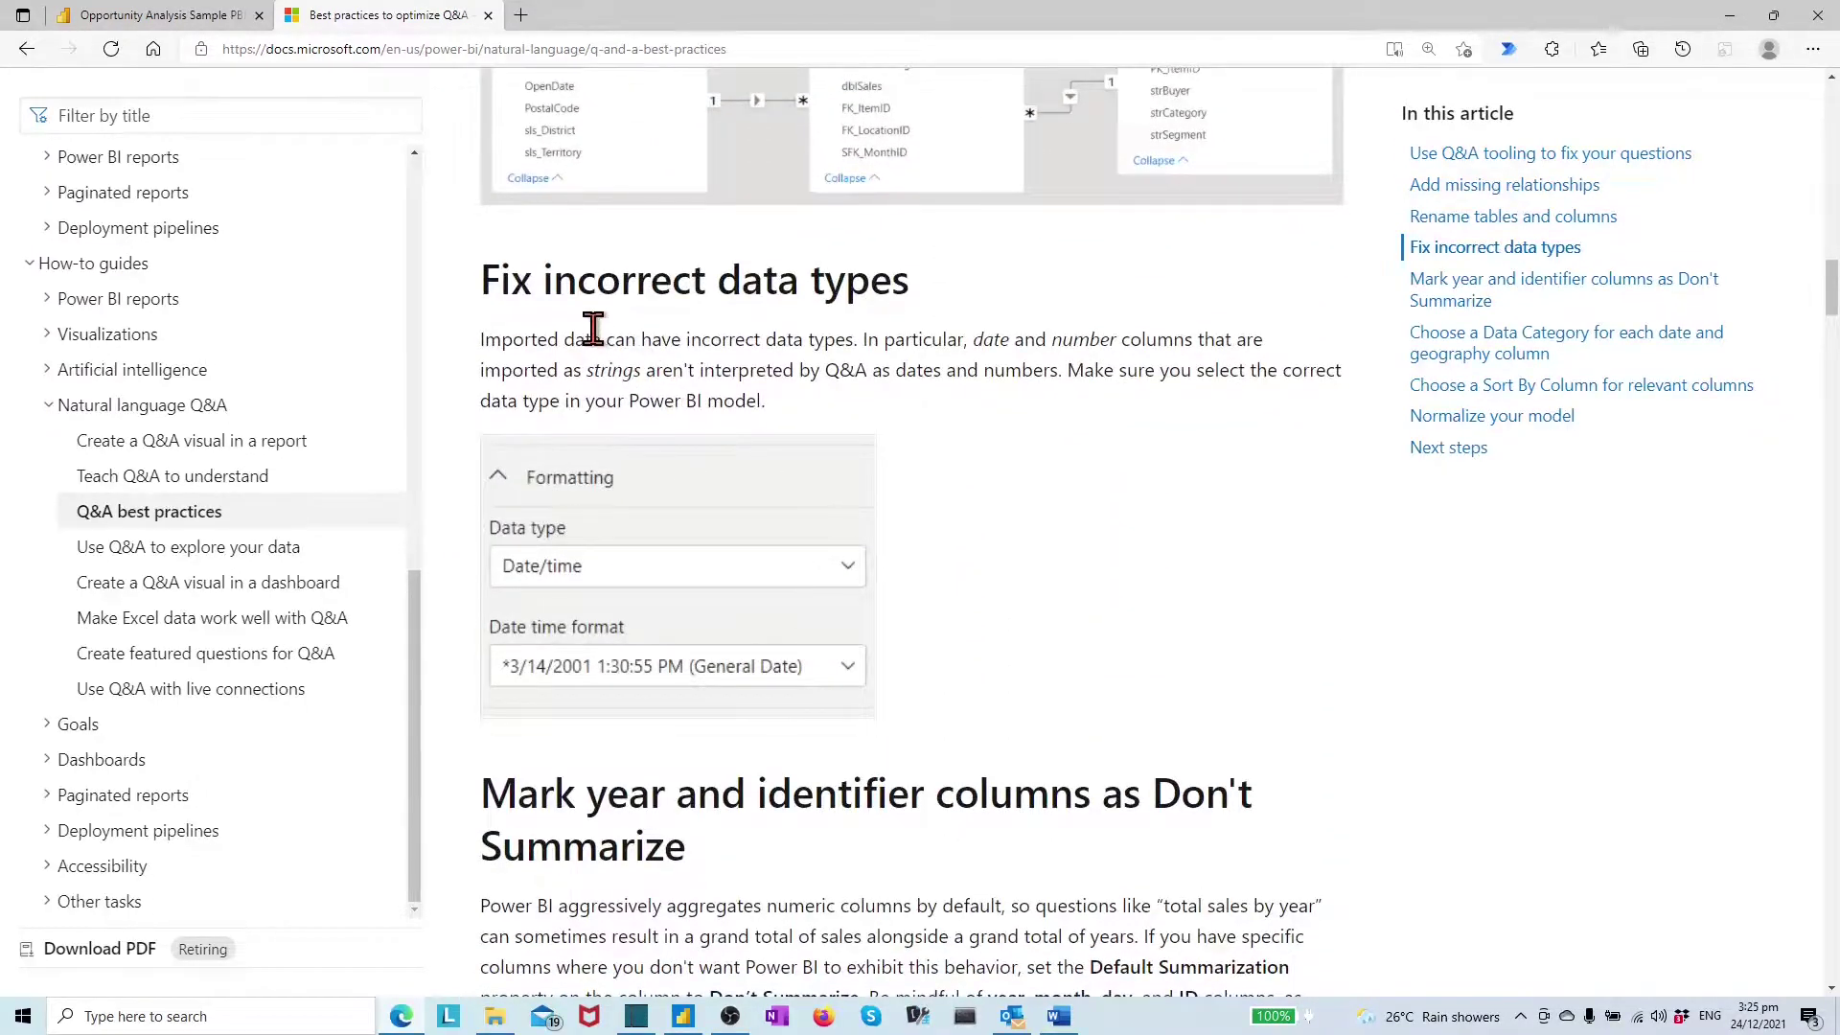
scroll(863, 513, "down", 4)
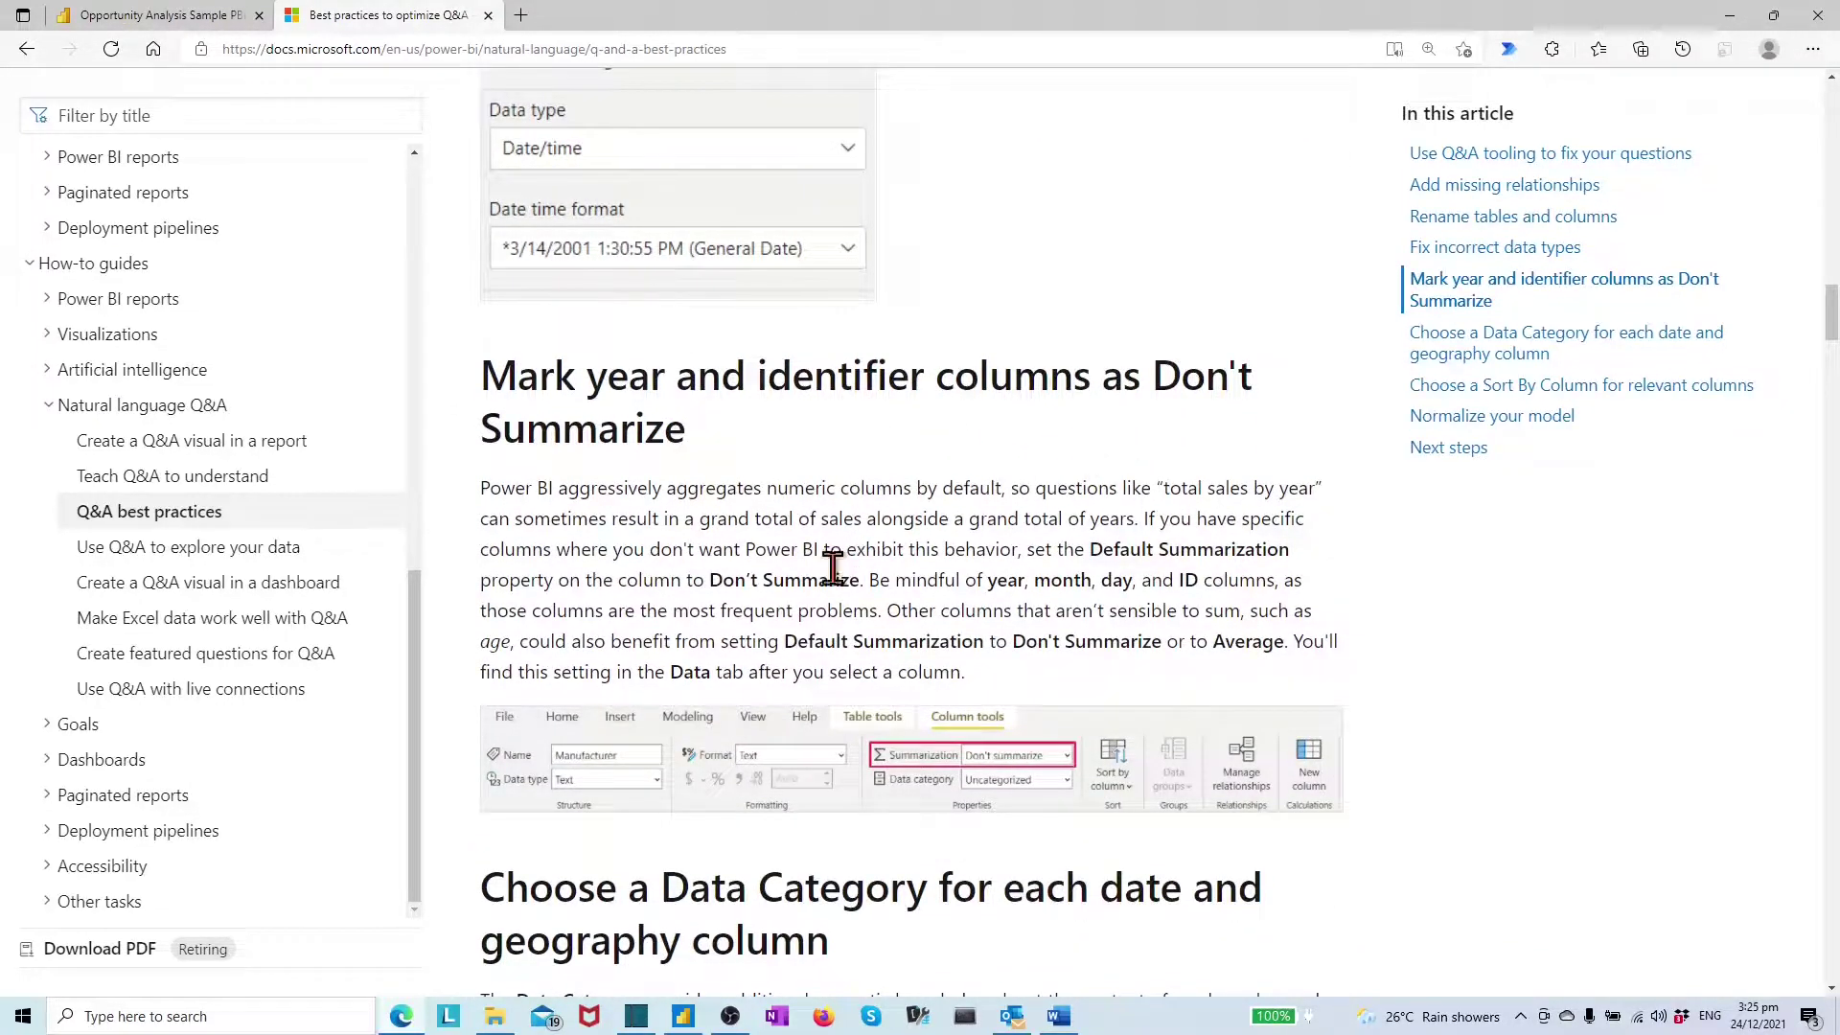
scroll(838, 575, "down", 4)
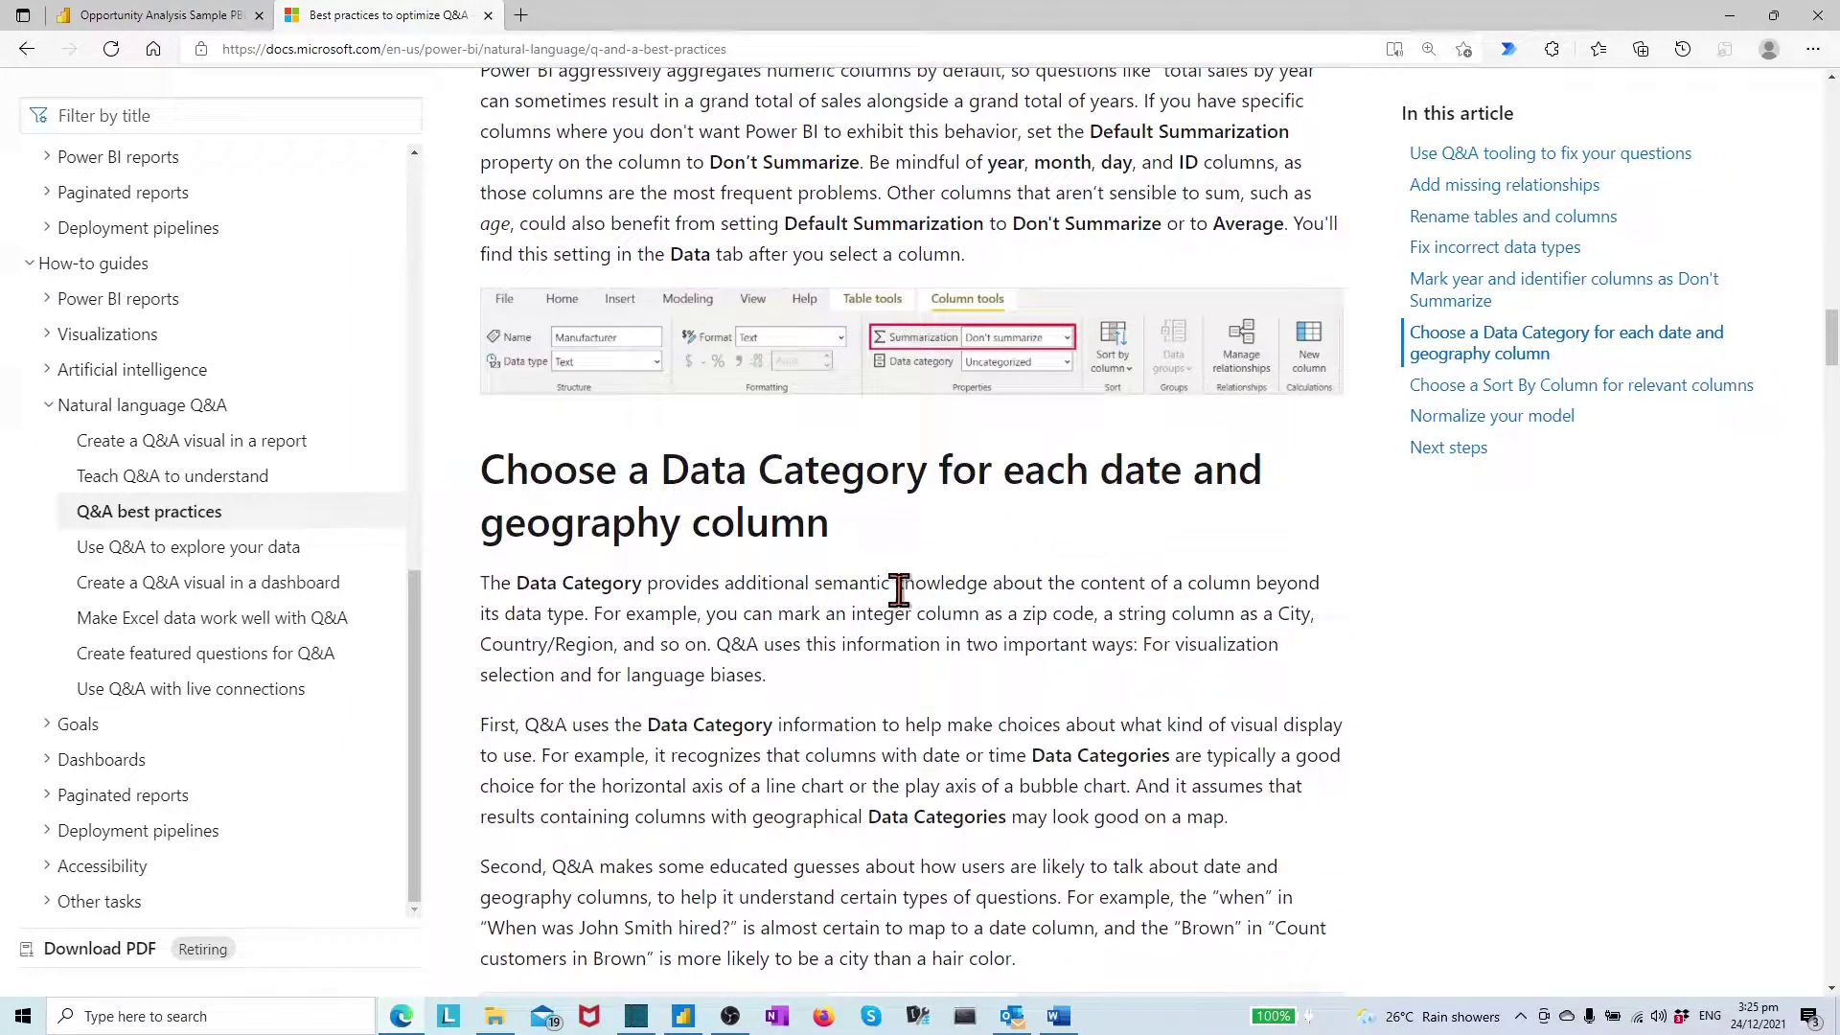
scroll(923, 589, "down", 3)
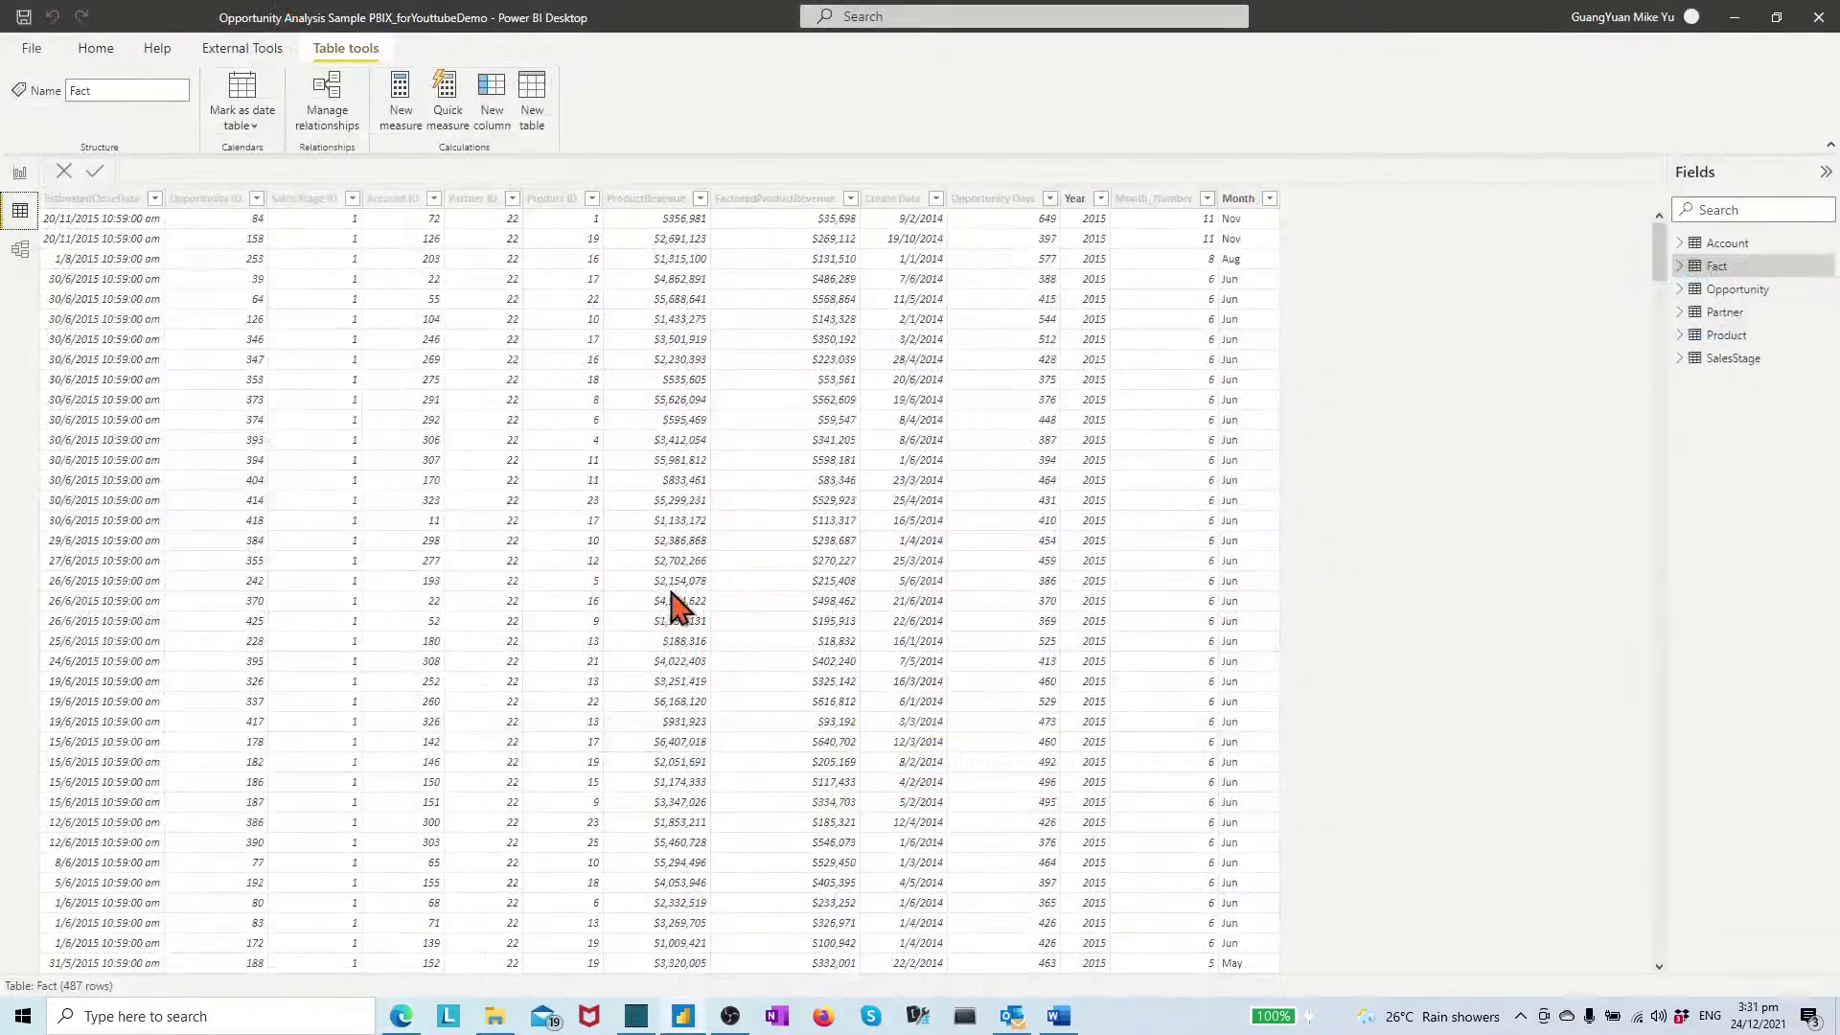
- Switch to Model view and scroll through the Fact table card's fields
left_click(21, 251)
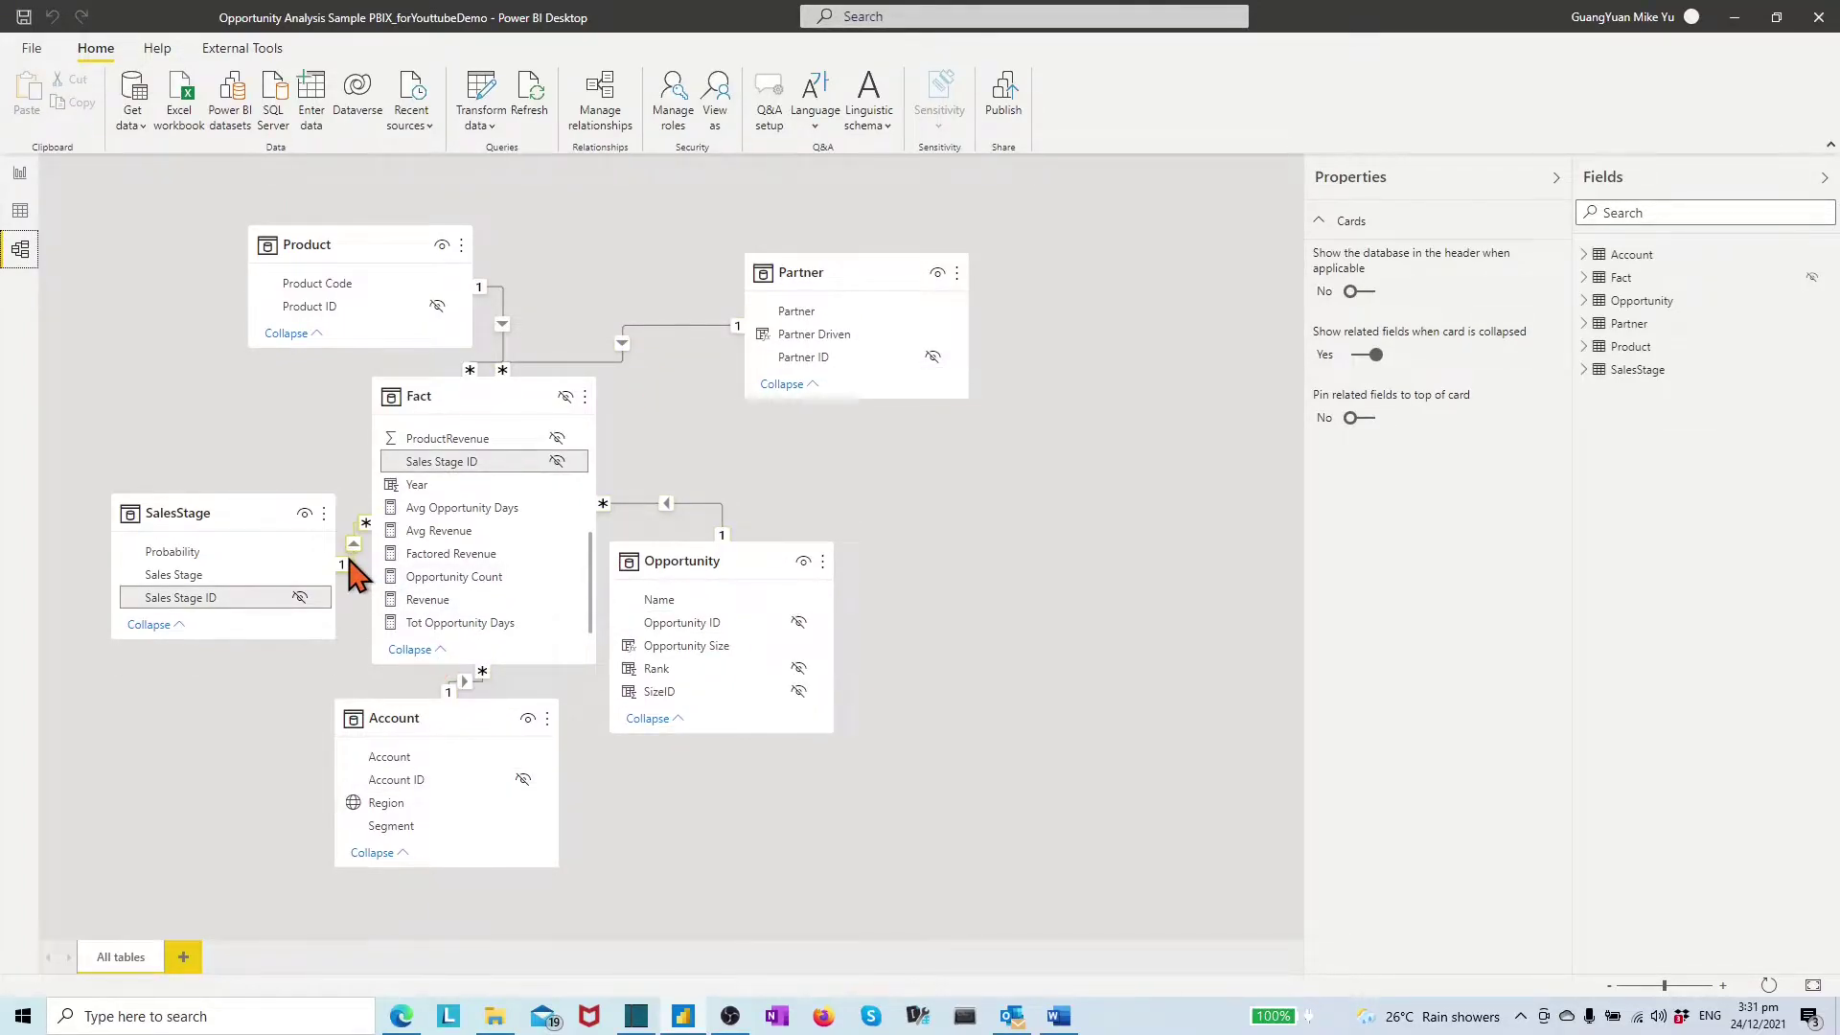
scroll(575, 537, "up", 3)
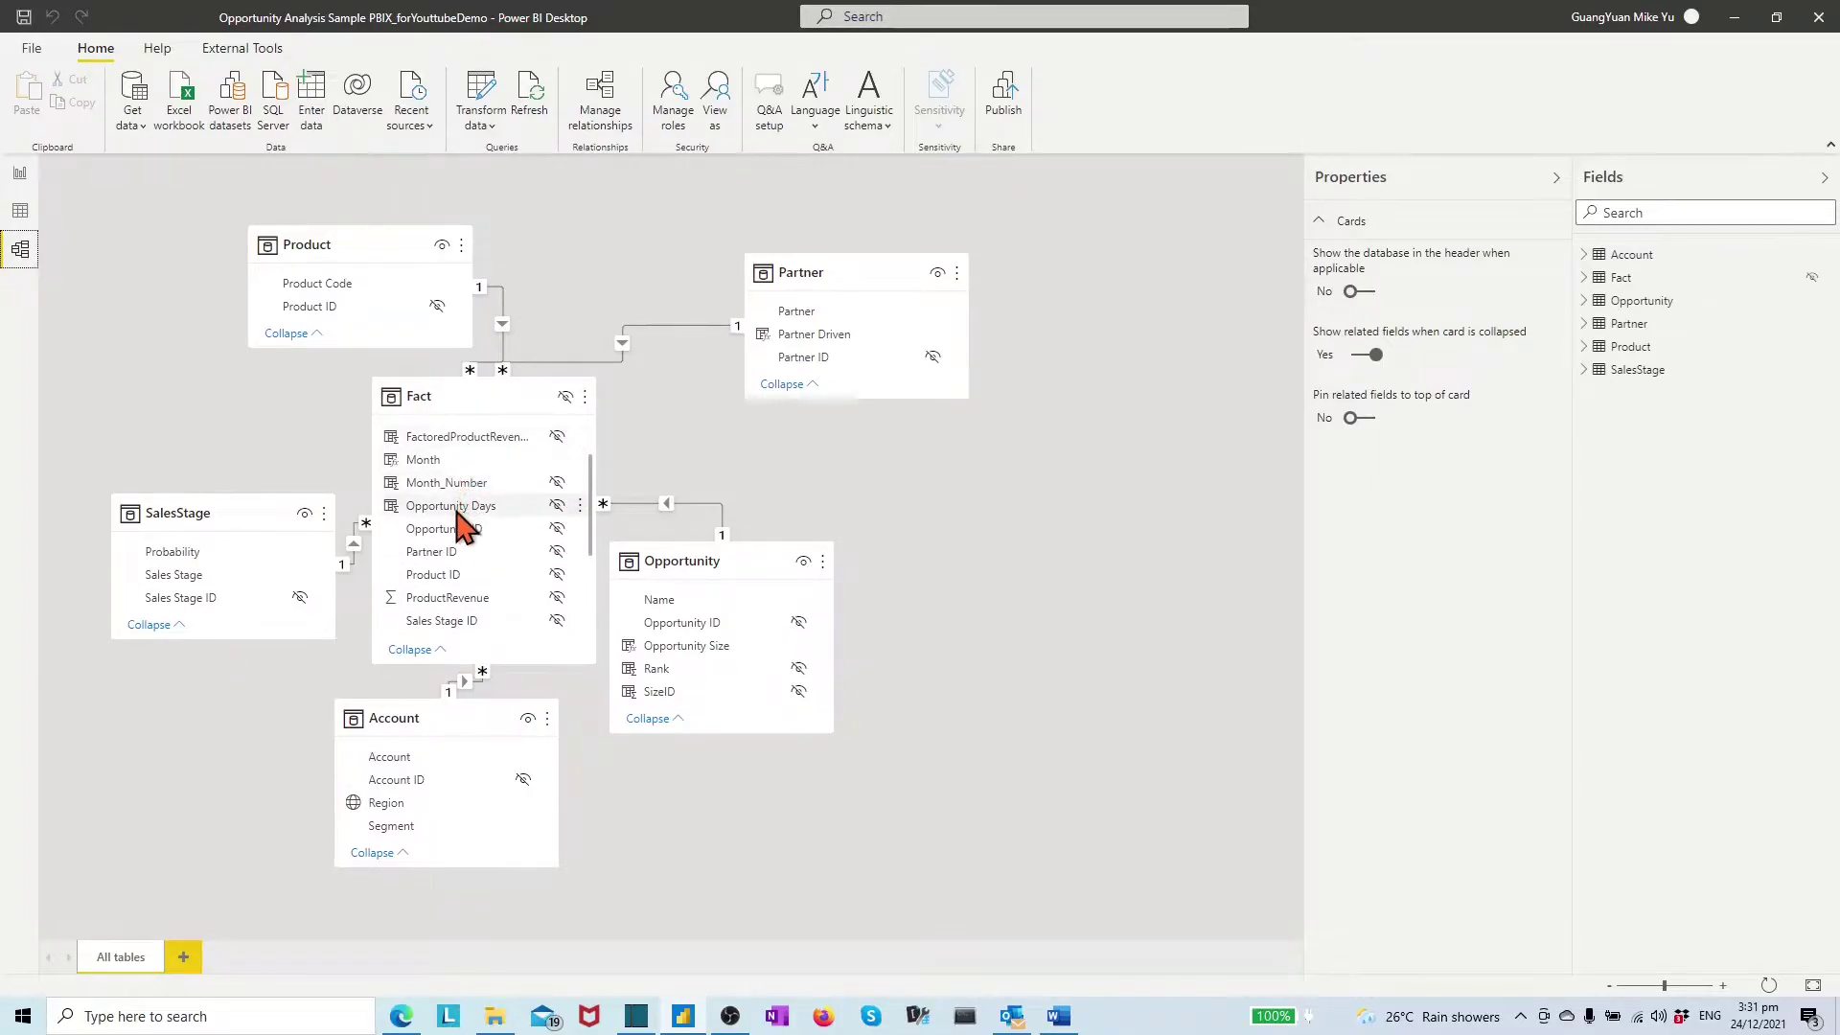
scroll(484, 531, "down", 1)
scroll(484, 536, "down", 6)
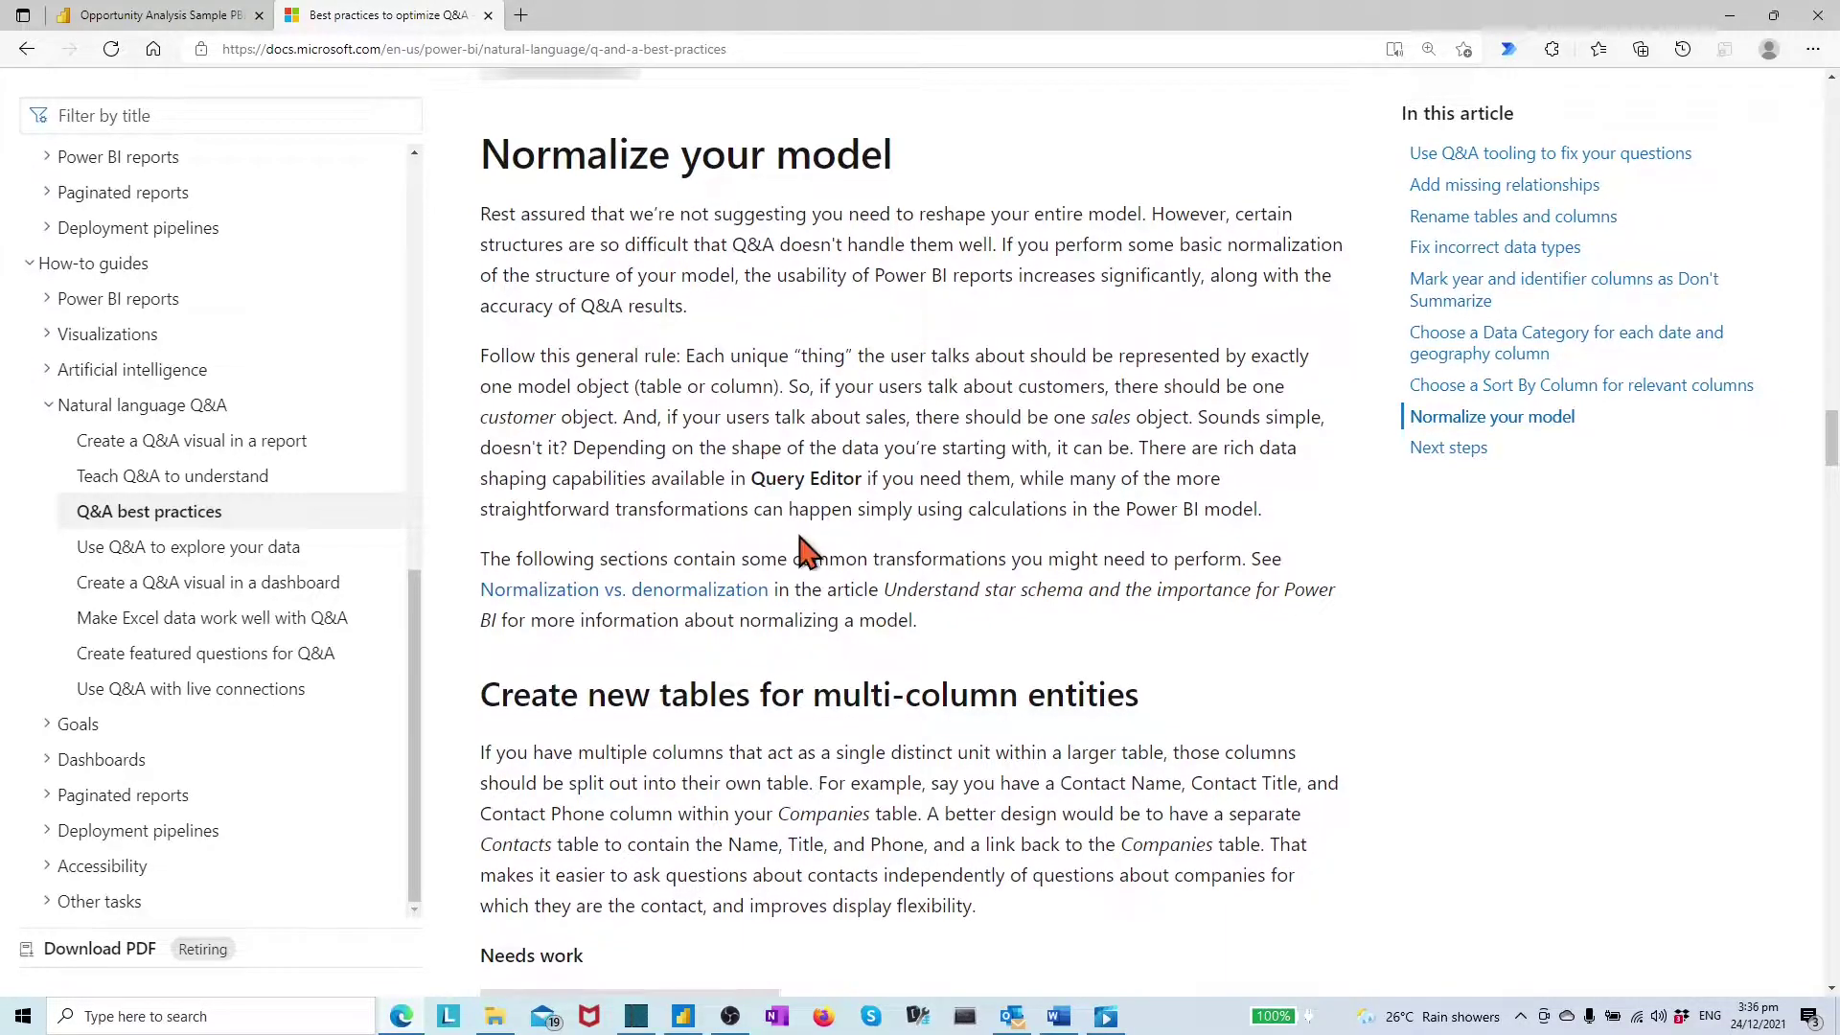
- Scroll from 'Normalize your model' down to 'Denormalize to eliminate inactive relationships'
scroll(815, 556, "down", 3)
scroll(982, 467, "down", 1)
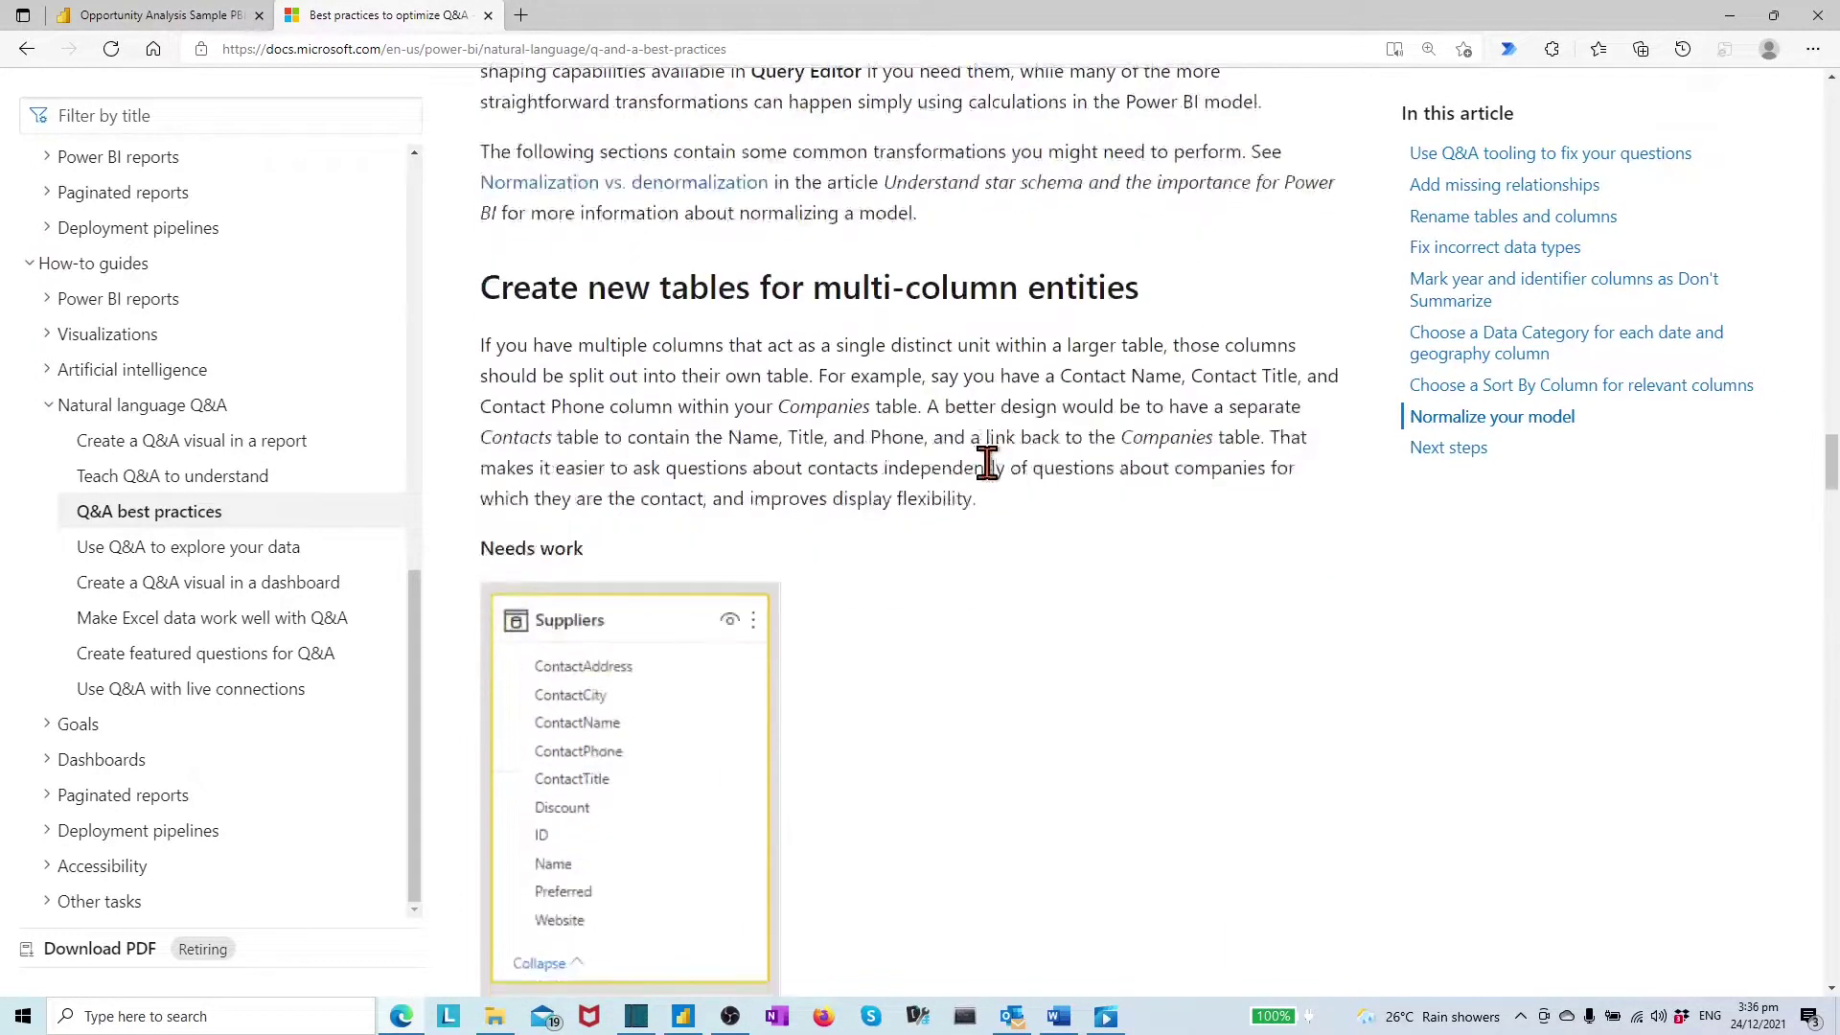
scroll(986, 464, "down", 10)
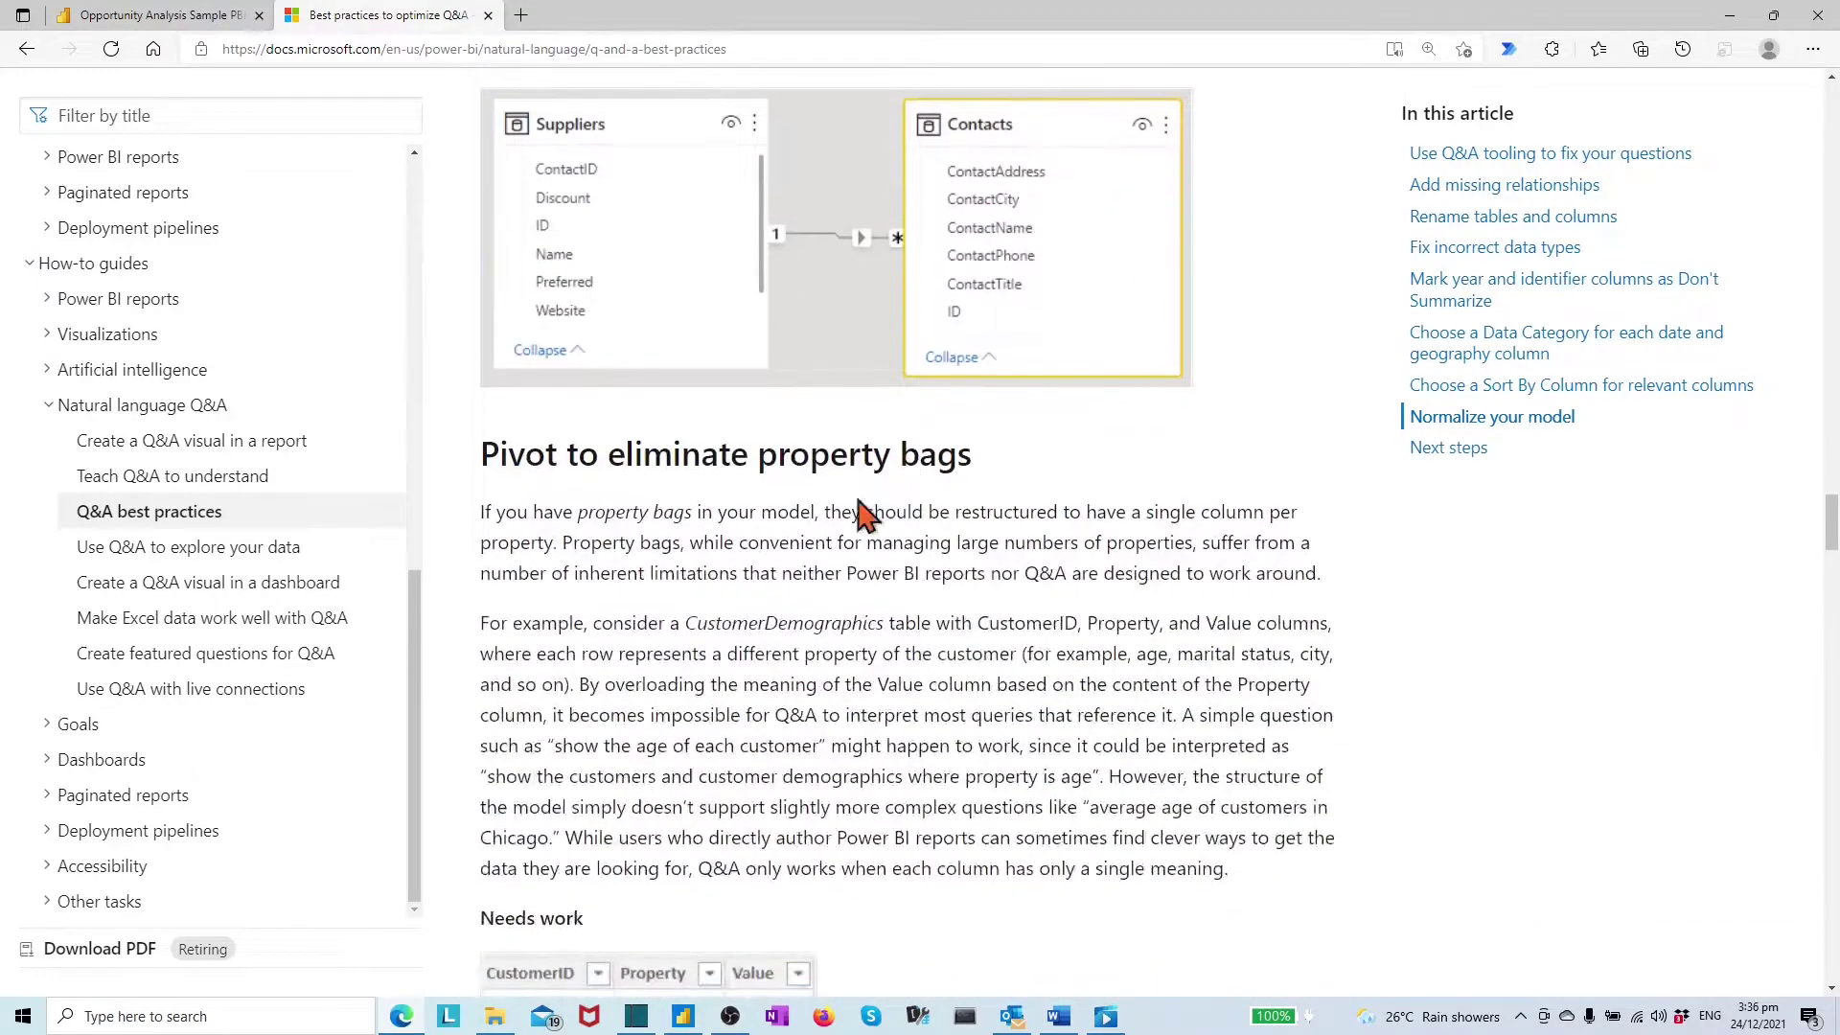
scroll(902, 516, "down", 10)
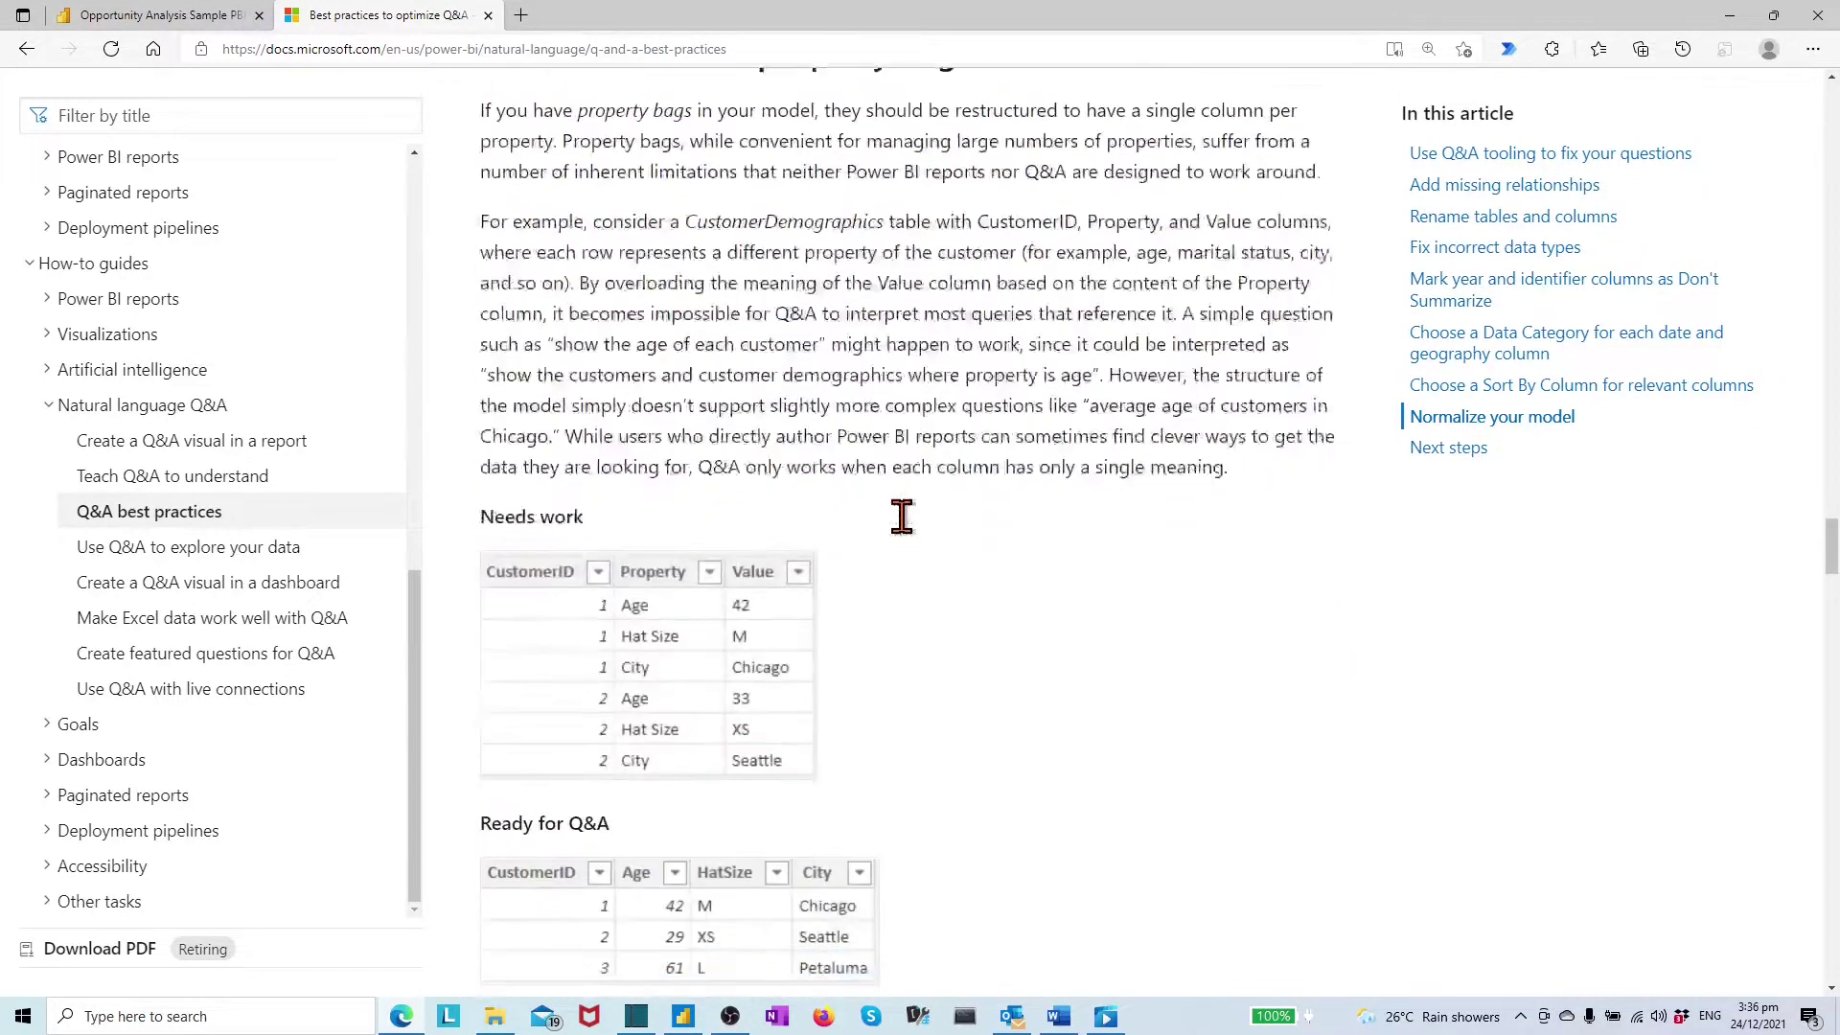
scroll(902, 517, "down", 5)
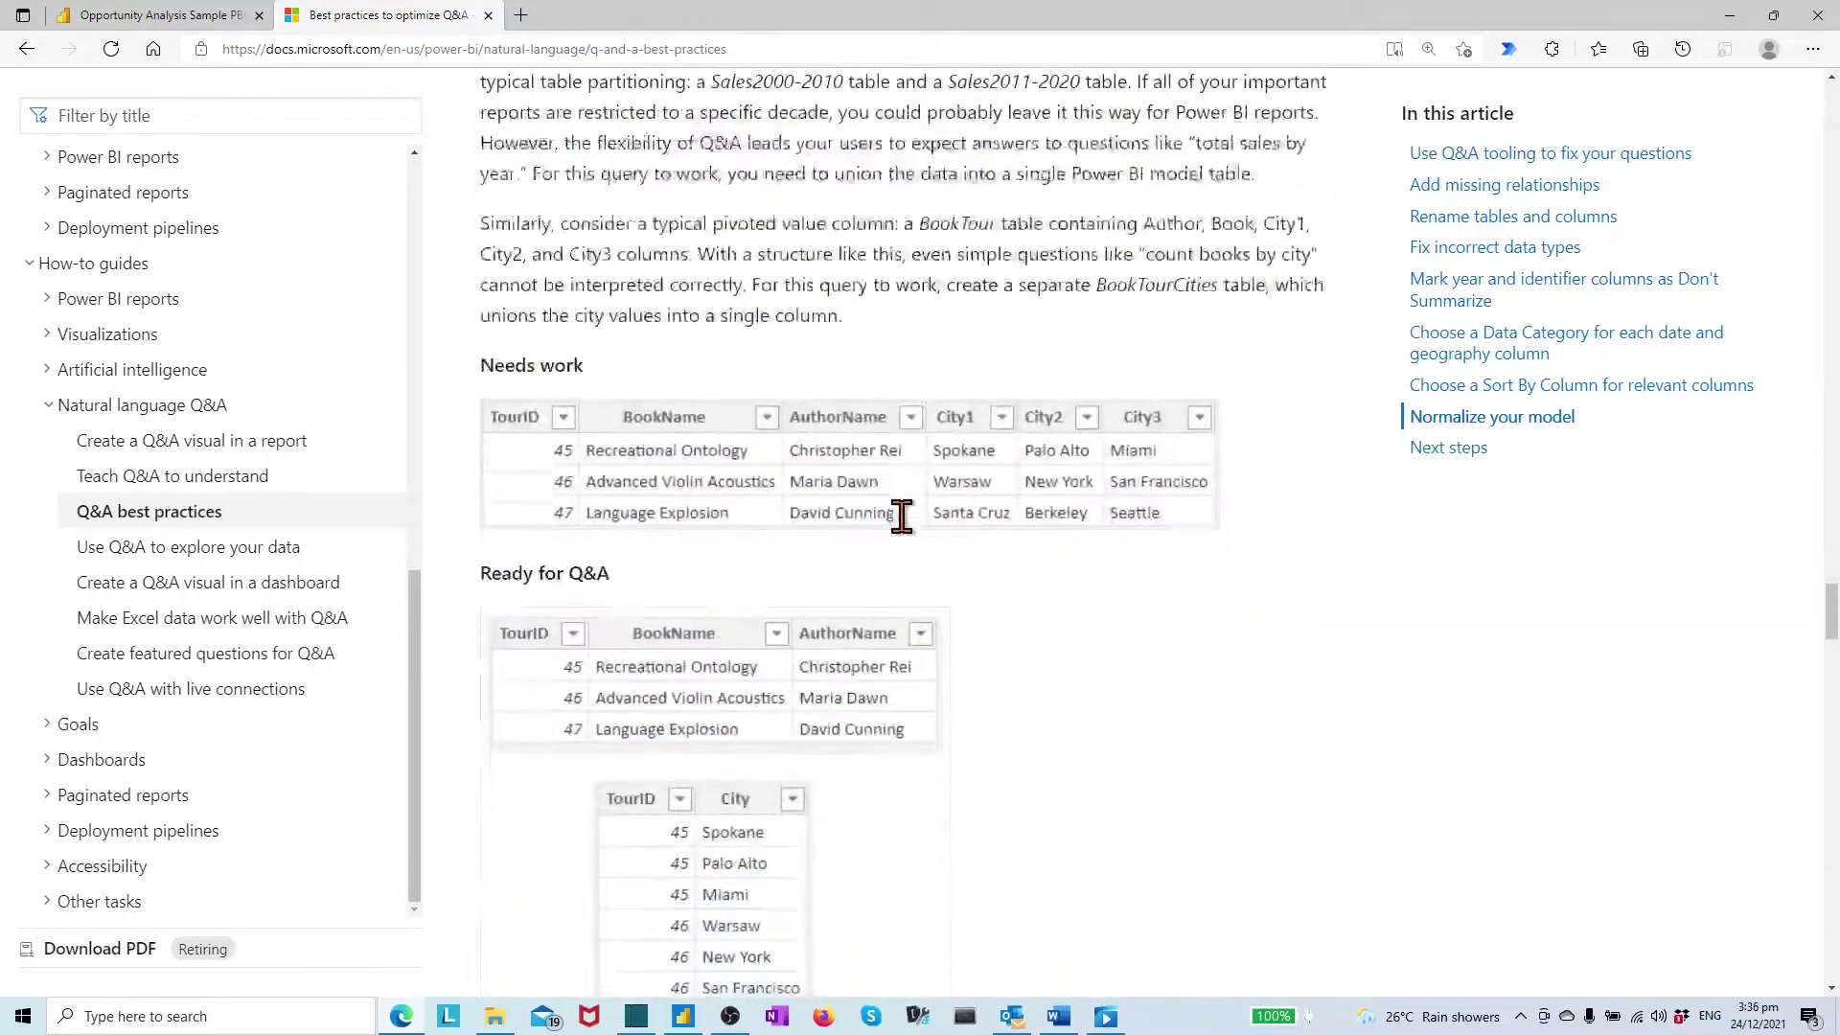
scroll(905, 525, "down", 3)
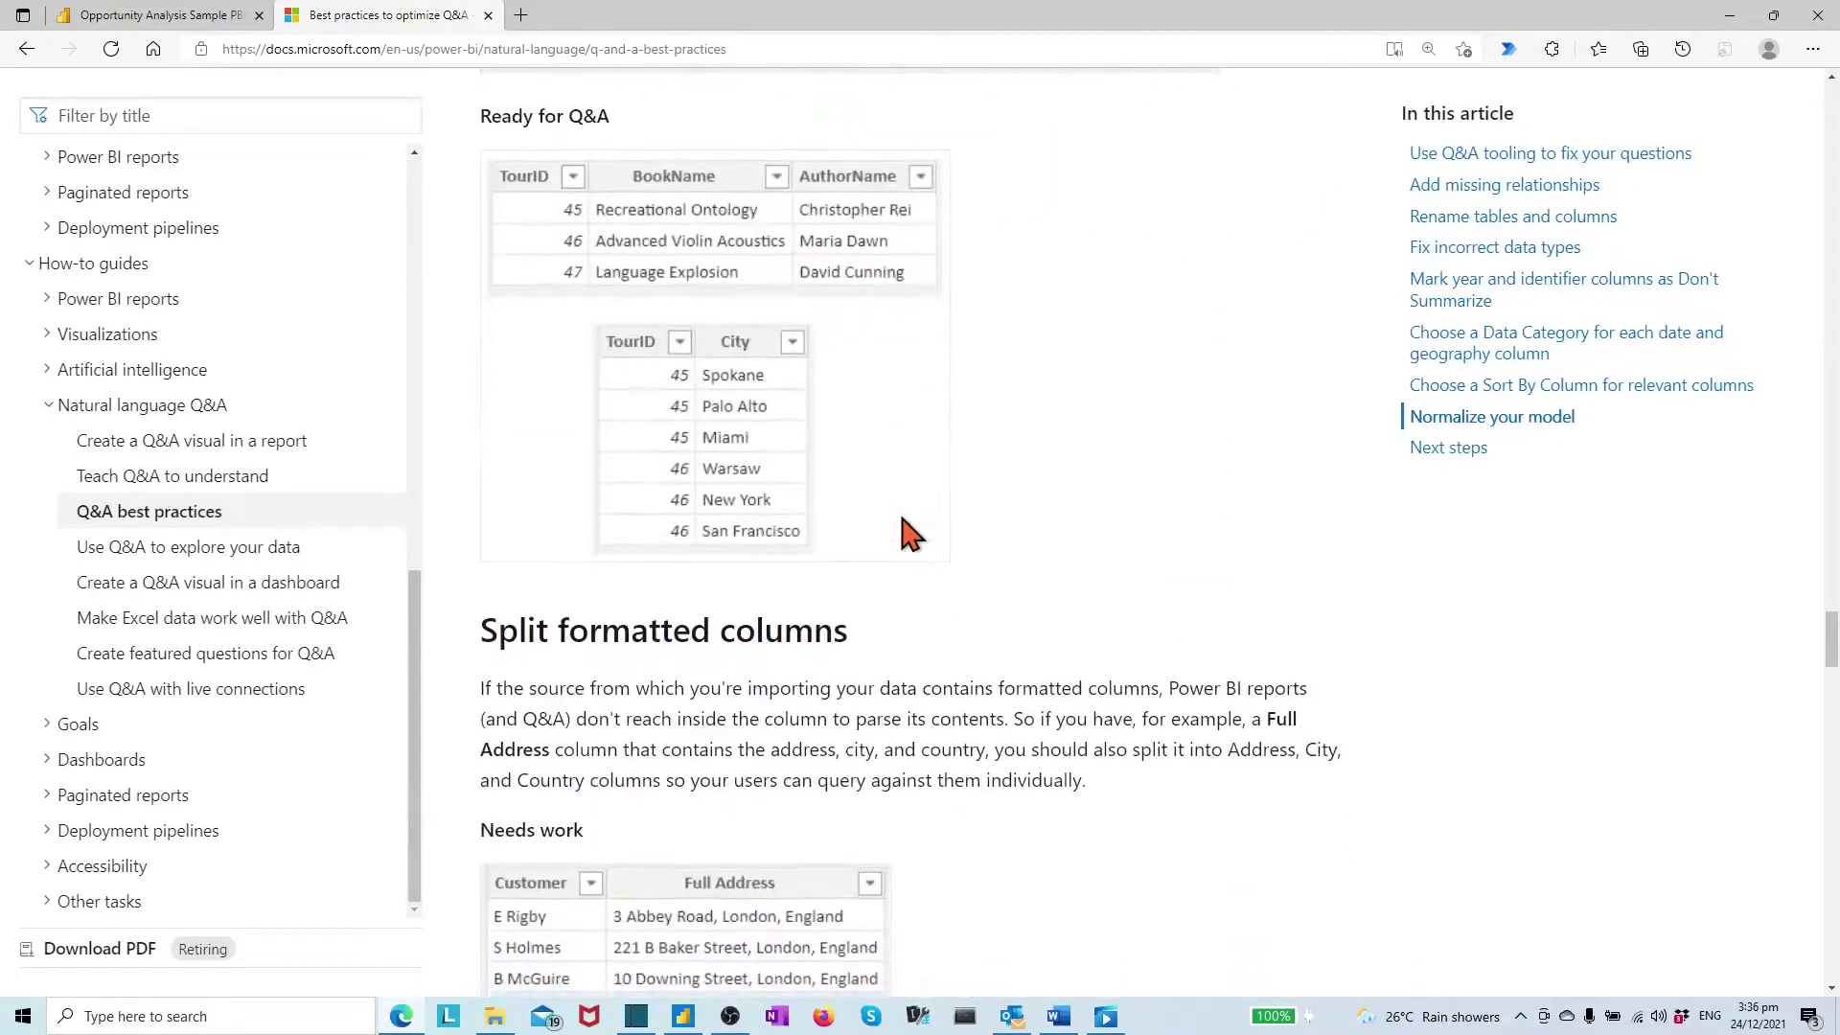
scroll(908, 533, "down", 3)
scroll(787, 518, "down", 8)
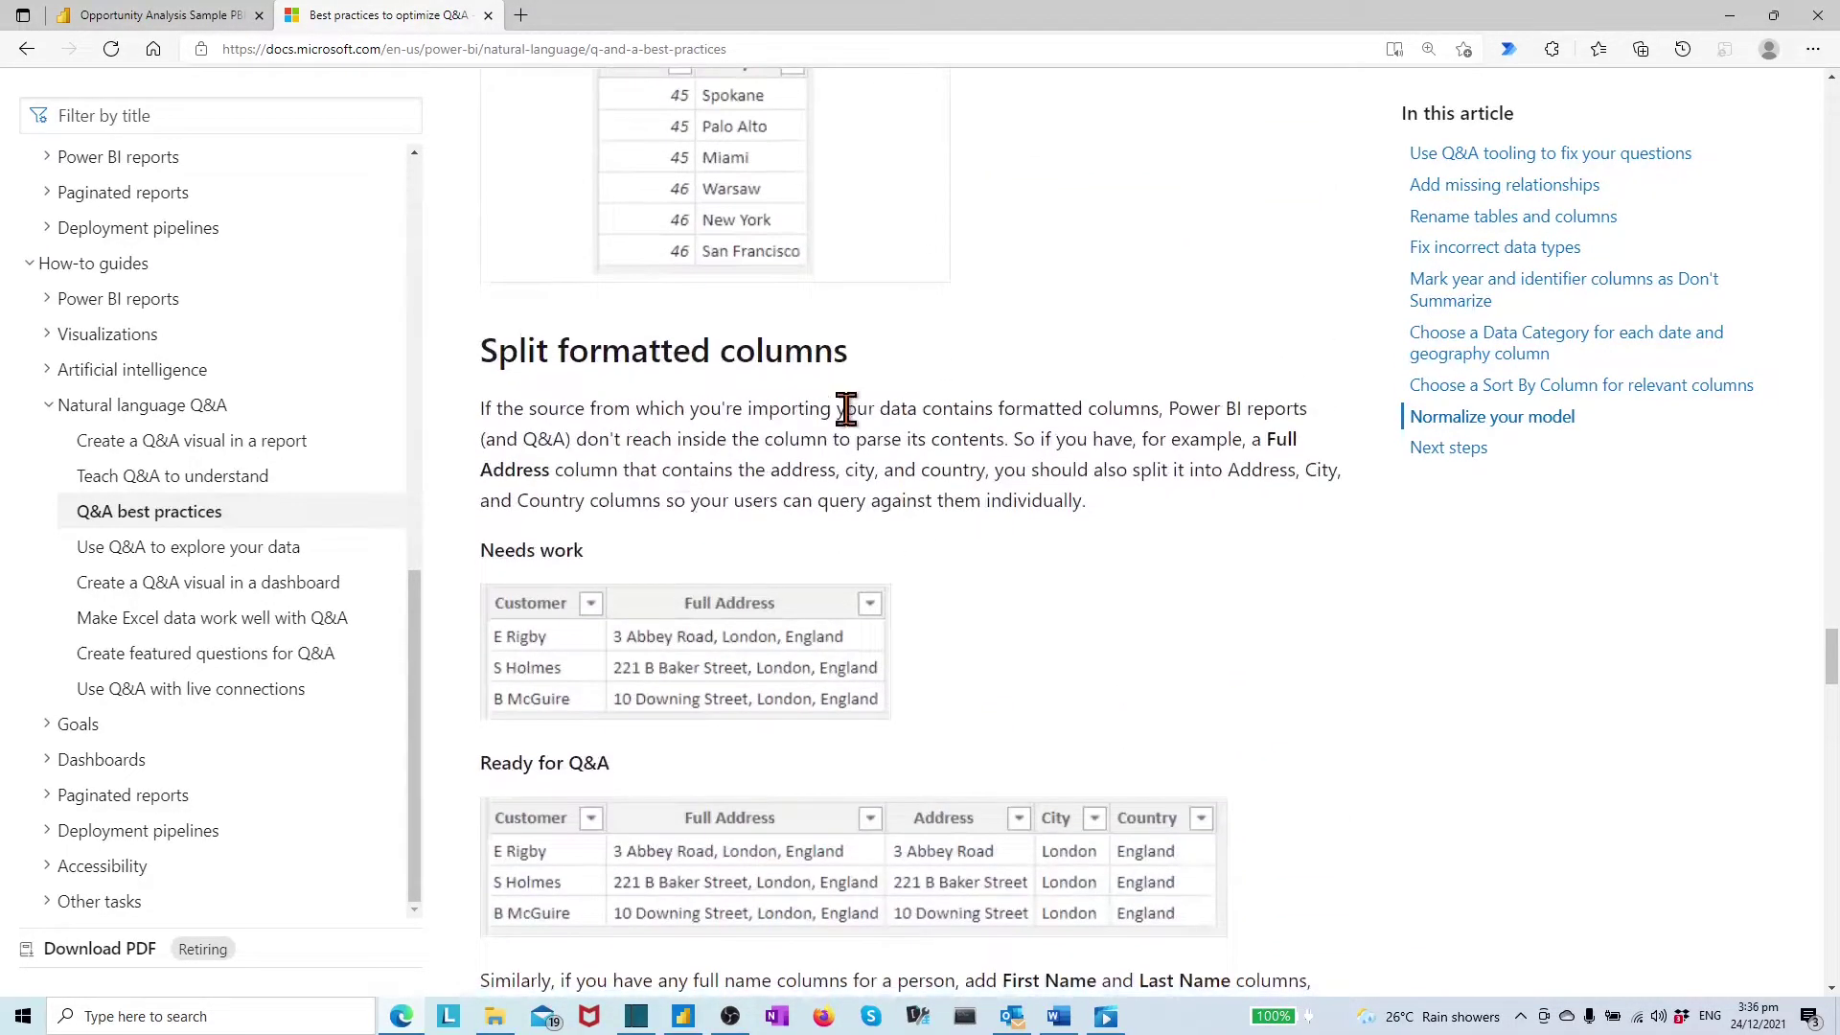
scroll(867, 457, "down", 8)
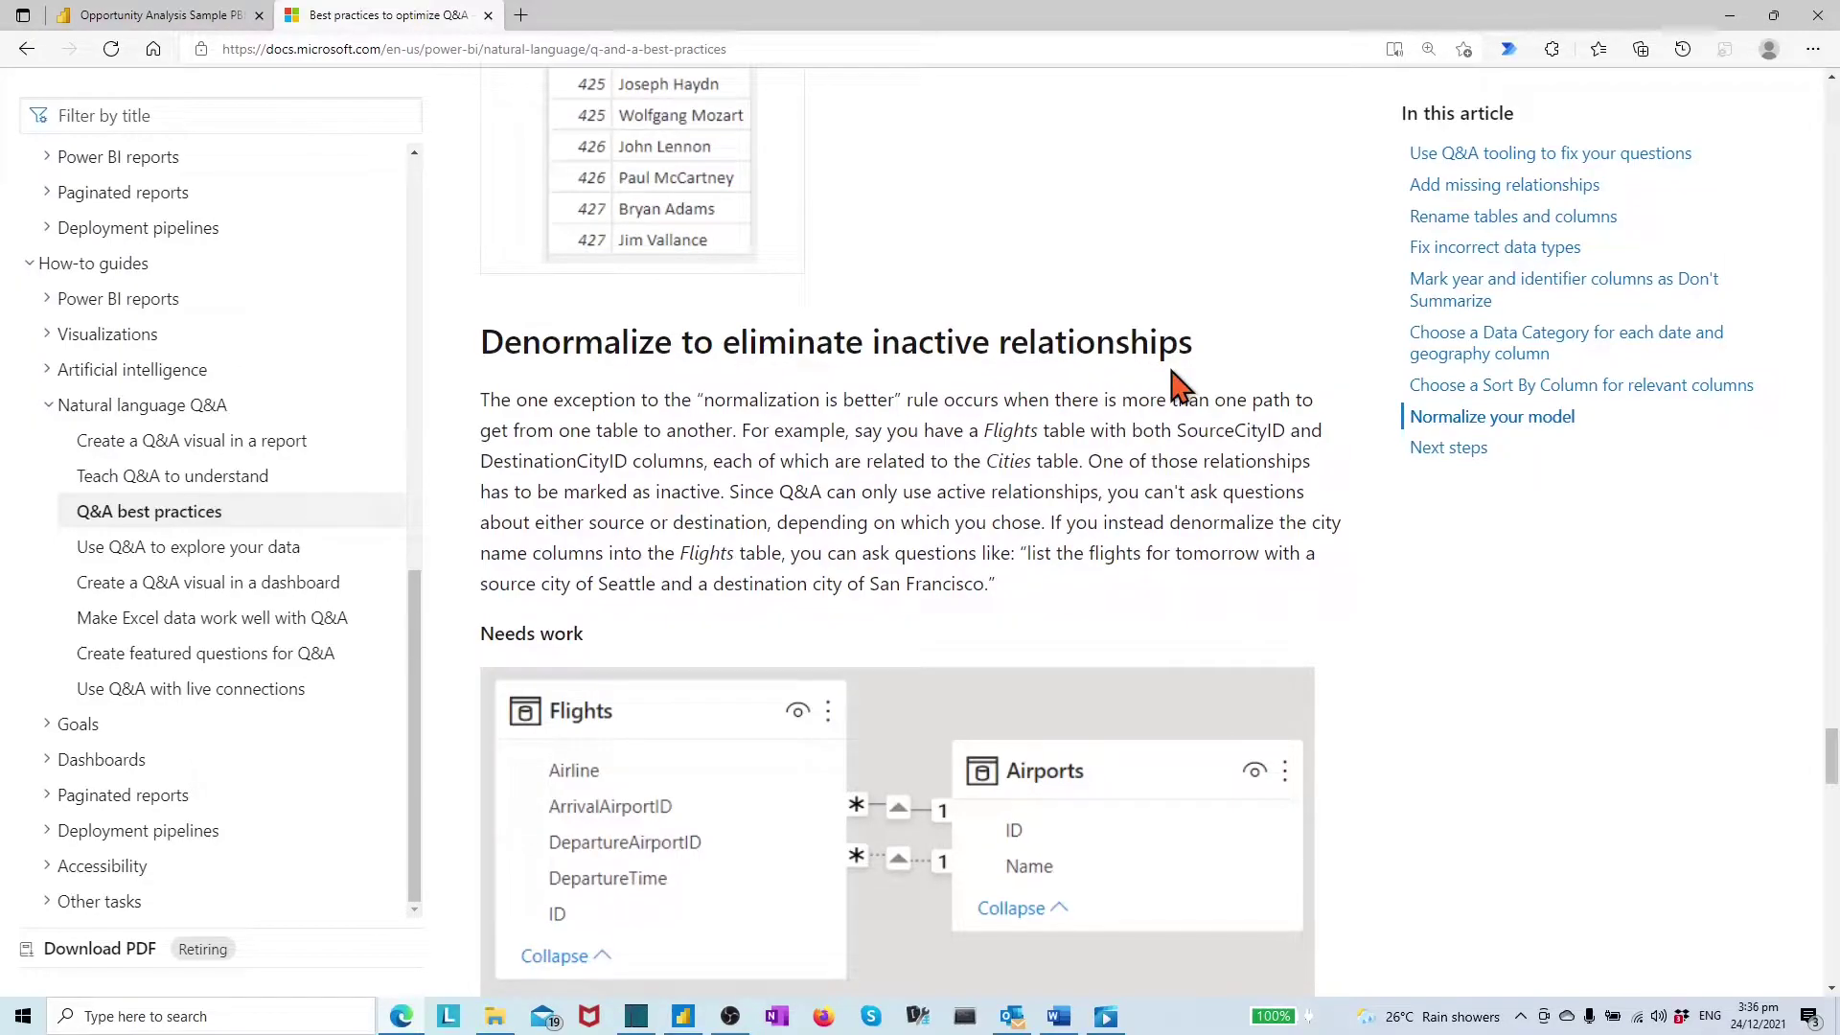
scroll(1177, 387, "down", 1)
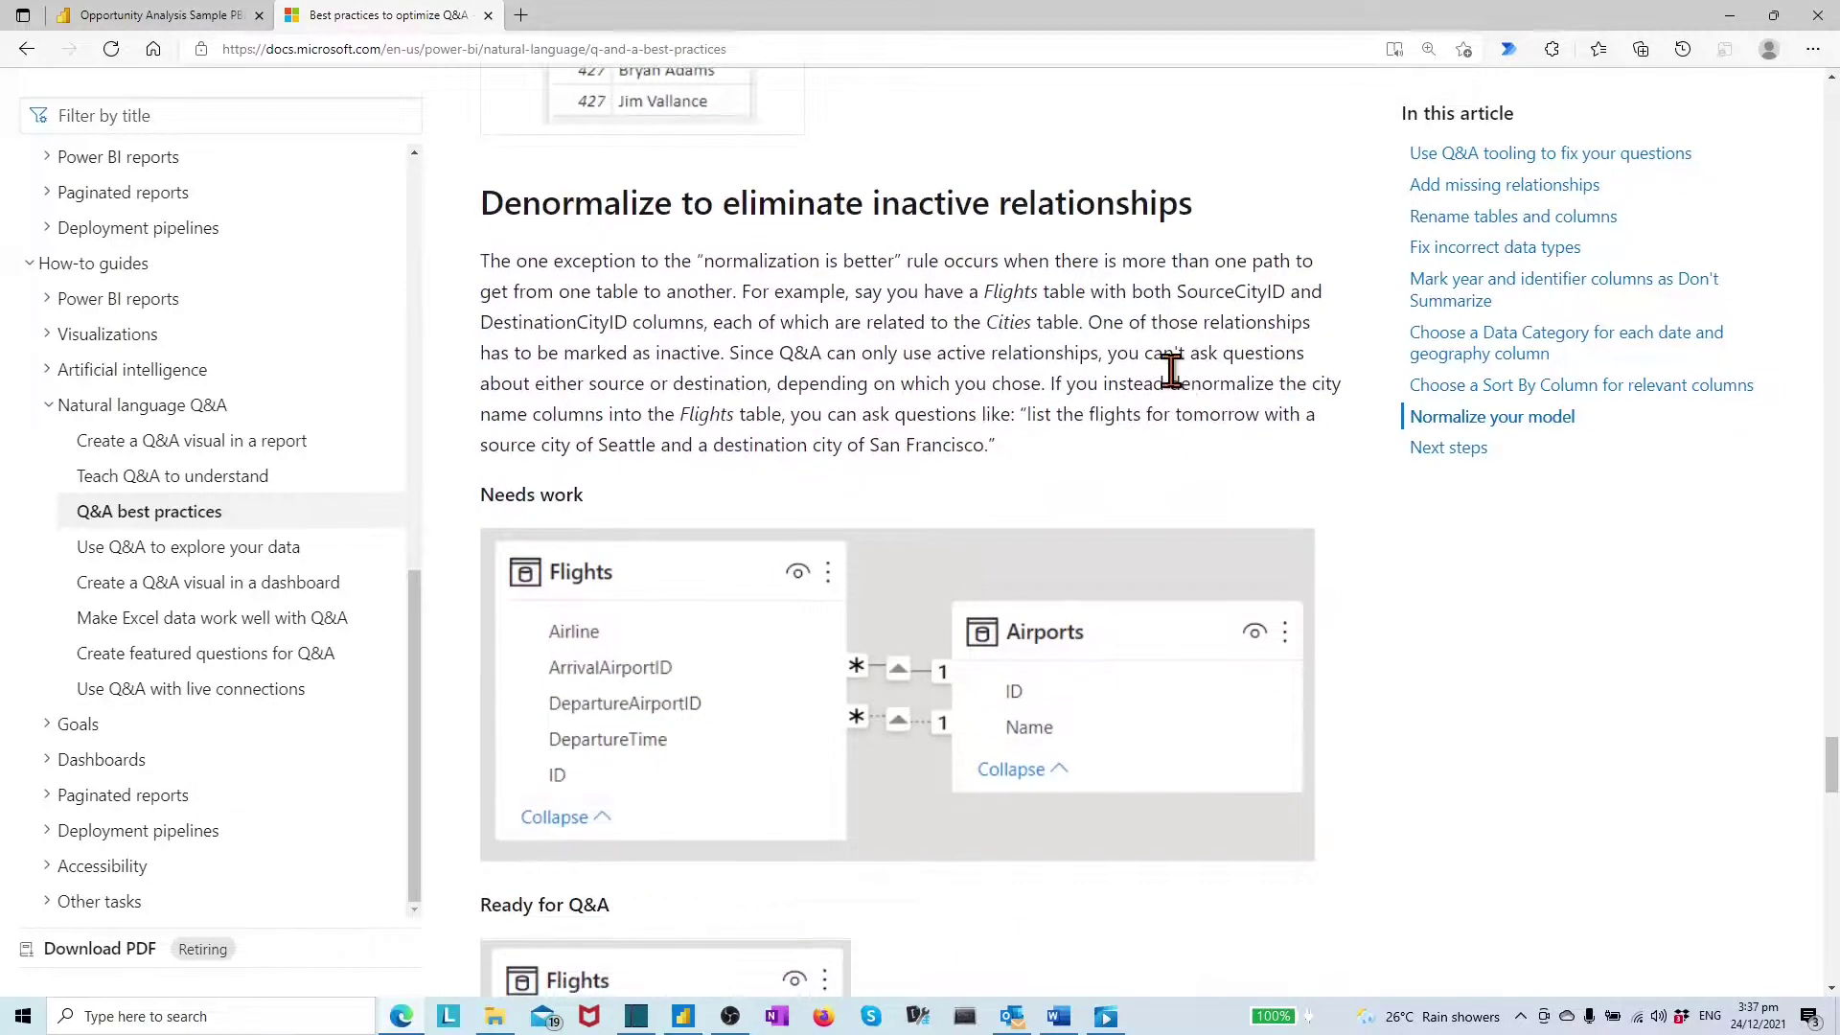
scroll(1171, 371, "down", 2)
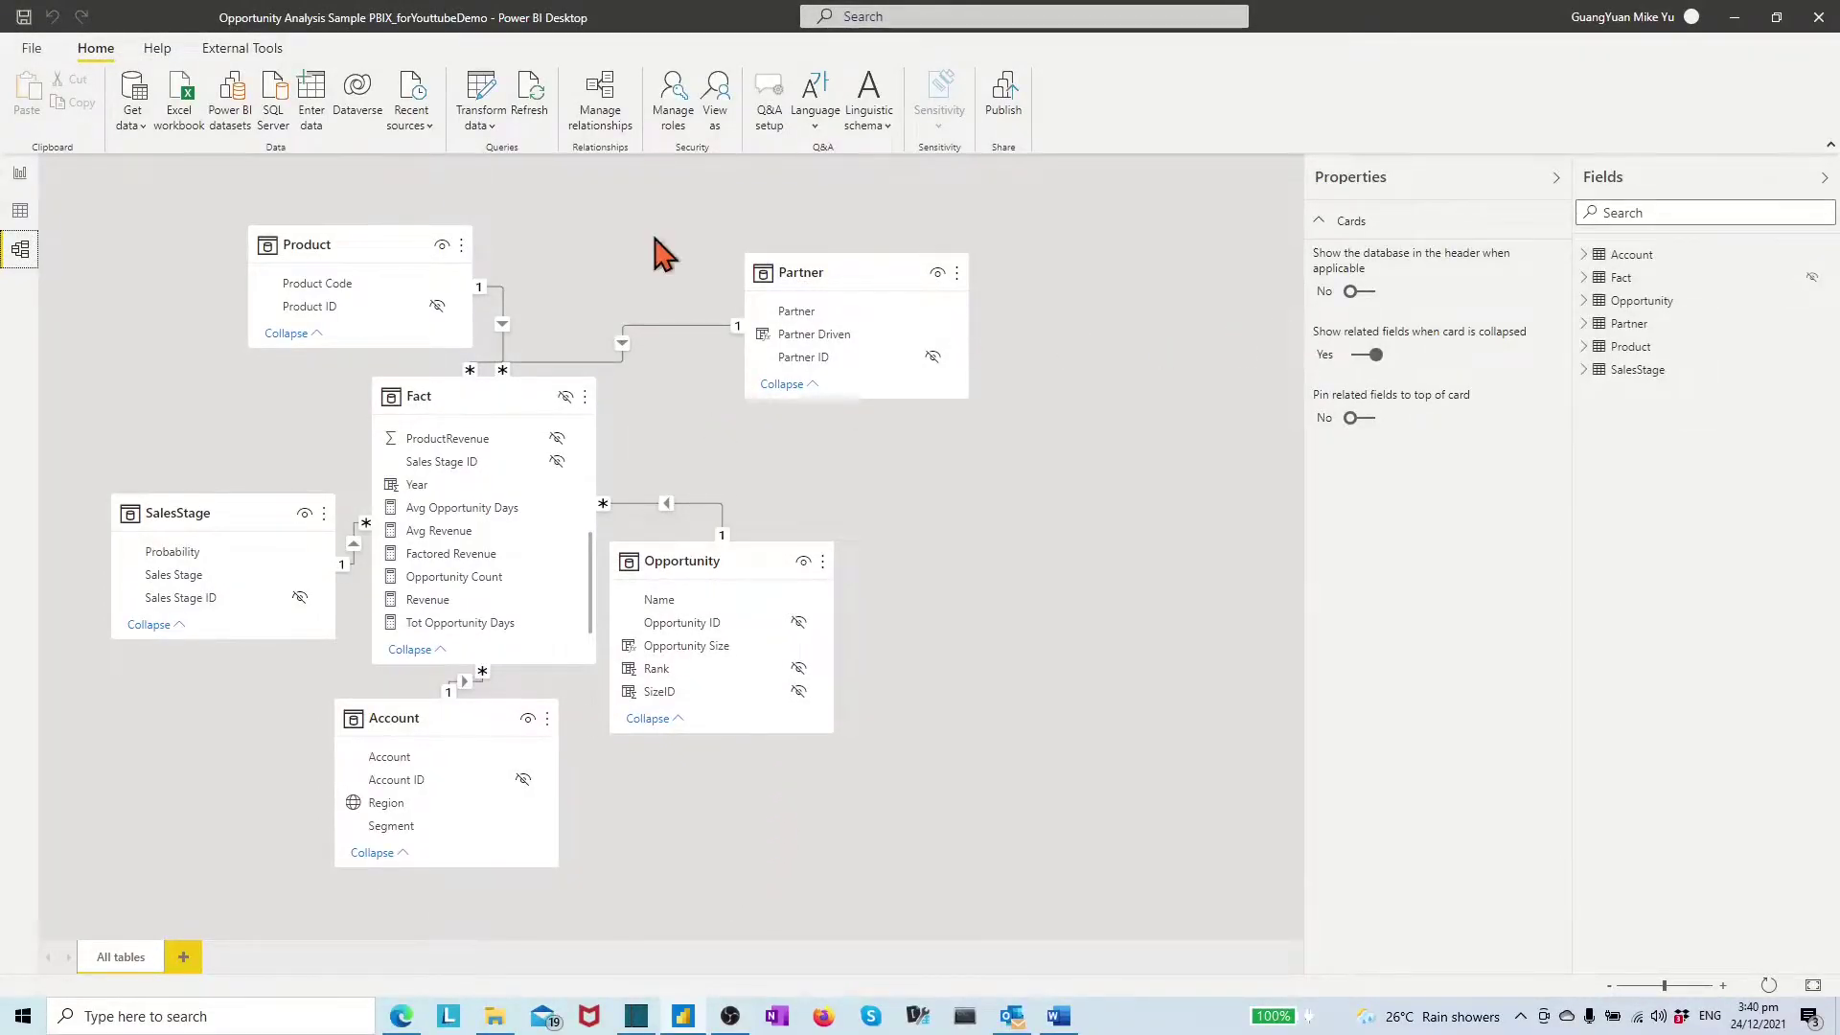
- Check the Fact table rows in Data view, pass through Model view, and return to Report view
left_click(20, 211)
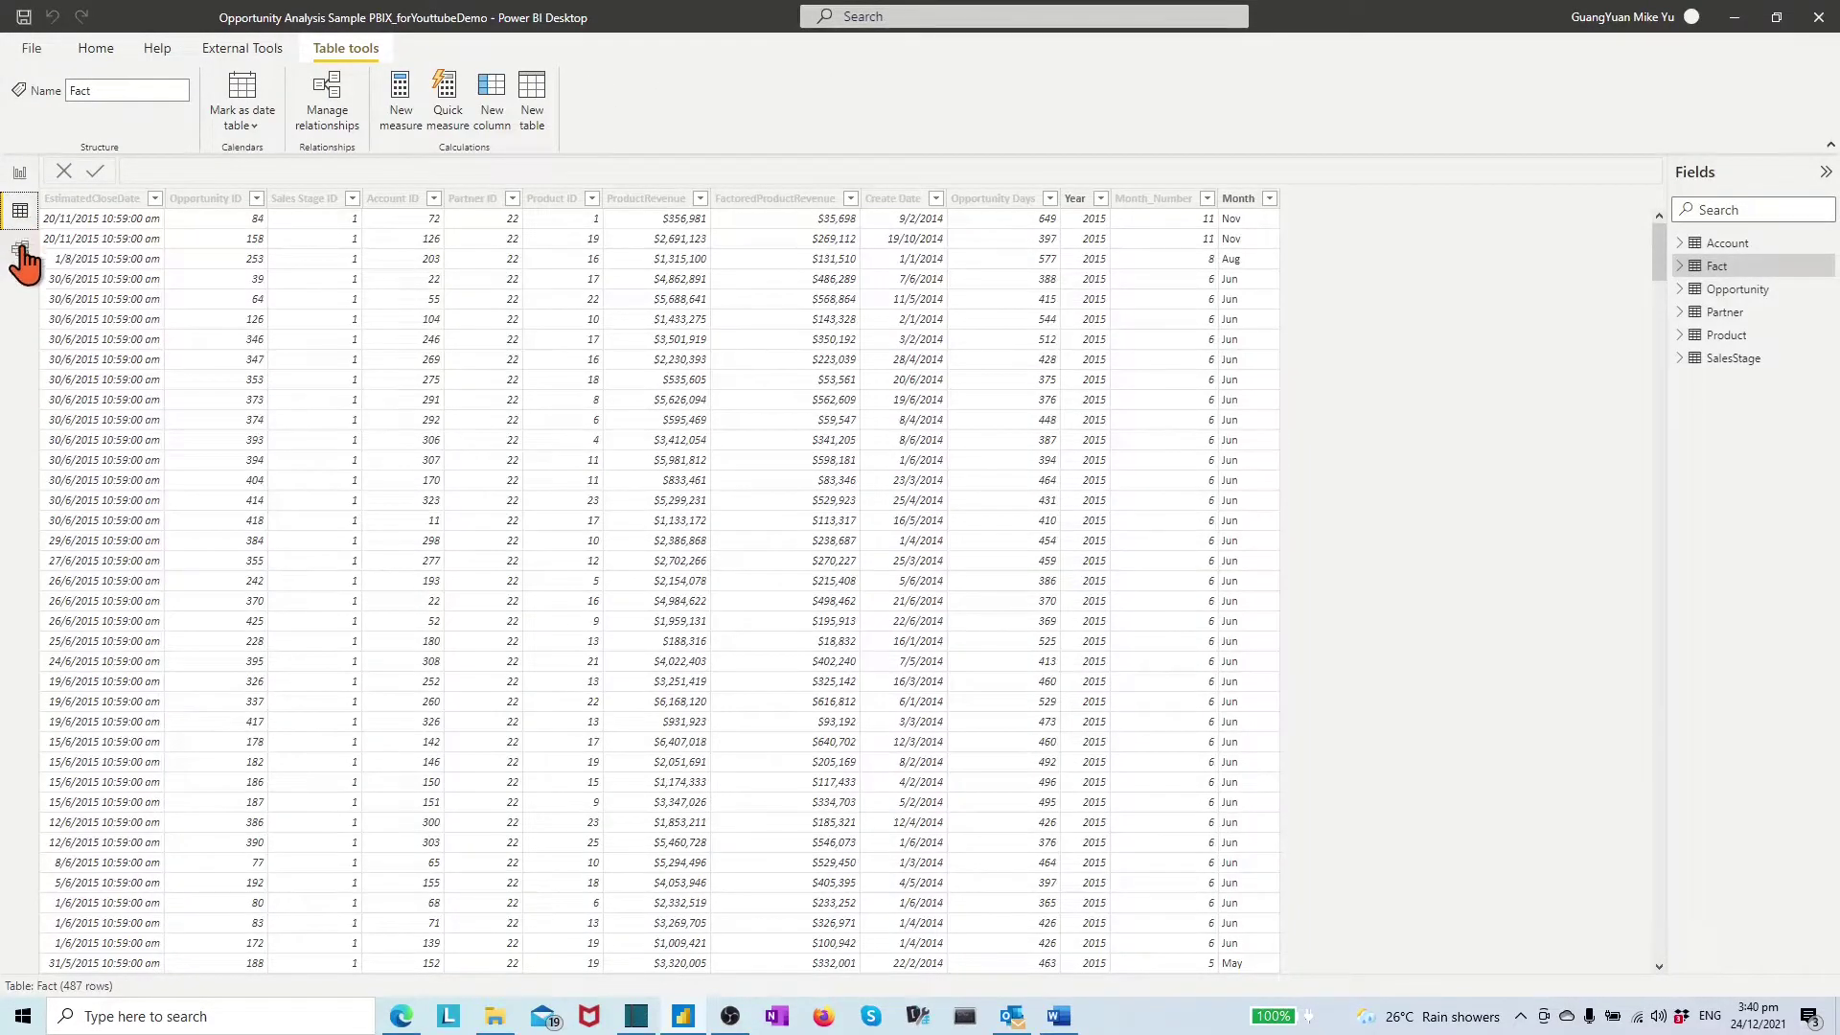
left_click(21, 251)
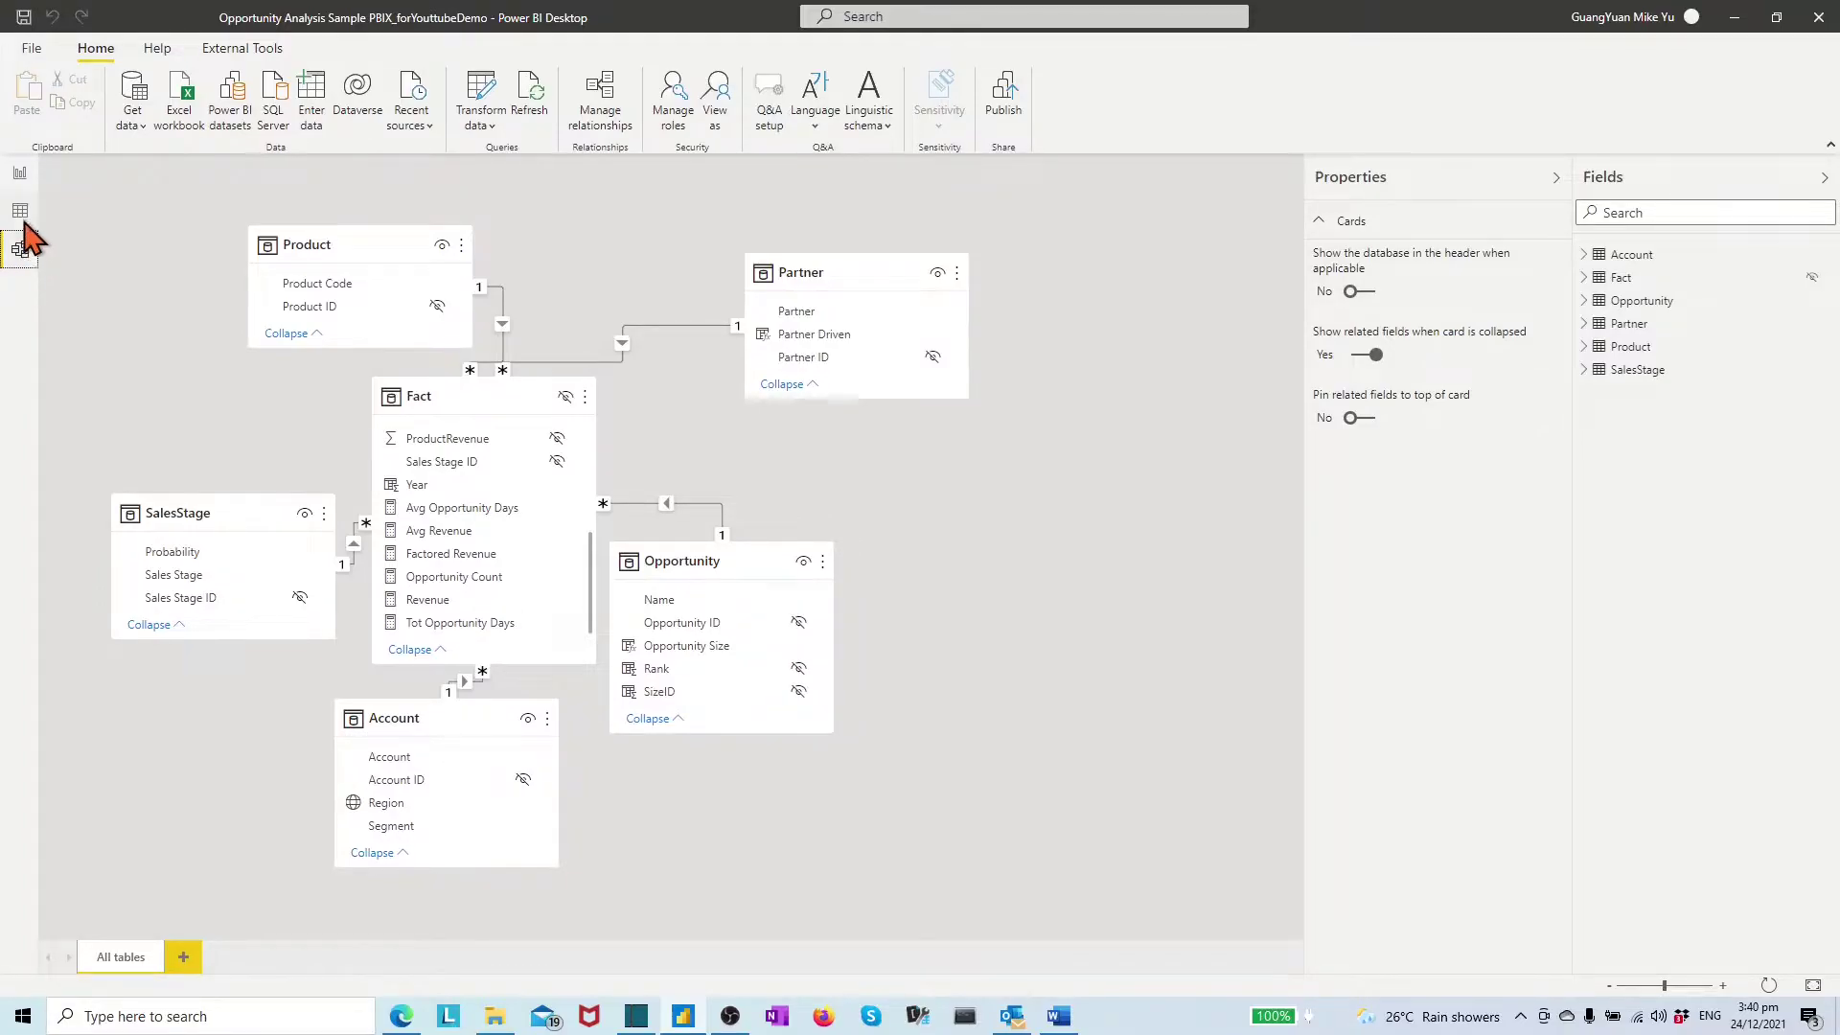
left_click(20, 175)
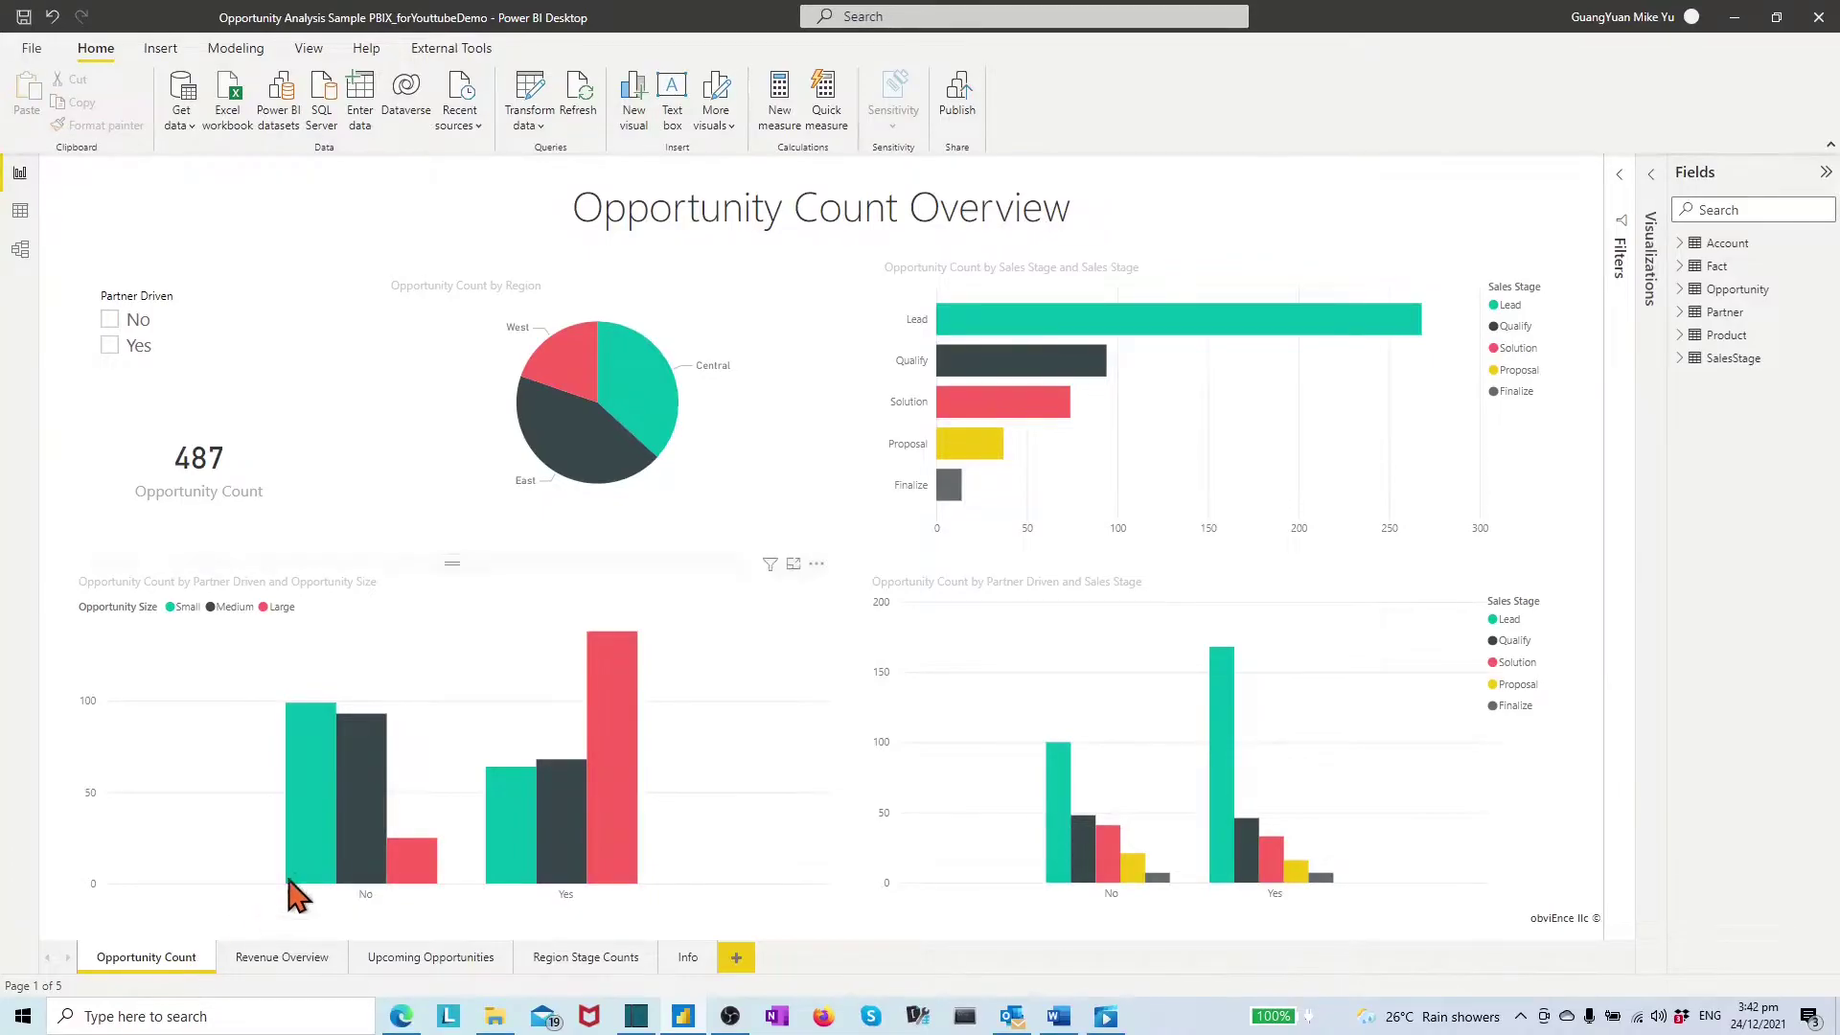
- Apply the dark theme from the View tab's Themes gallery to the report
mouse_move(317, 848)
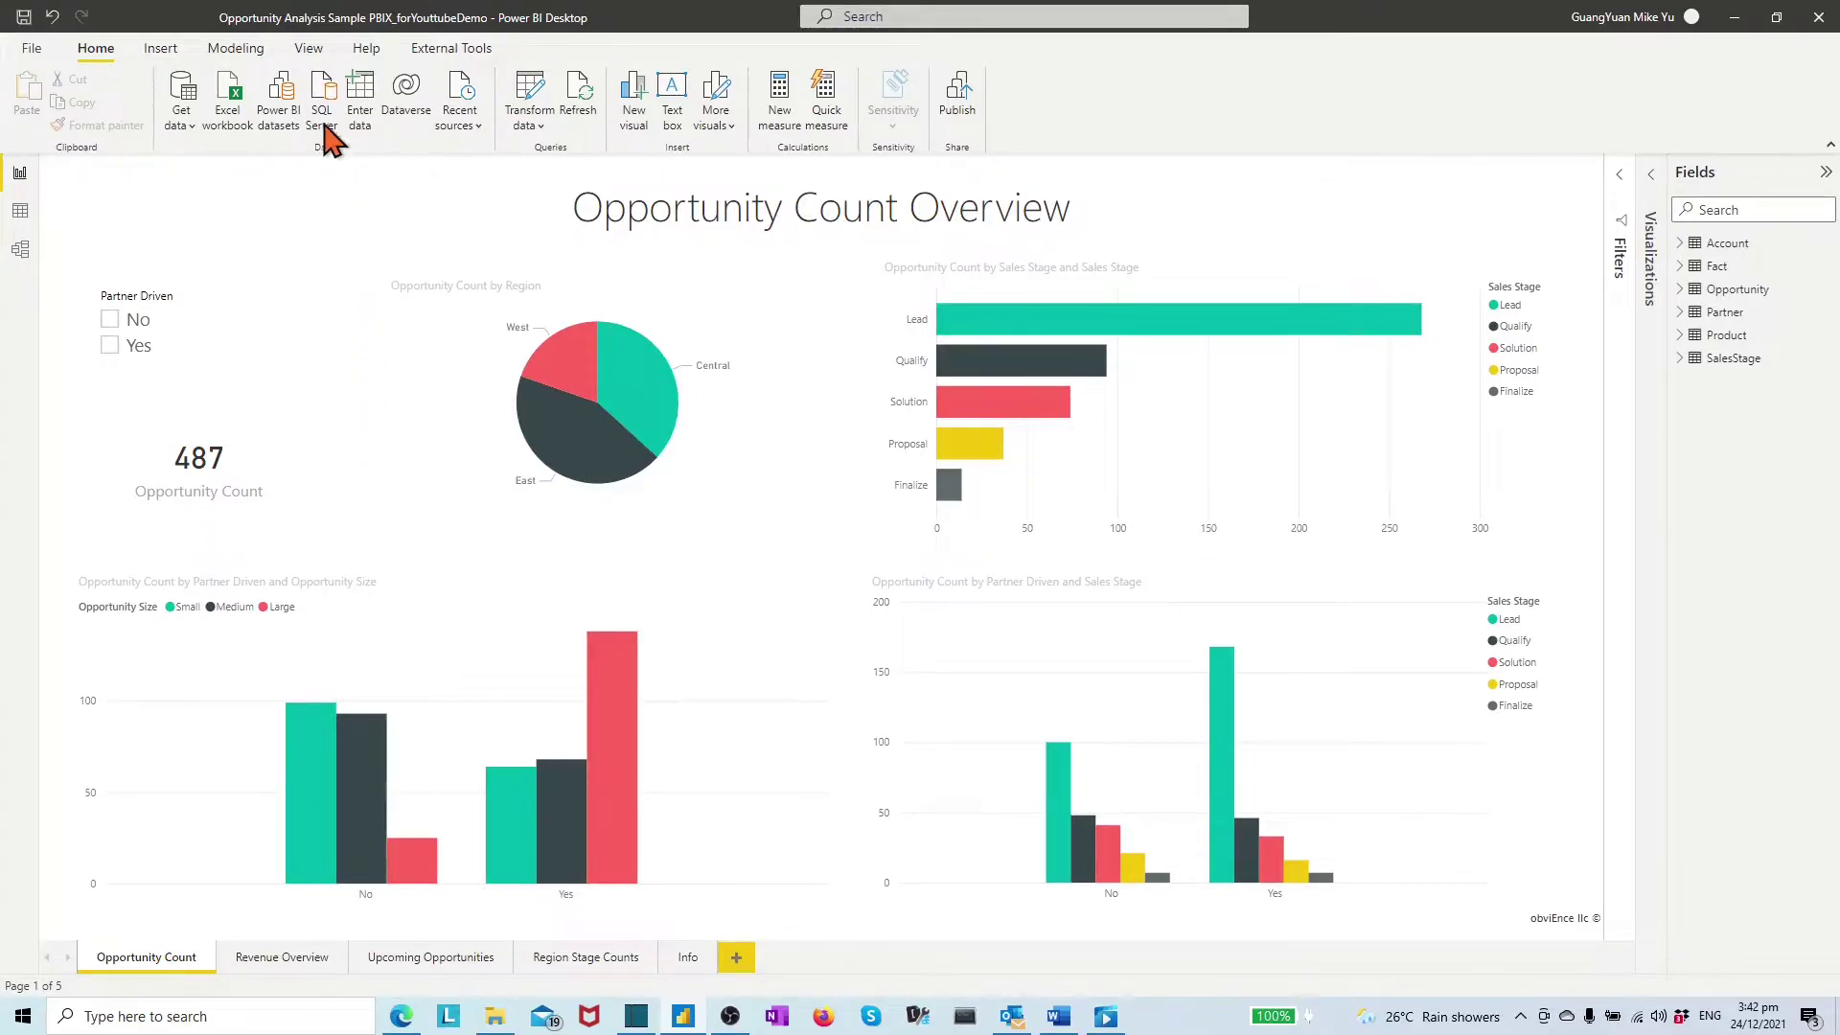
left_click(309, 50)
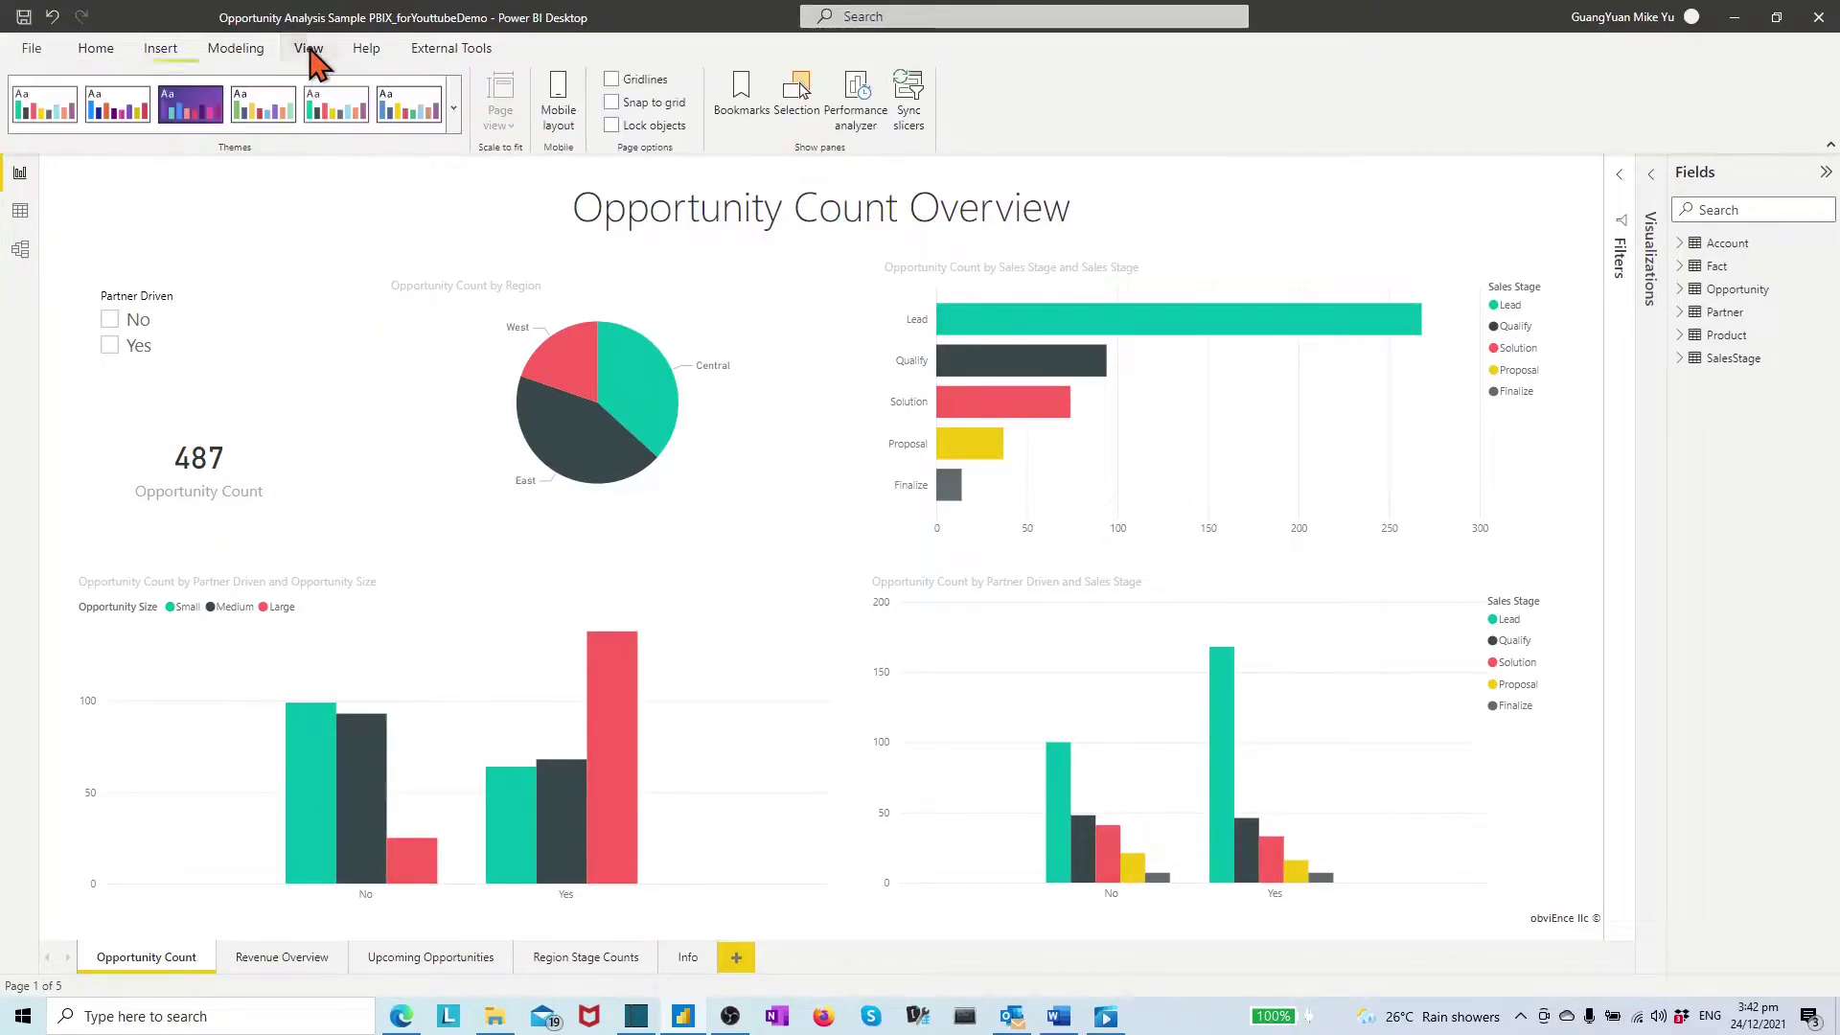
left_click(454, 113)
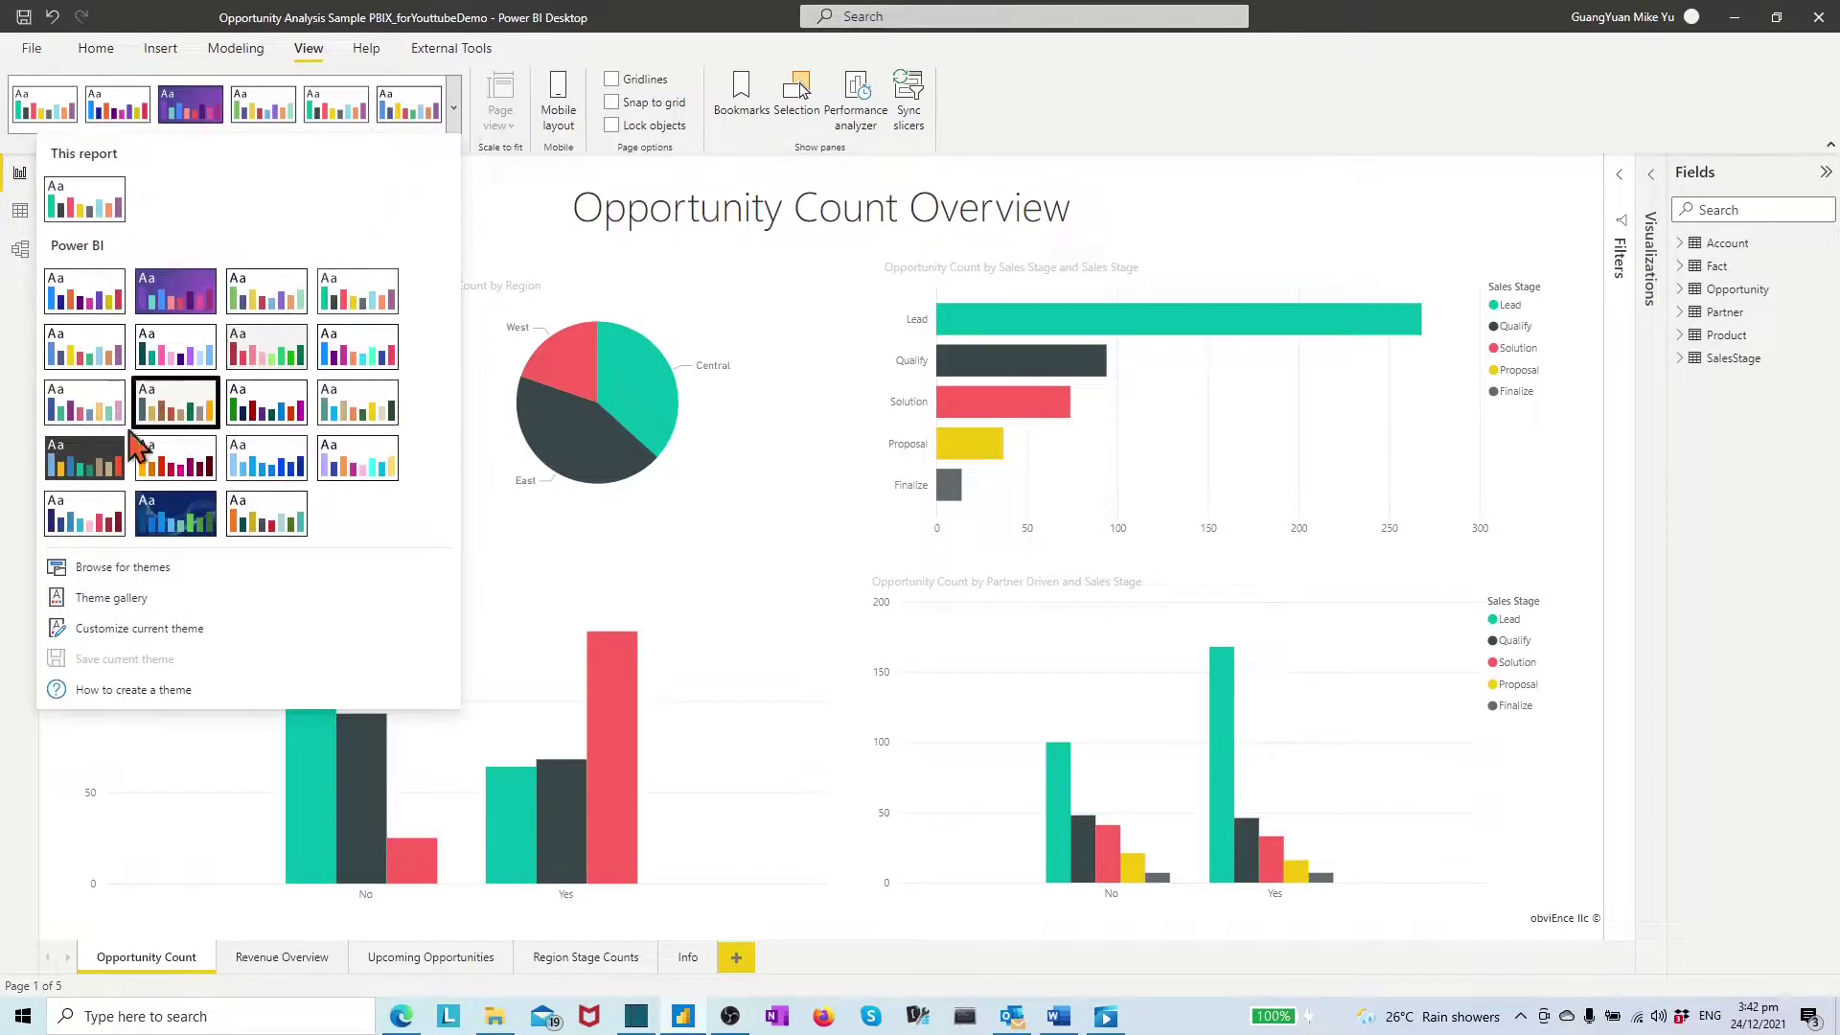
left_click(96, 466)
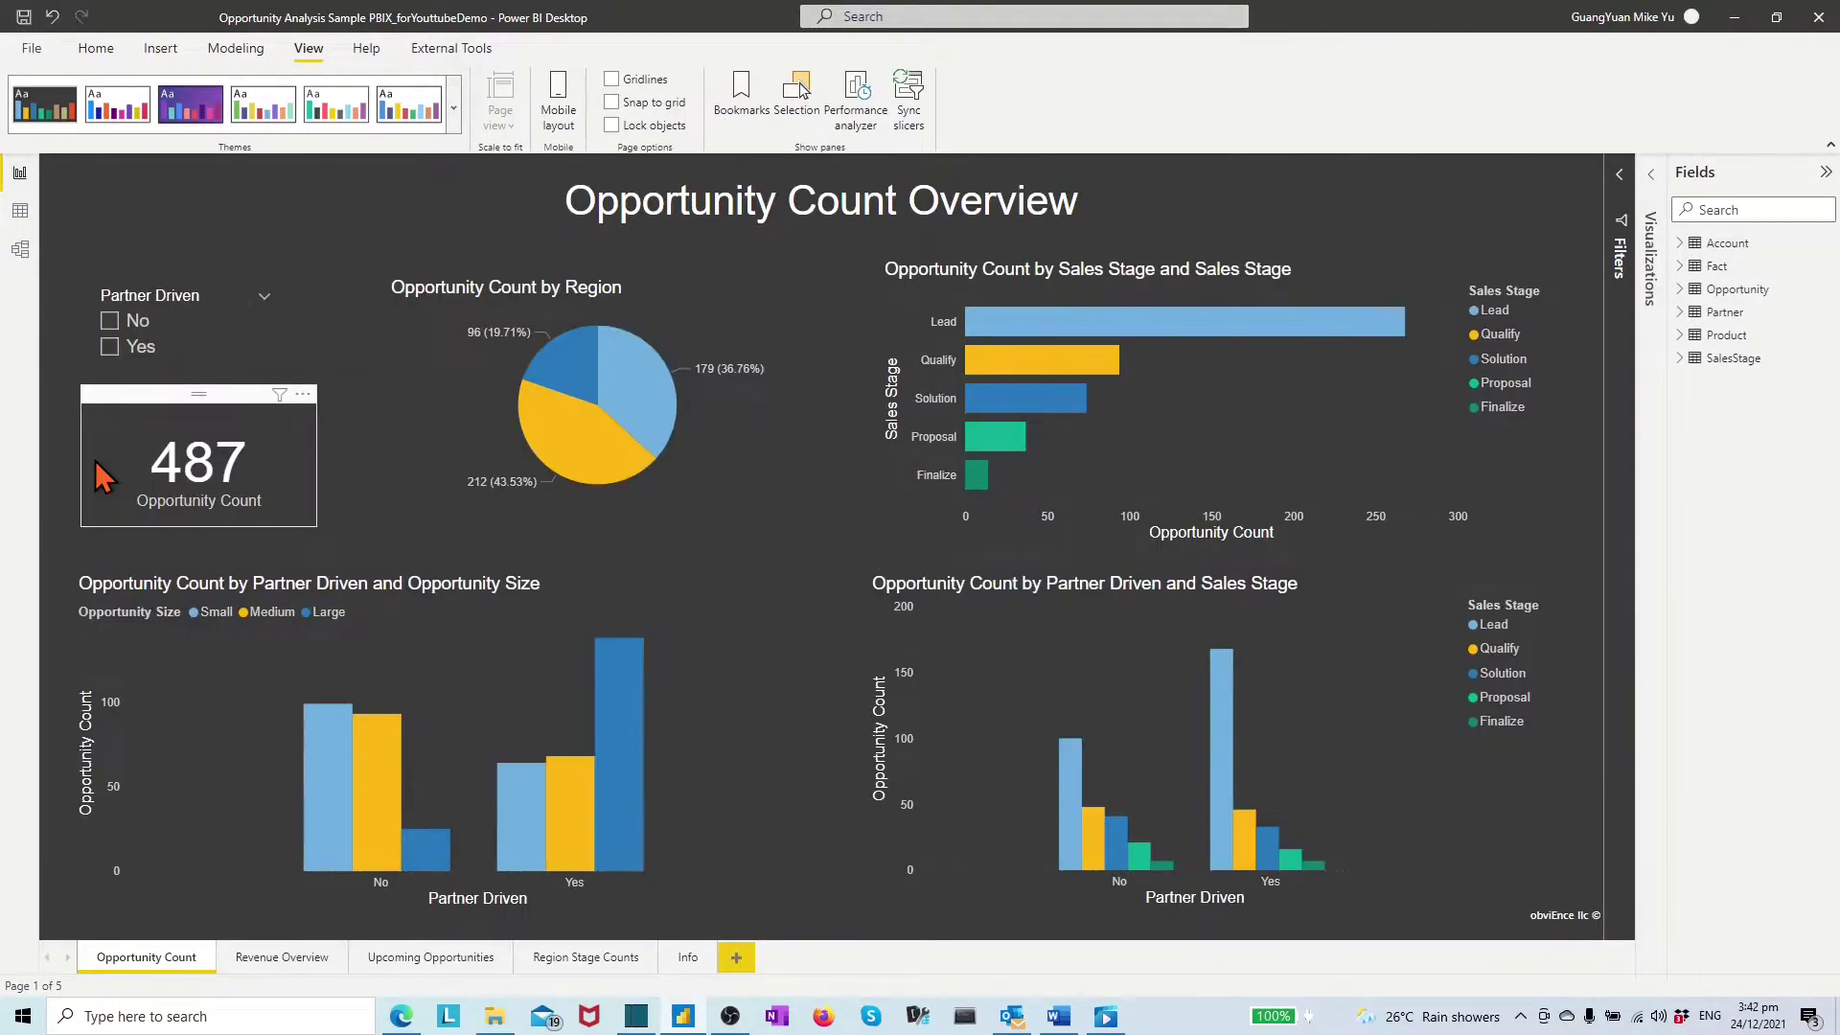
- Revisit a few report pages, then add a new blank page
left_click(288, 957)
left_click(584, 957)
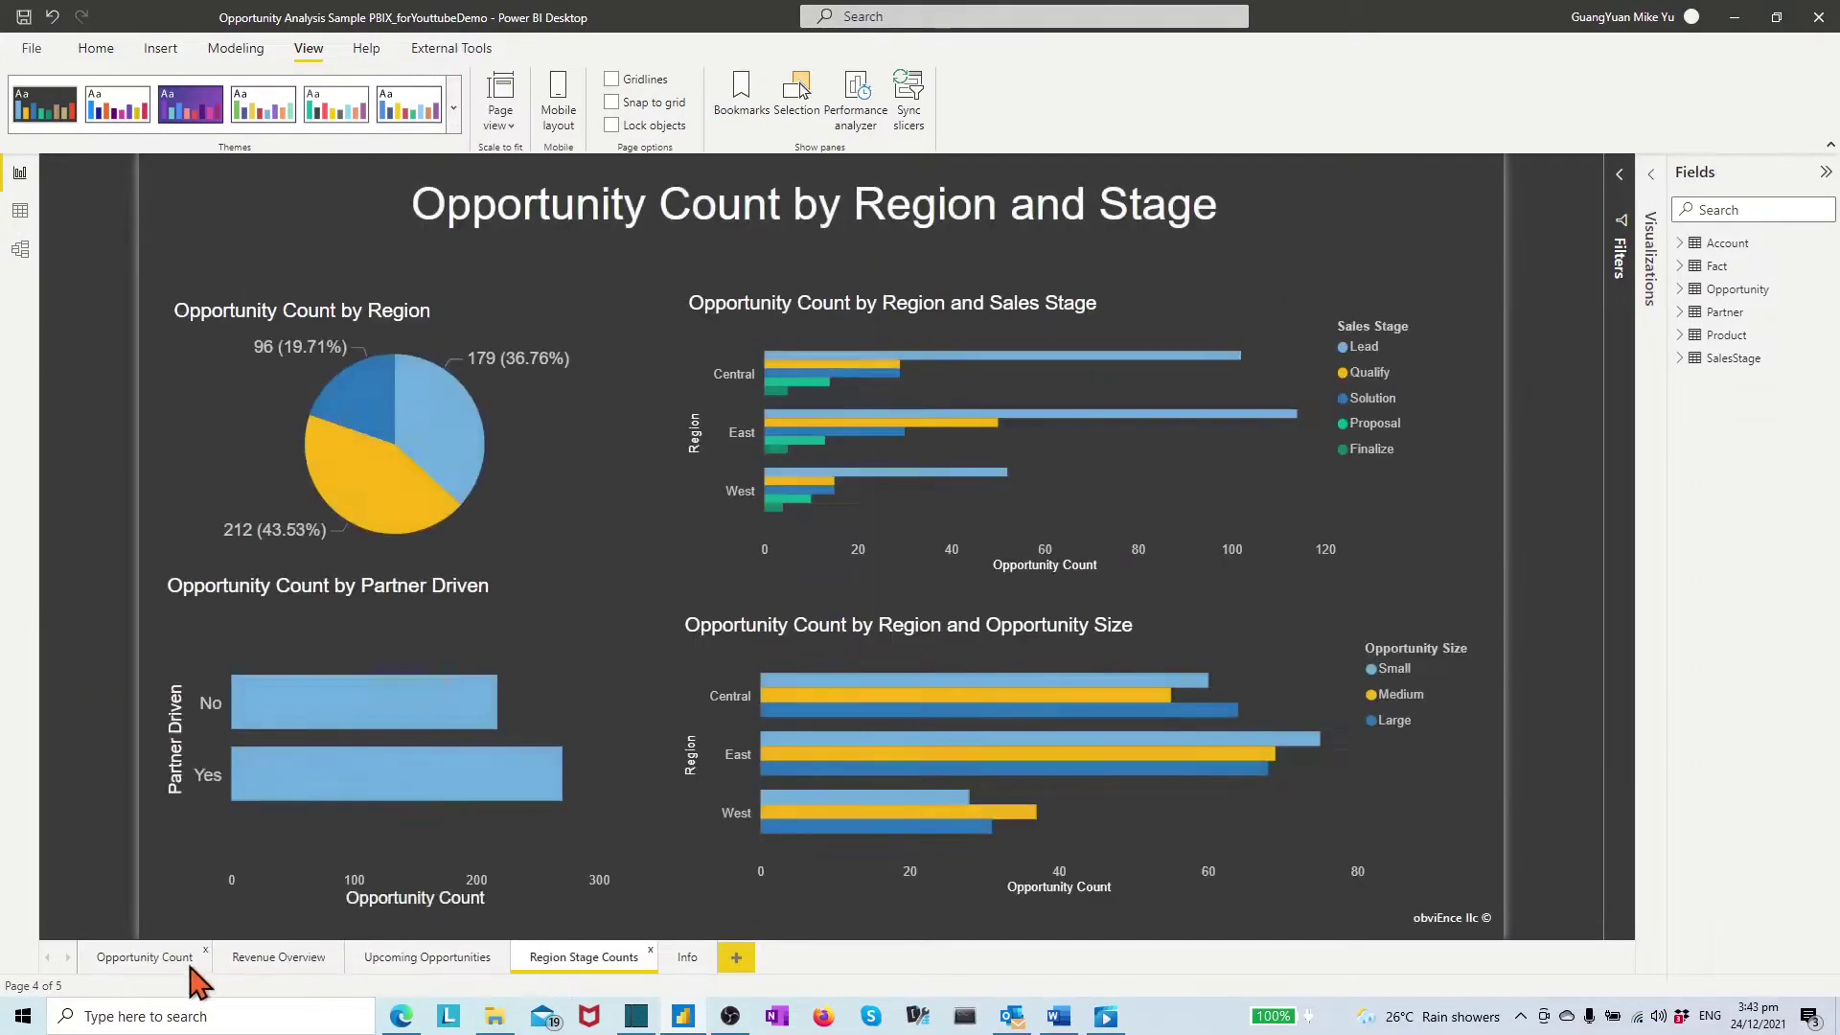
left_click(144, 957)
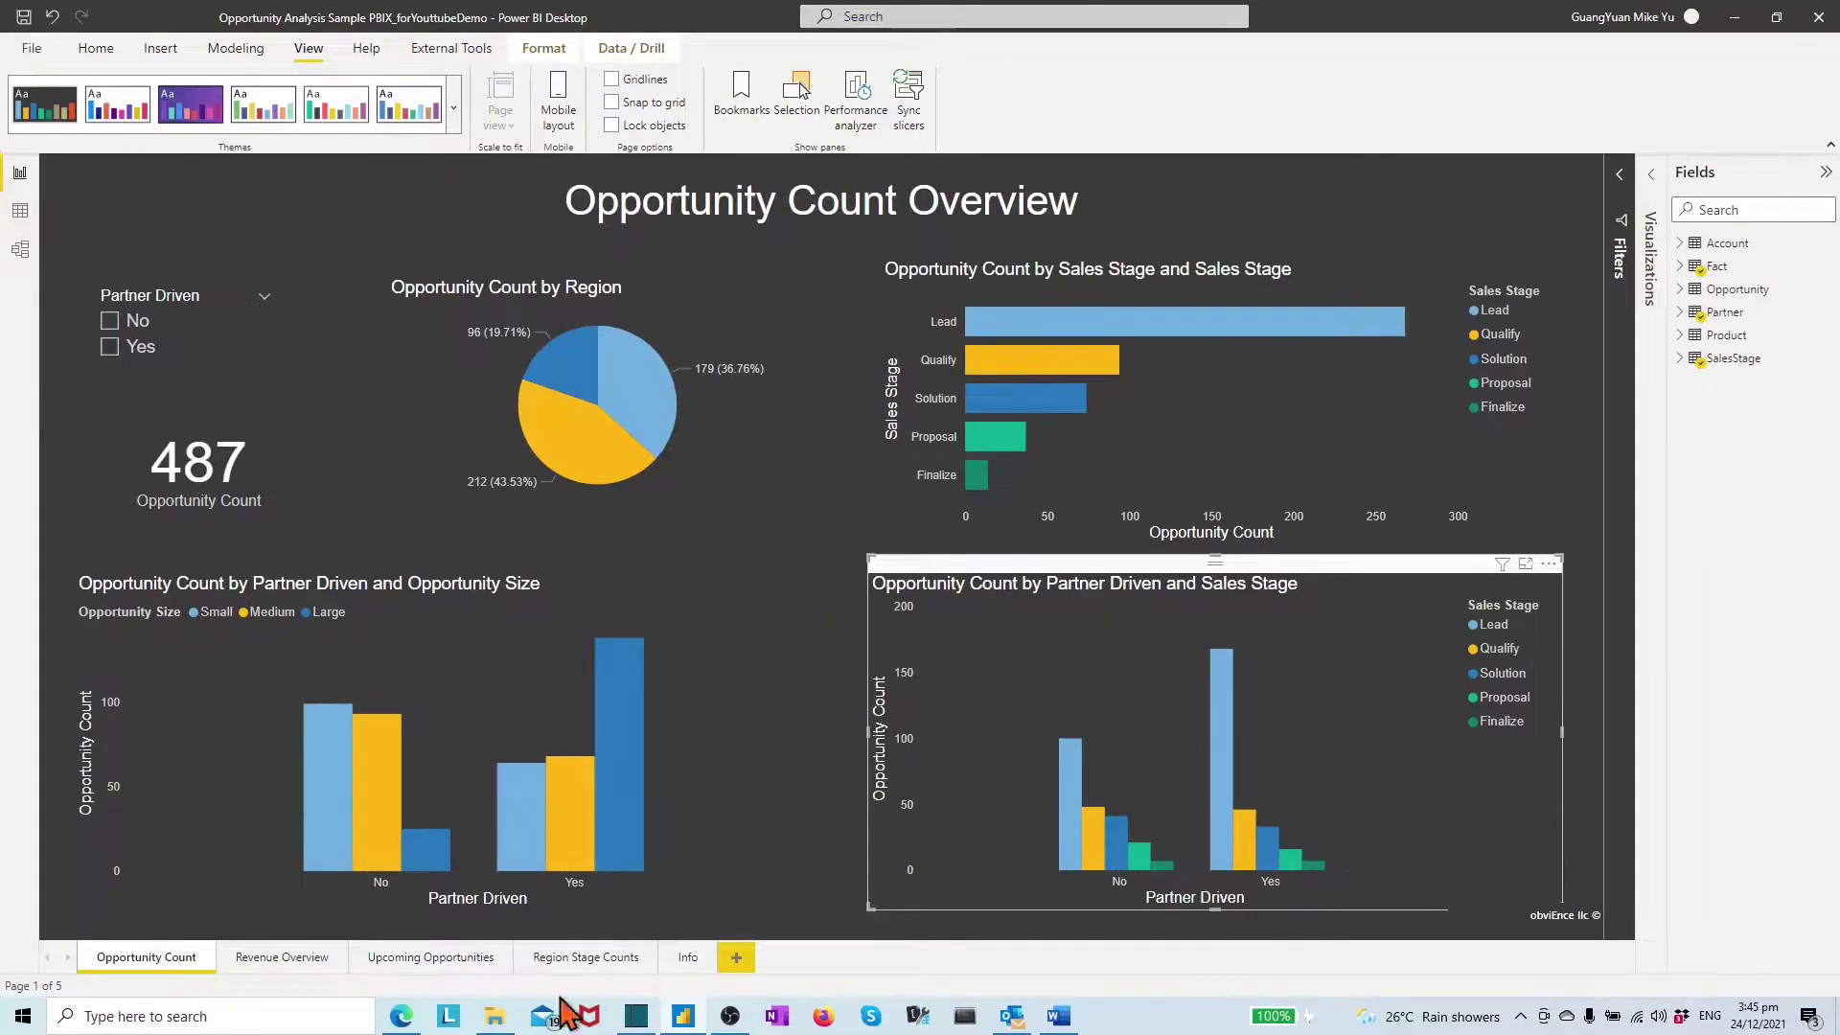
left_click(736, 957)
- Rename the new page 'Q&A Explores Data' and drag it to the first tab position
right_click(743, 958)
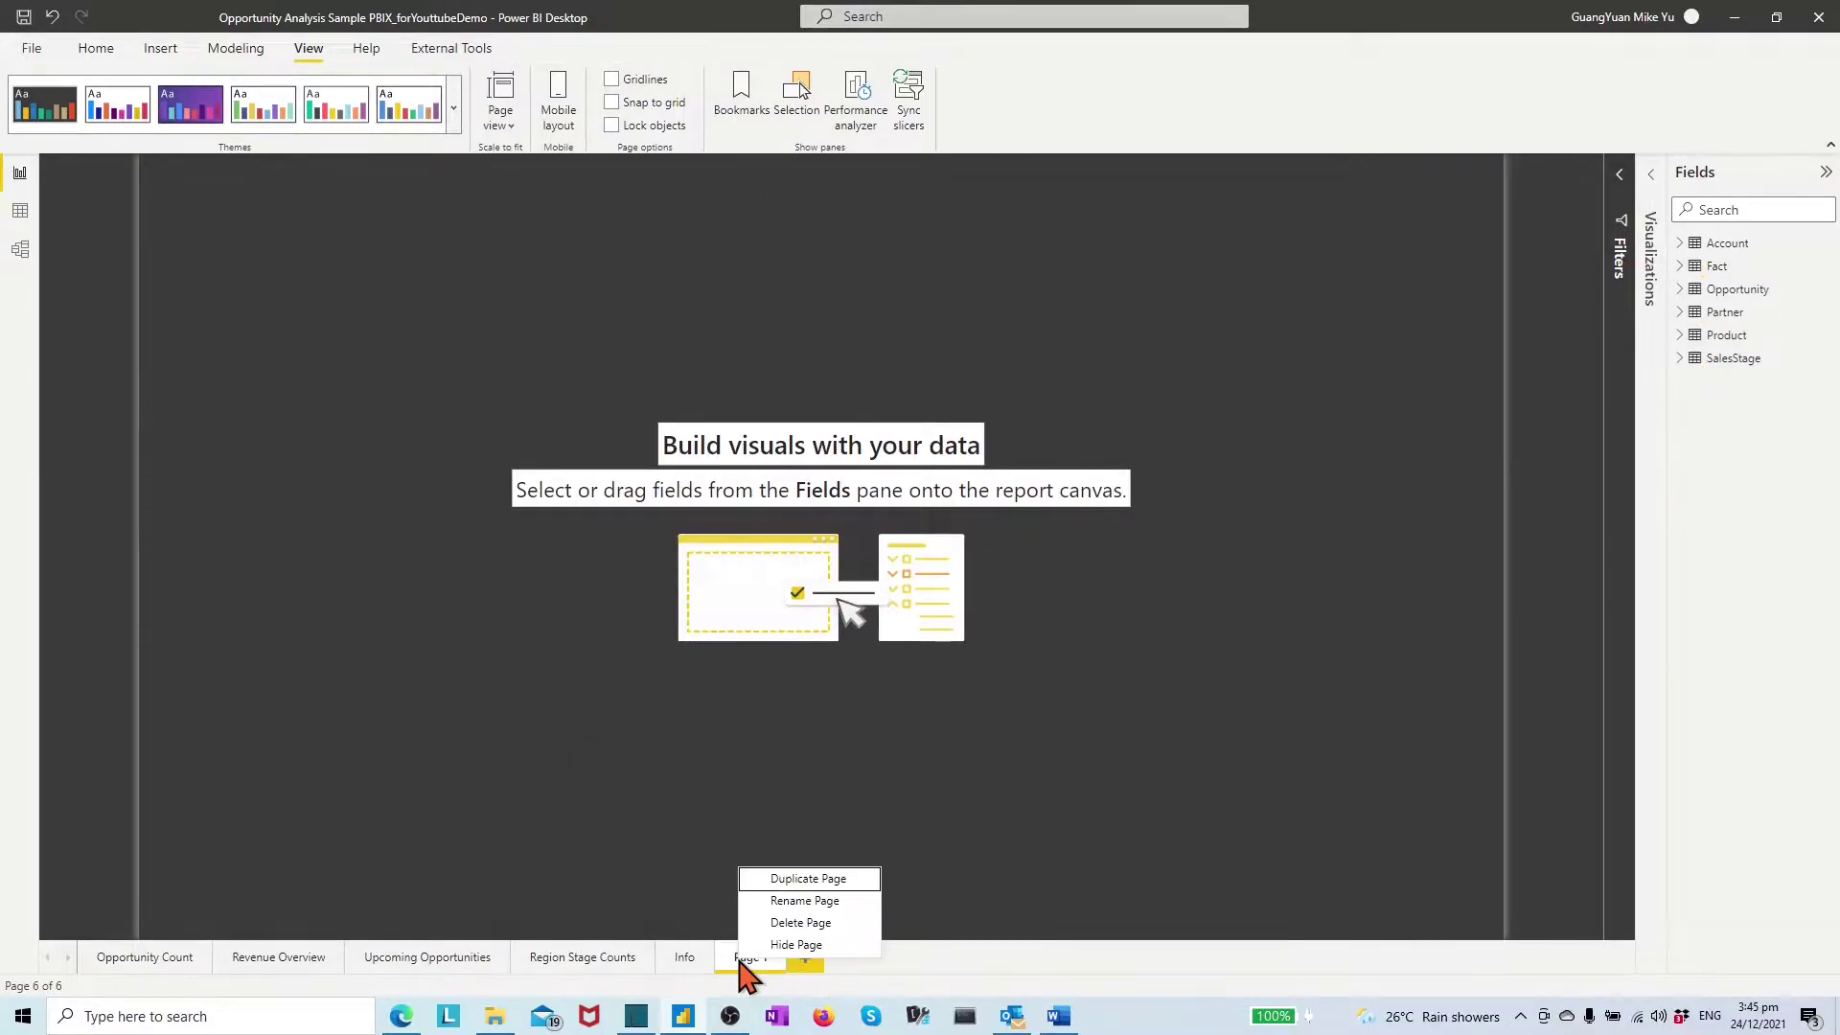
left_click(813, 901)
type("Q&A Sales Data")
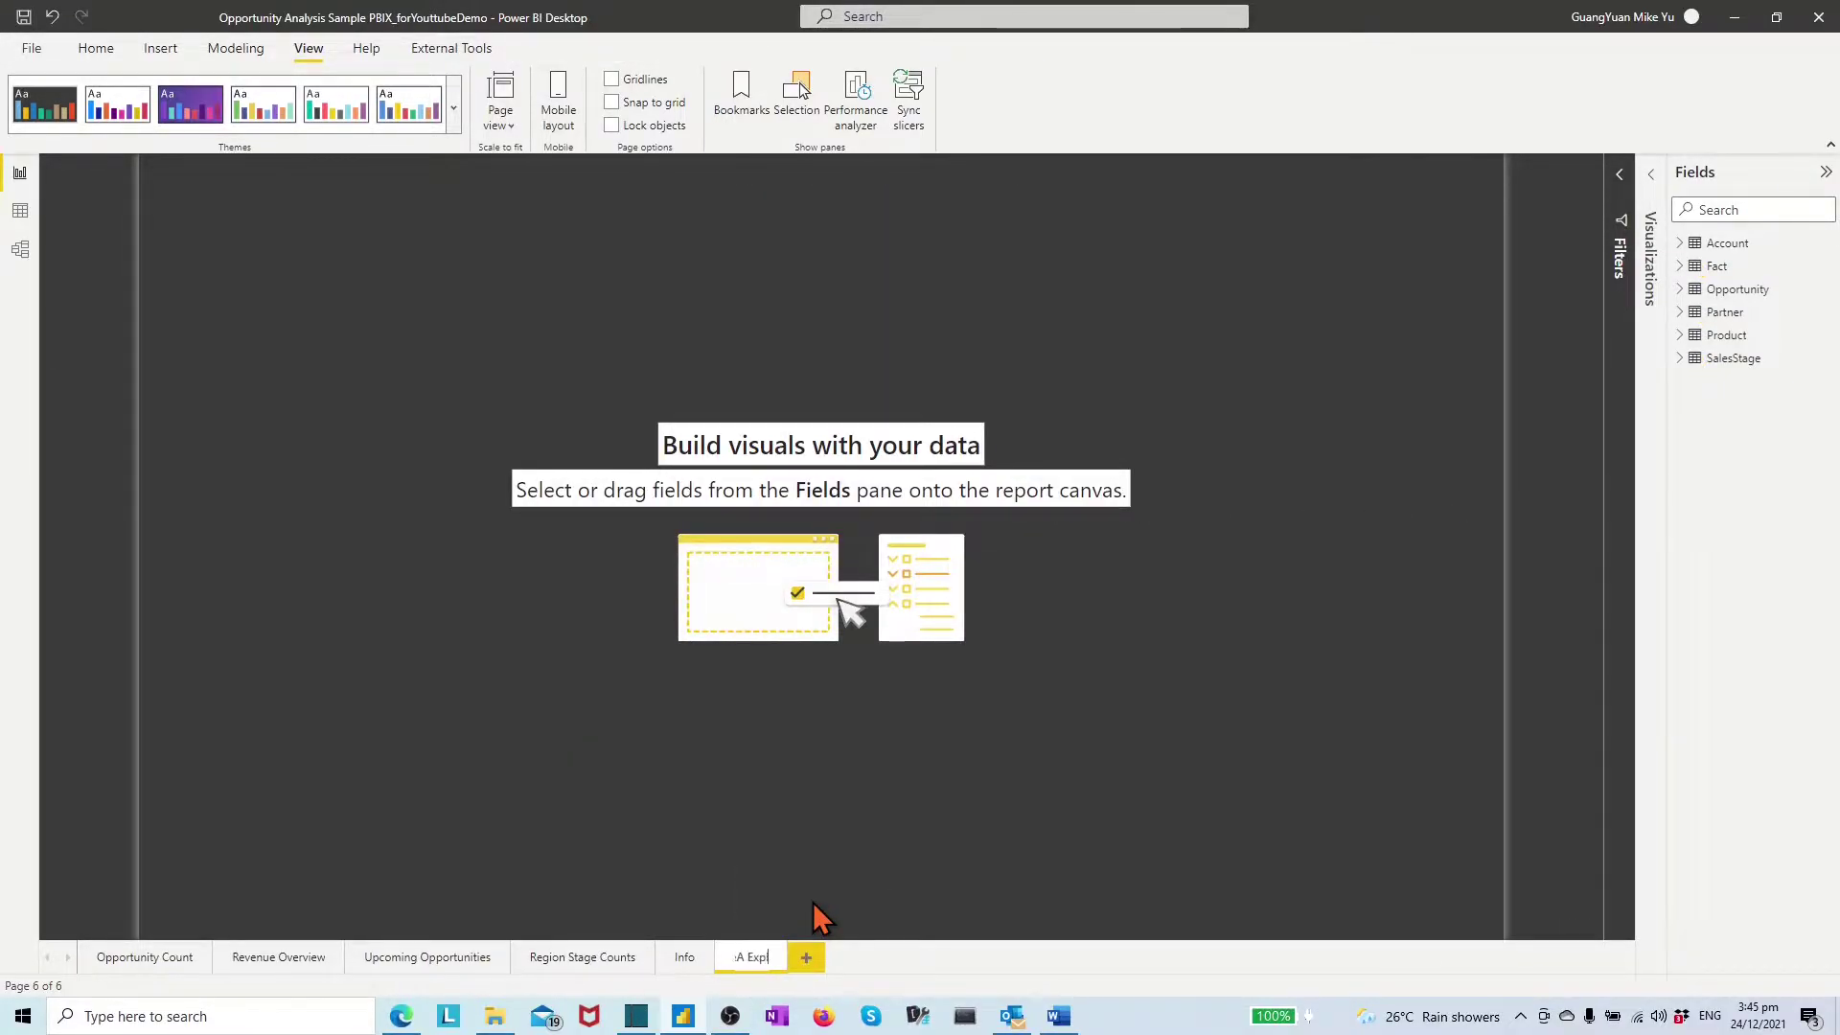
key("Return")
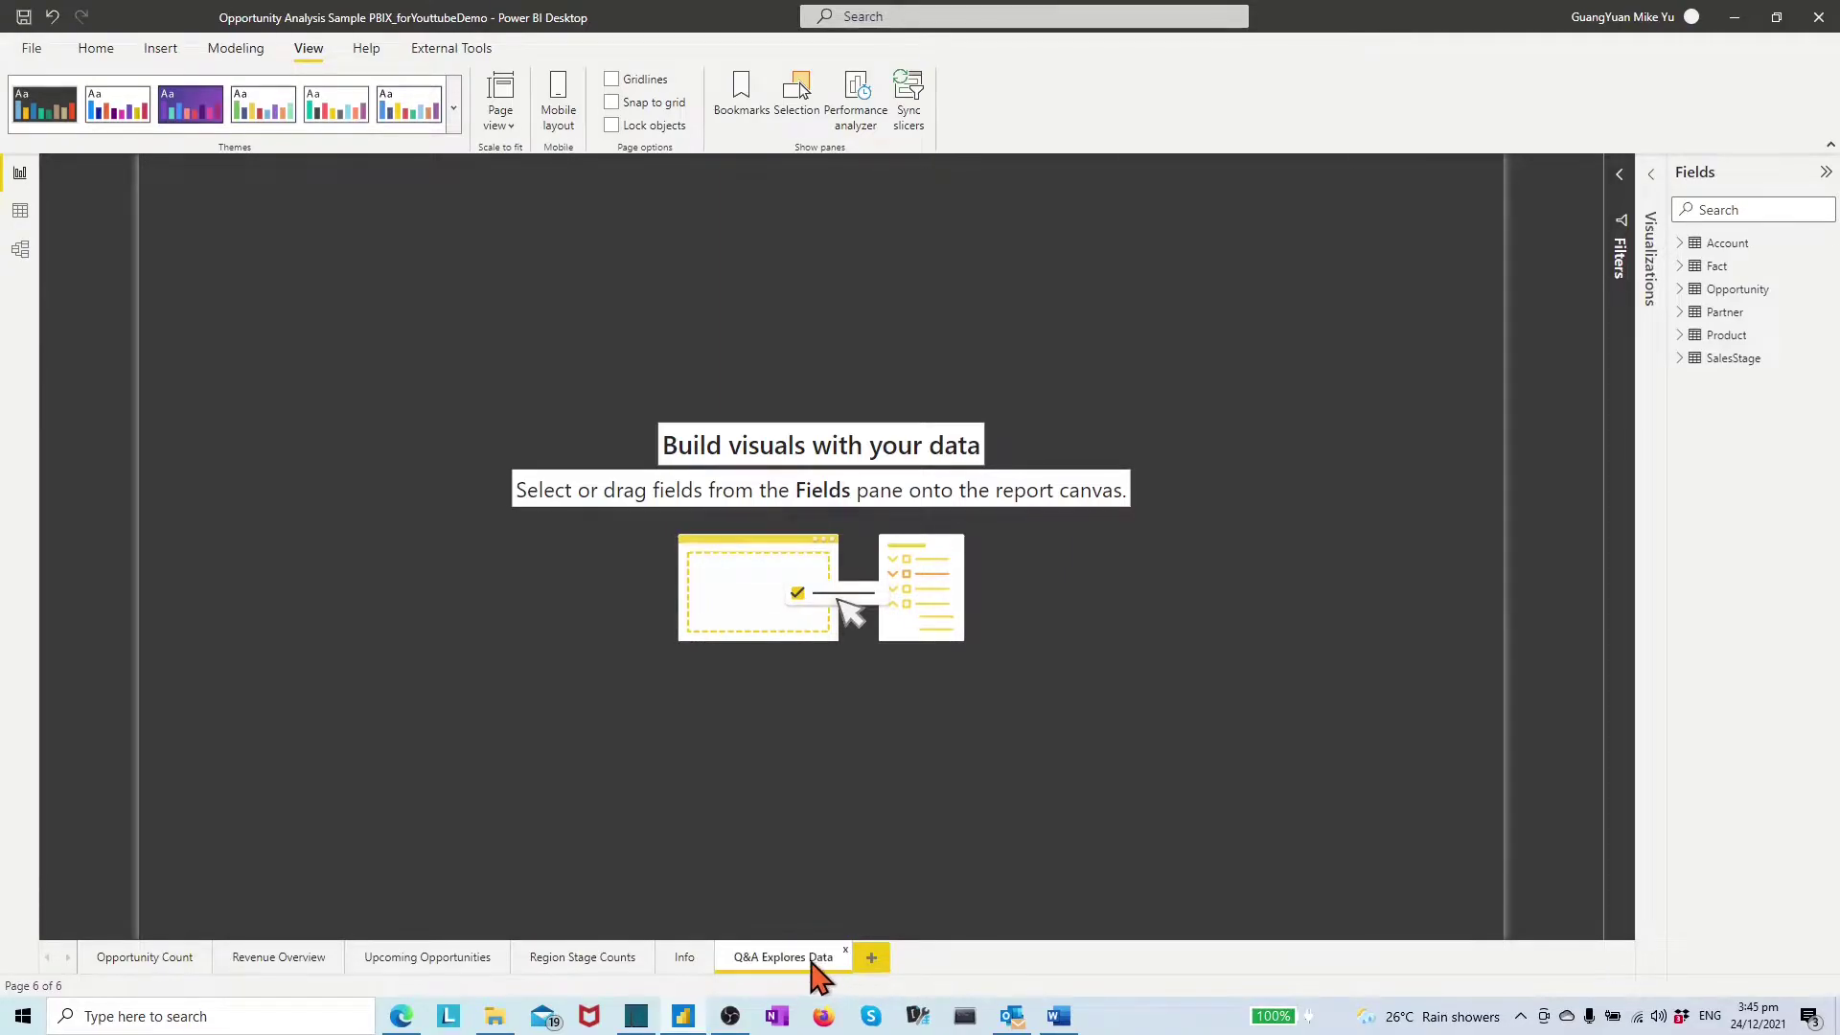
left_click_drag(816, 962, 152, 962)
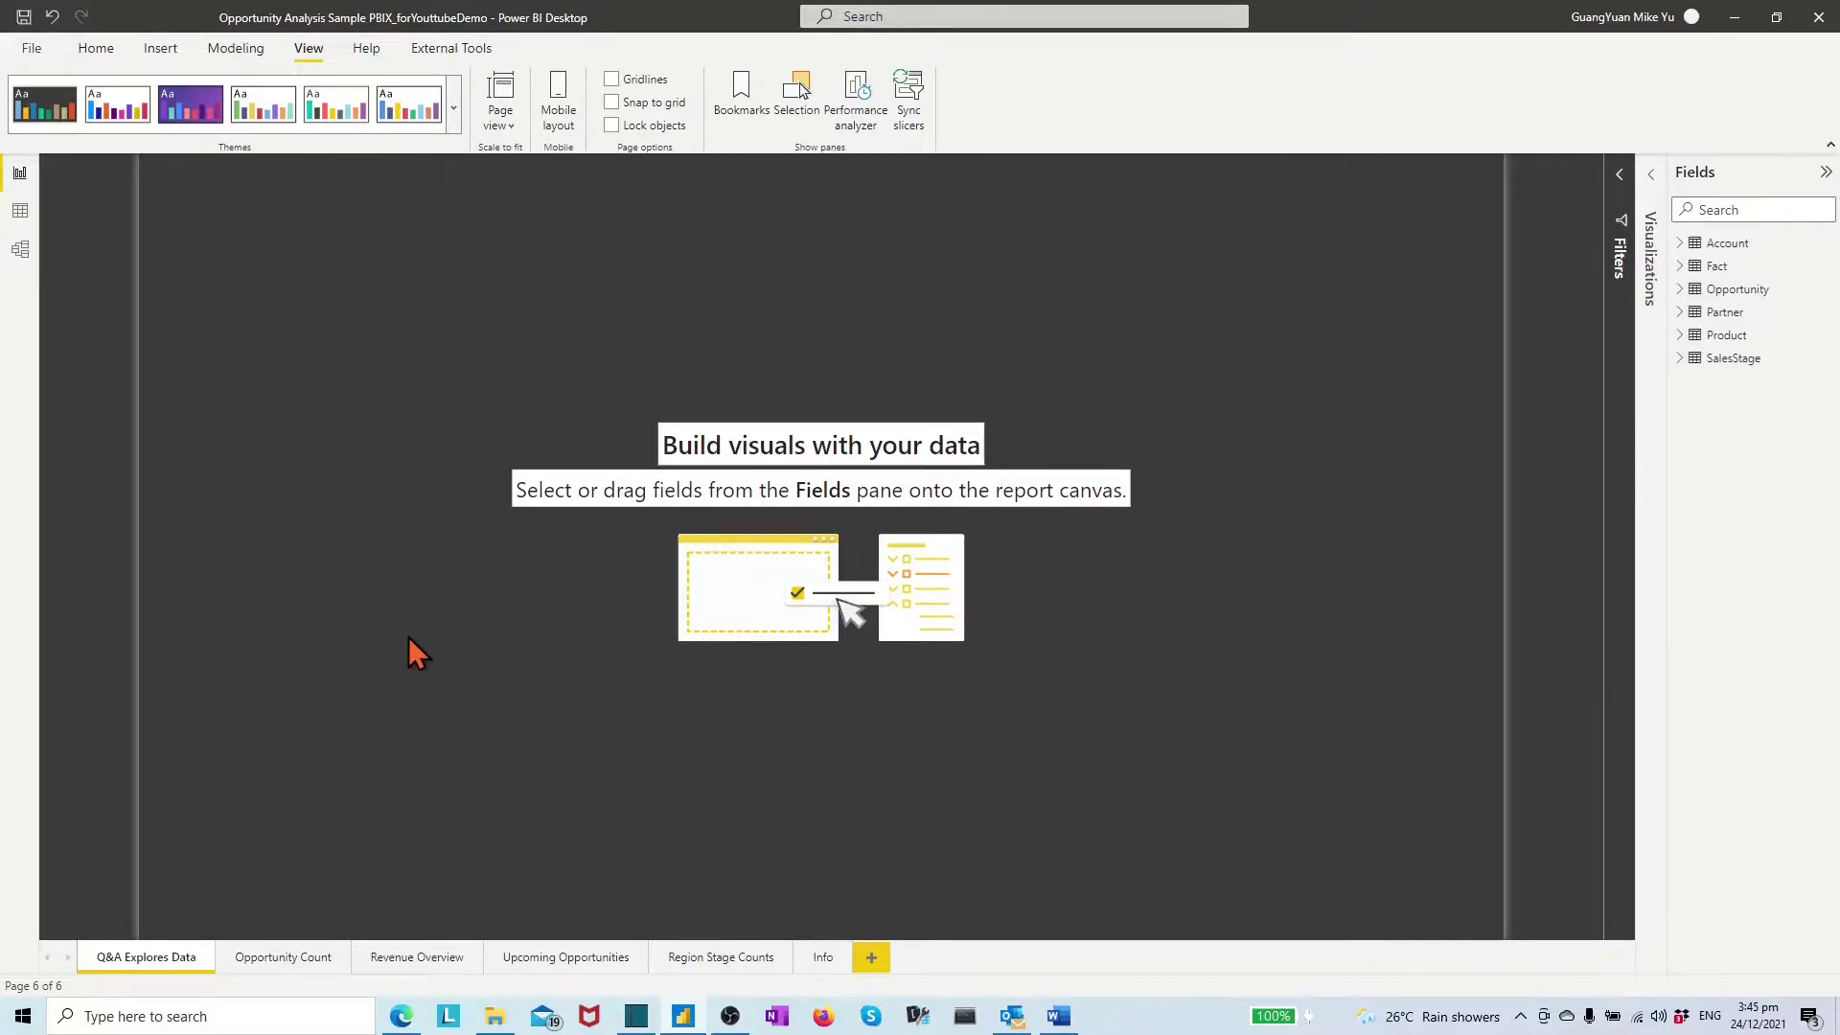
- Add a Q&A visual stretched across the page, dismiss the synonyms prompt, and show all suggestions
left_click(1652, 182)
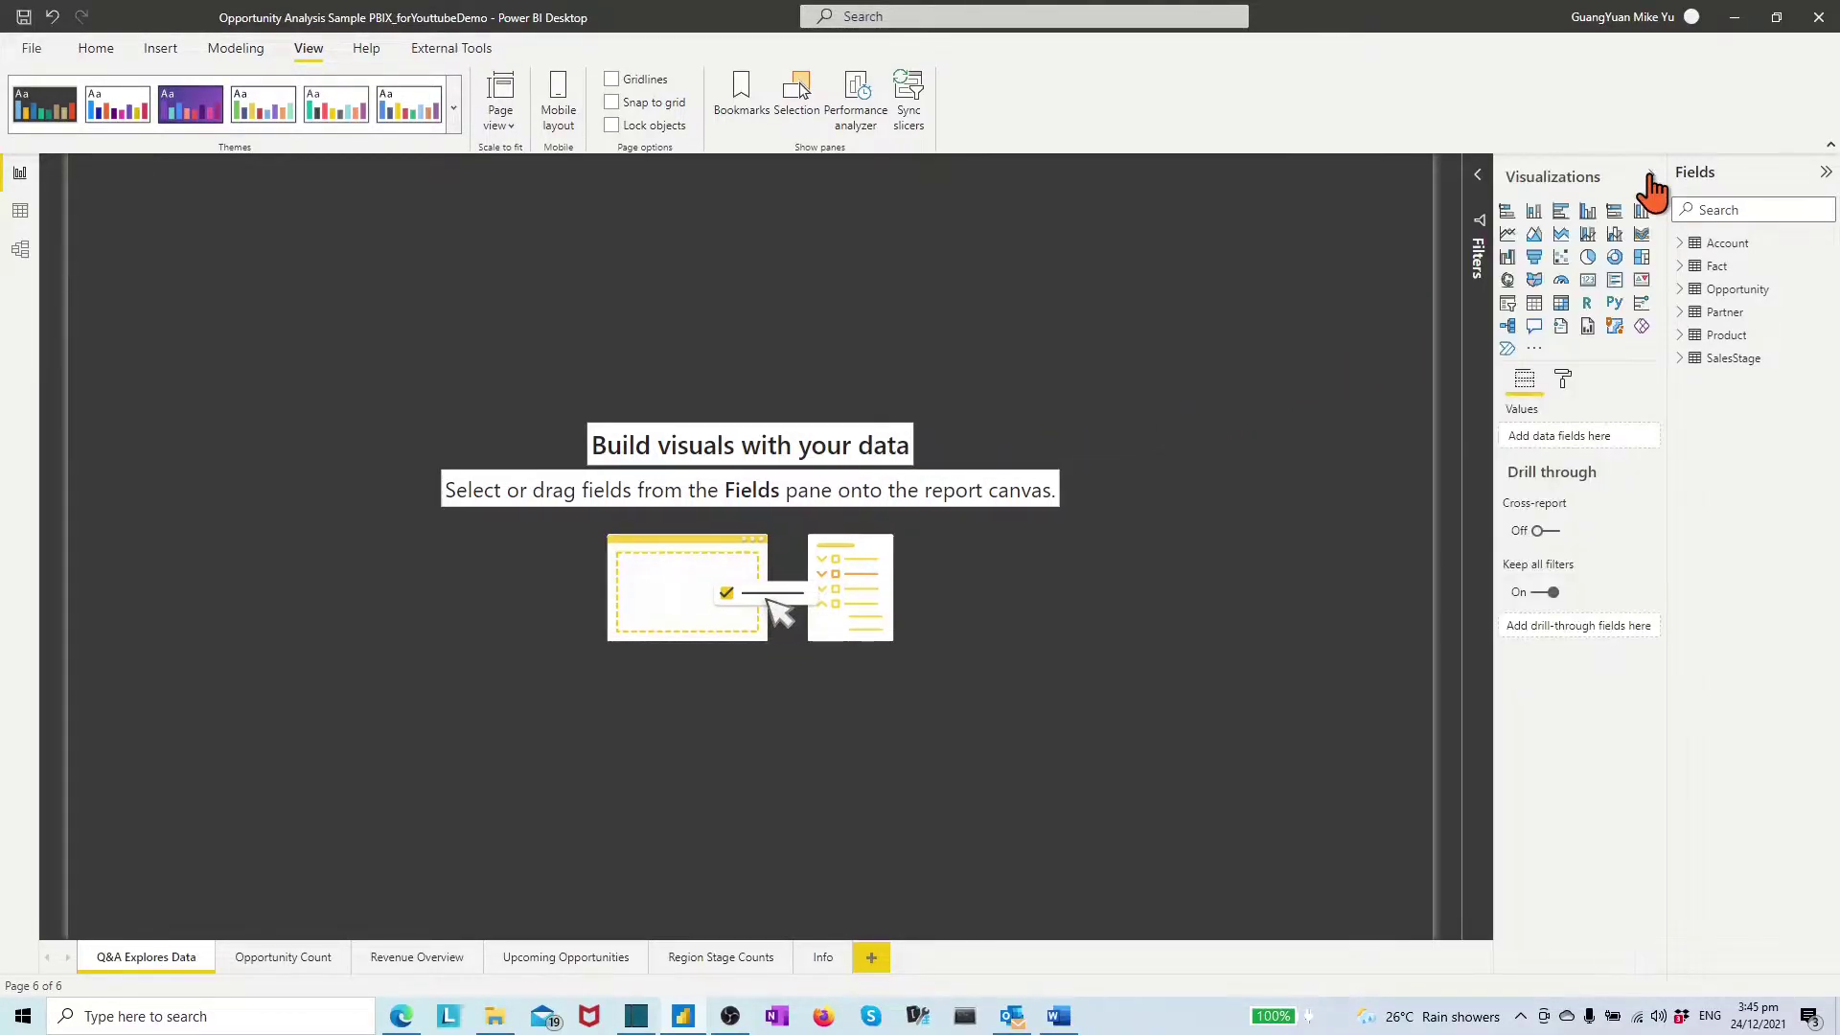
left_click(1534, 327)
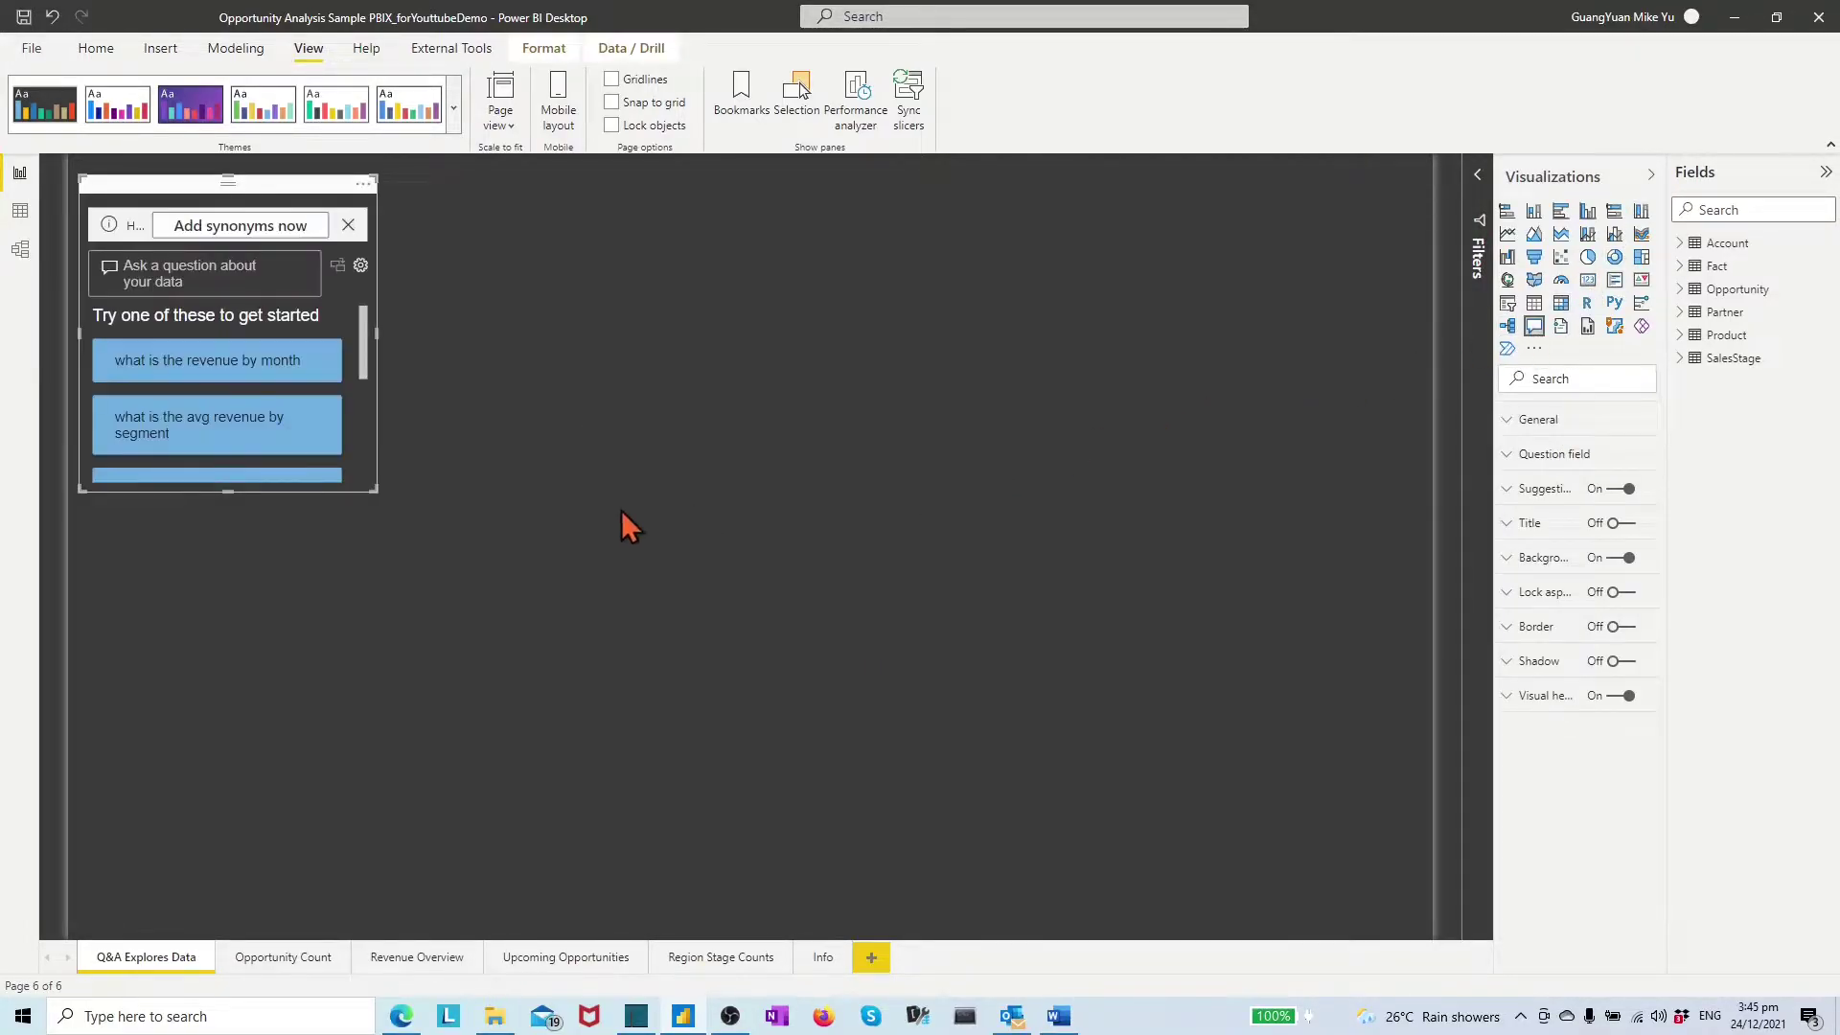
left_click_drag(374, 493, 1438, 948)
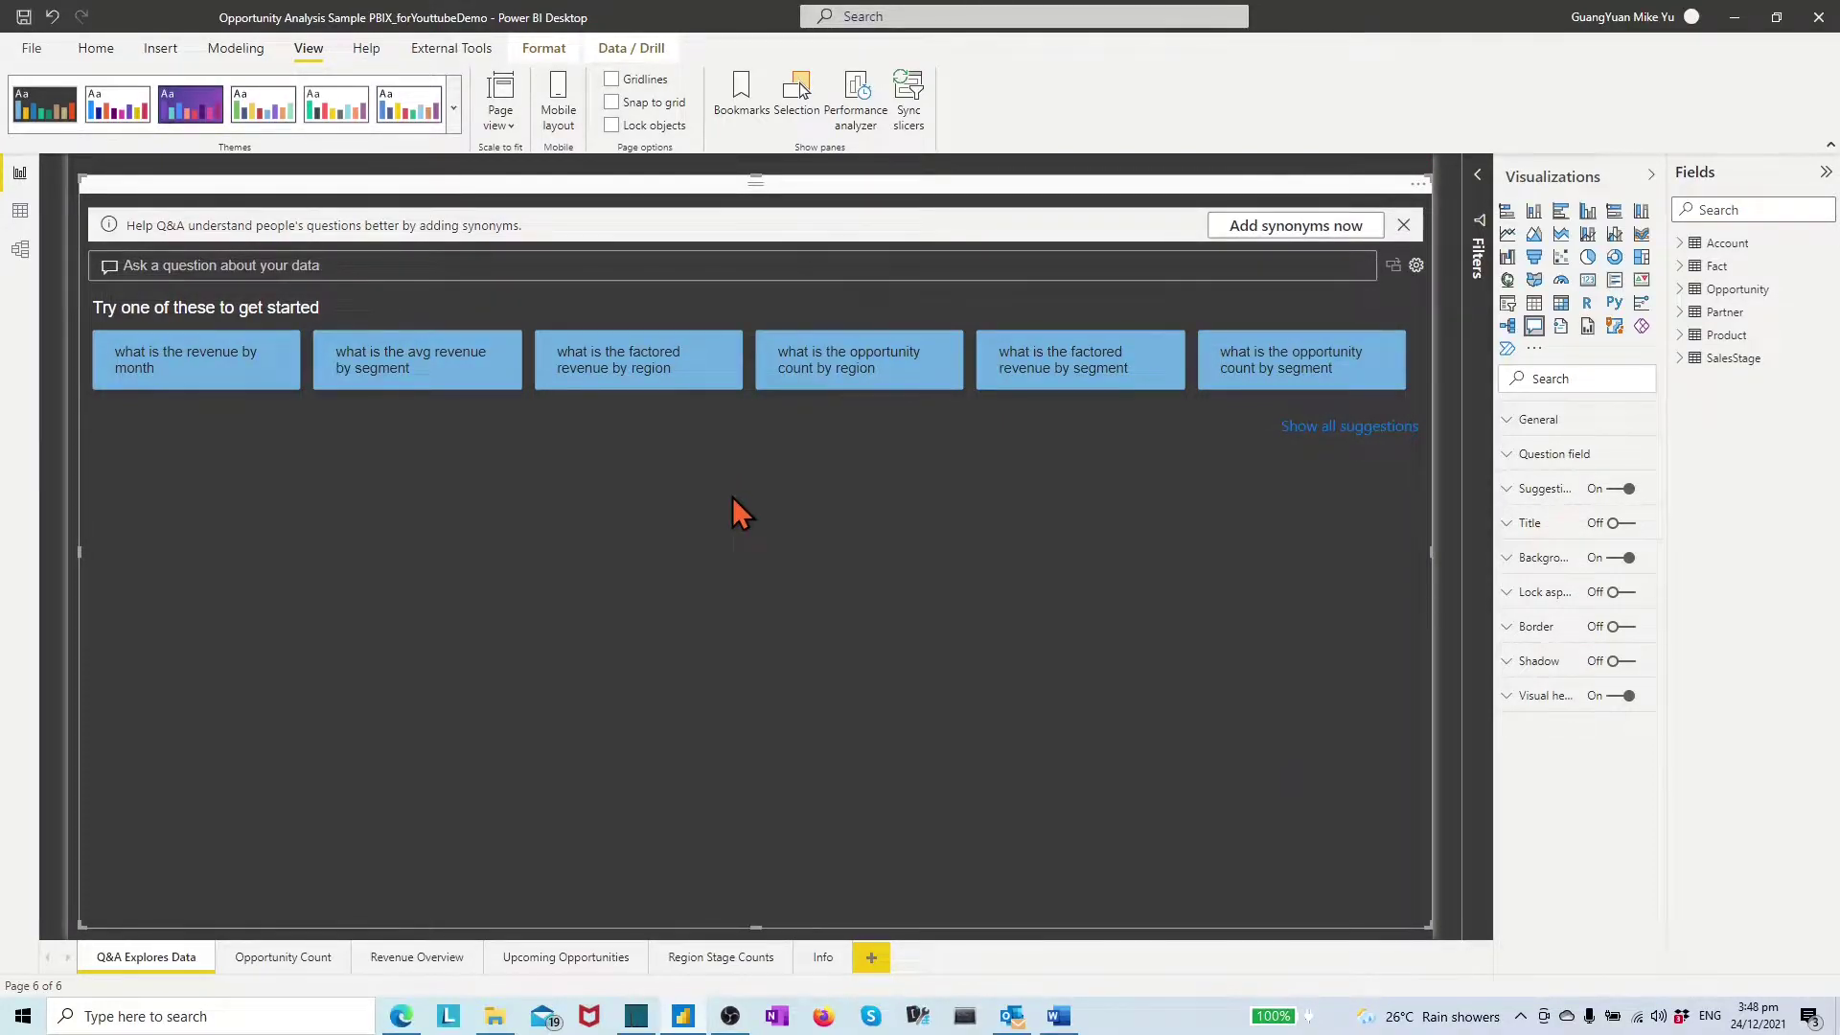
left_click(1403, 227)
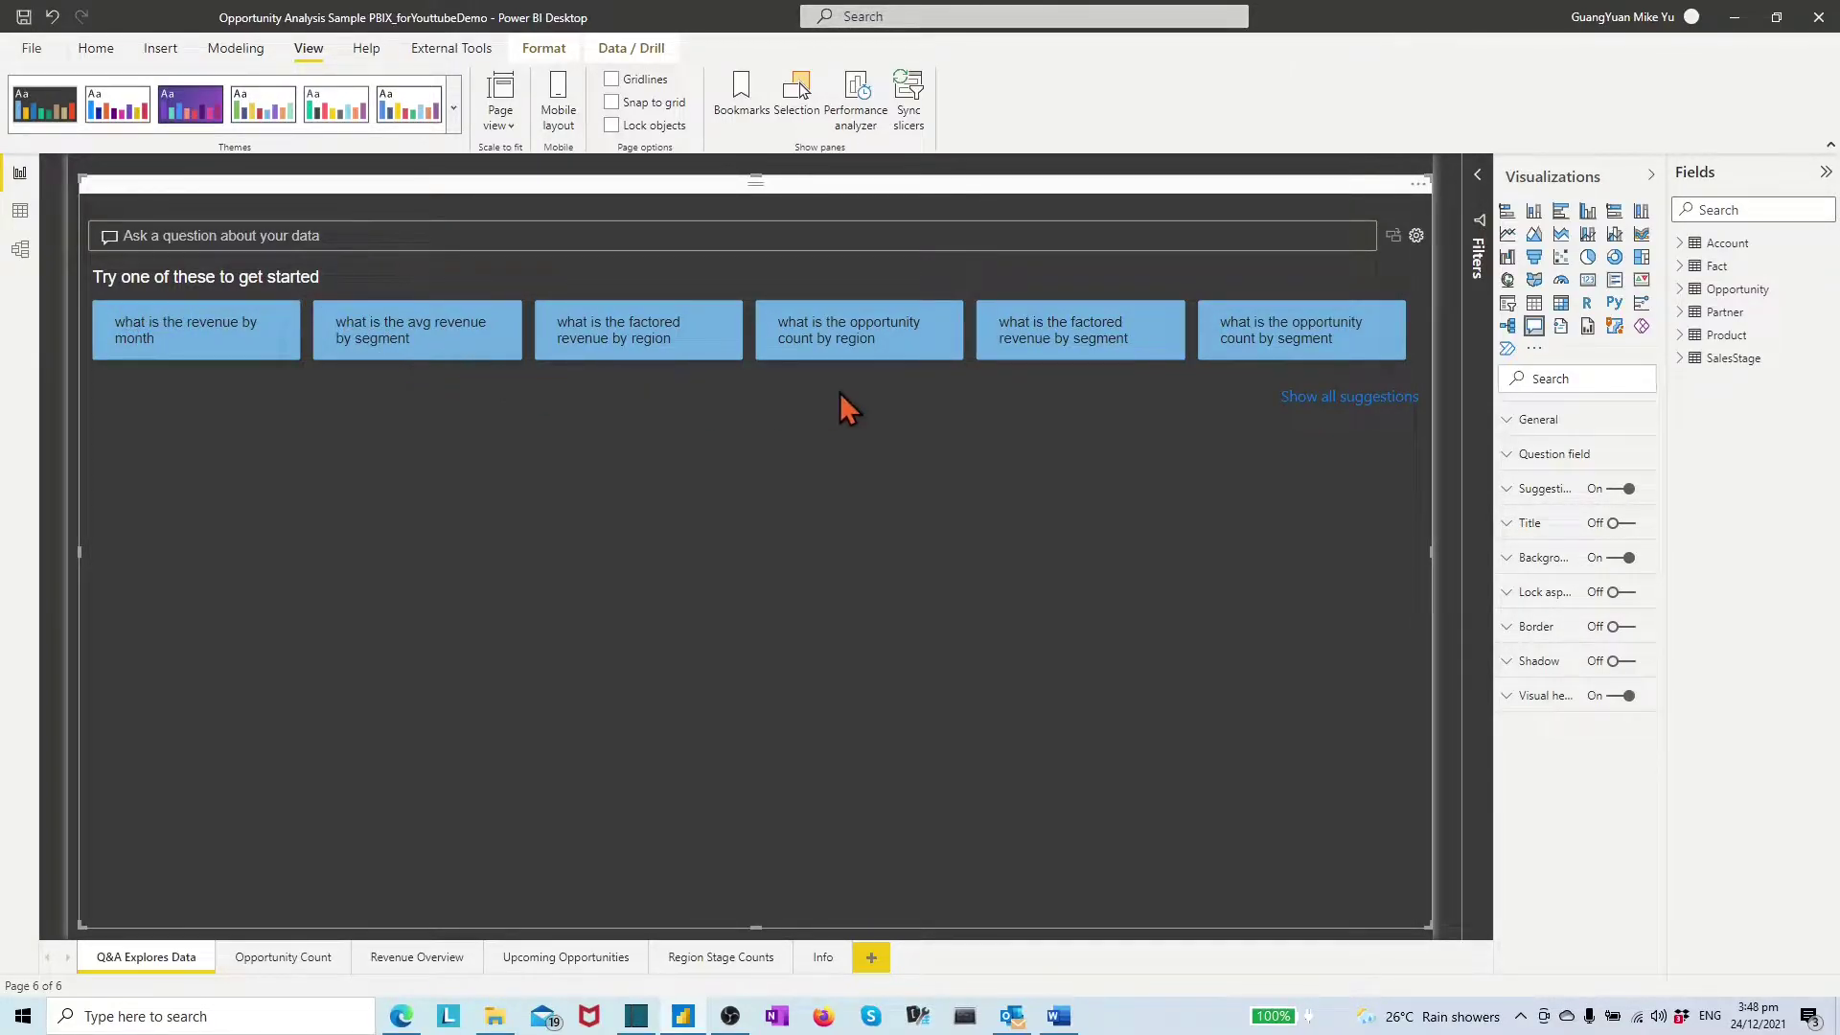
left_click(1310, 398)
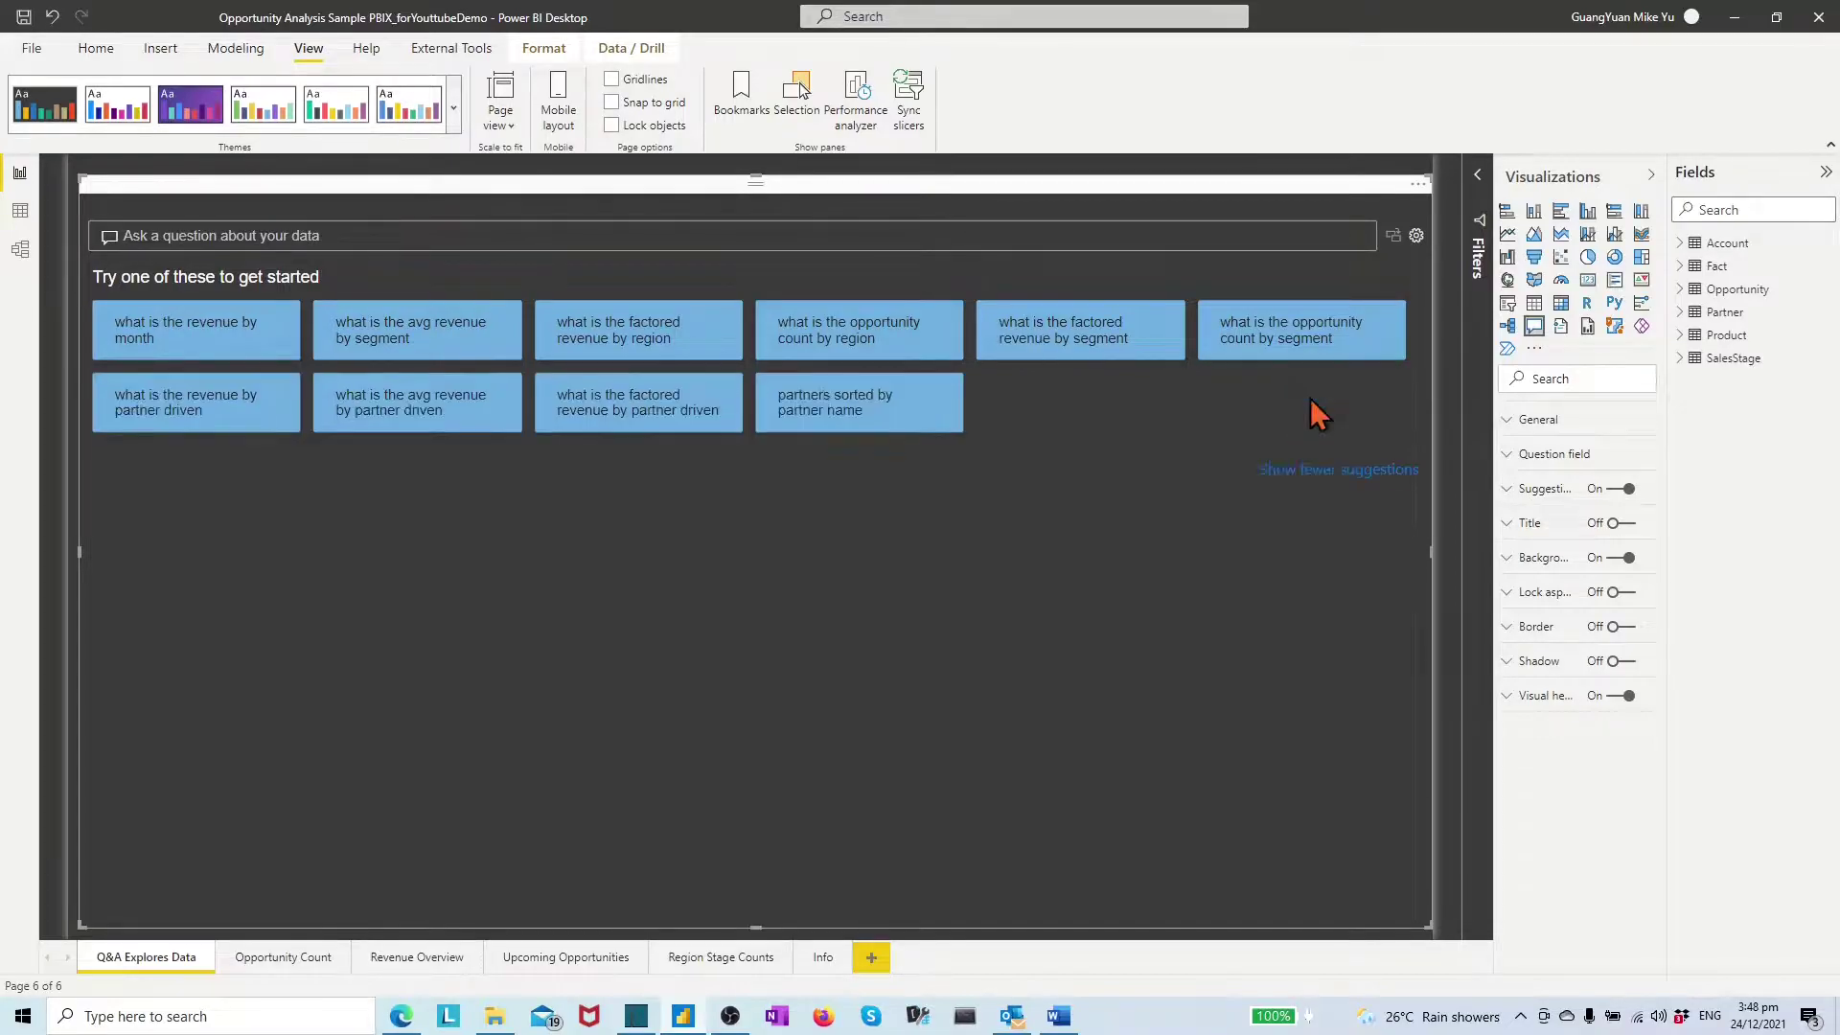
left_click(1416, 237)
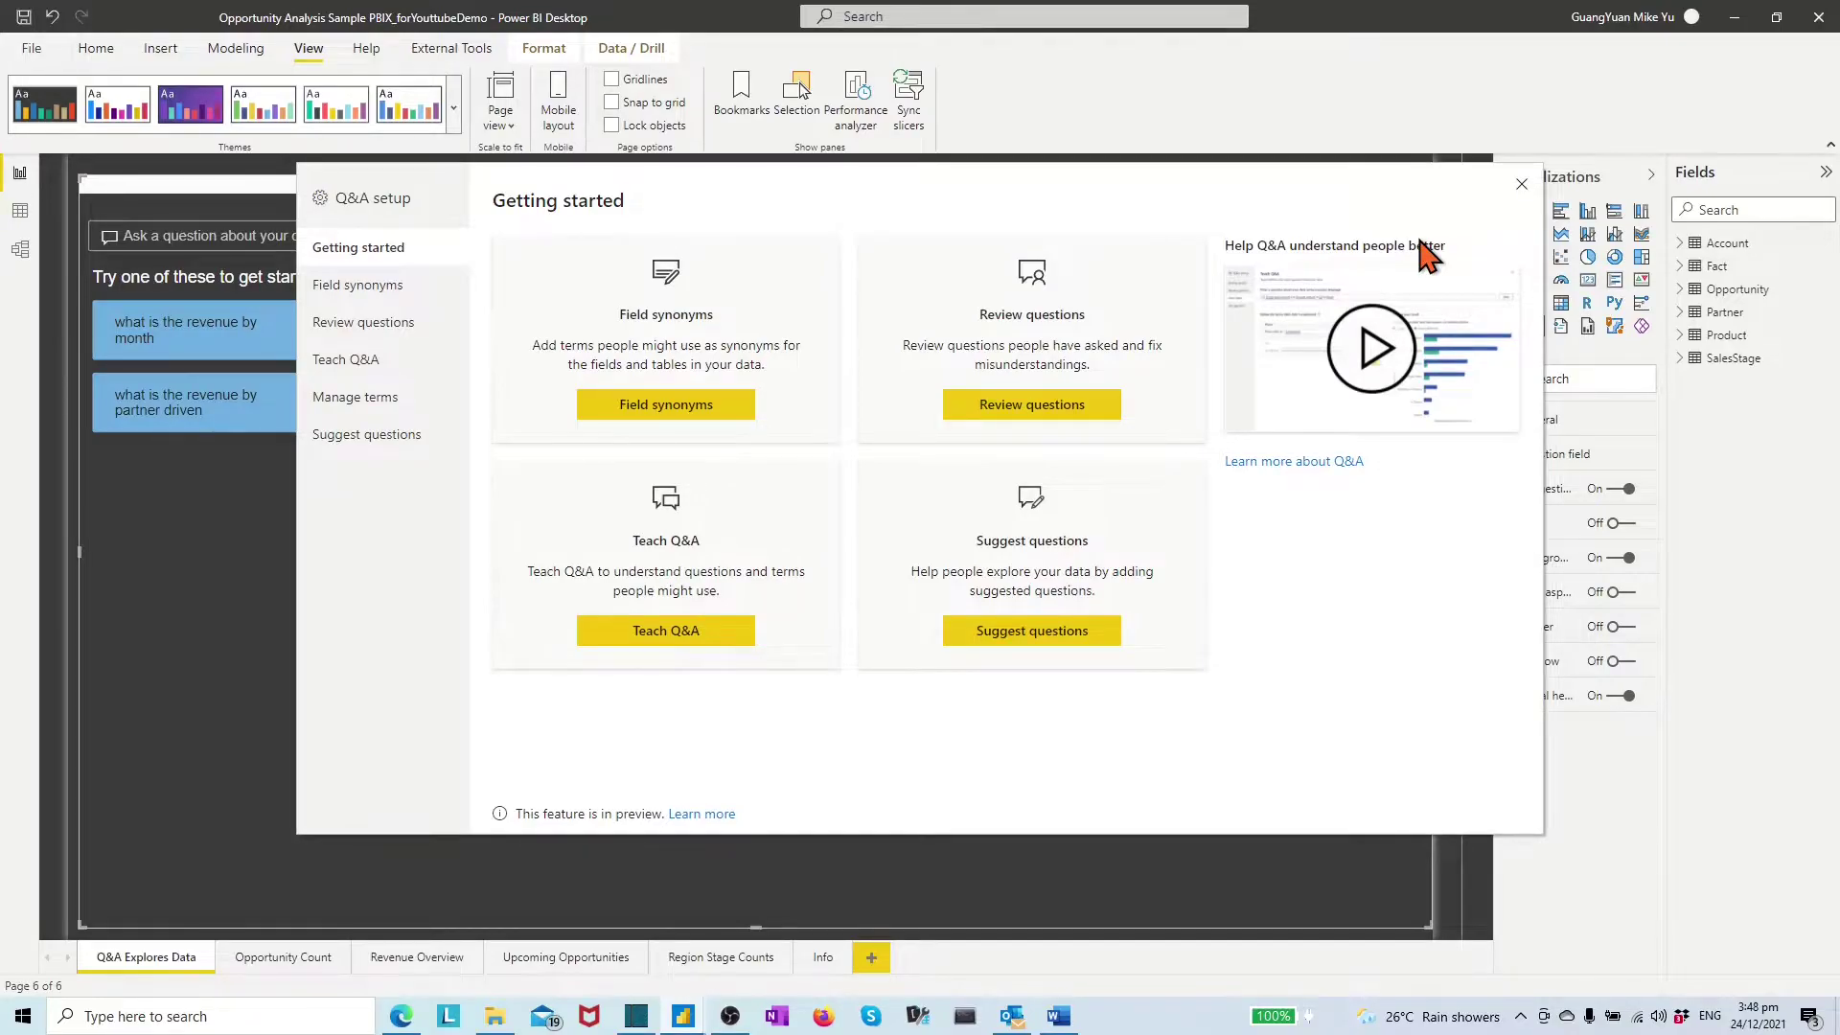
left_click(1521, 185)
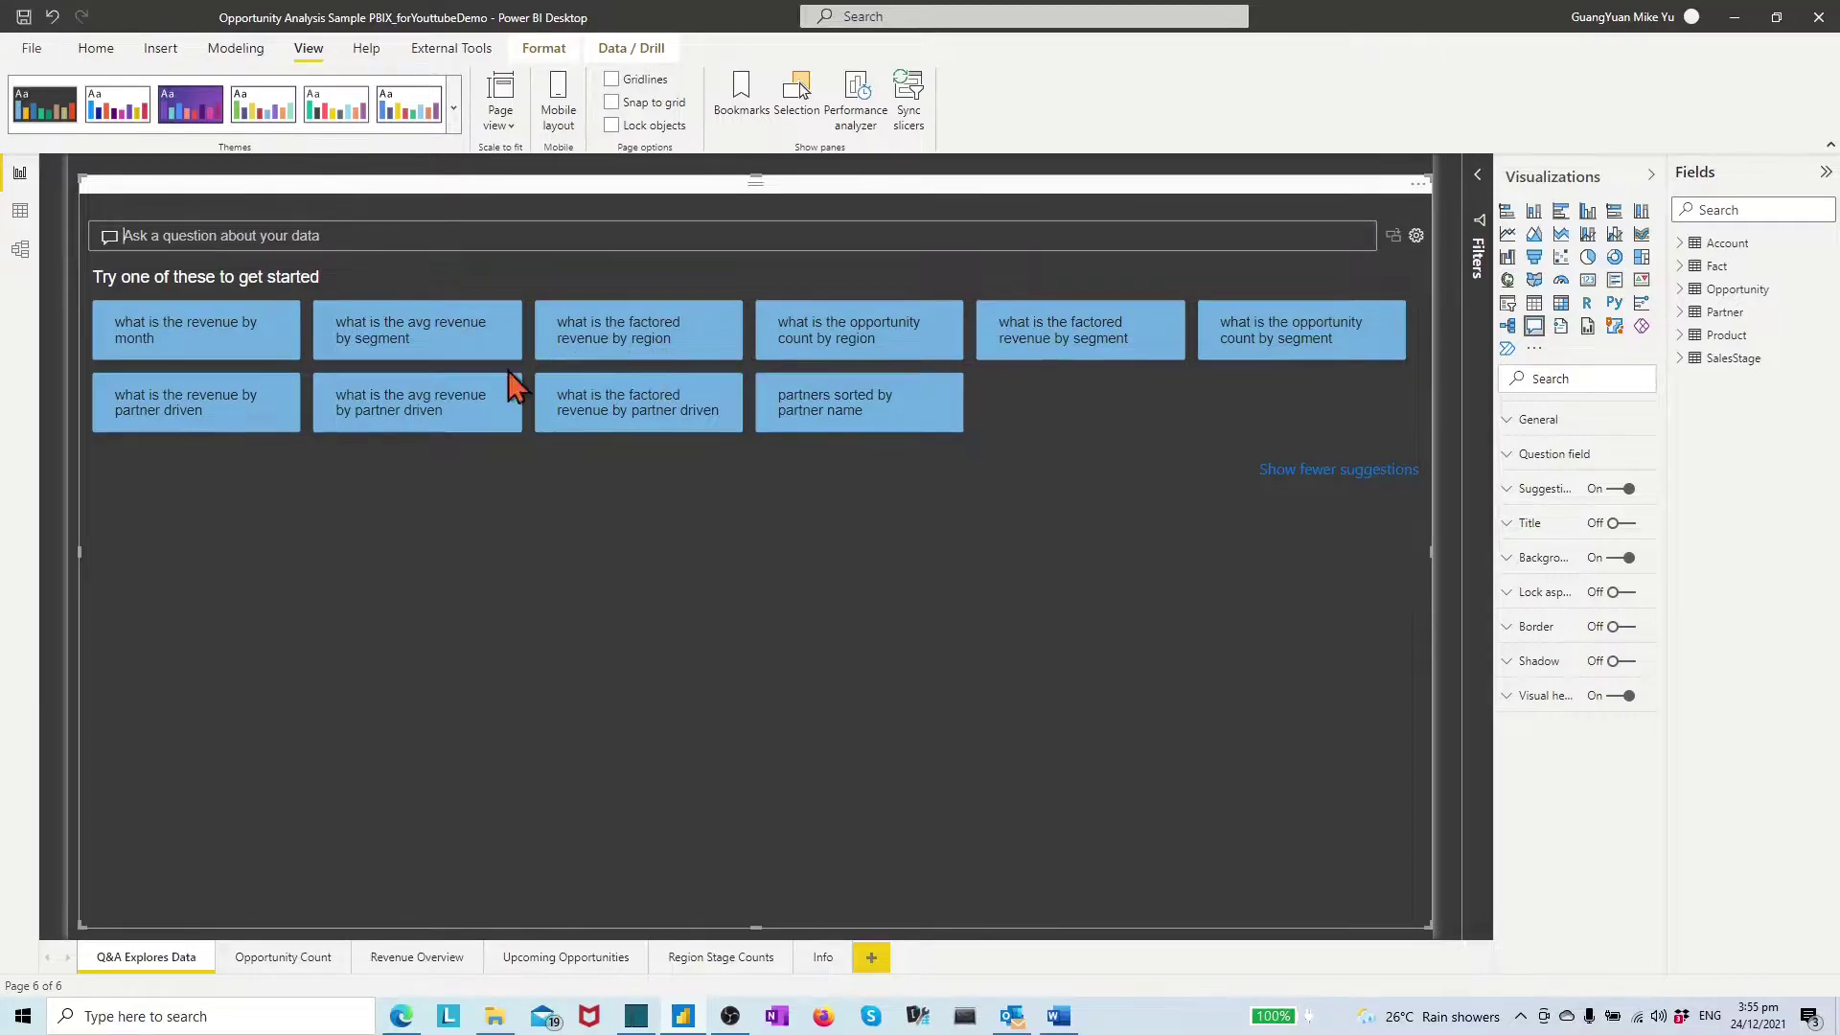
- Ask the Q&A visual 'what is the revenue by month by sales stage'
left_click(231, 342)
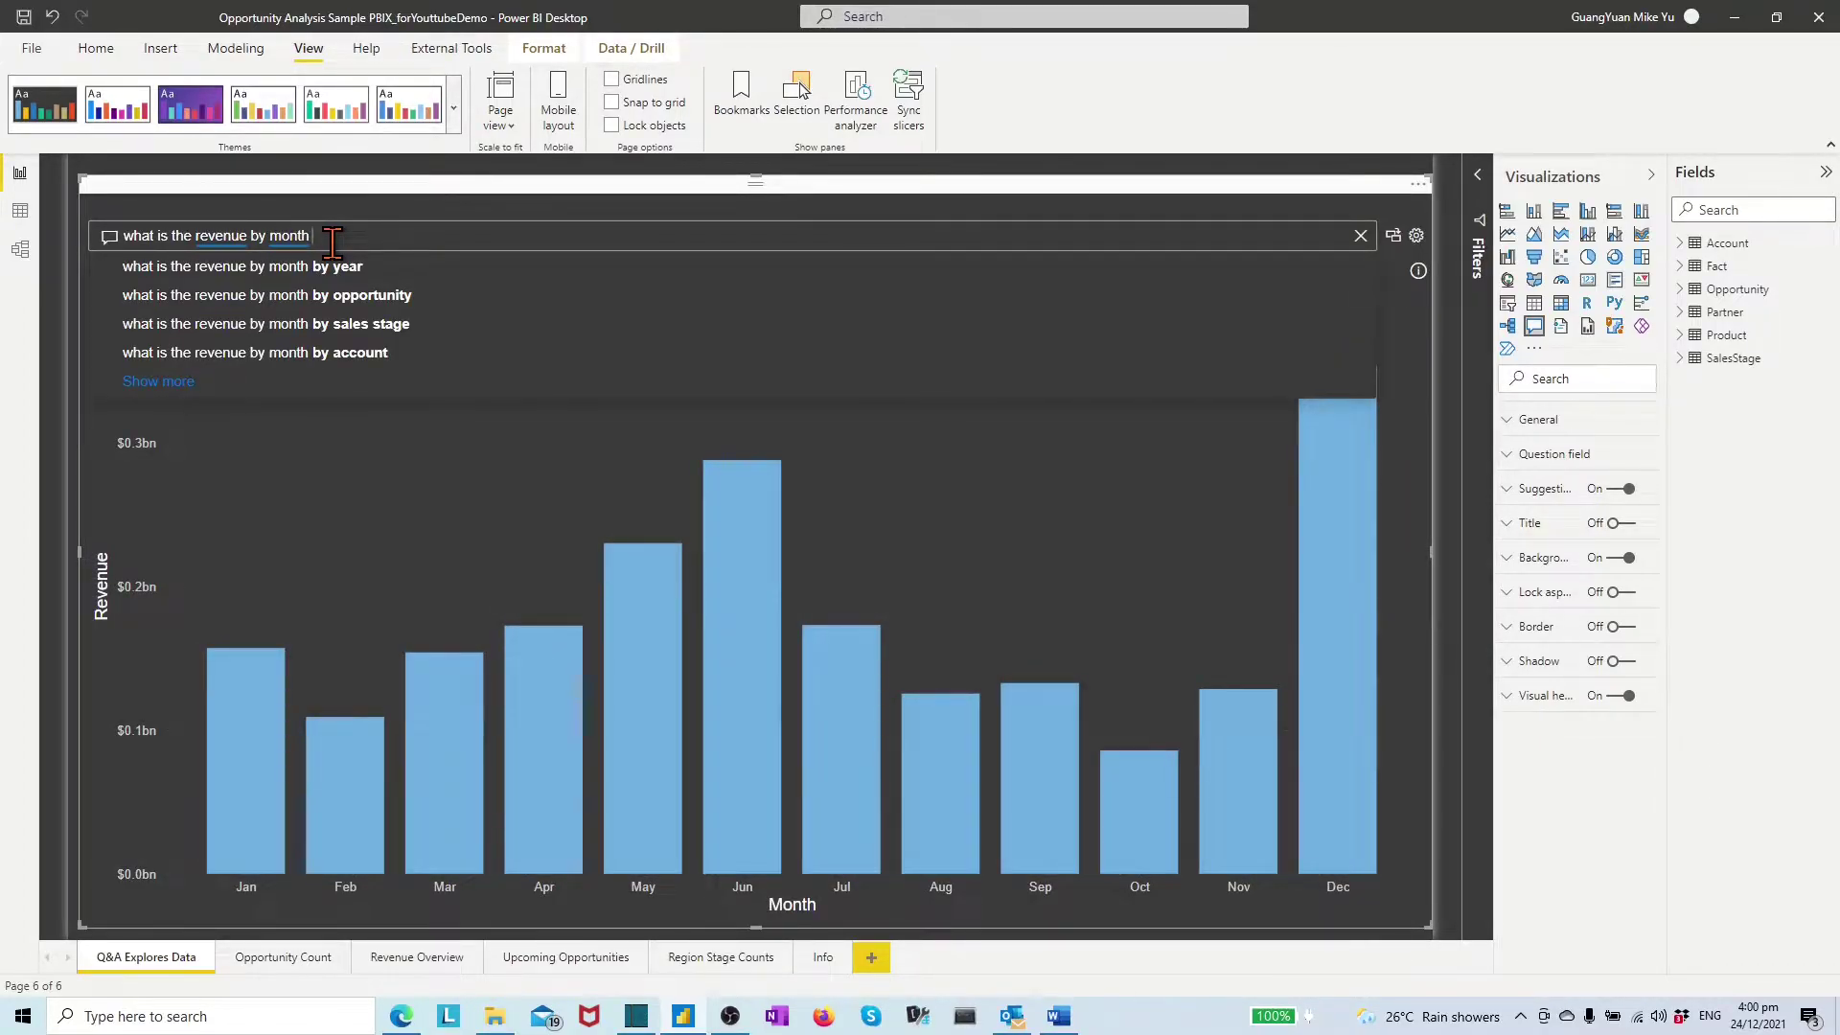
type("by")
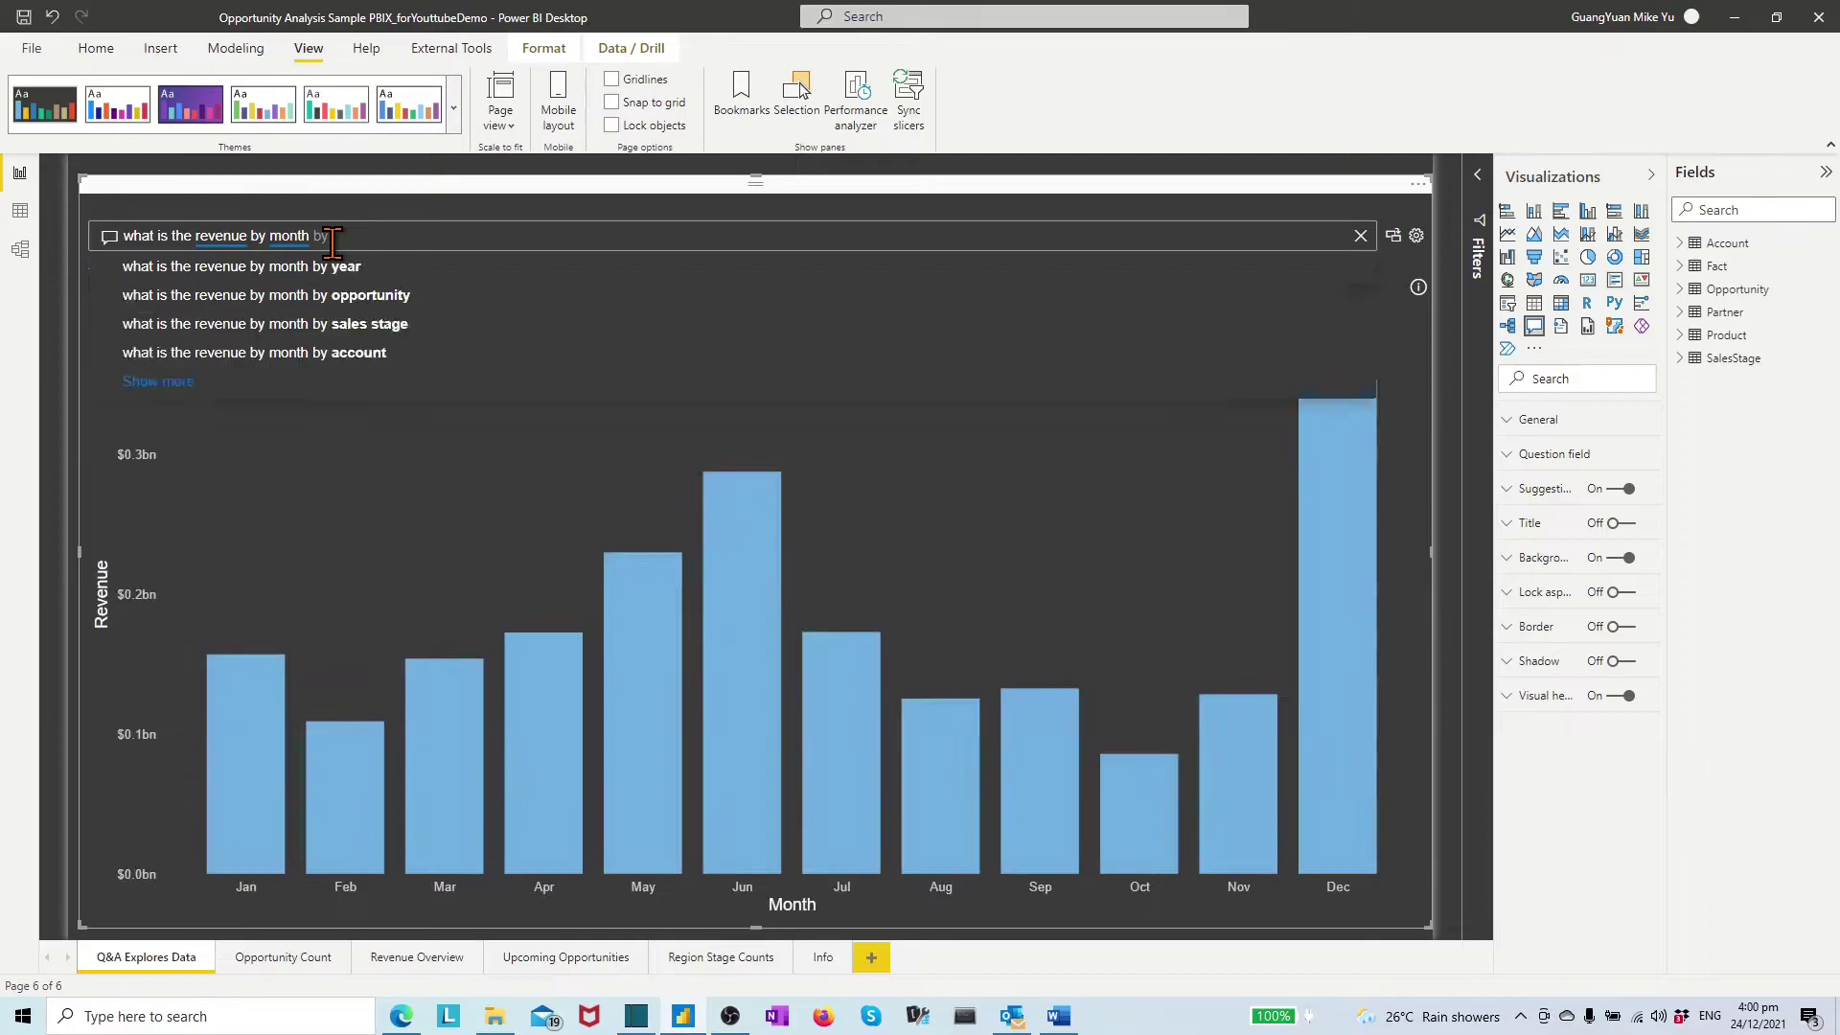
left_click(367, 326)
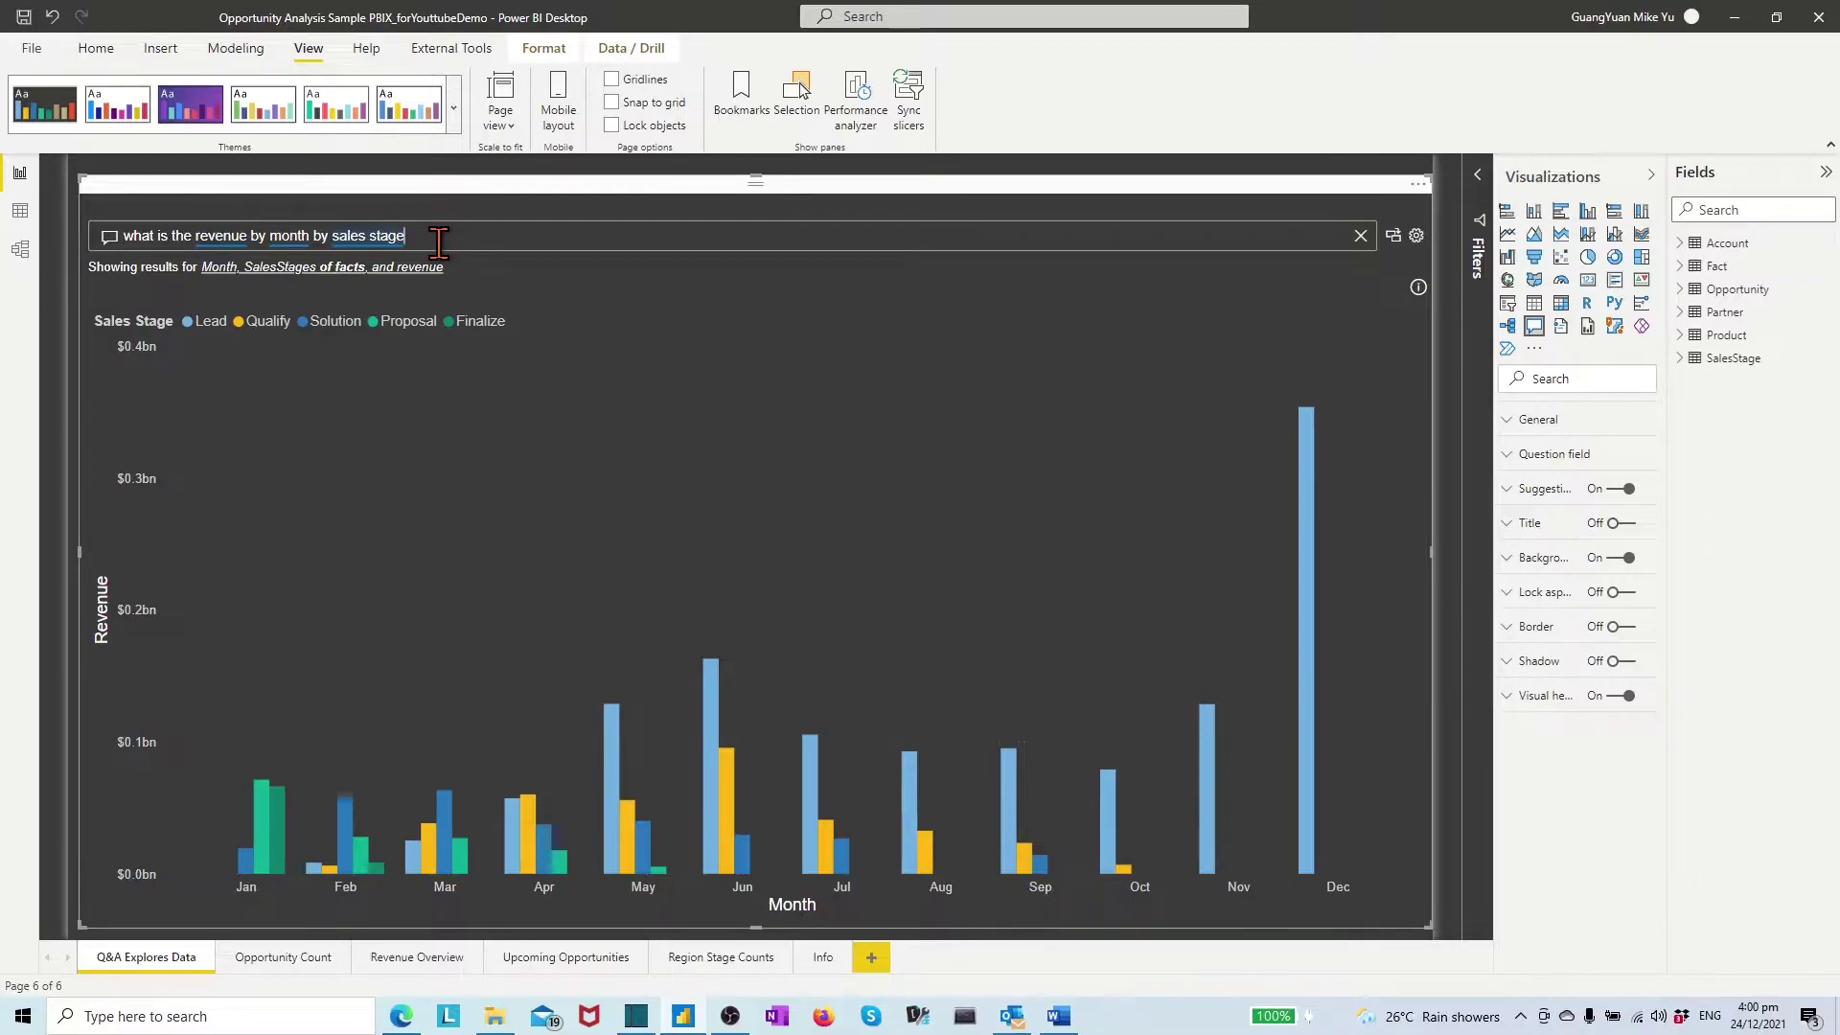
- Show the Q&A revenue answer as a matrix, sort it by Month, and expand Jan into sales stages
type("as")
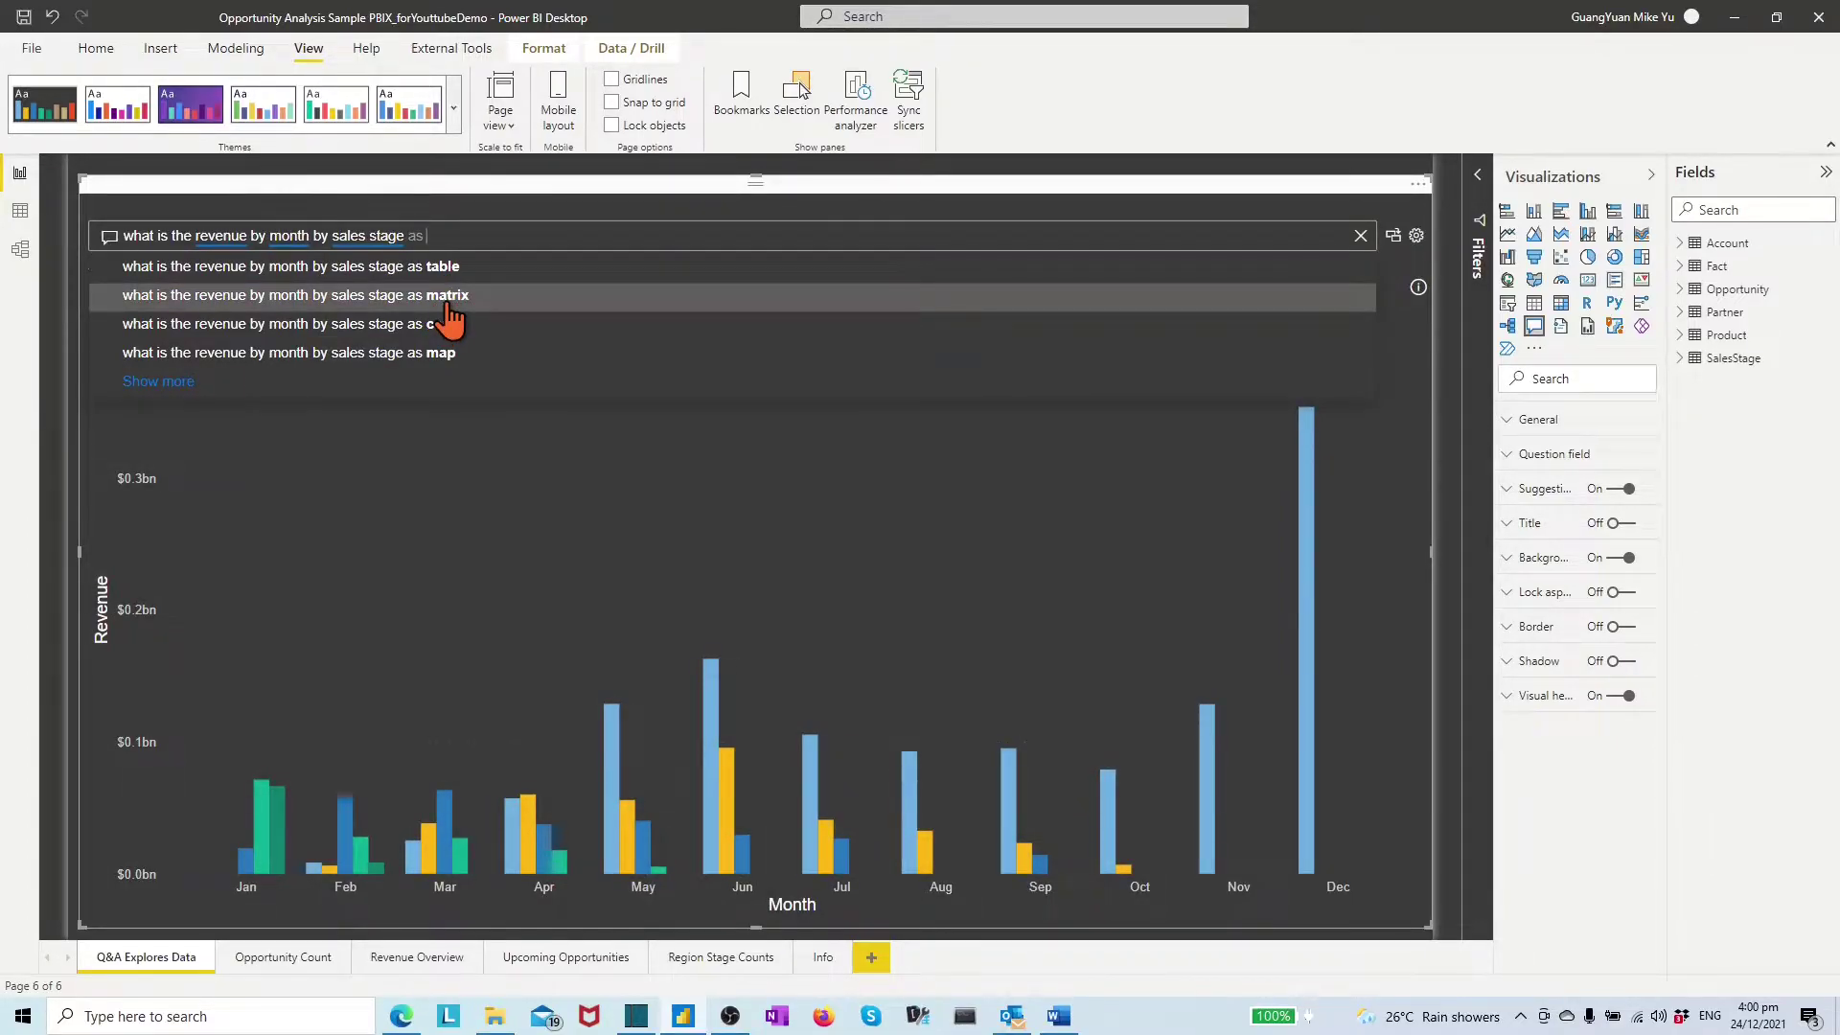
left_click(448, 299)
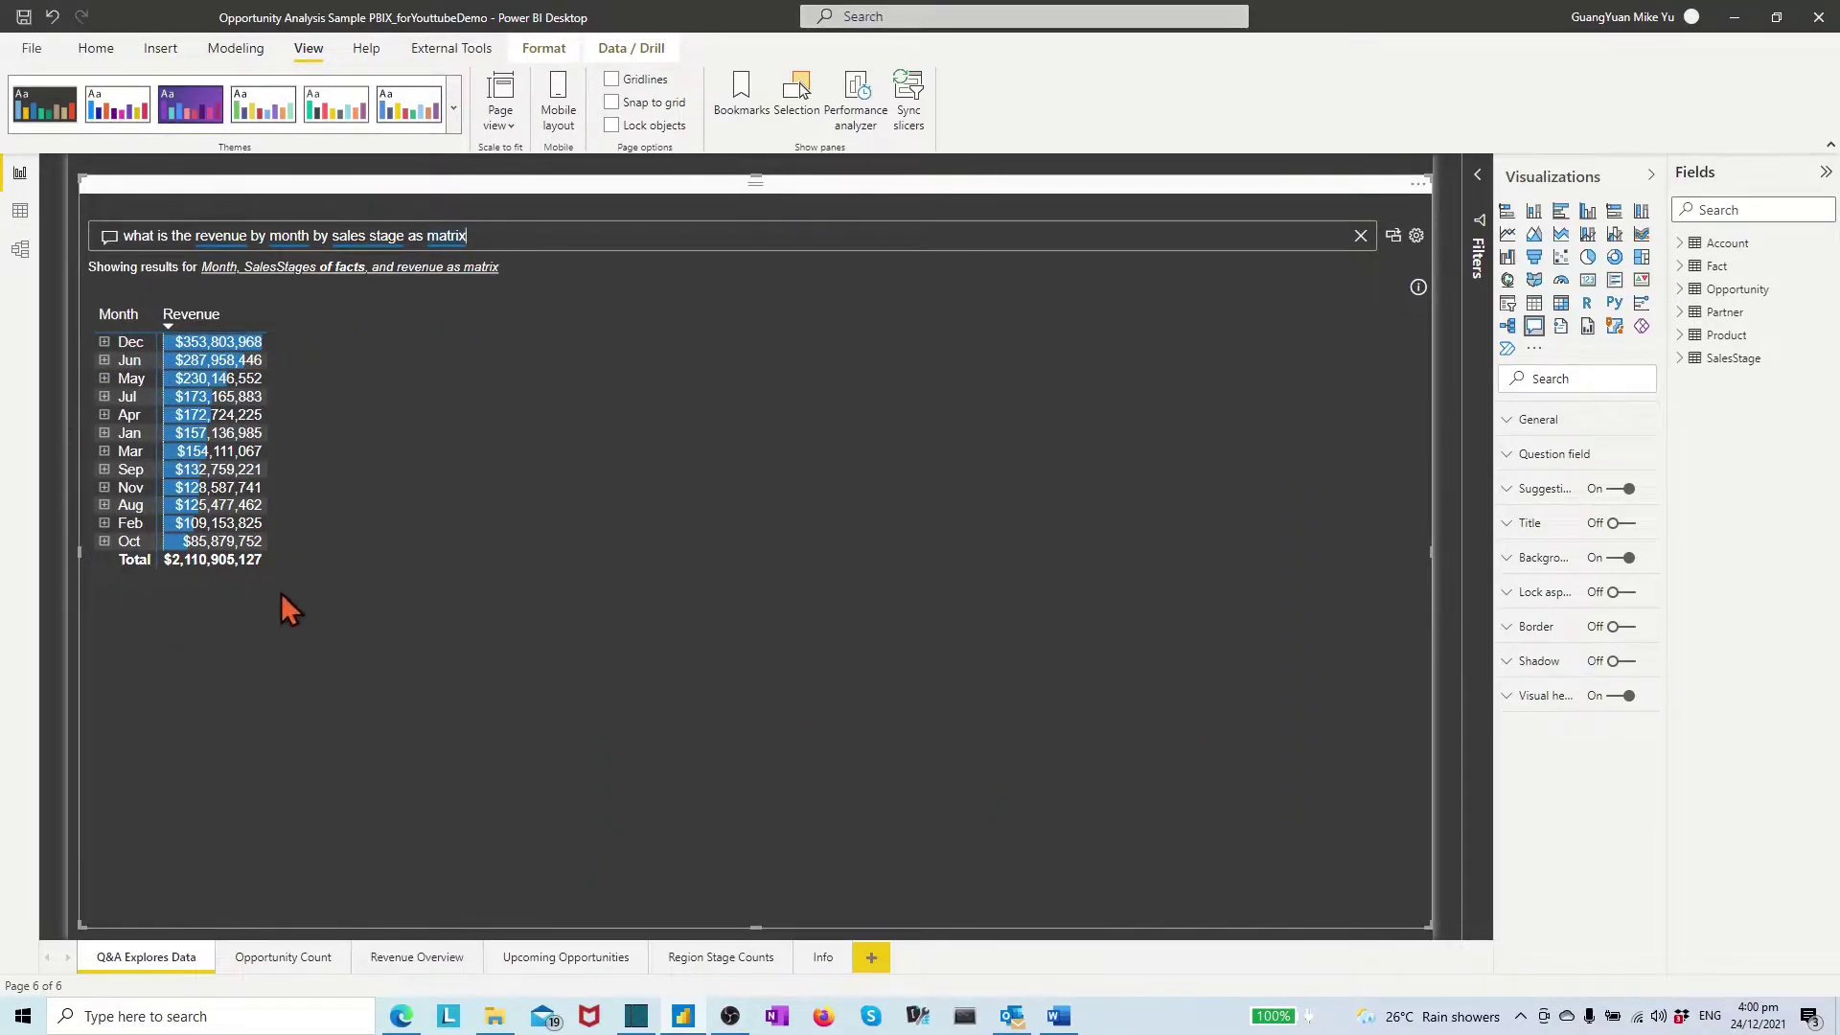
left_click(107, 327)
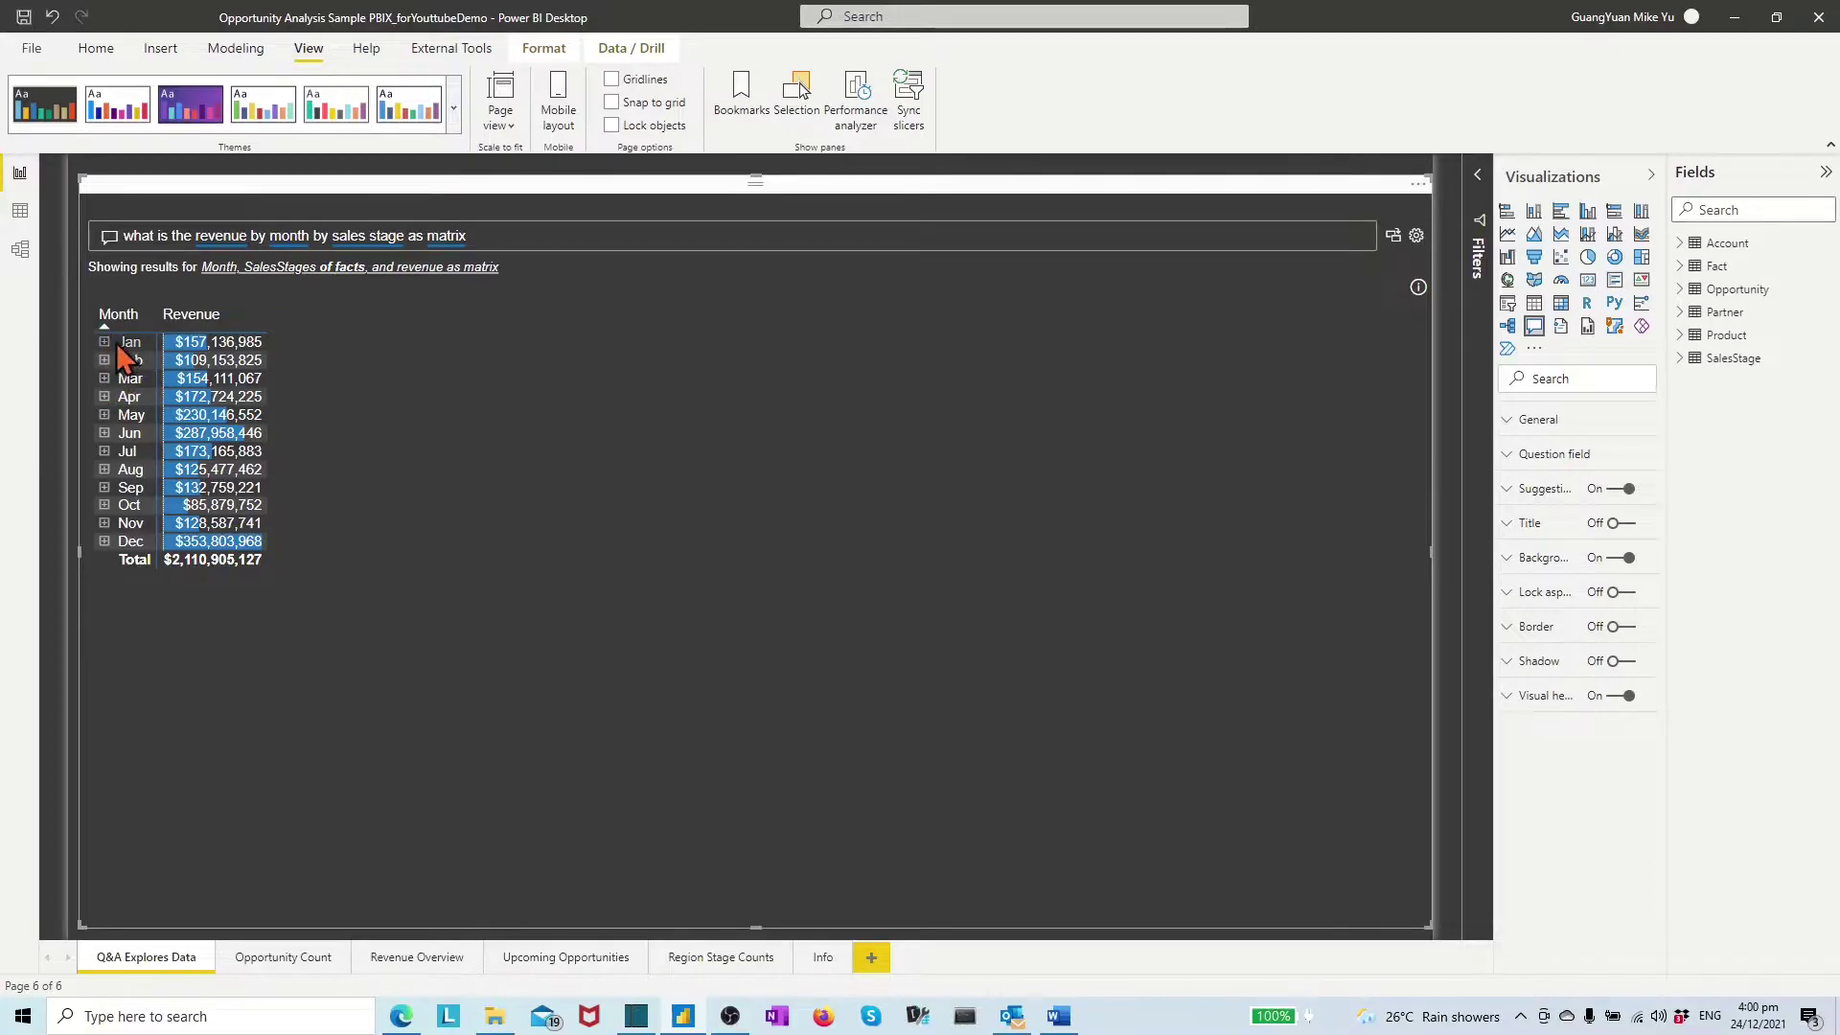
left_click(104, 342)
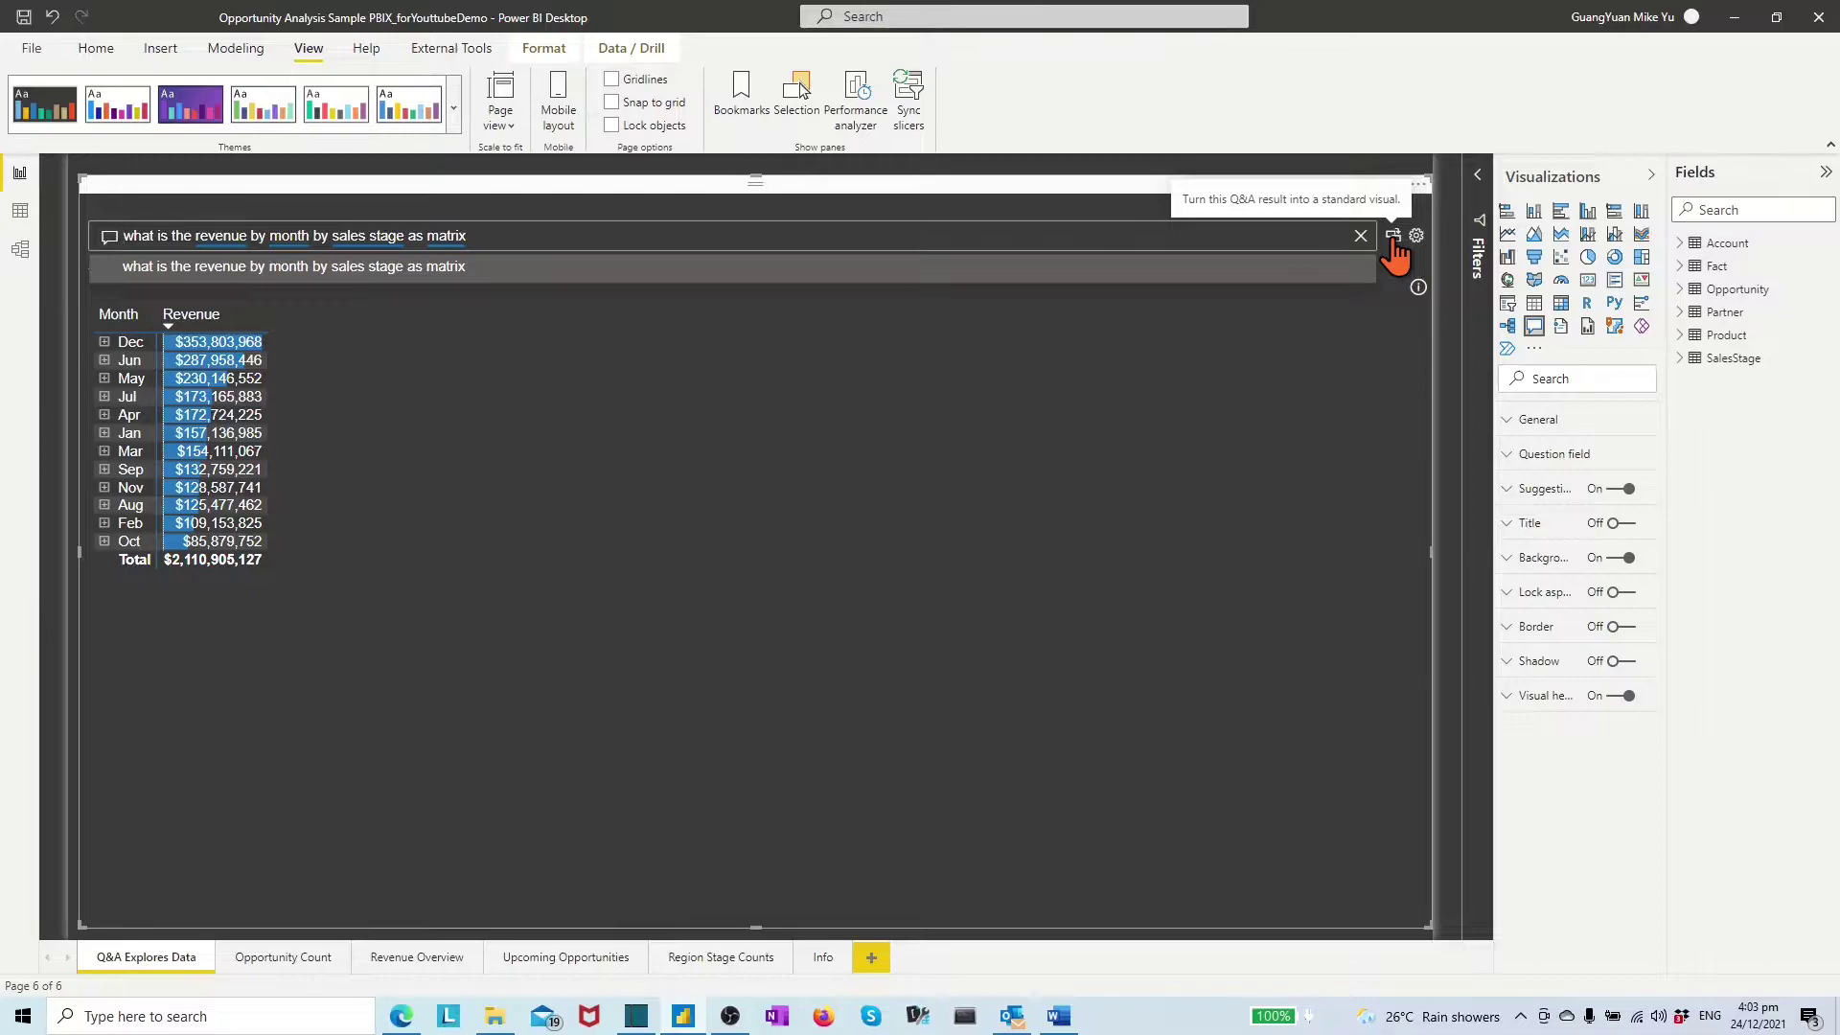
- Convert the Q&A matrix to a standard visual, then undo to restore the Q&A visual
left_click(1392, 236)
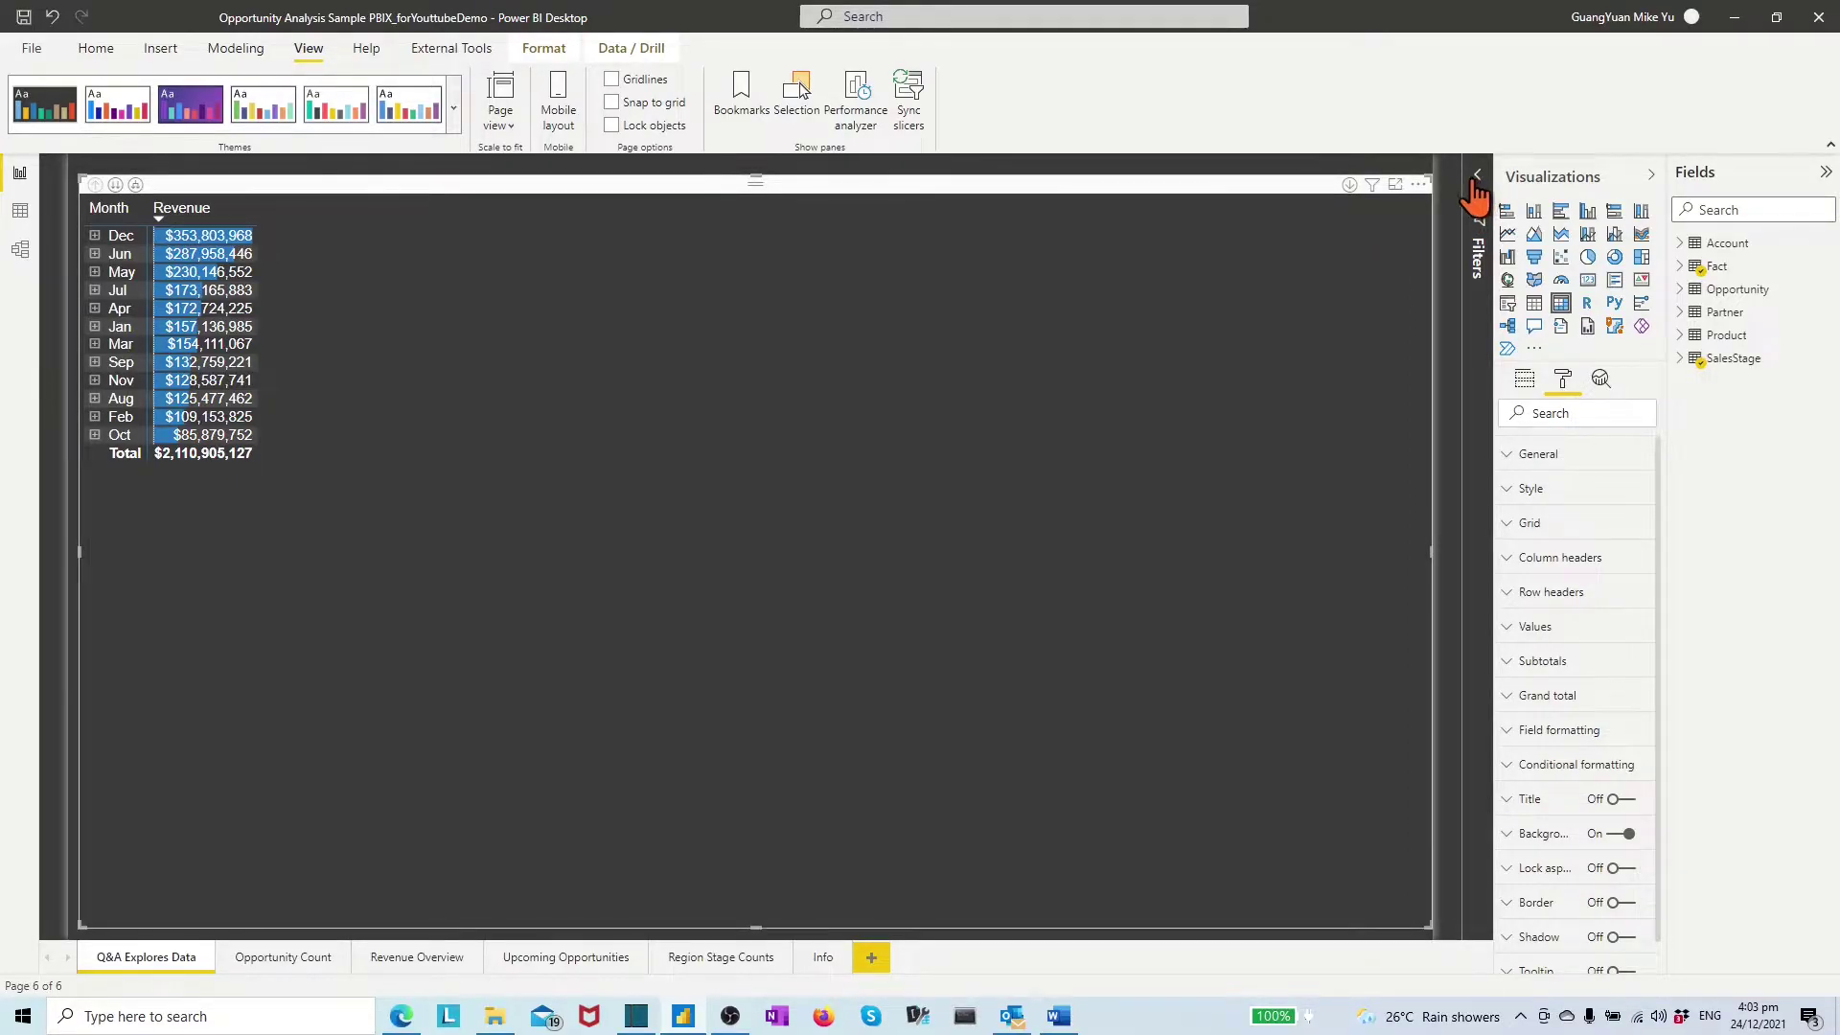
left_click(53, 17)
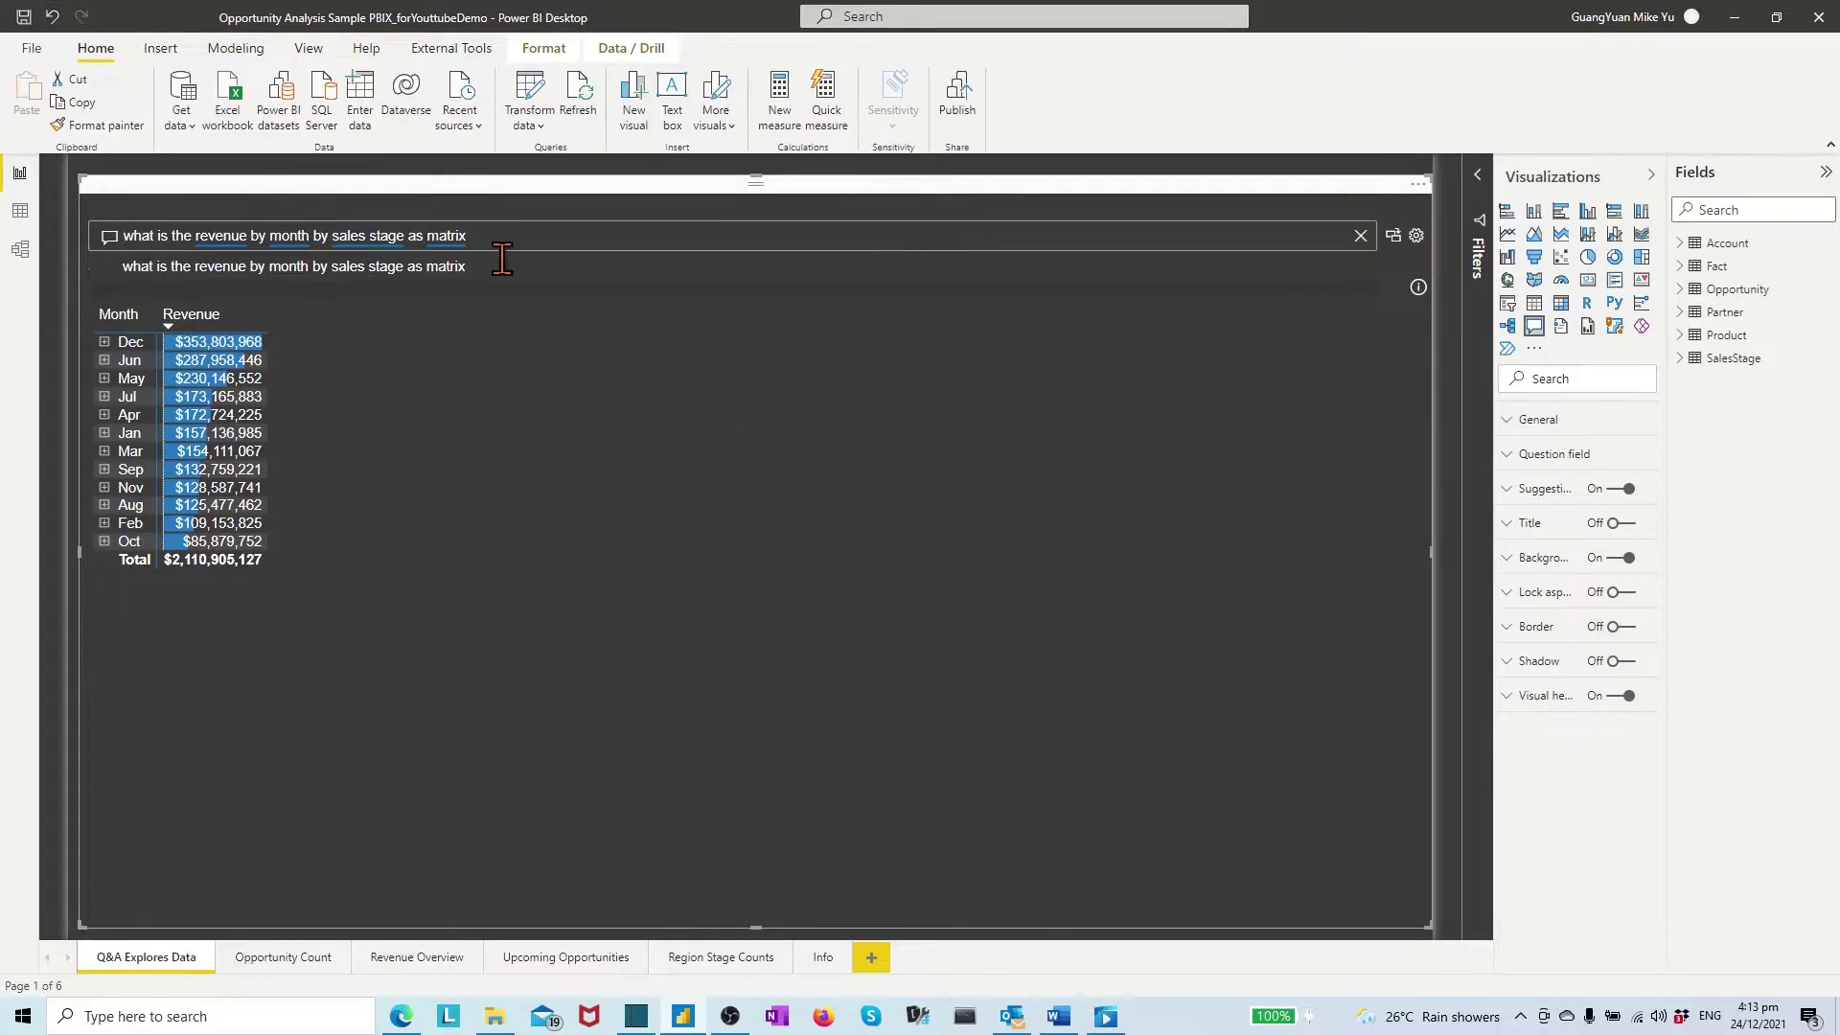
- Clear the Q&A question, show all suggested questions, and save the report
left_click(1360, 234)
left_click(1360, 396)
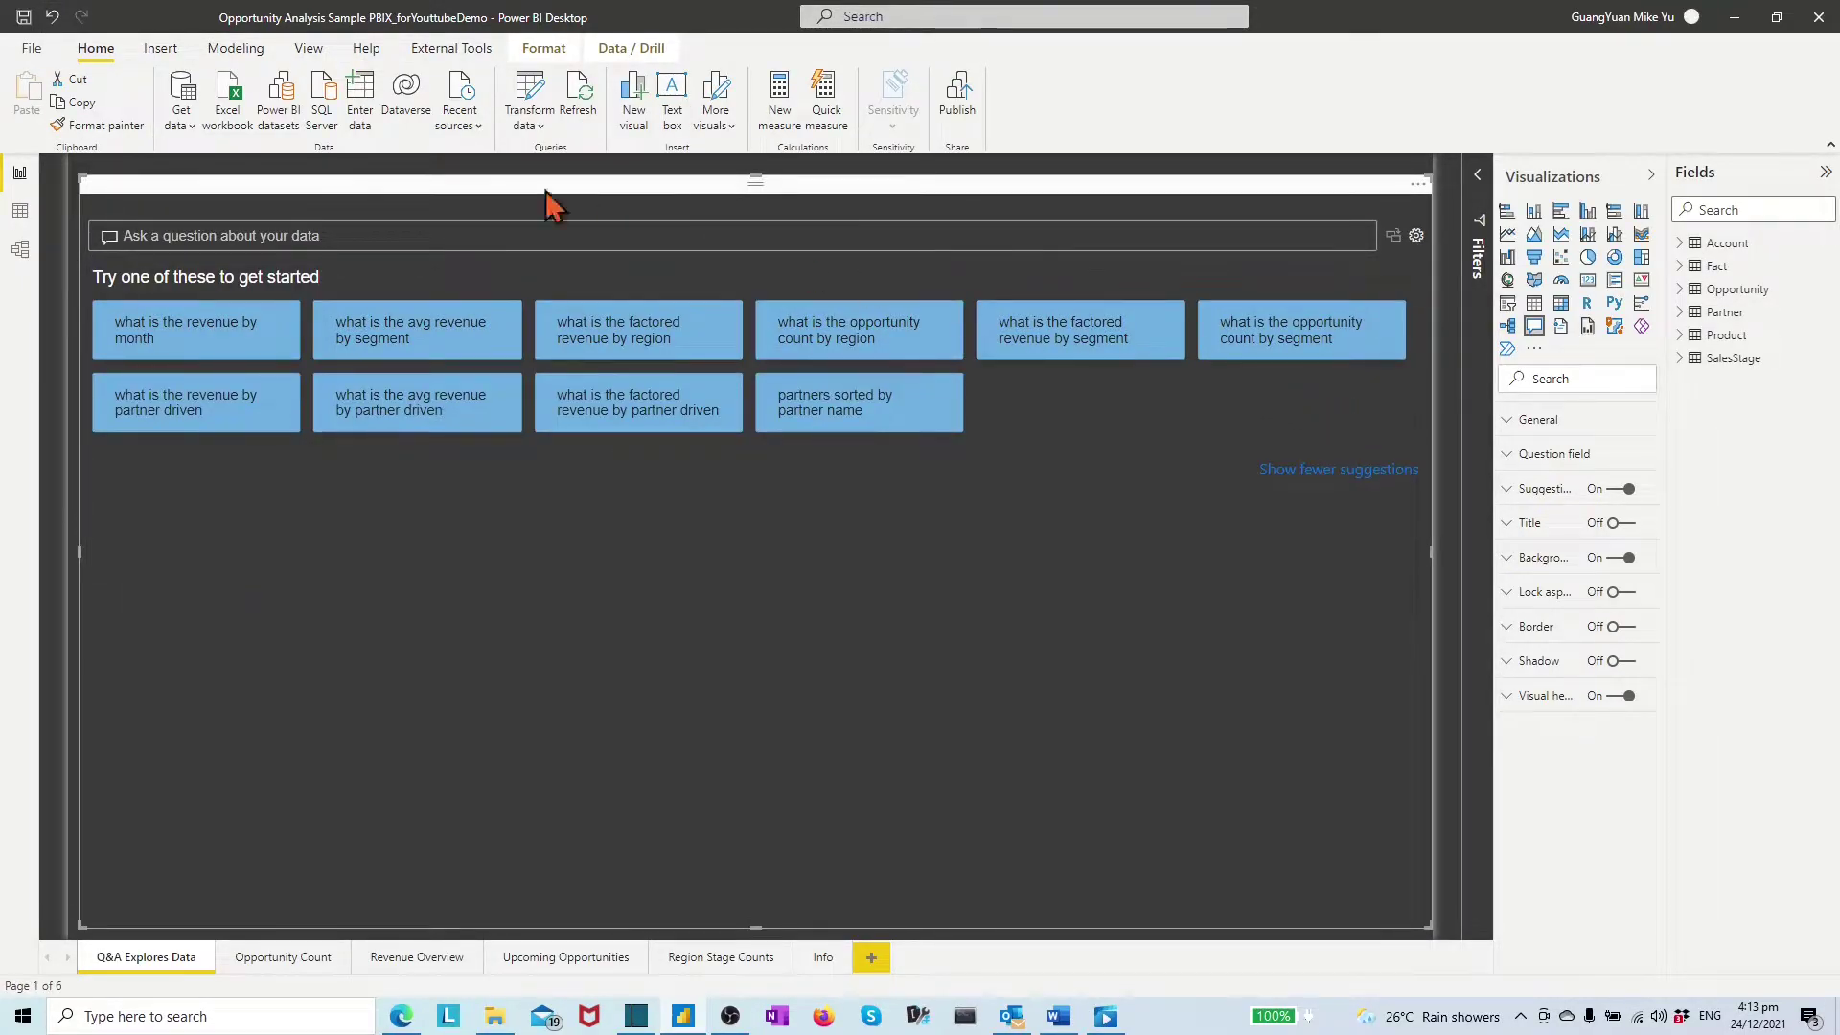
left_click(23, 16)
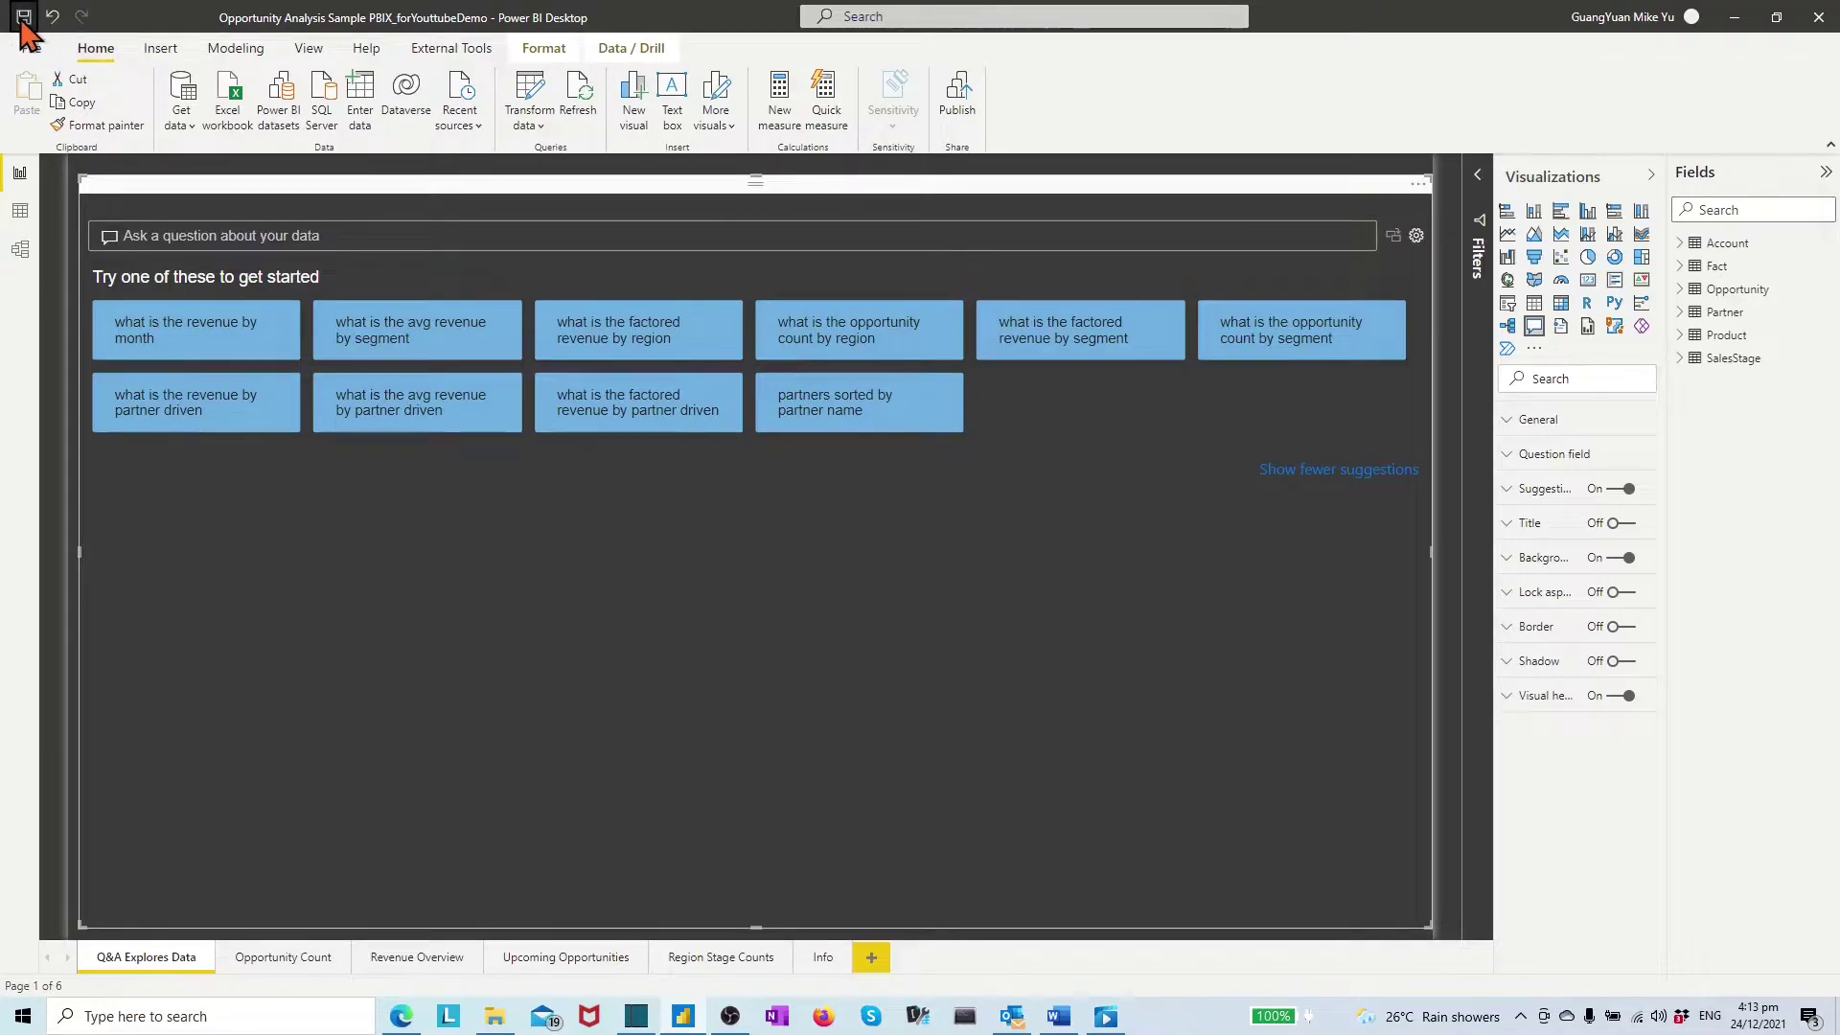
- Publish the report to the Power BI Features Simulations and Demo workspace
left_click(963, 106)
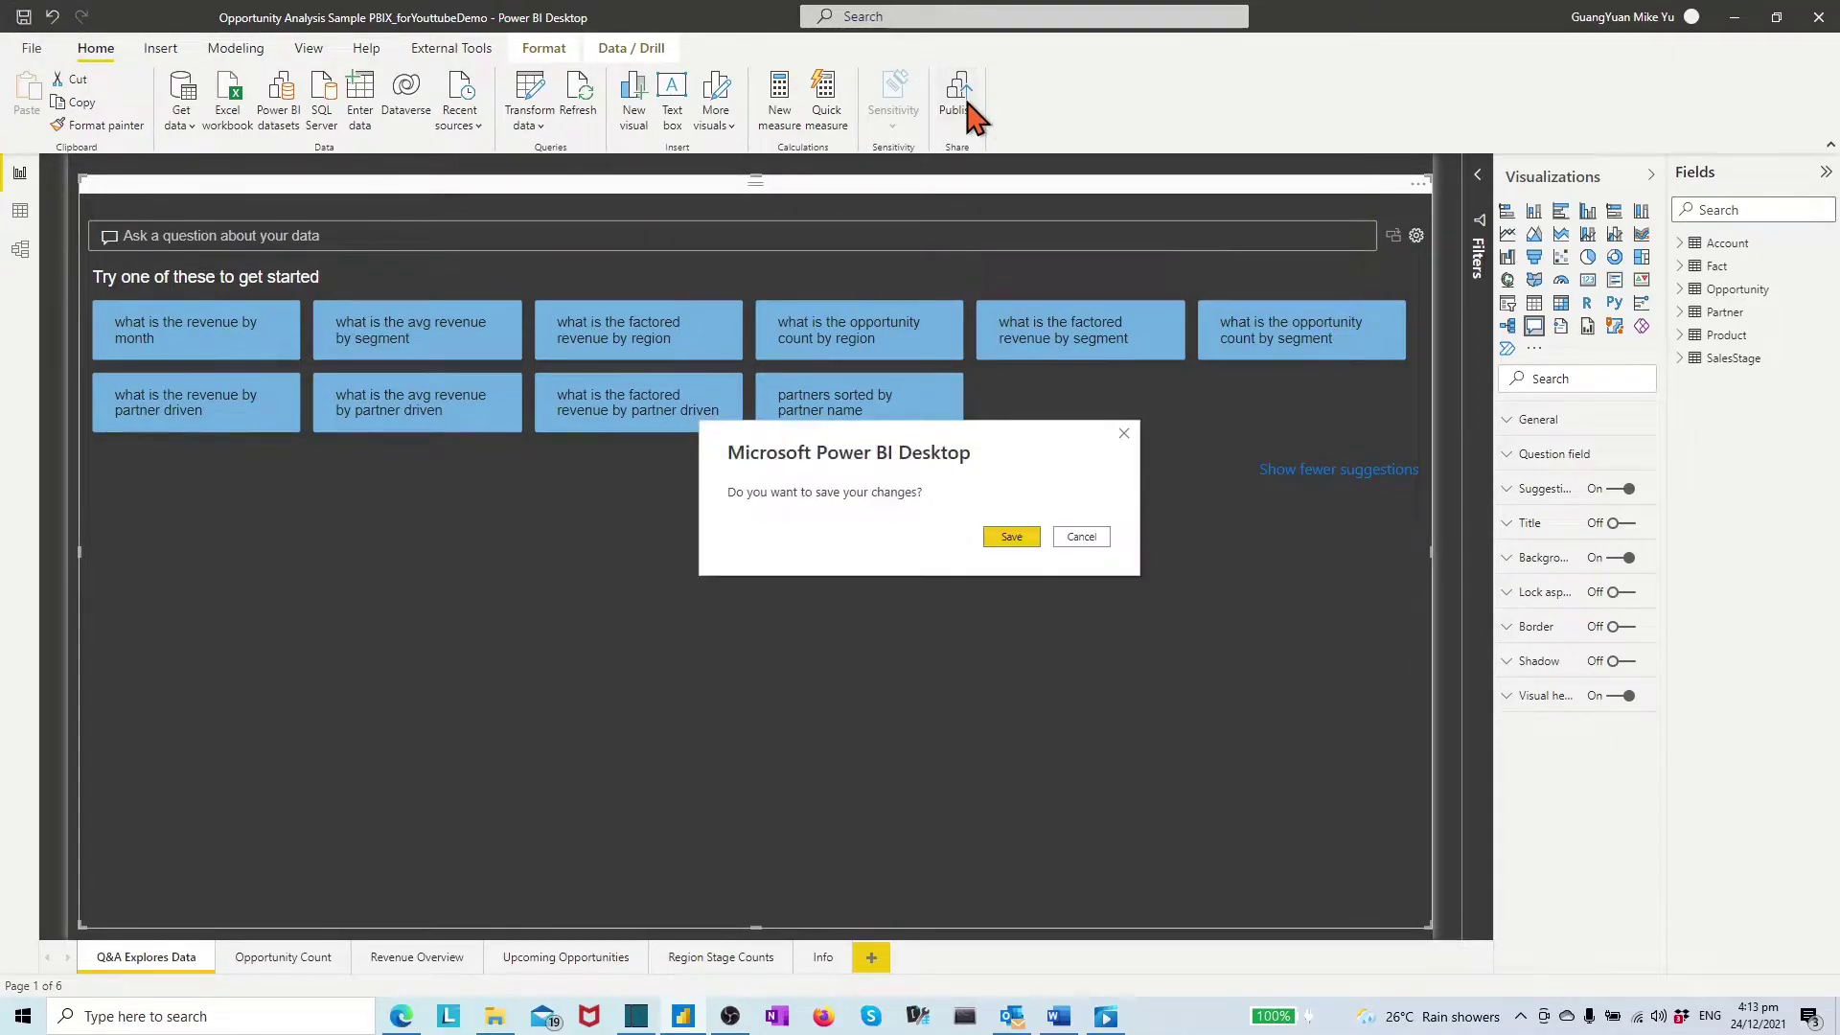
left_click(1018, 543)
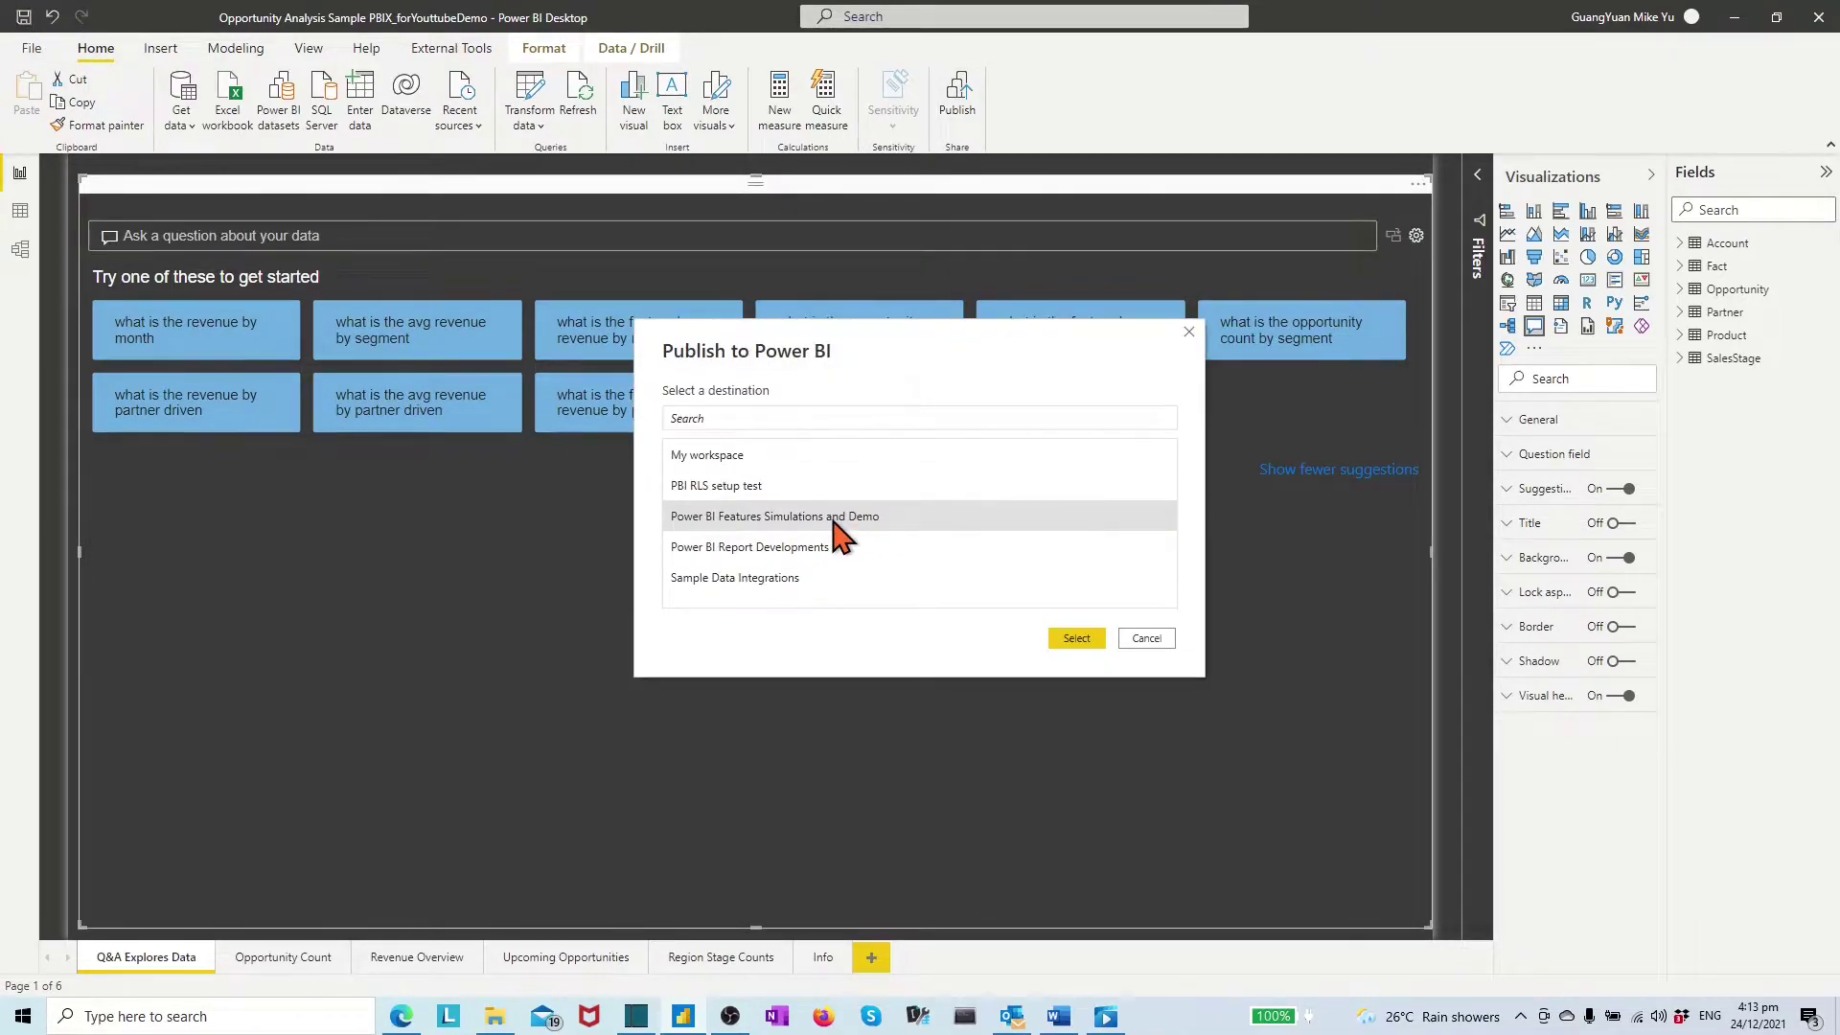
left_click(1073, 638)
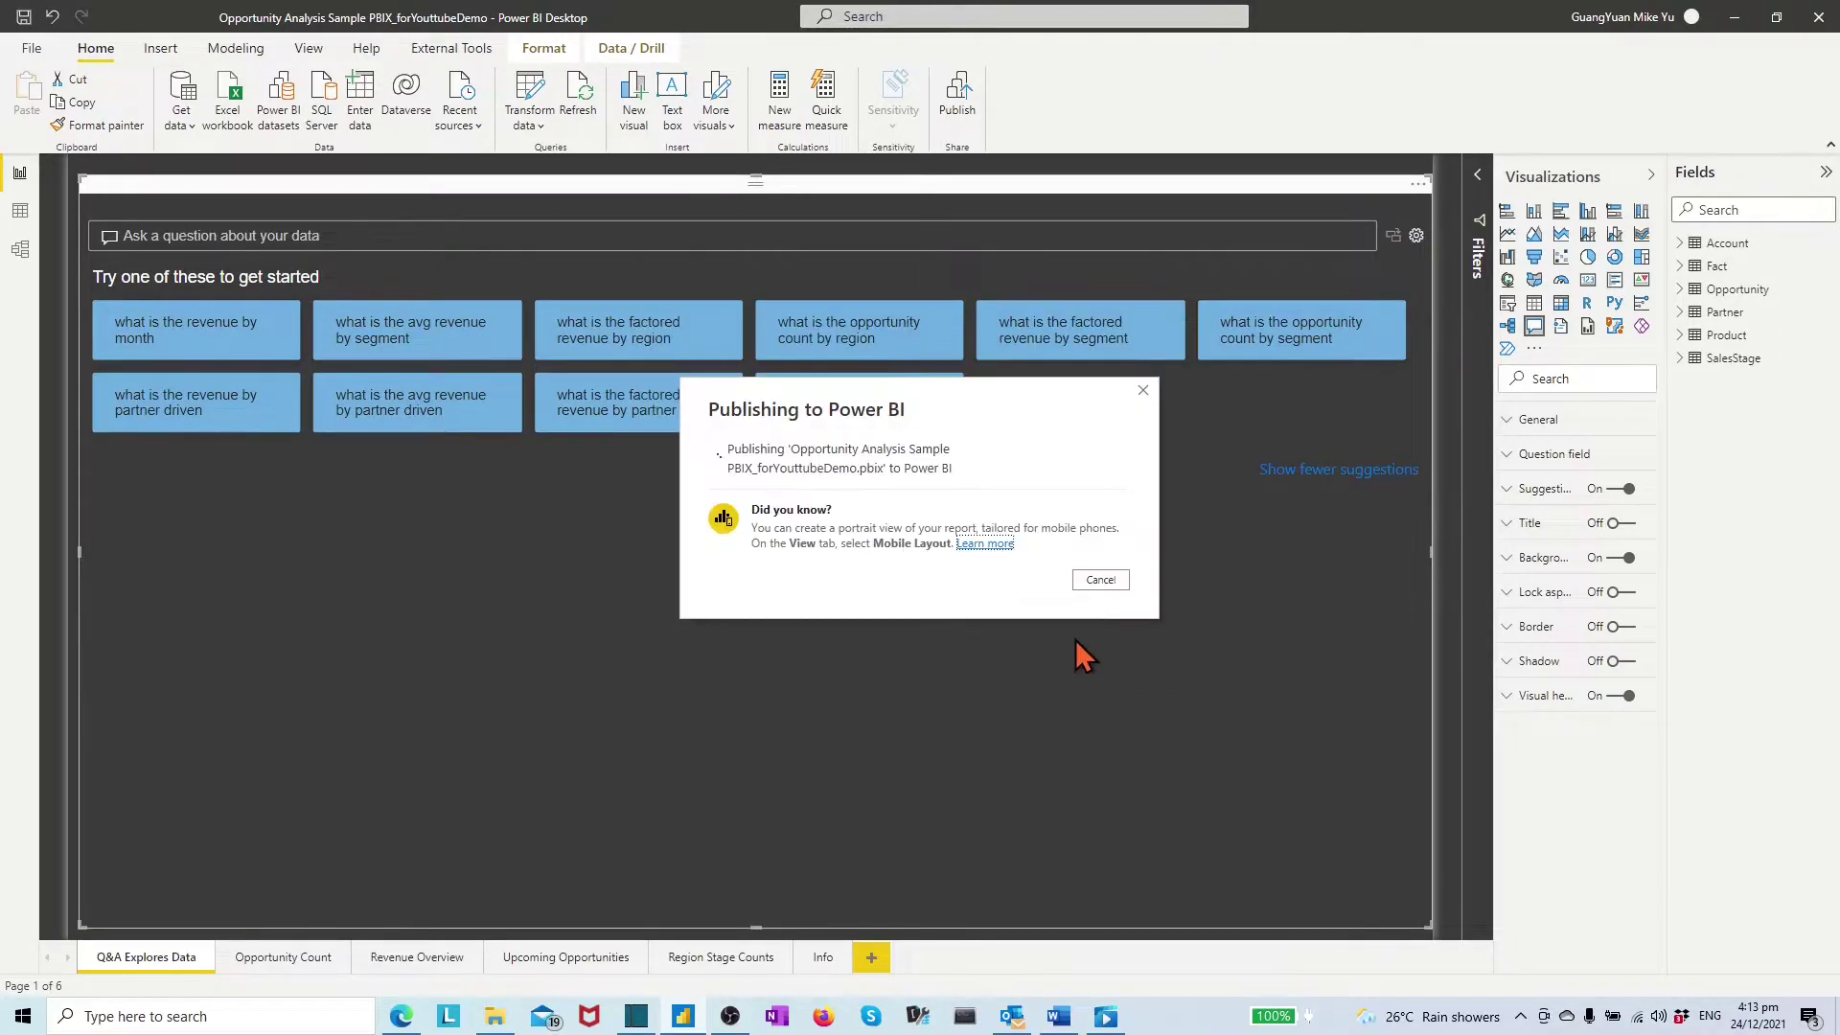
- Refresh the workspace in the browser, widen the Name column, and open the newly published report
left_click(400, 1016)
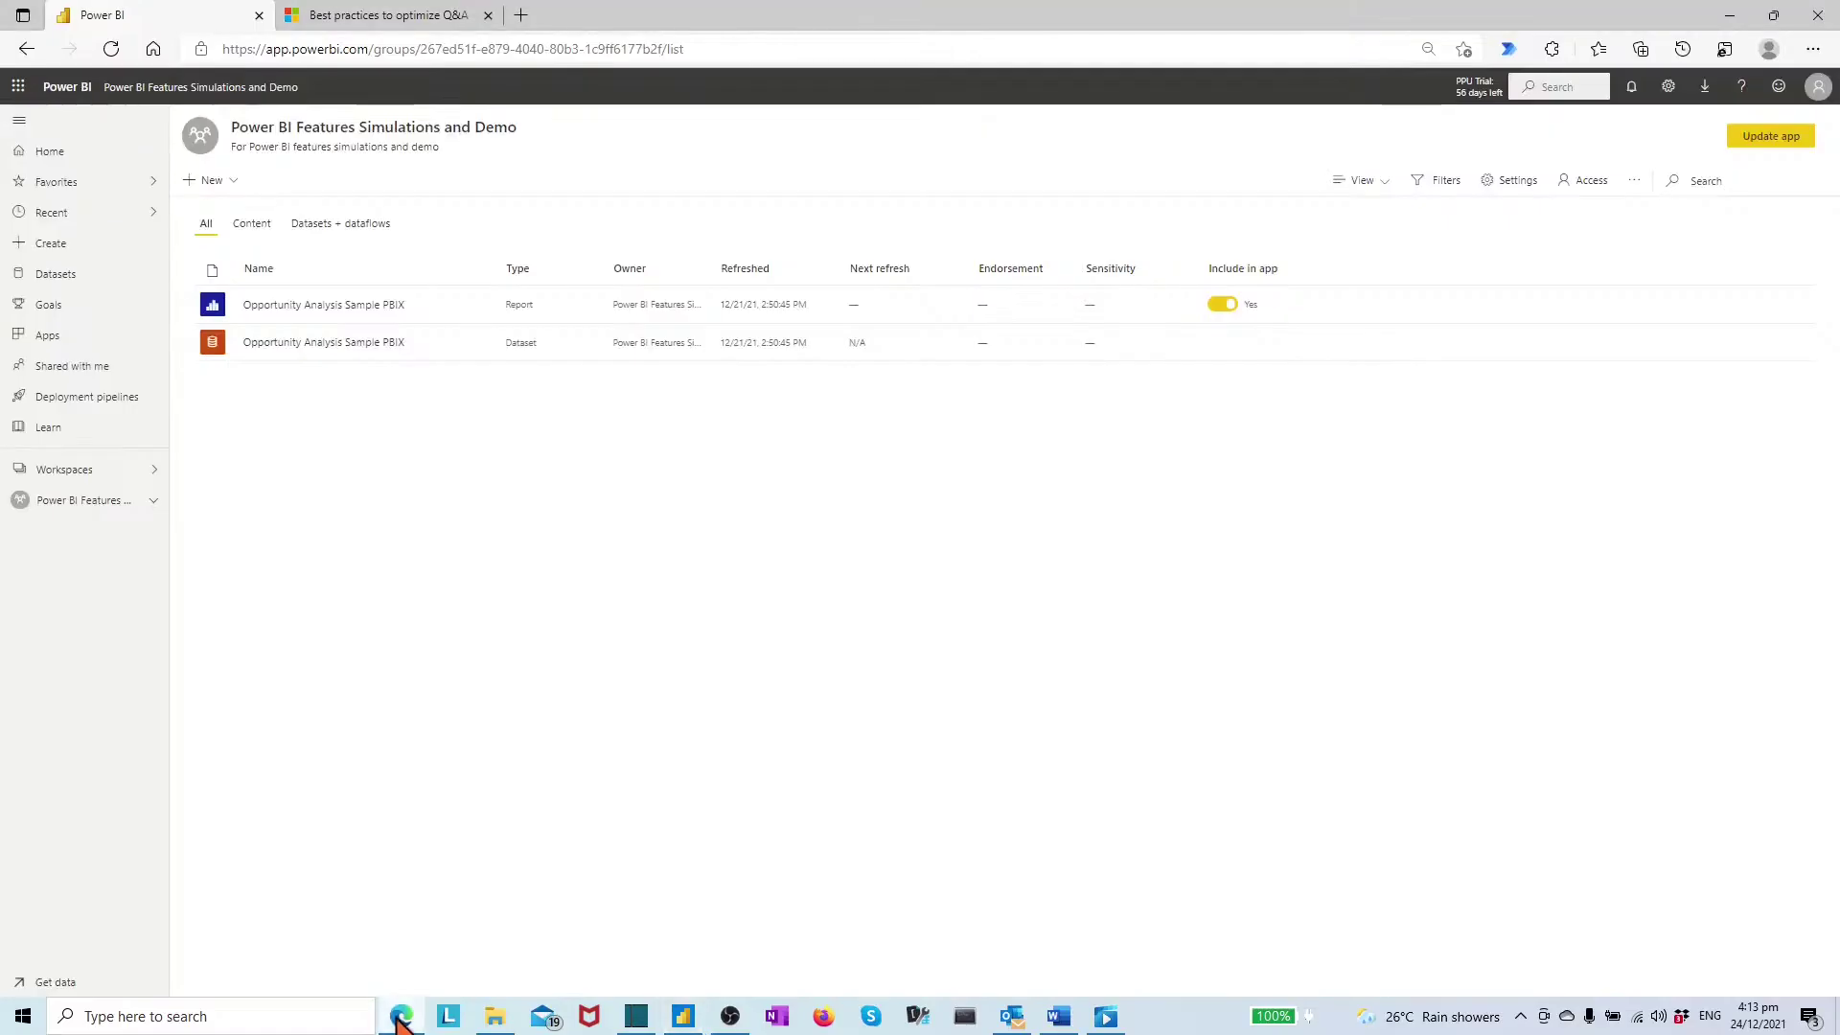
left_click(112, 49)
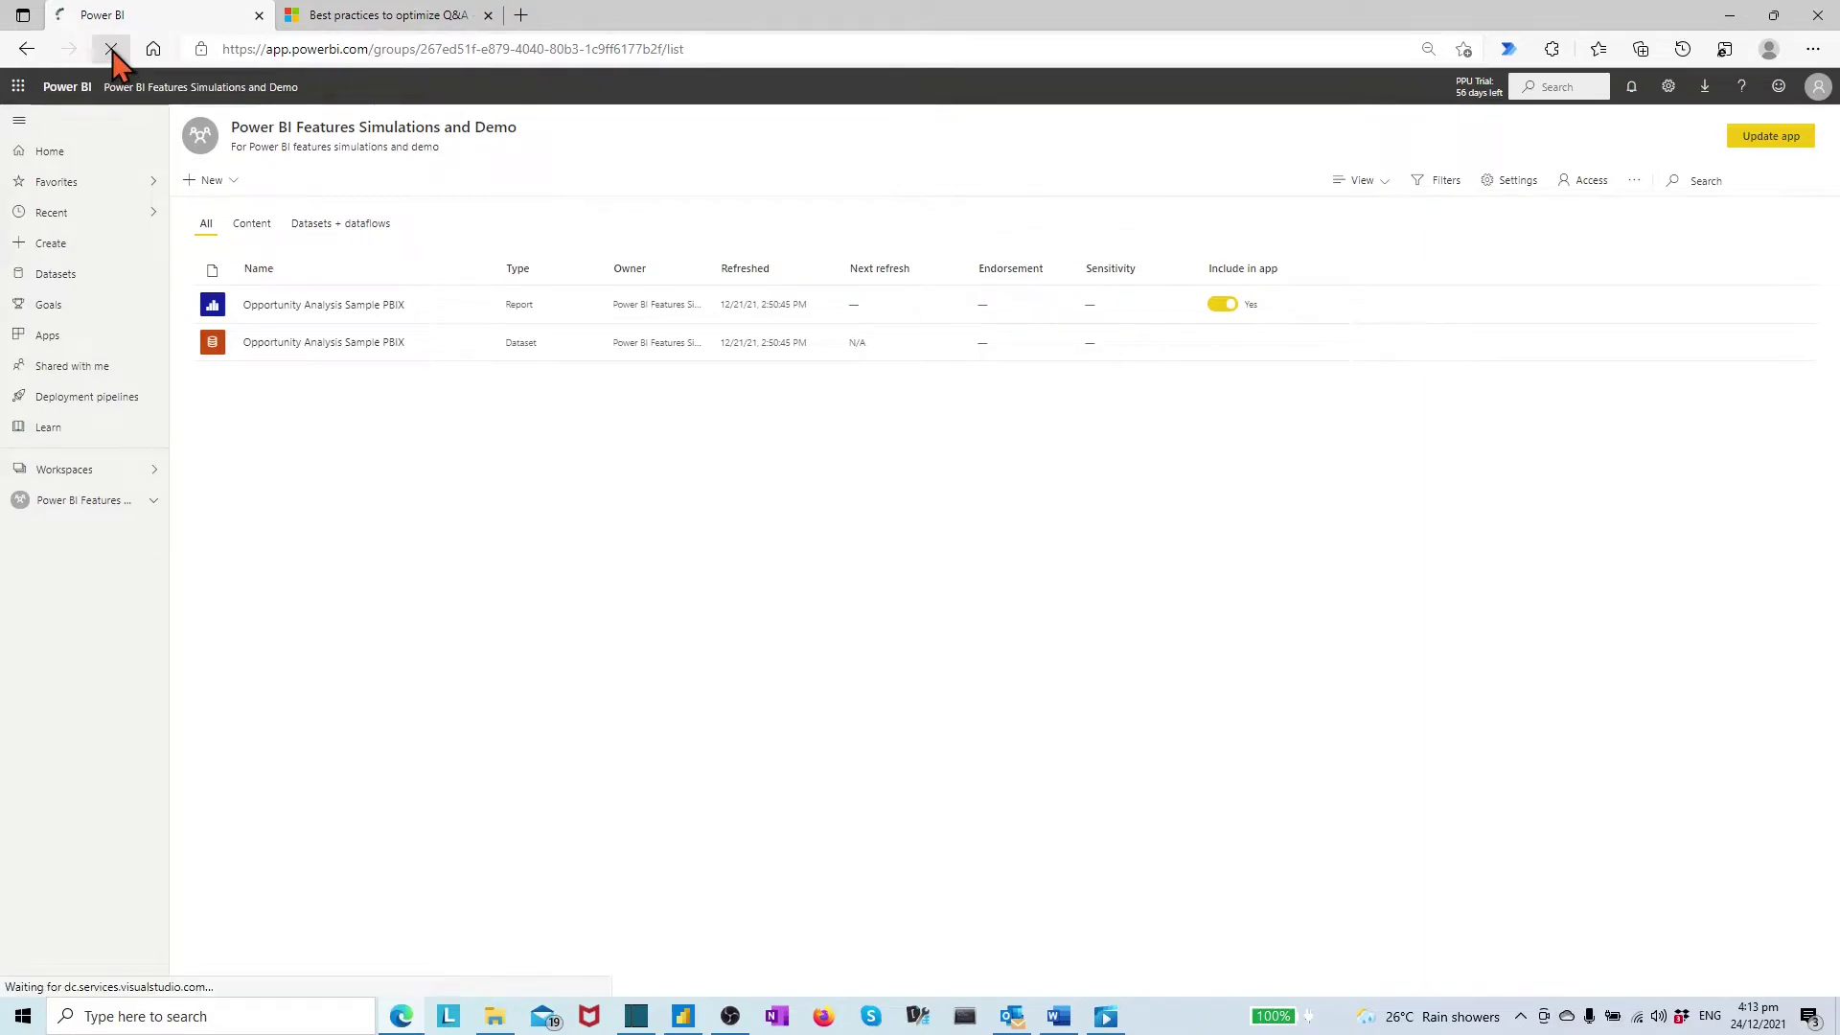
left_click(205, 224)
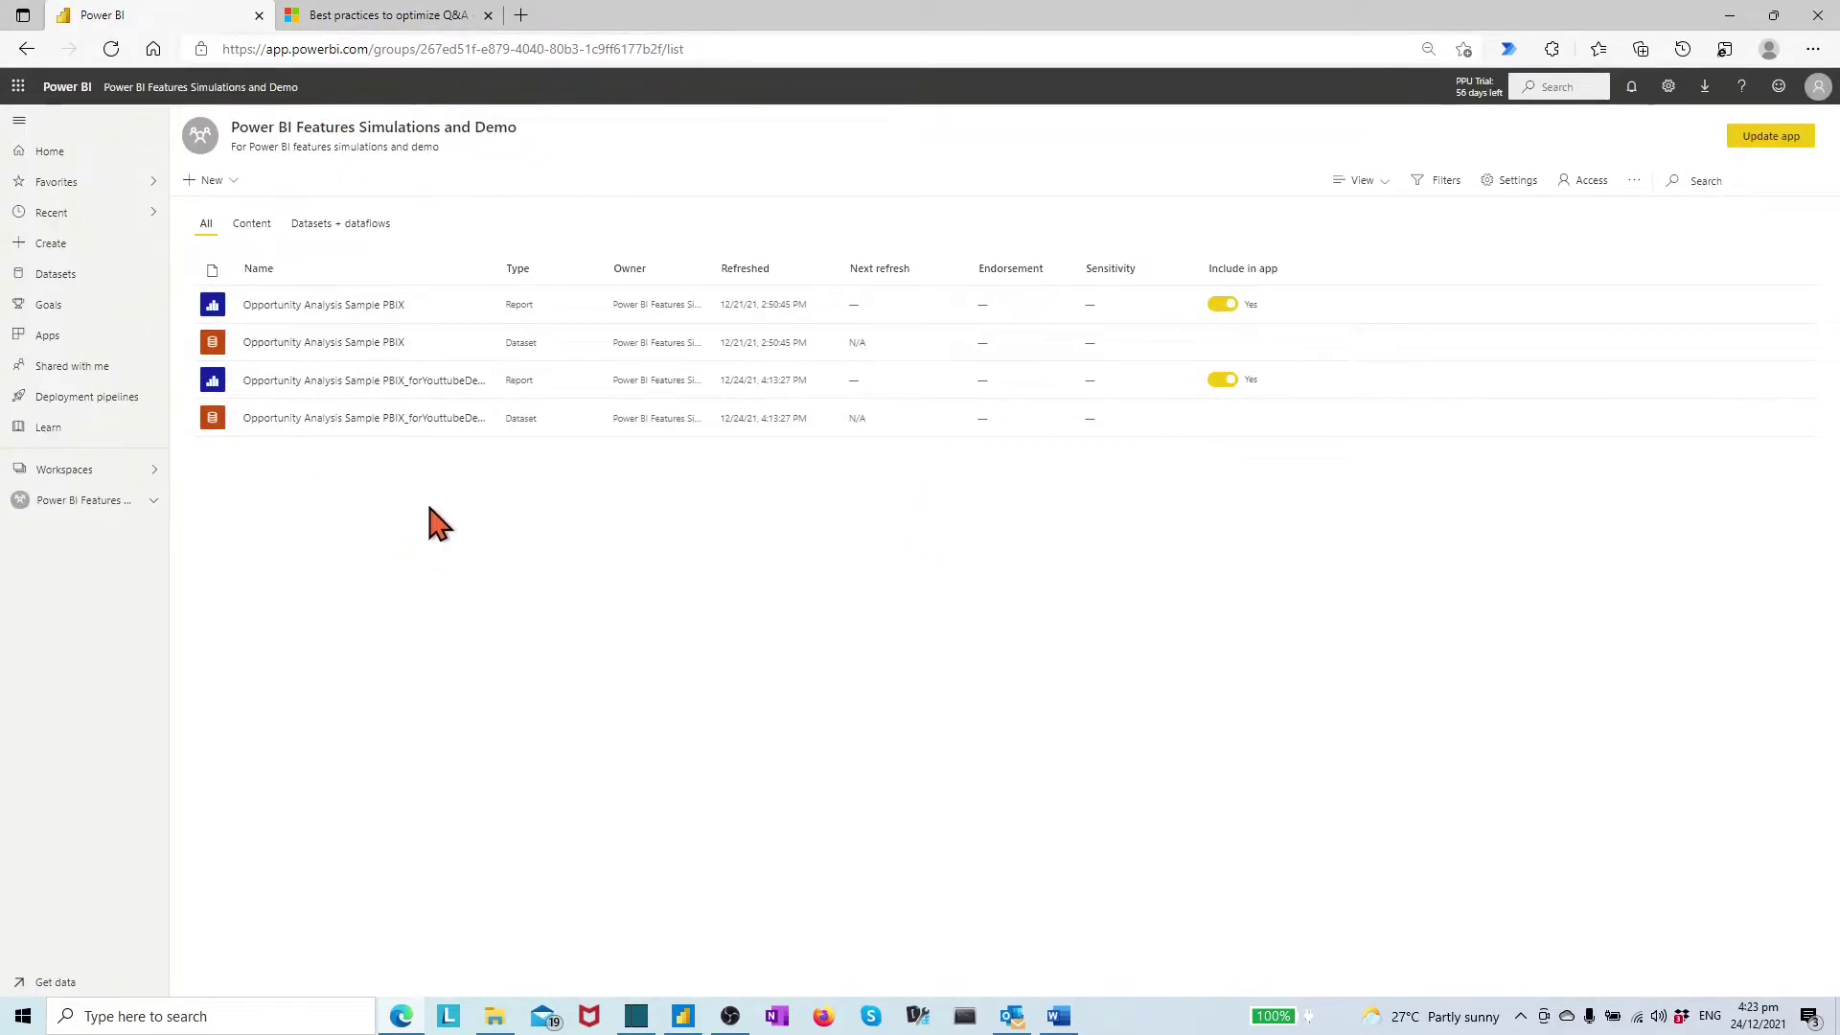
left_click_drag(499, 268, 540, 268)
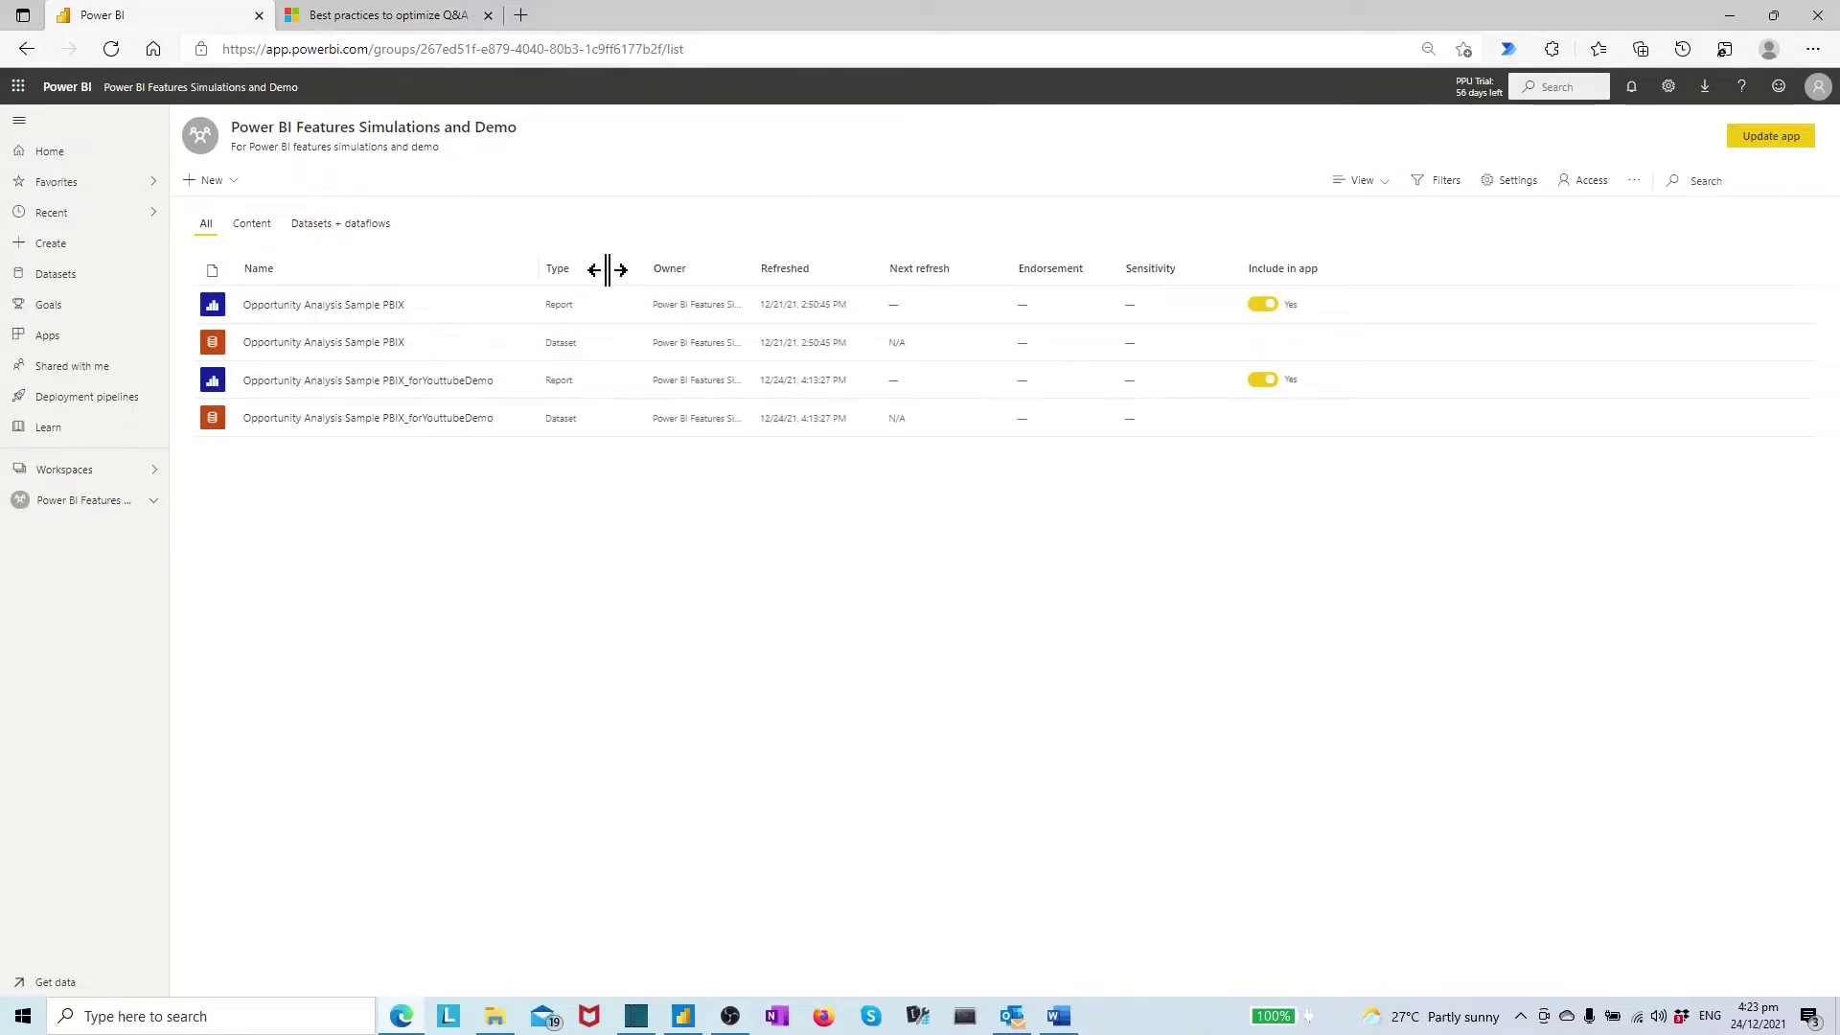
left_click(402, 382)
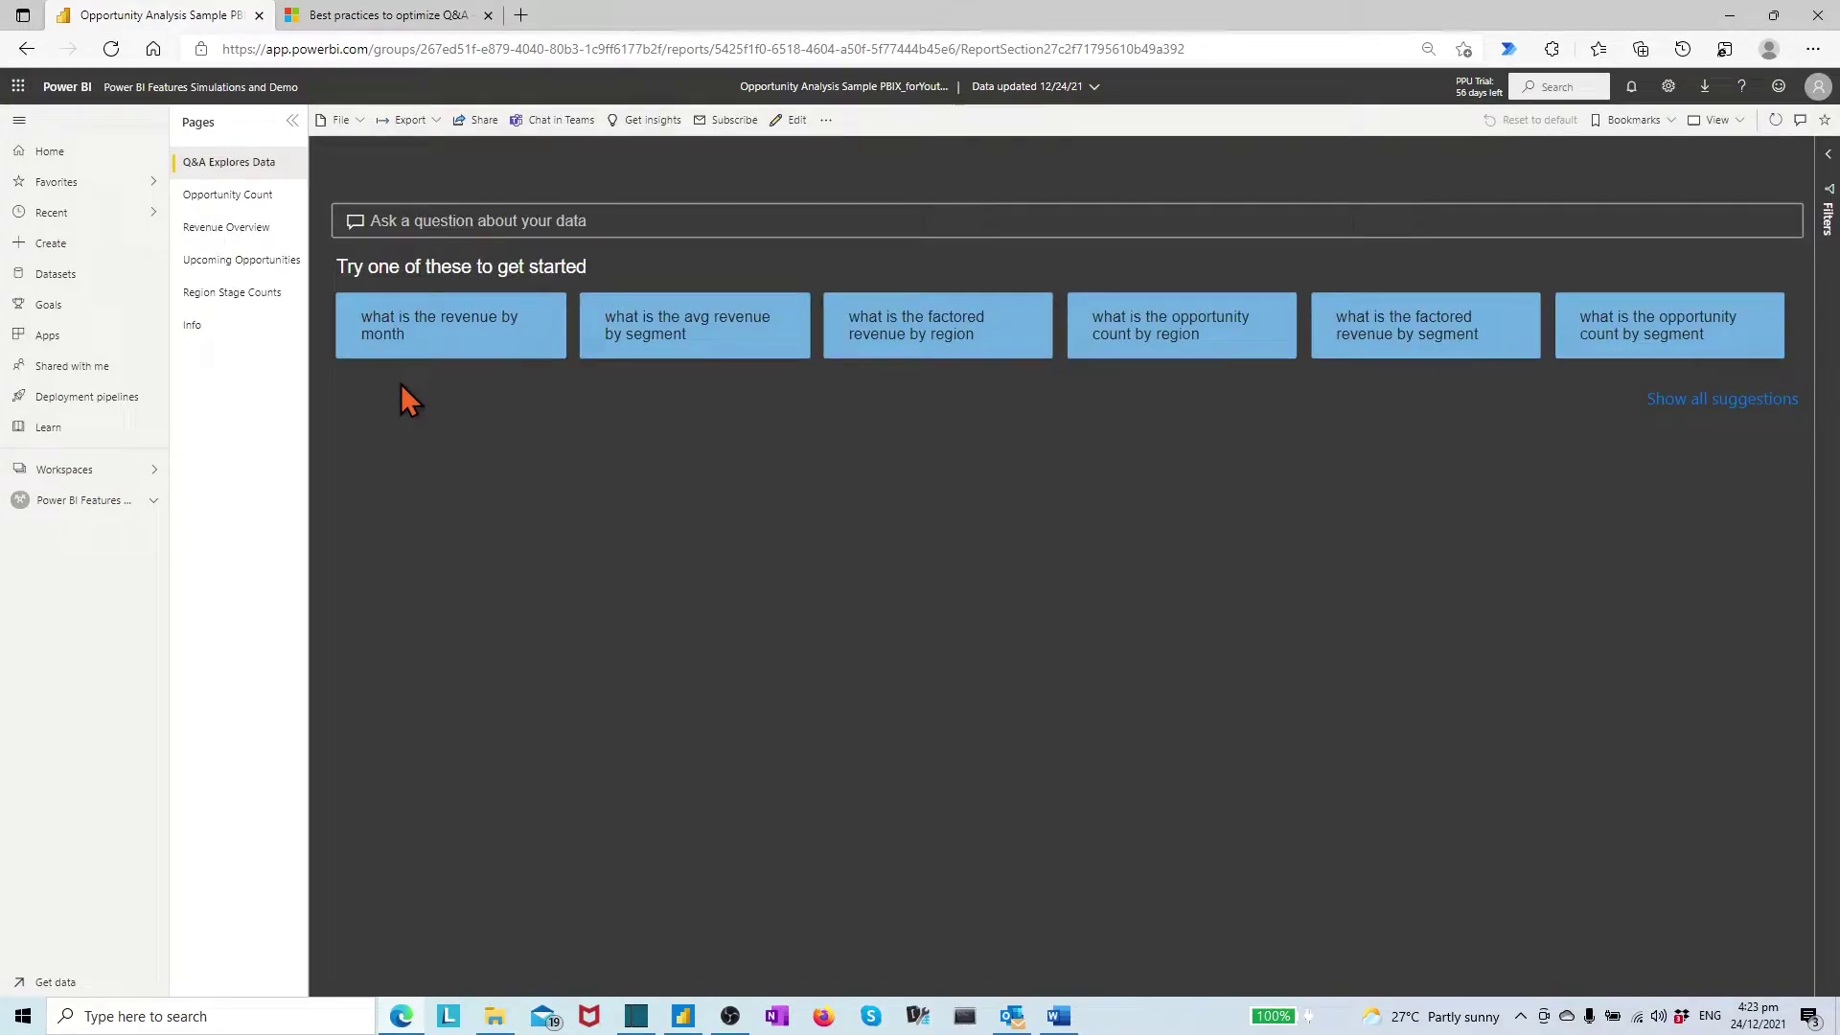
- Pin the Opportunity Count by Region pie chart to a new 'Opportunity Overview' dashboard
left_click(236, 201)
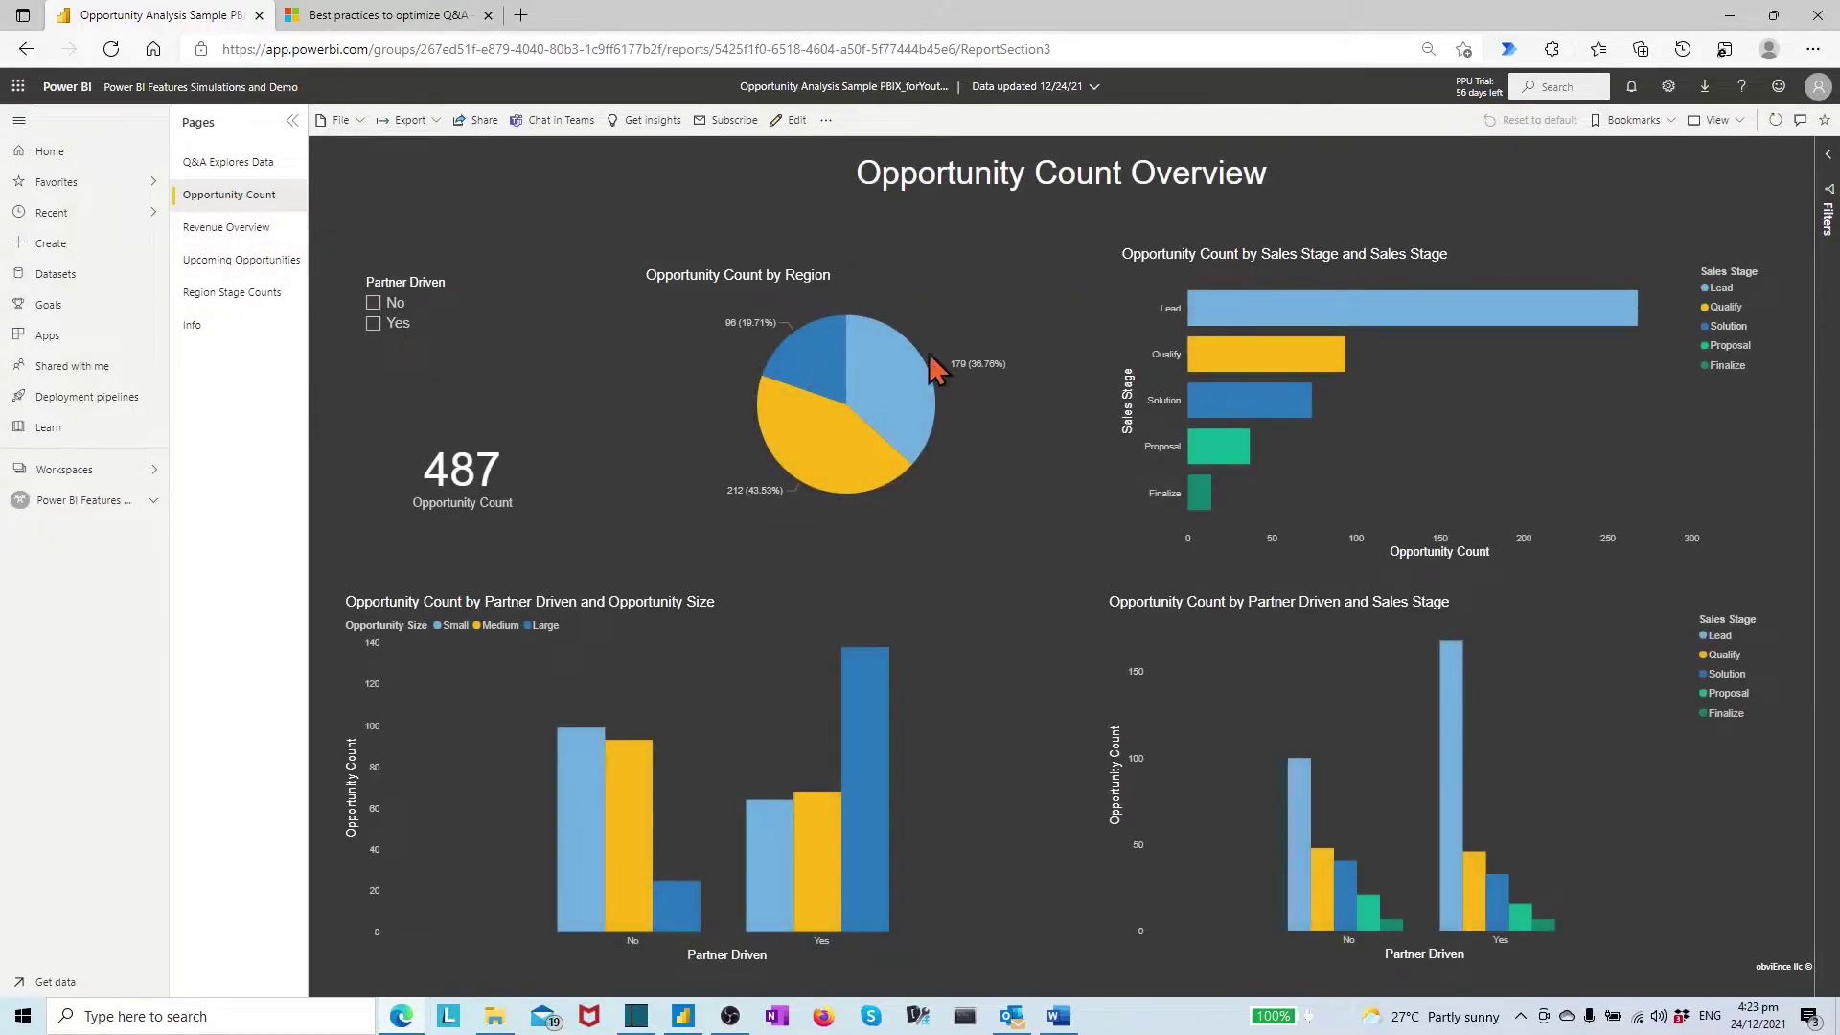
mouse_move(897, 301)
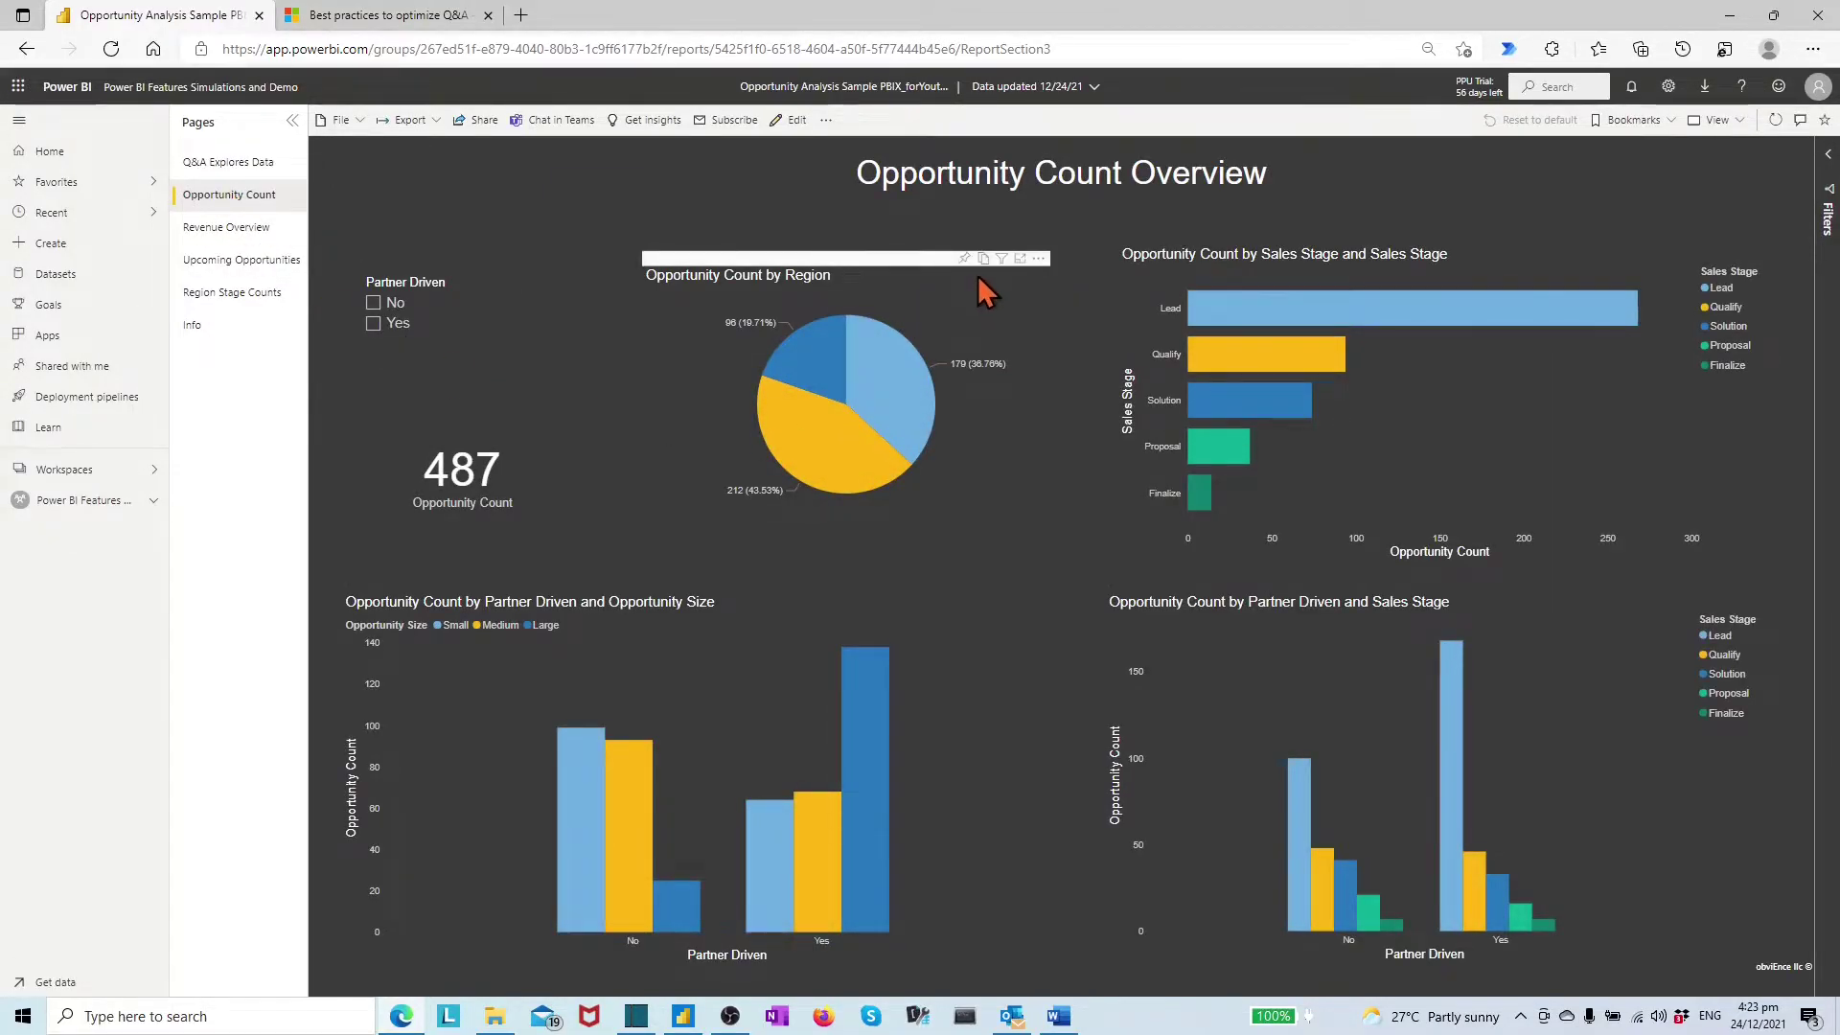
left_click(966, 263)
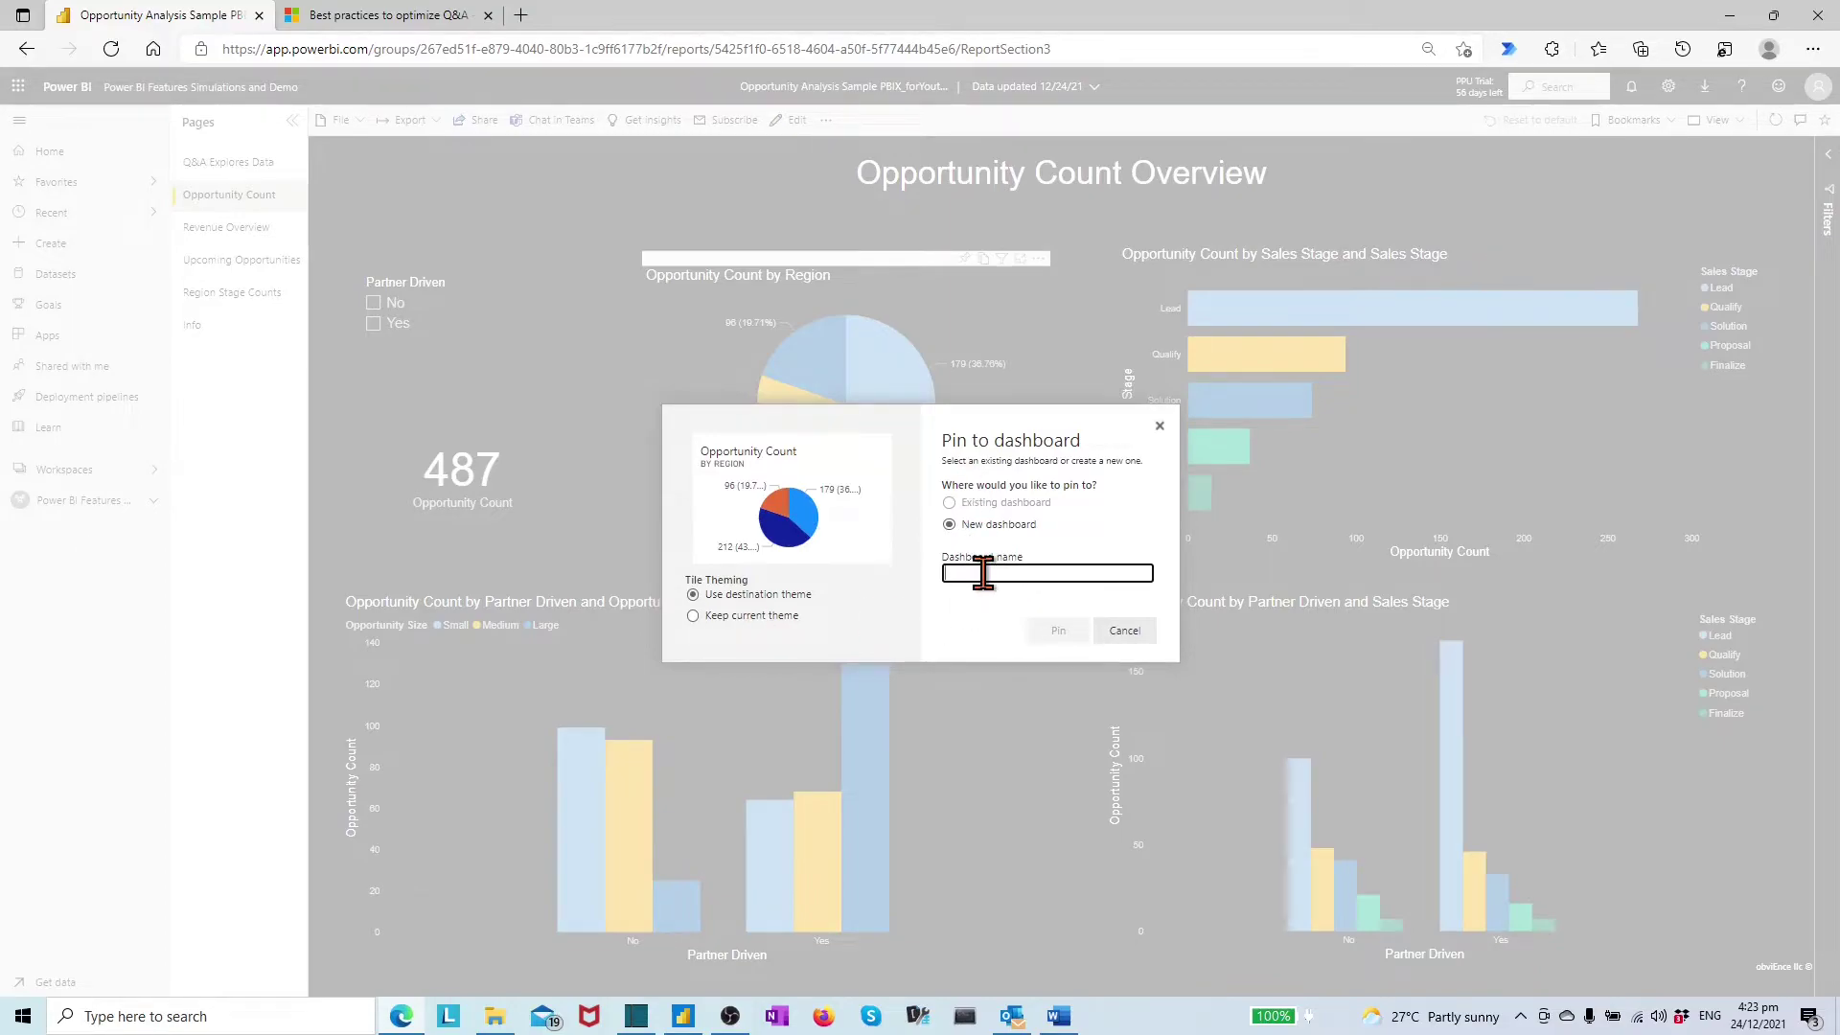
type("Opportunity Overview")
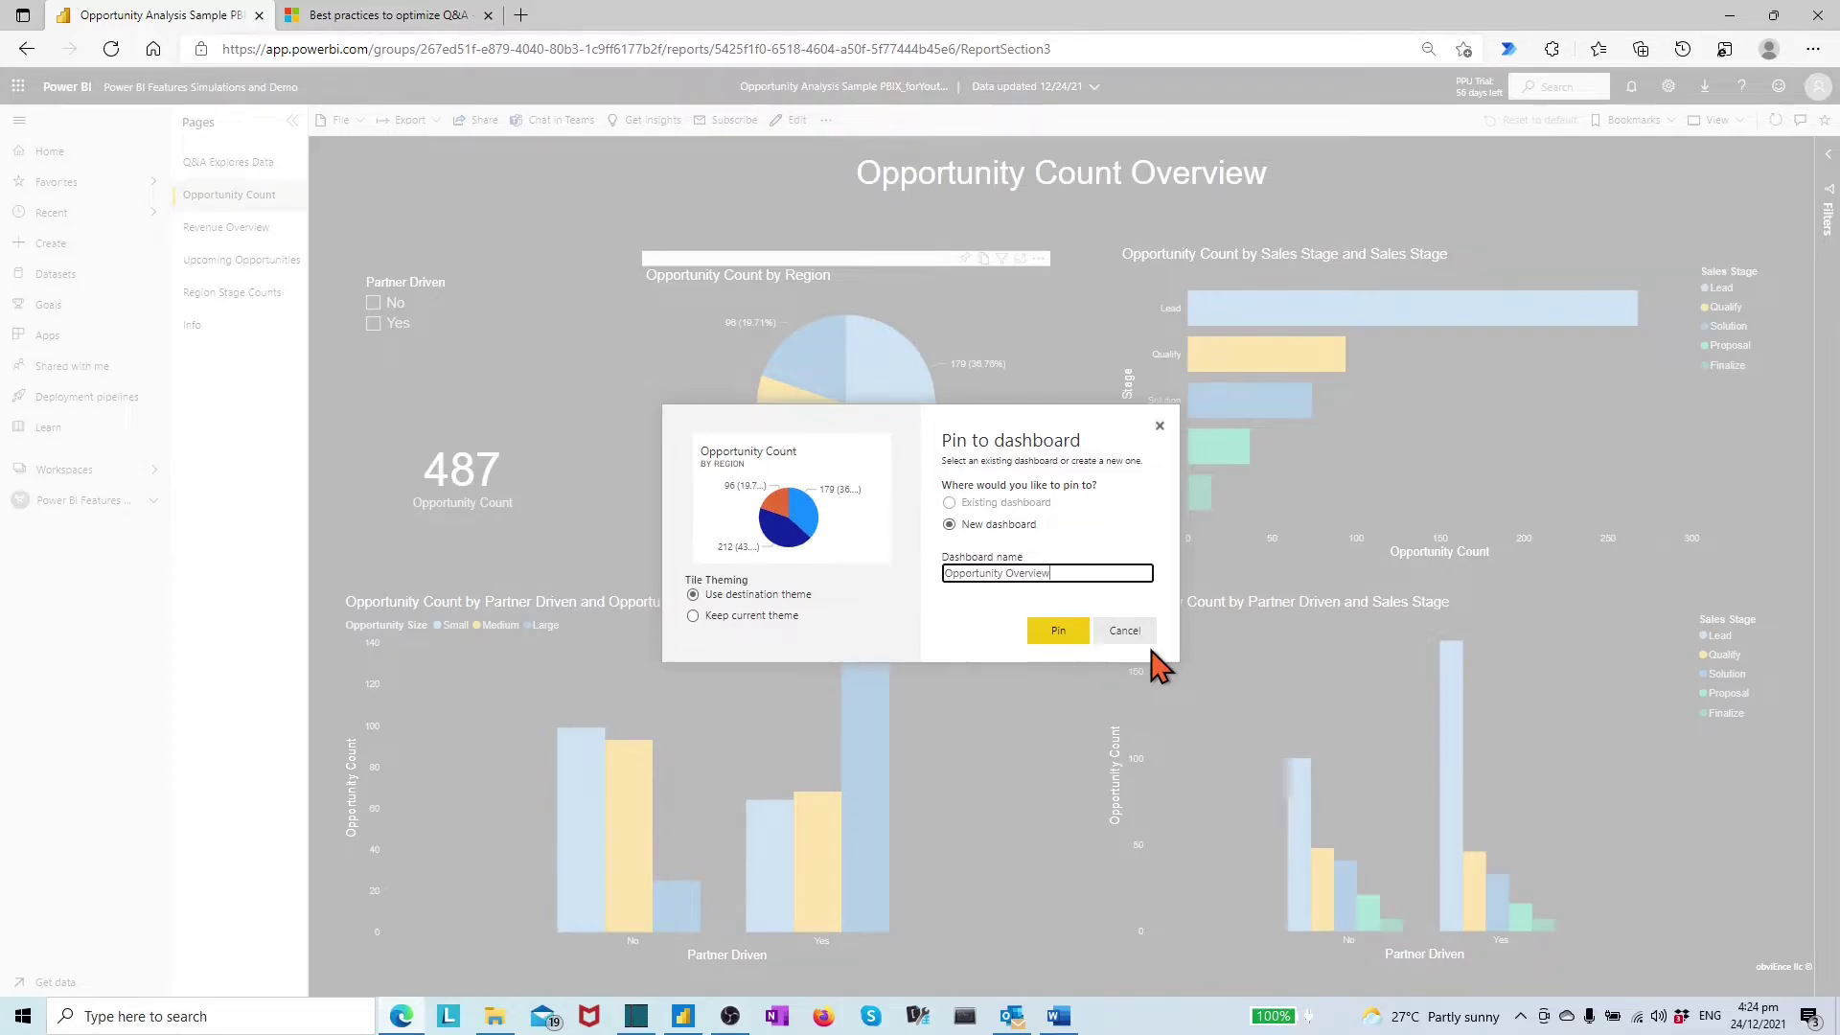
left_click(1065, 636)
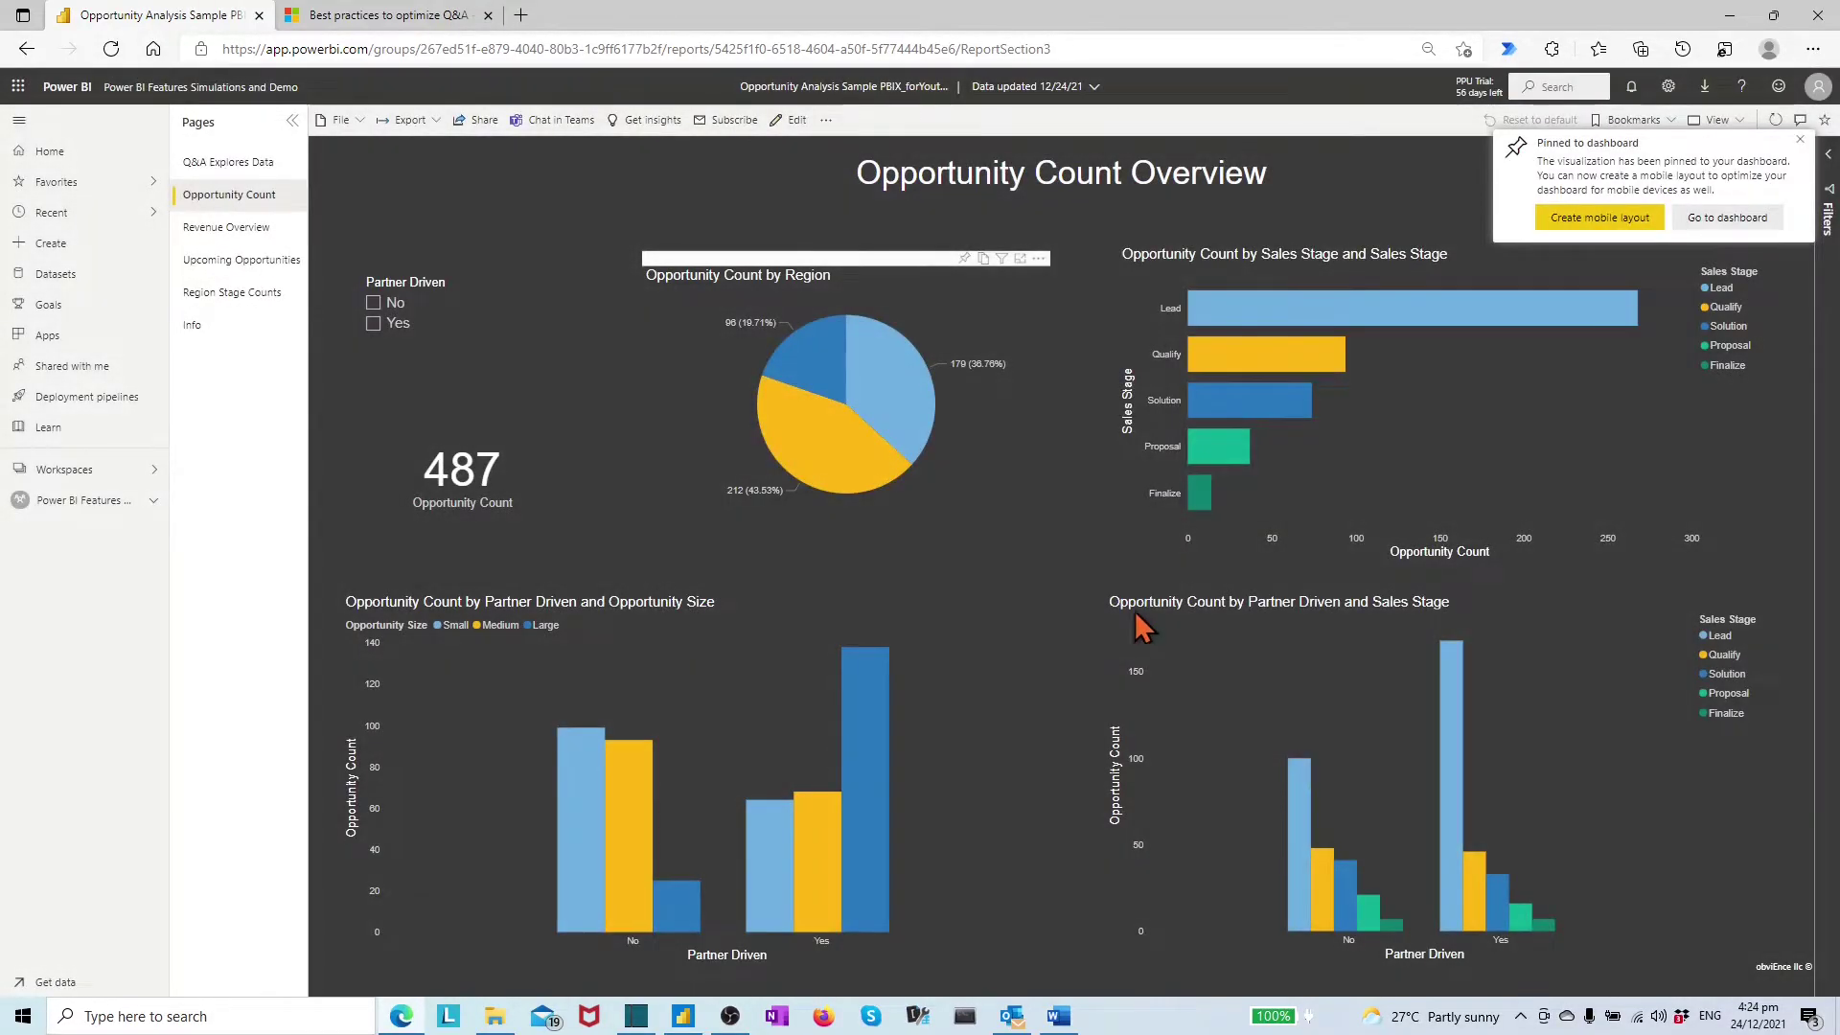
- Open the Opportunity Overview dashboard, start Q&A, then leave Q&A again
left_click(1724, 220)
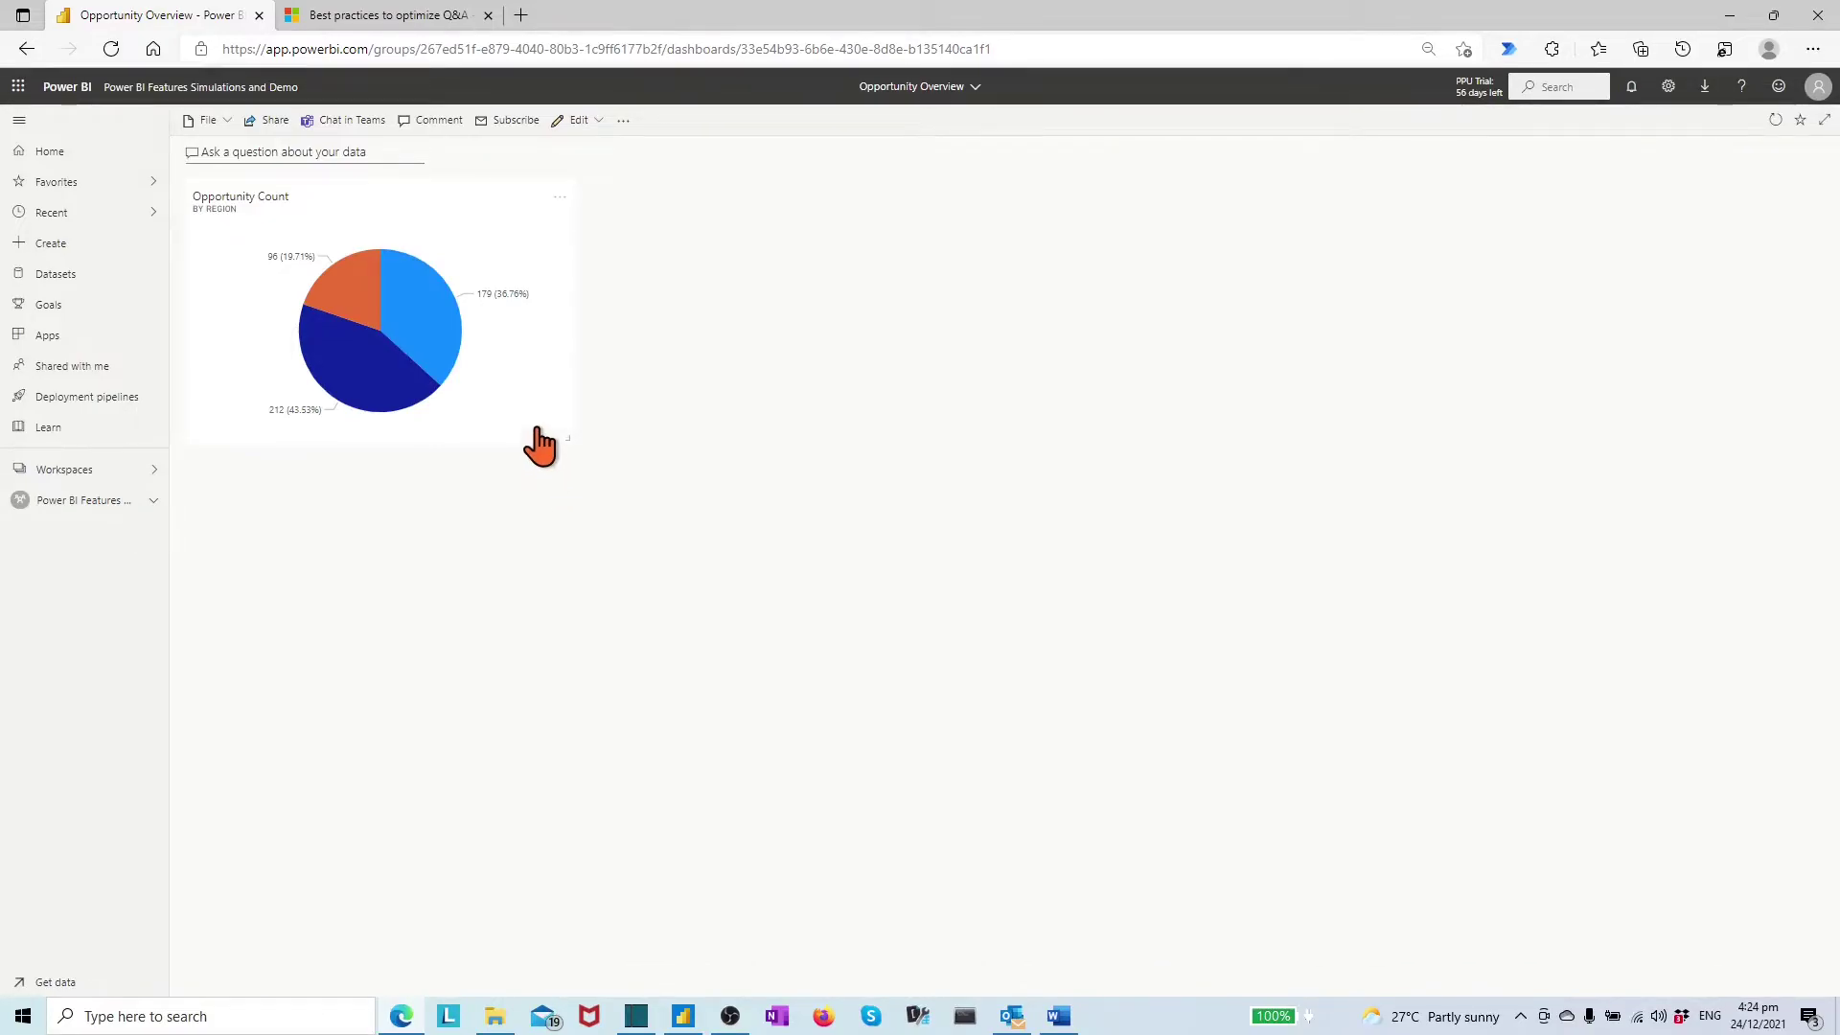
left_click(328, 151)
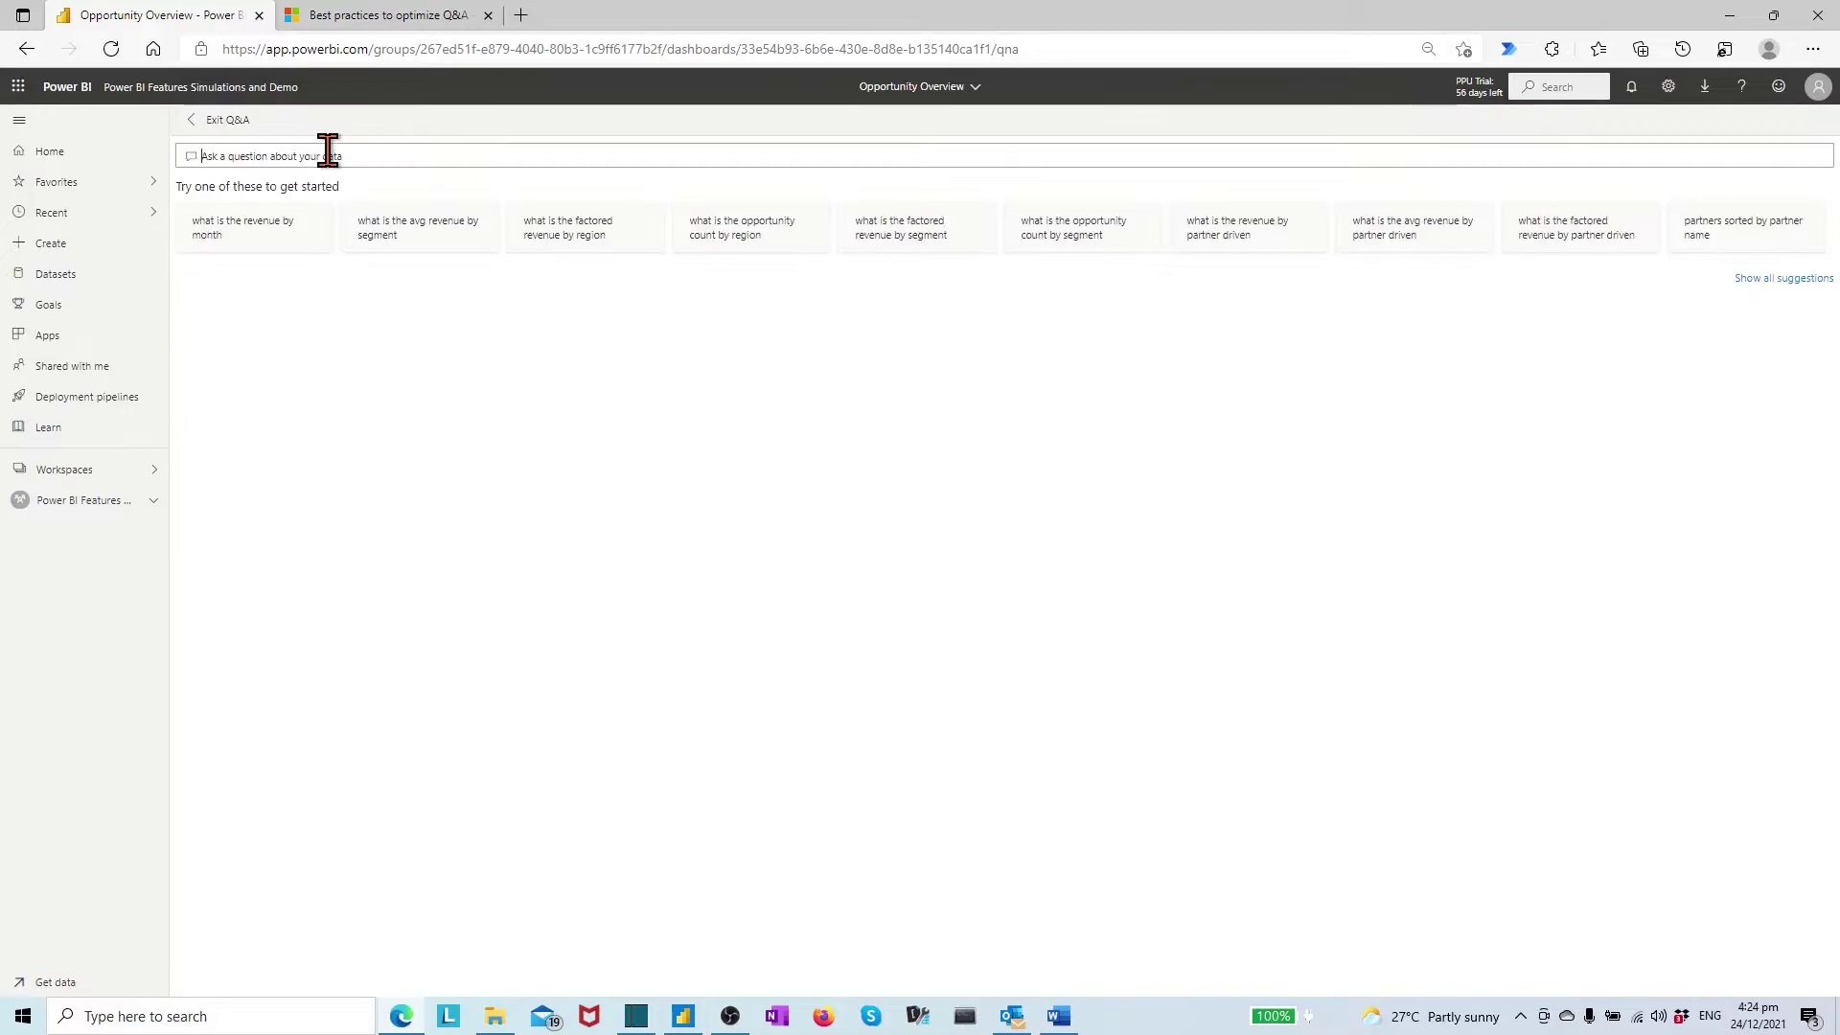
left_click(204, 120)
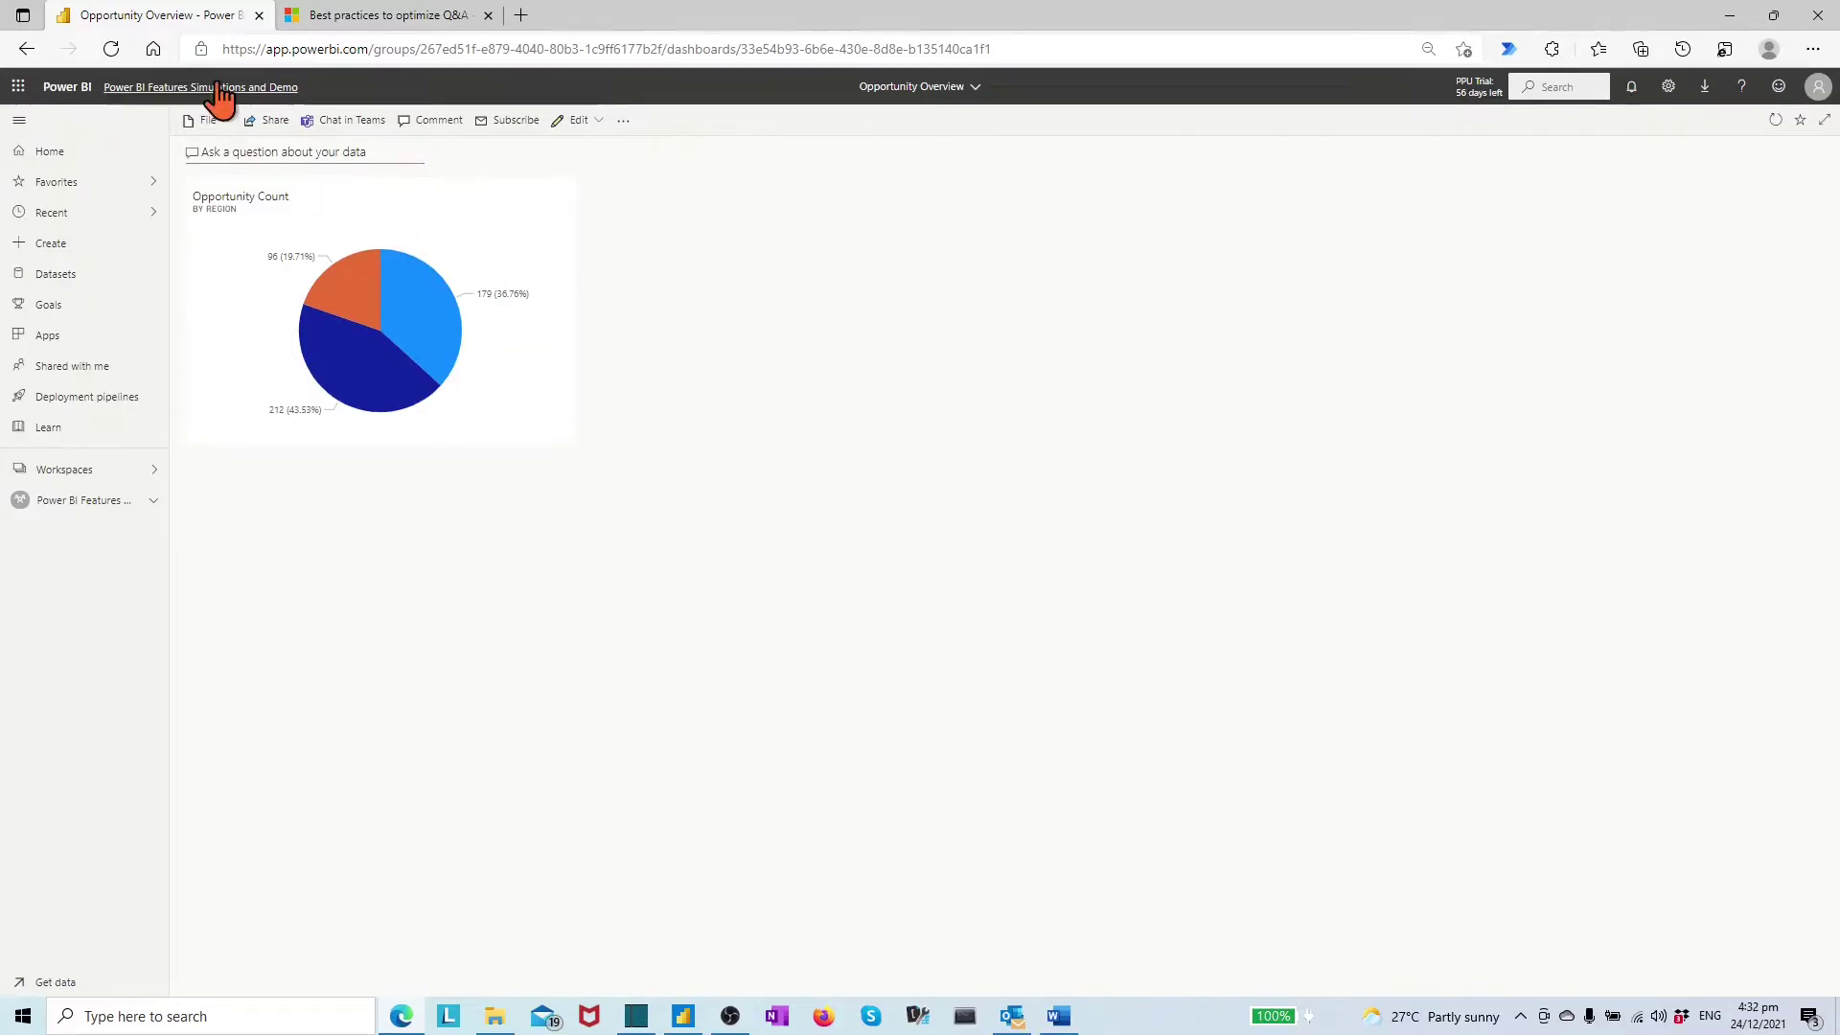
- Pin the opportunity size column chart from the report's Opportunity Count page to the dashboard
left_click(226, 89)
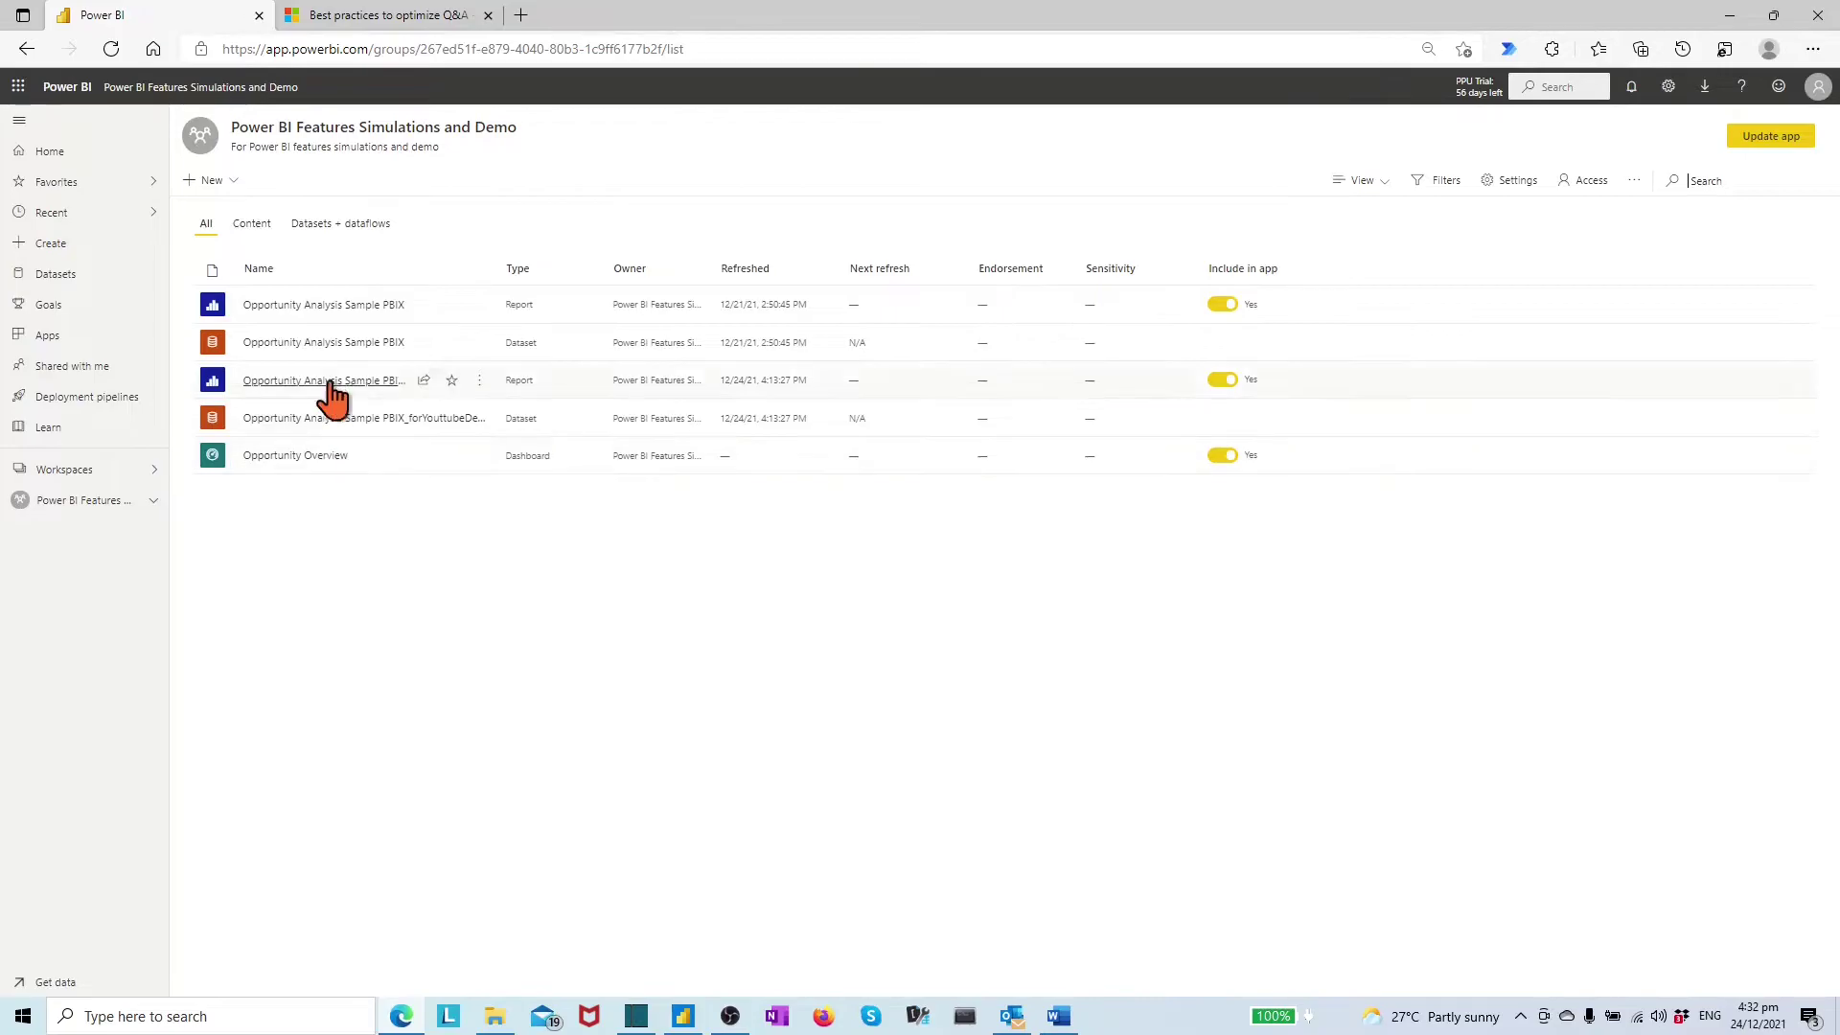
left_click(325, 382)
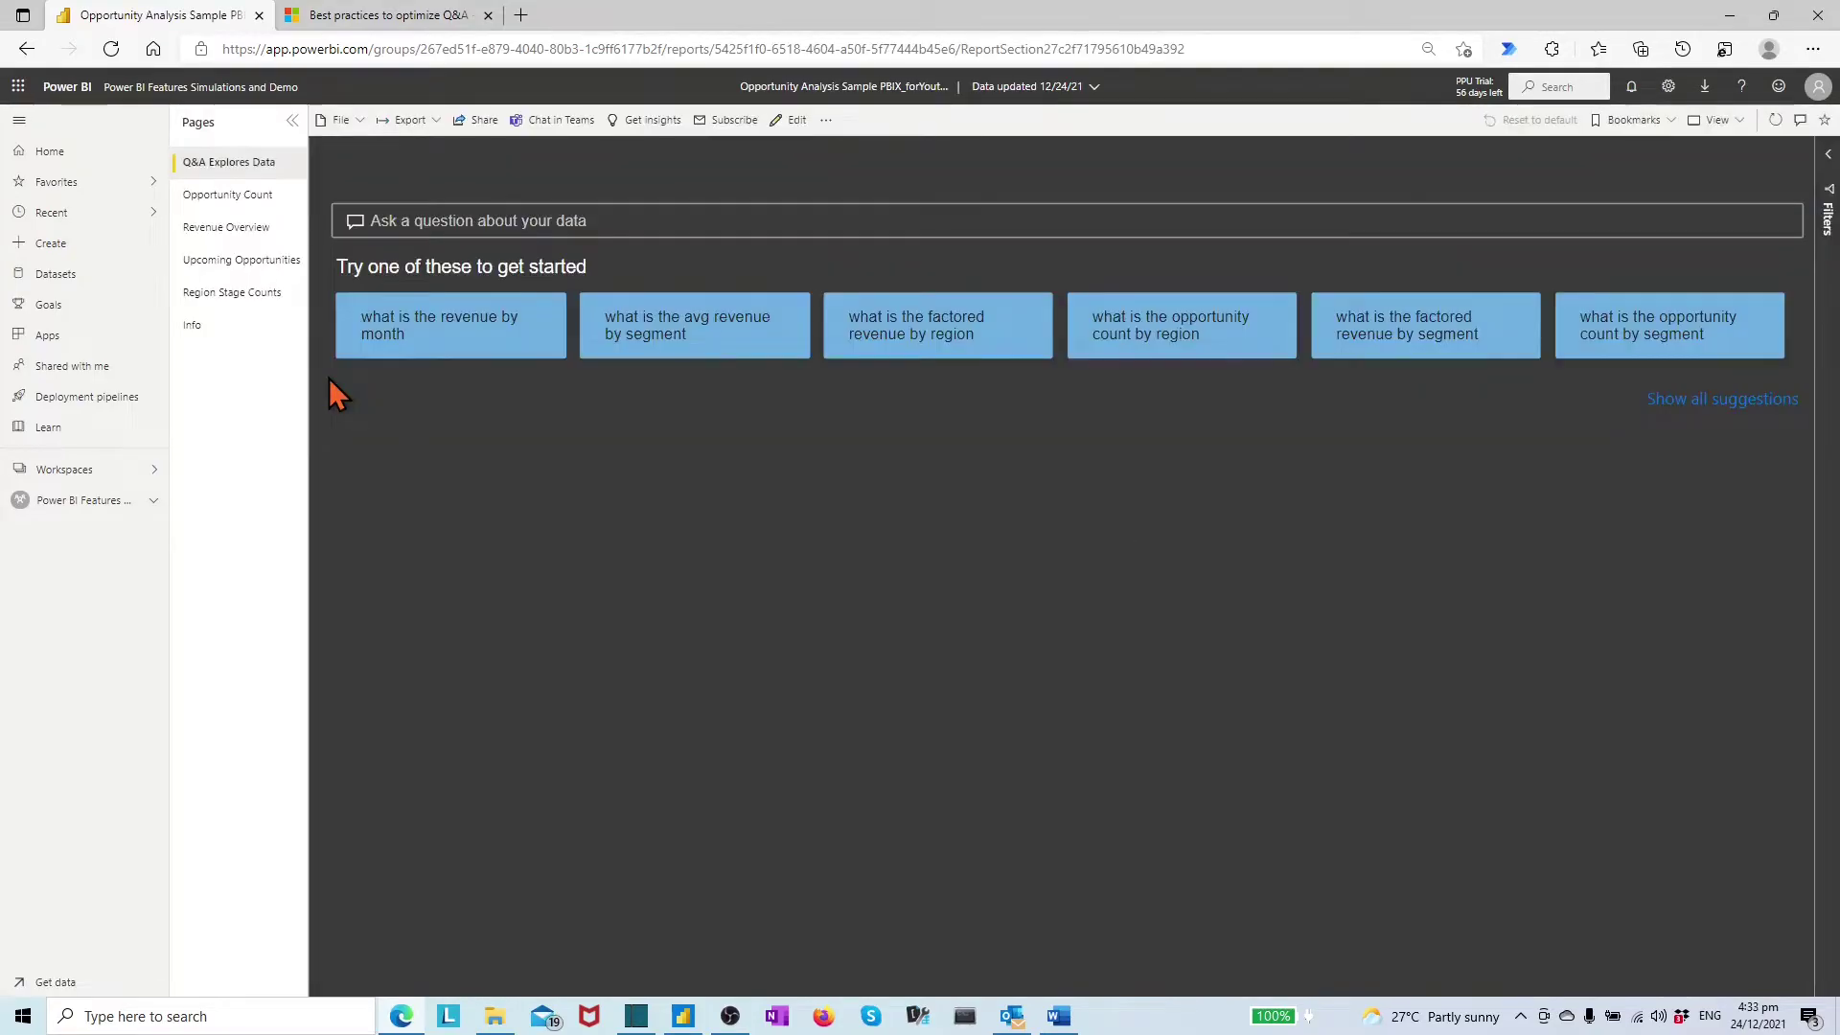
left_click(230, 196)
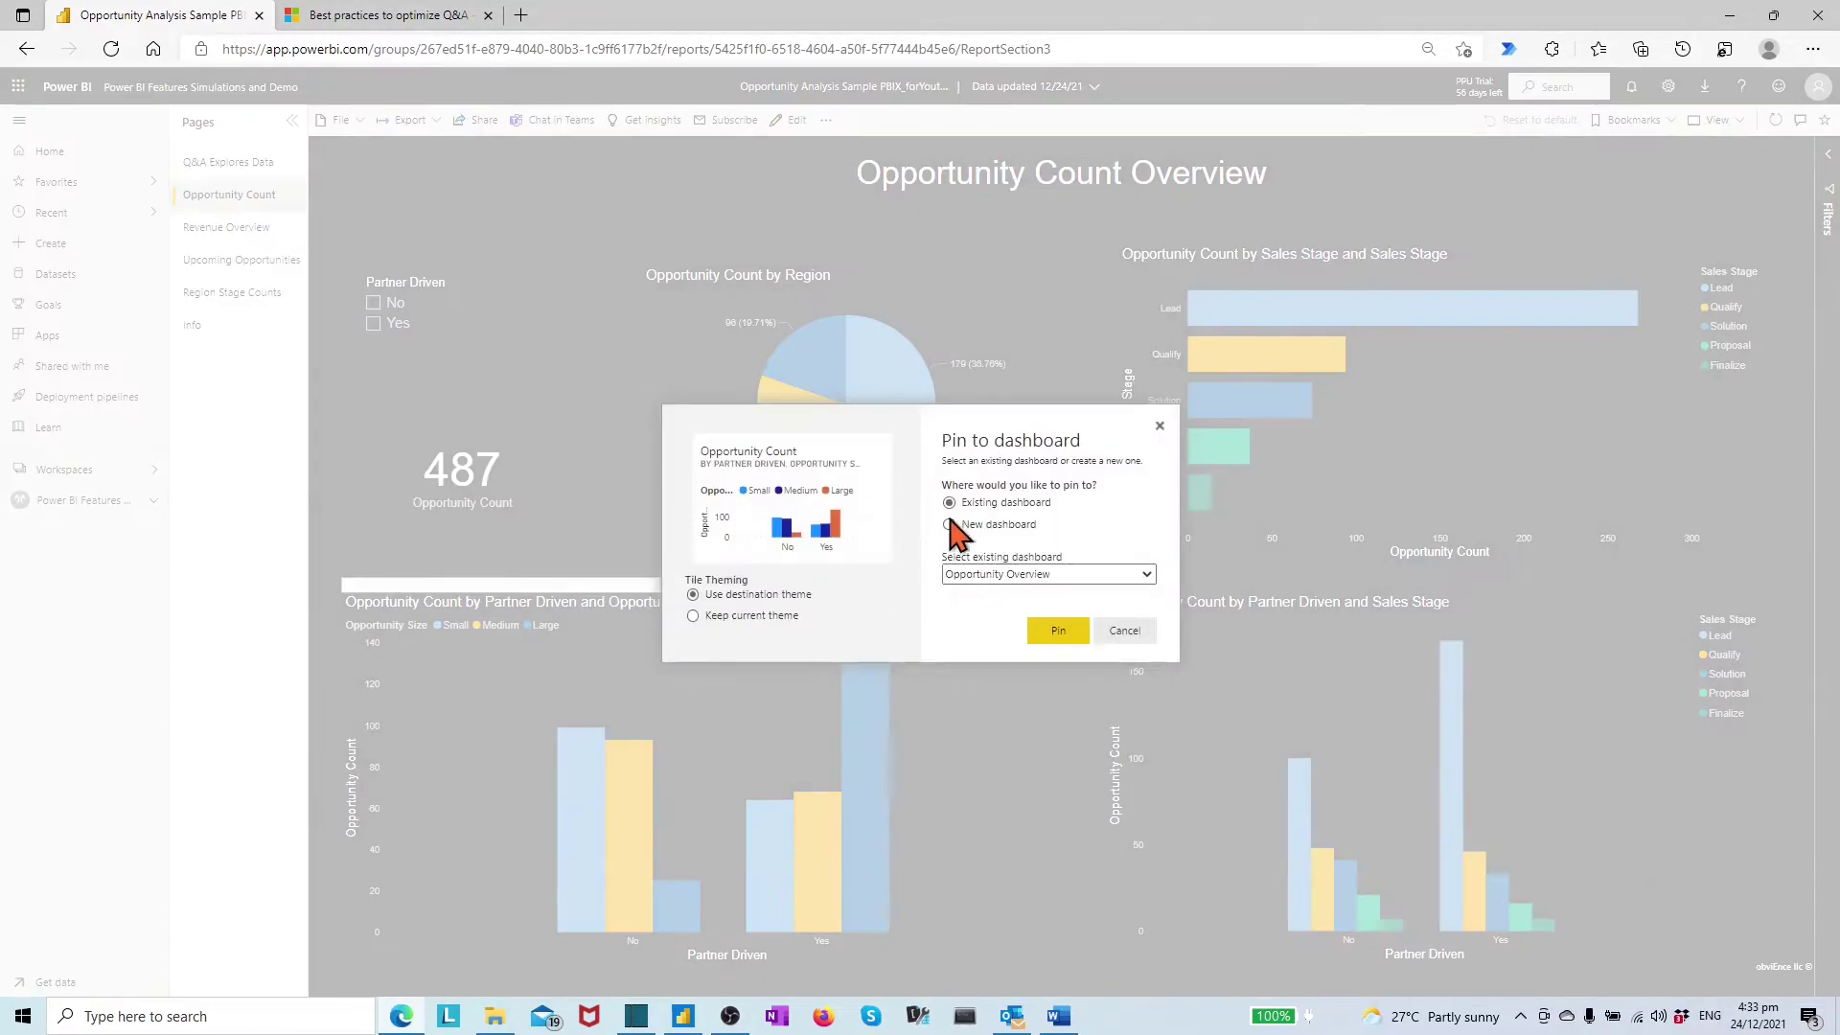
left_click(1058, 630)
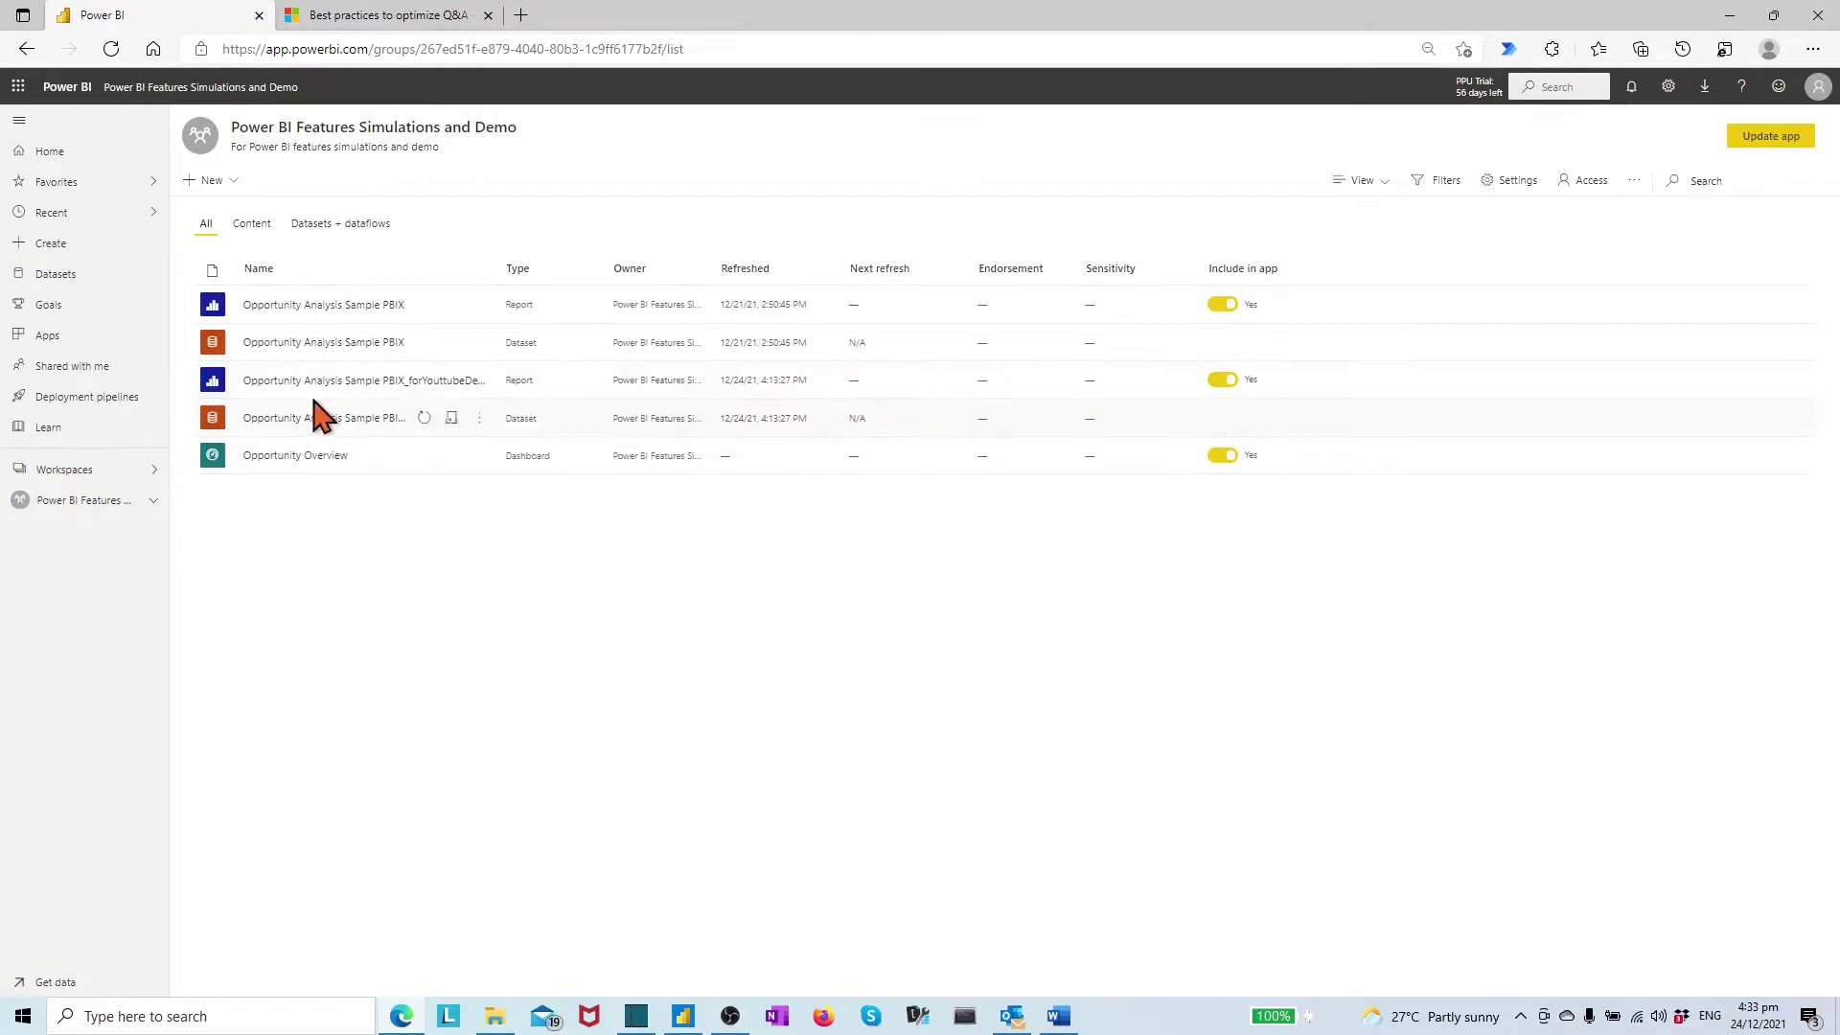
- Pin the Revenue by Region pie chart and revenue by sales stage chart to Opportunity Overview
left_click(308, 414)
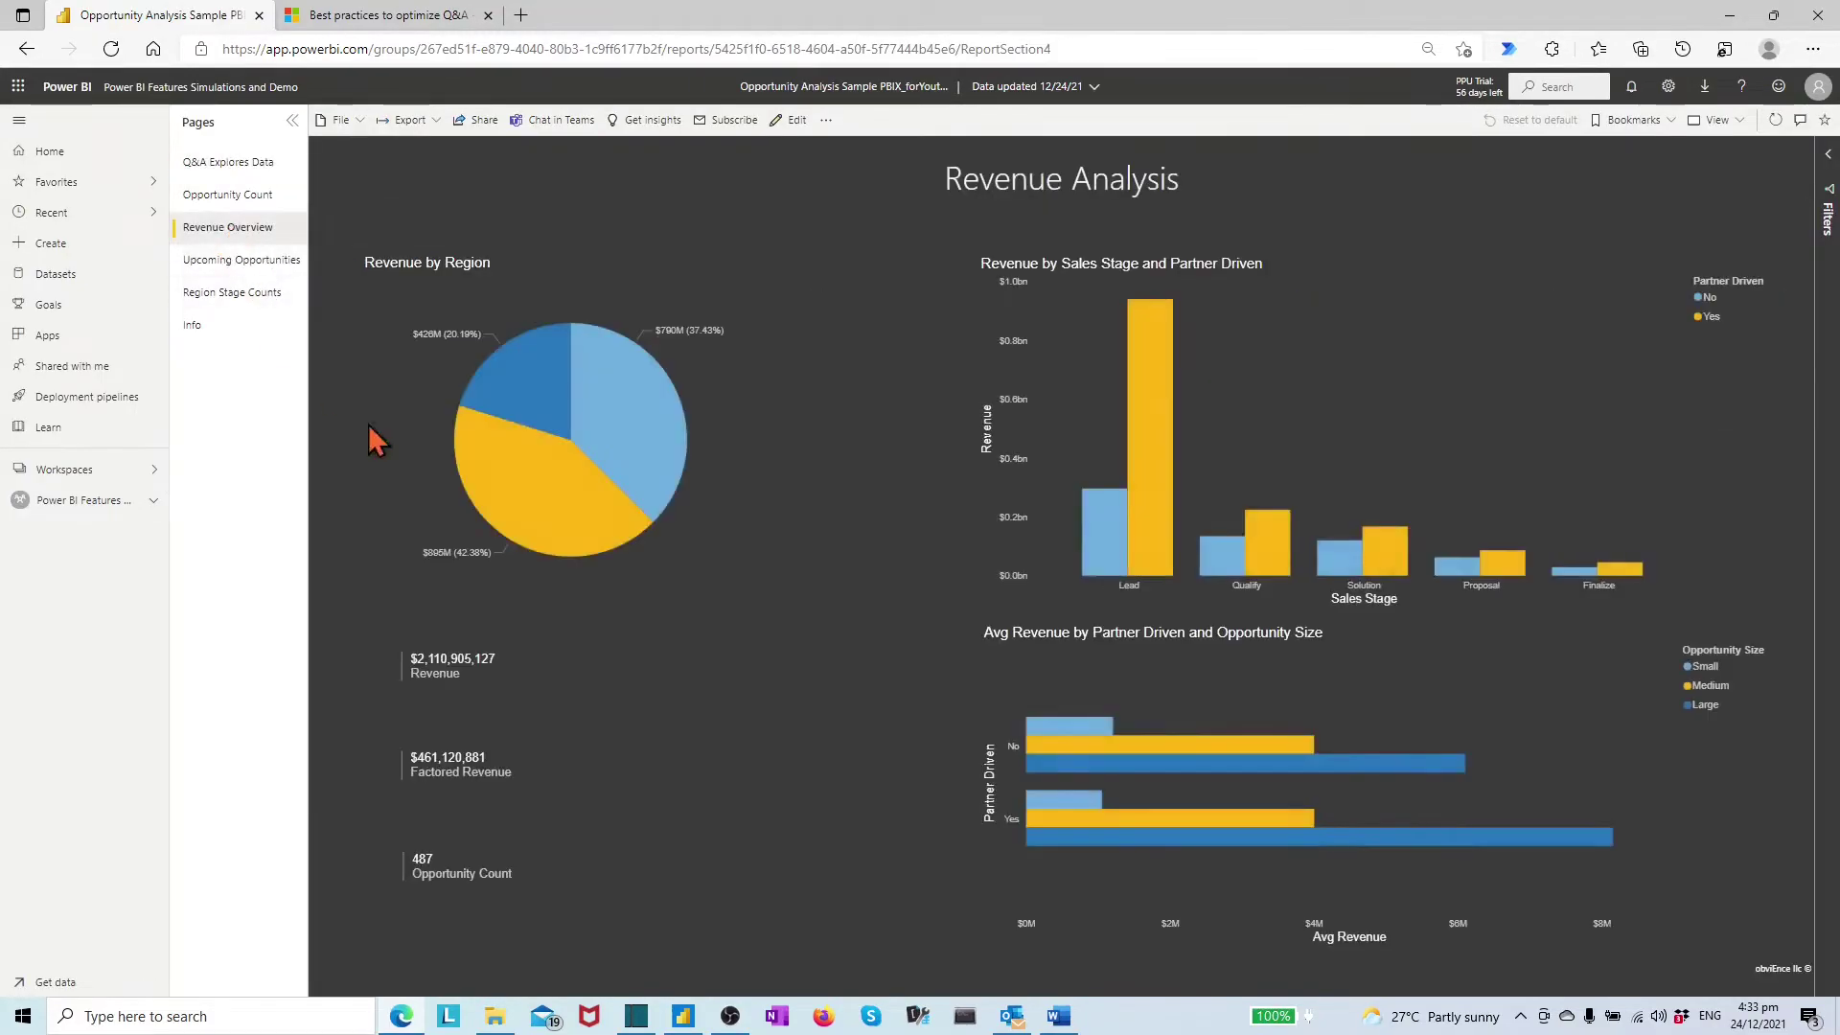
left_click(693, 247)
left_click(1058, 630)
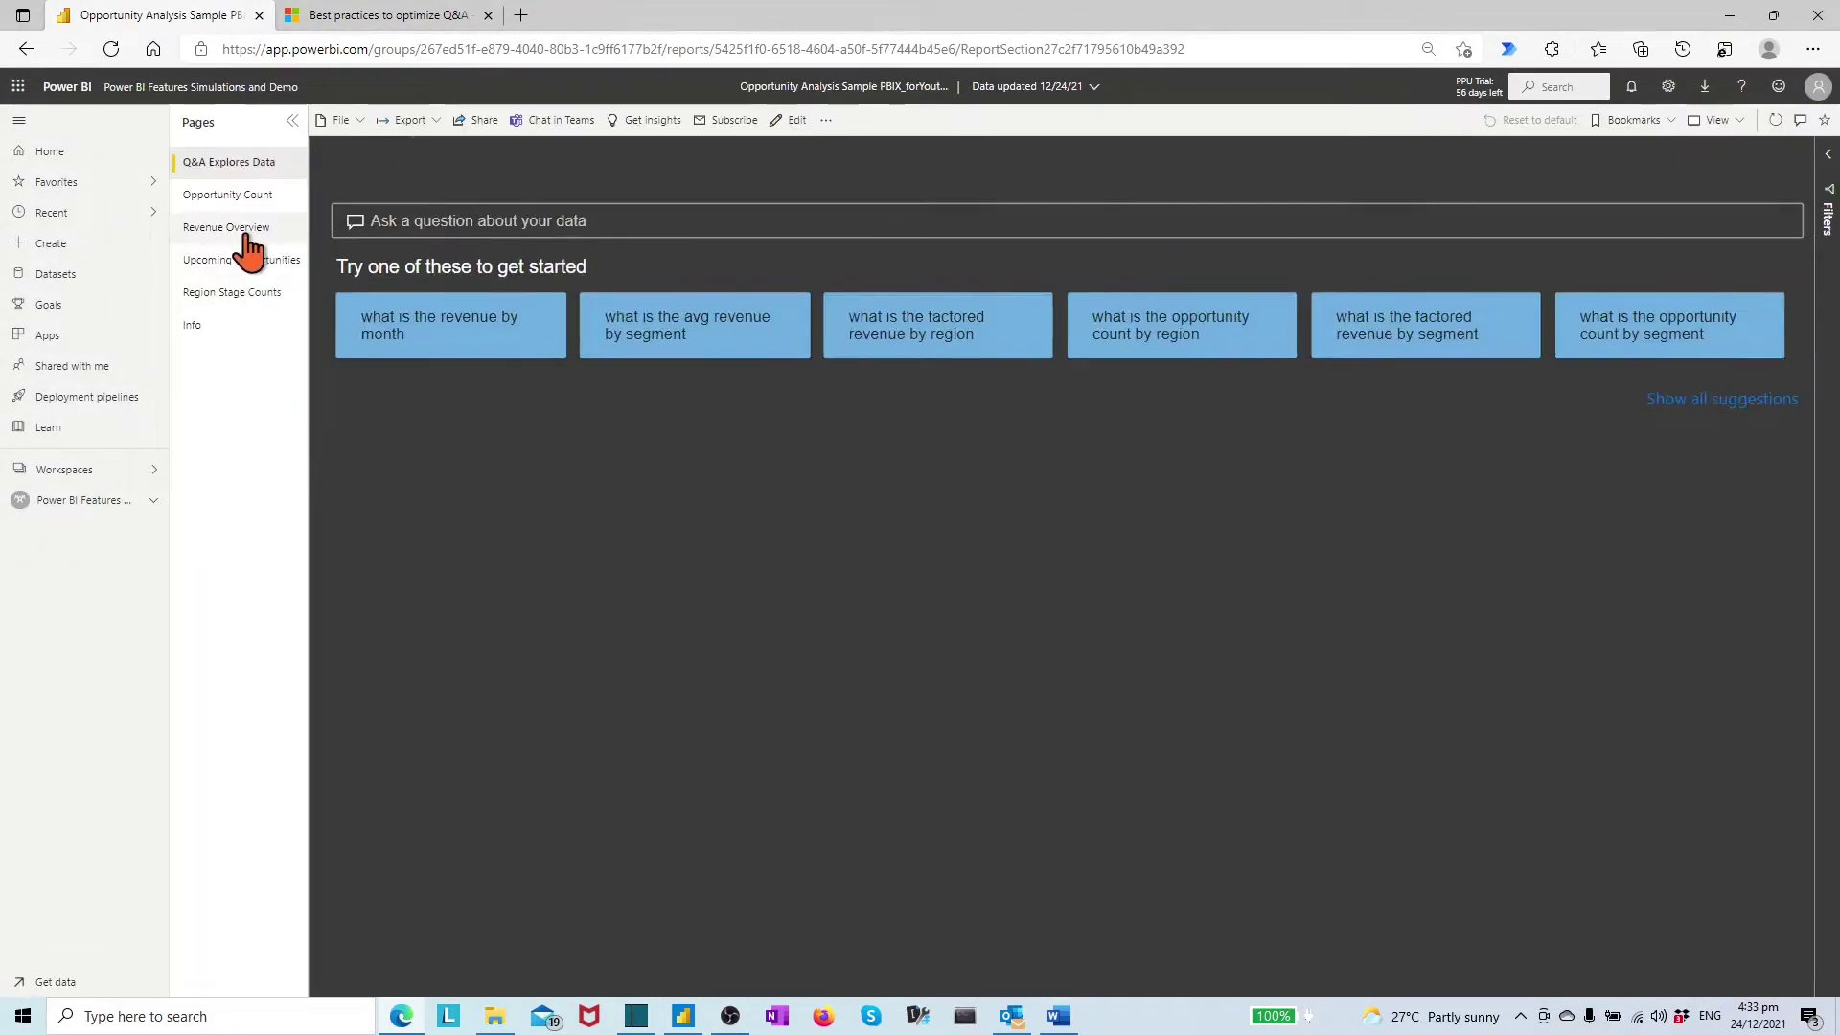
left_click(230, 227)
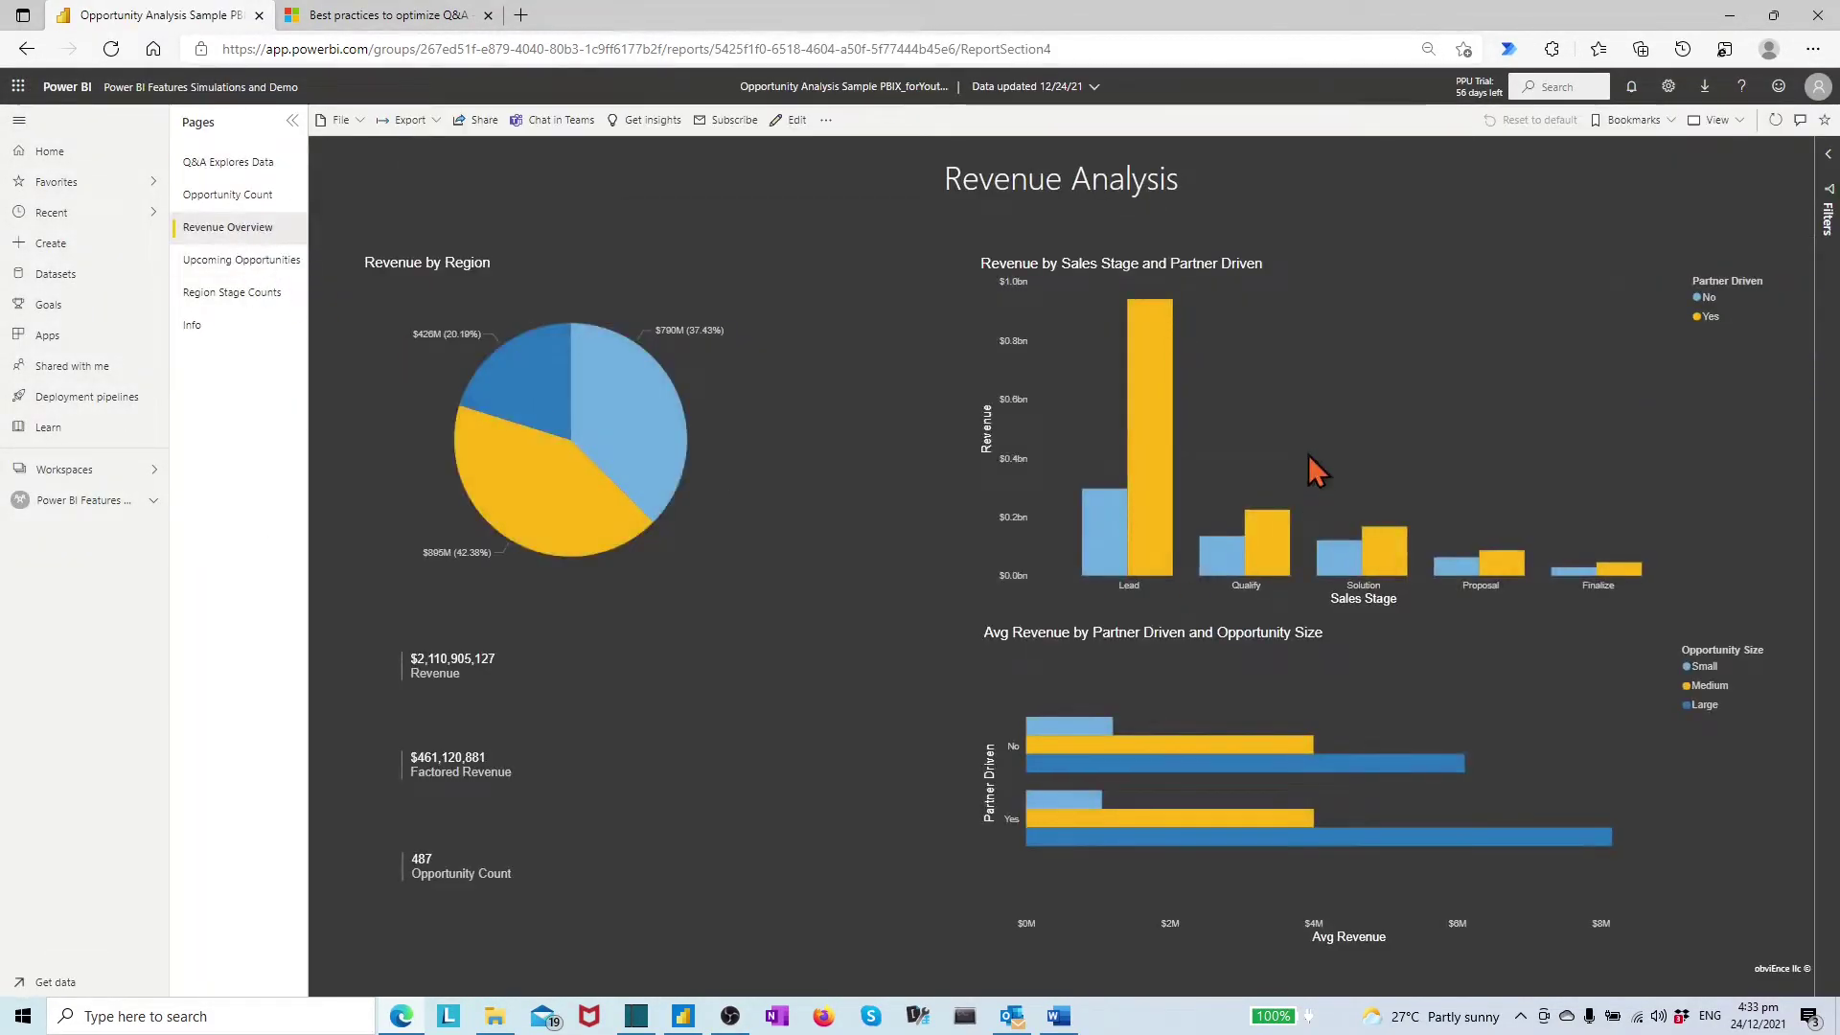
left_click(1695, 250)
left_click(1054, 629)
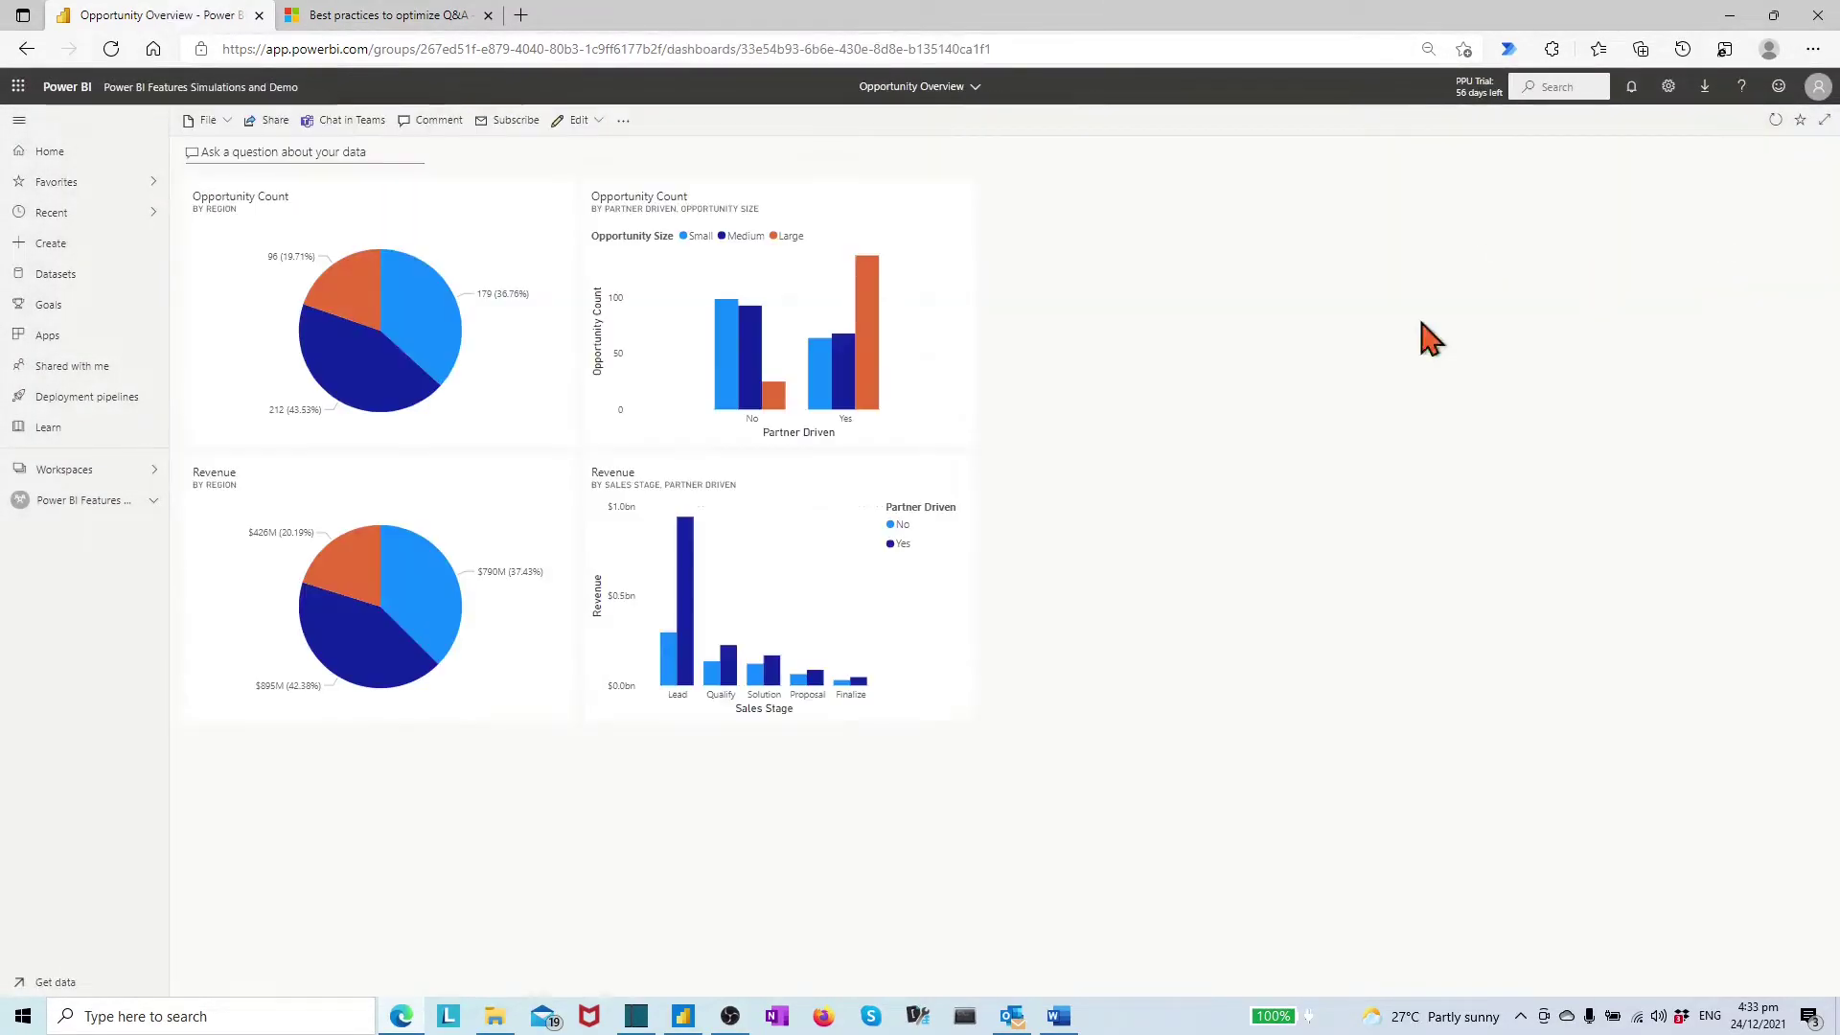
- Pin a chart from the report's Upcoming Opportunities page to the Opportunity Overview dashboard
left_click(254, 88)
left_click(288, 388)
left_click(240, 259)
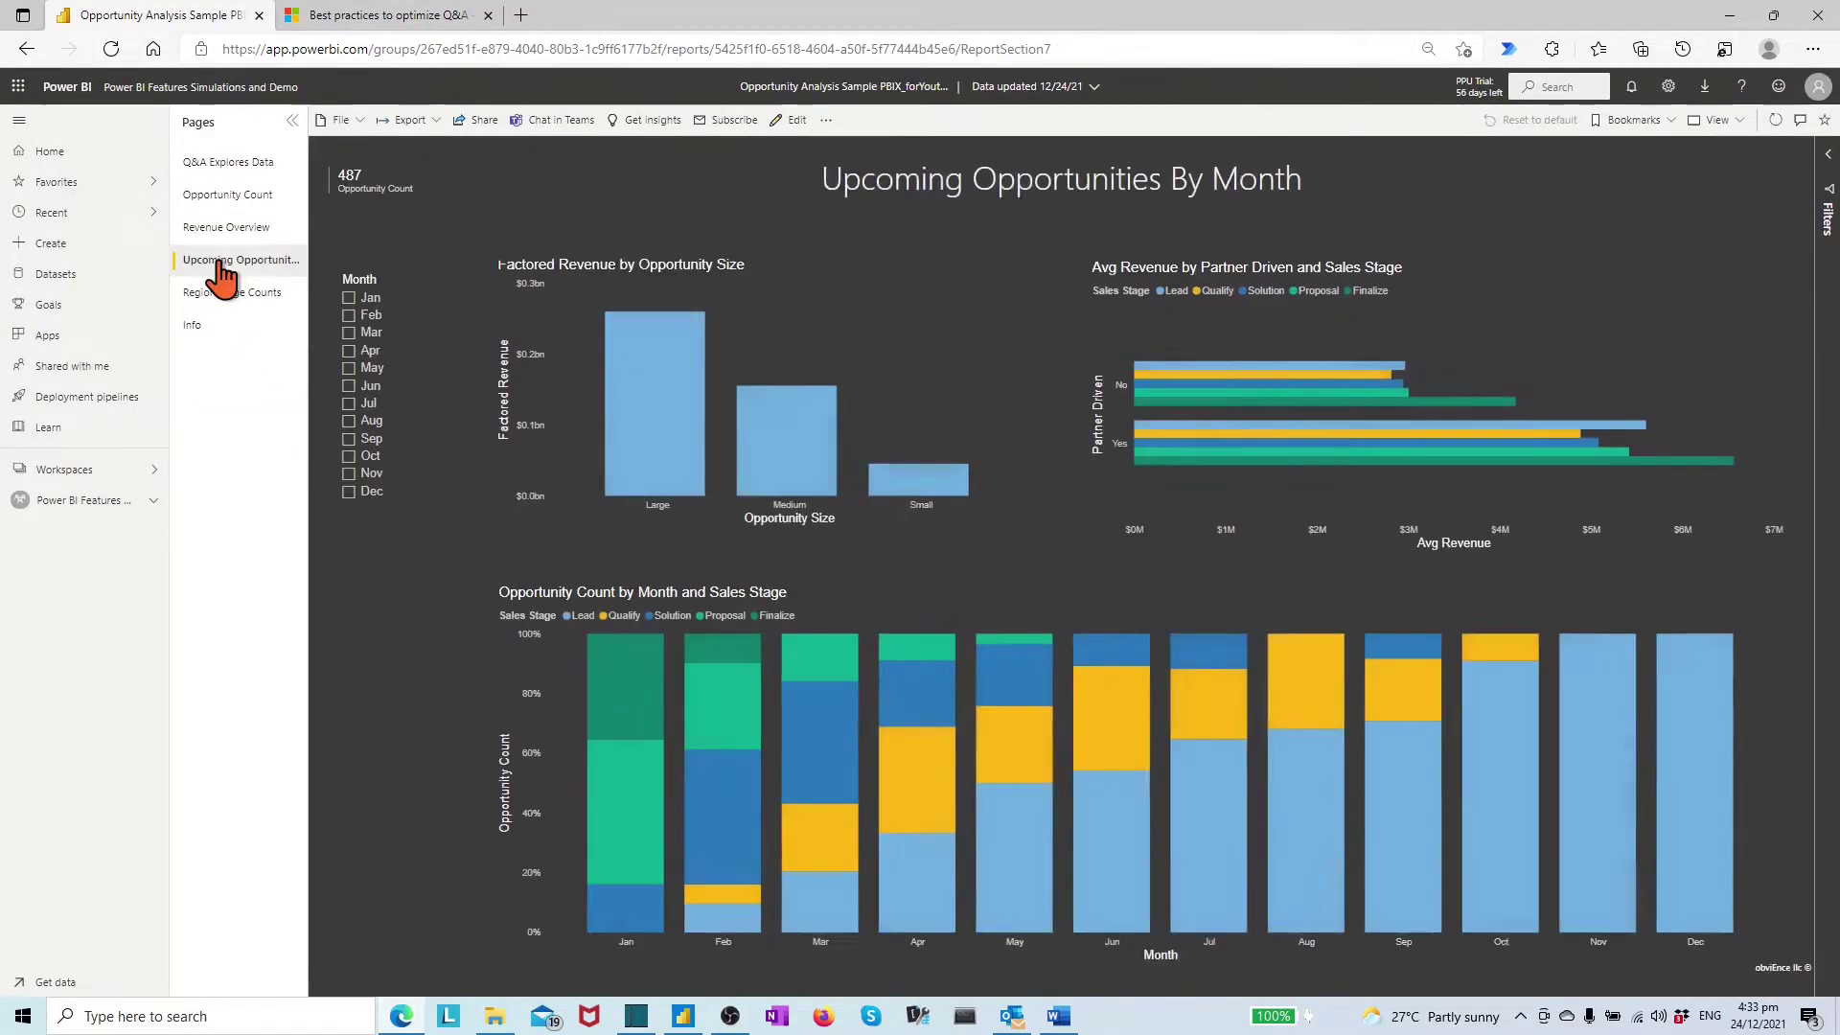
left_click(1691, 575)
left_click(1059, 628)
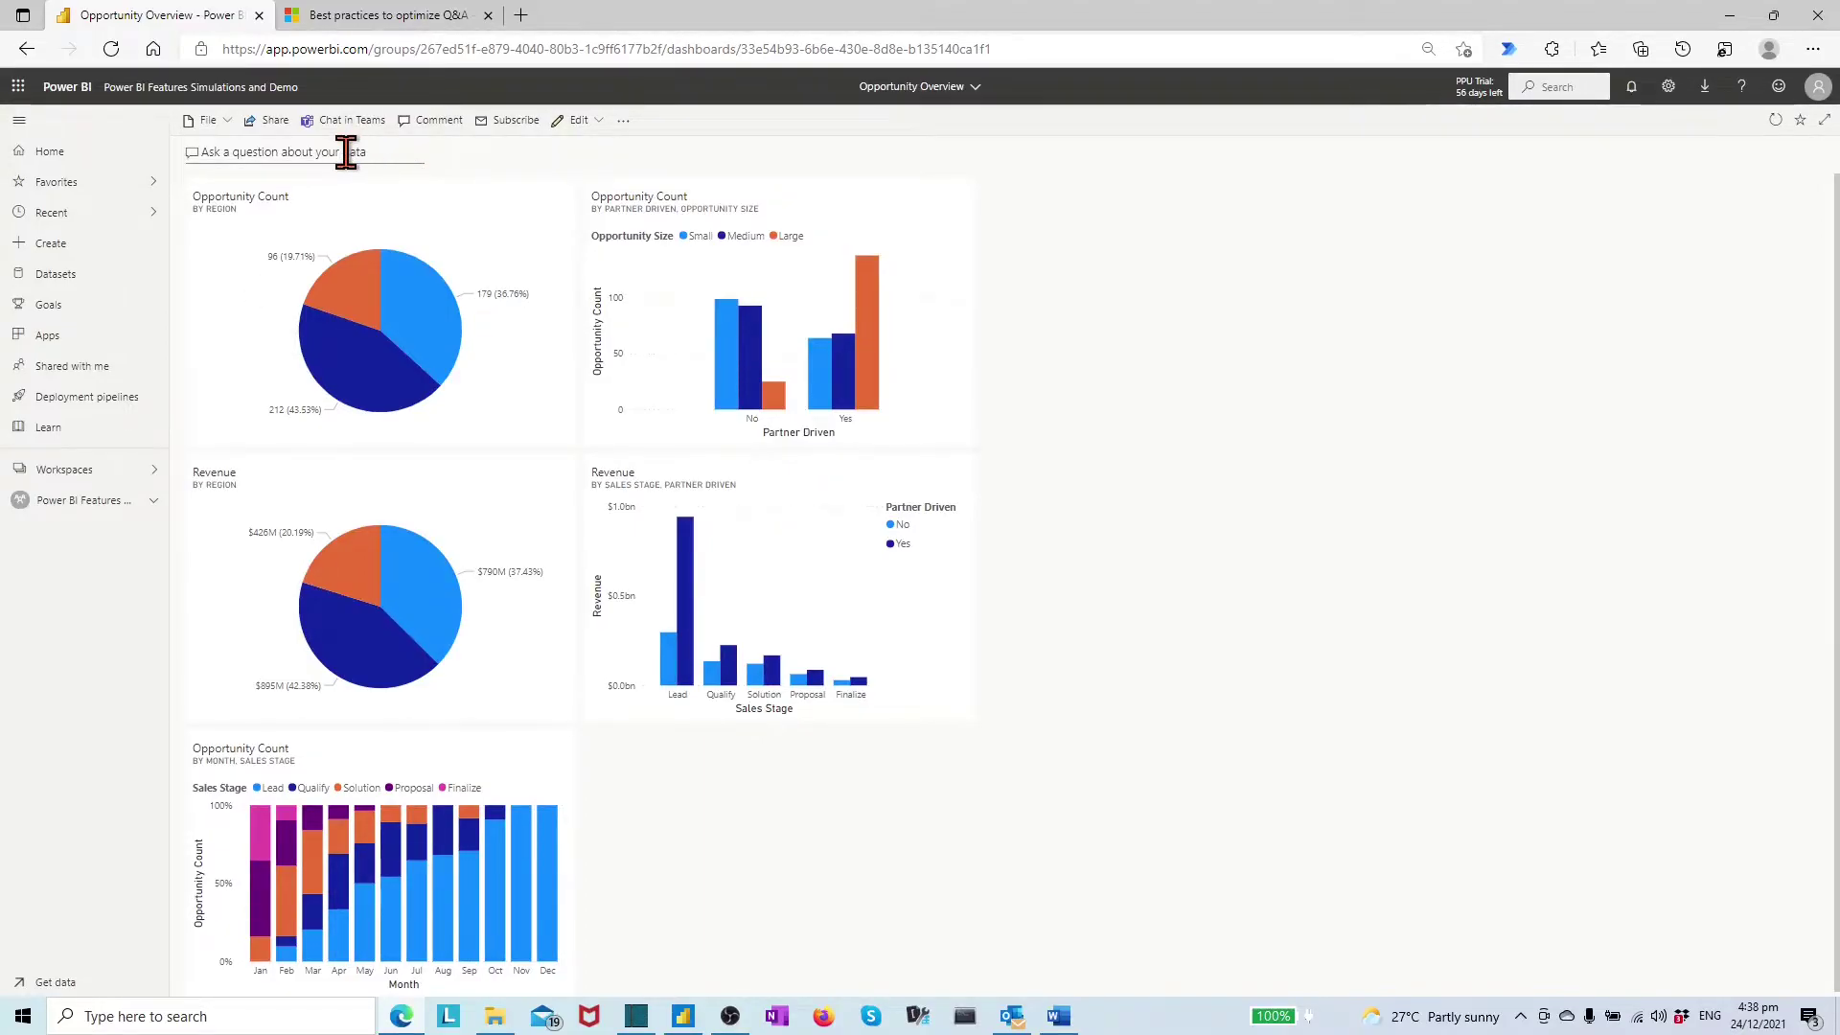
- Ask Q&A for 'top opportunity name by factored revenue by sales stage name' as a table
left_click(345, 152)
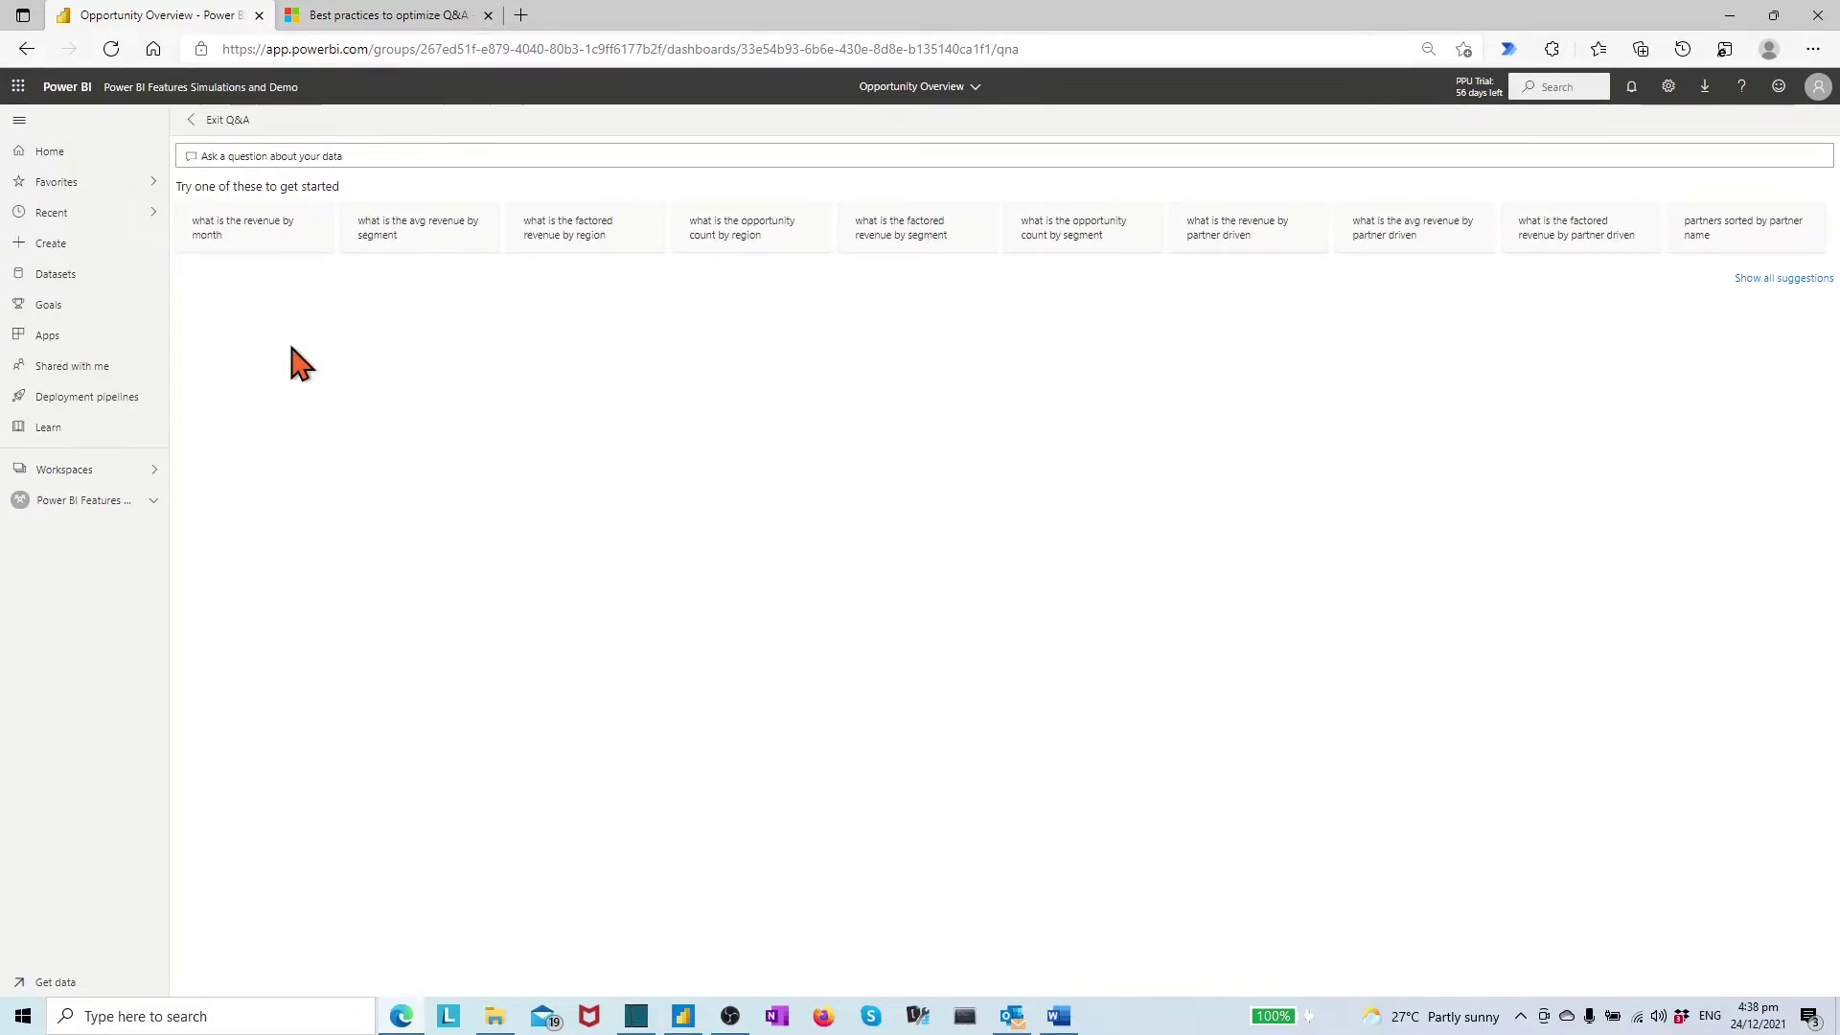
type("top opportunity ")
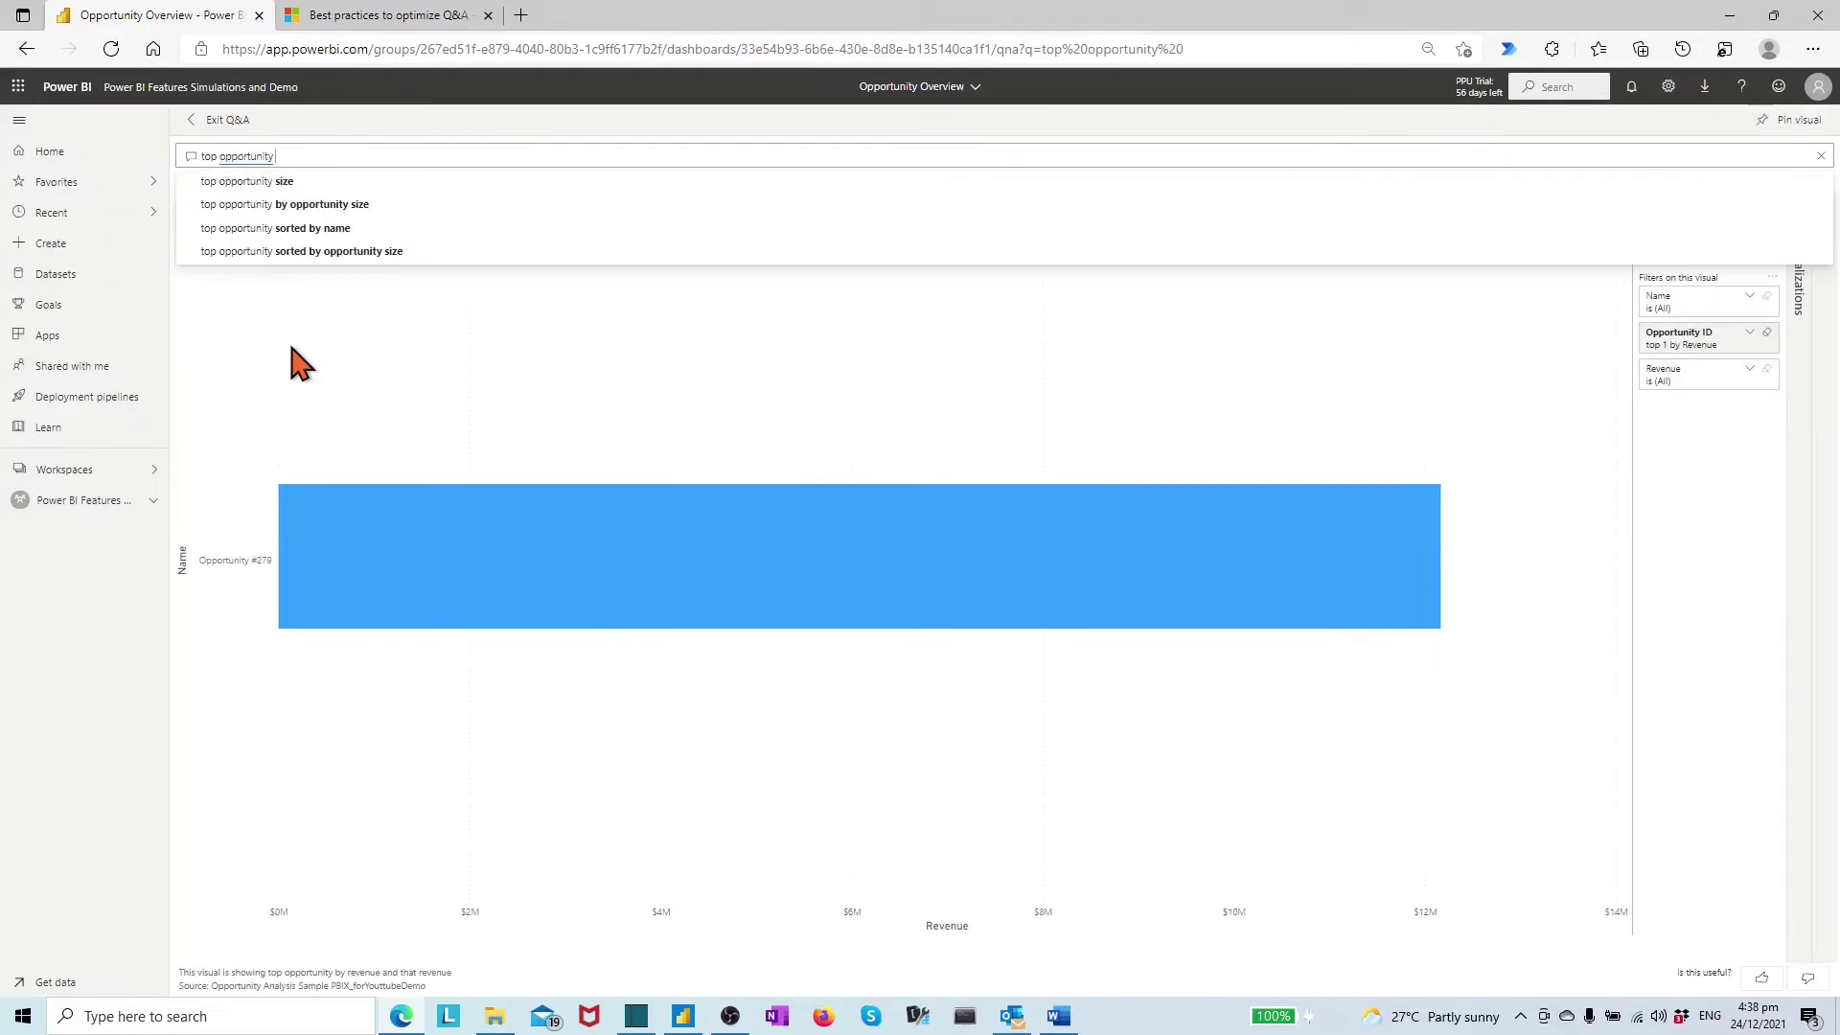
type("name by facto")
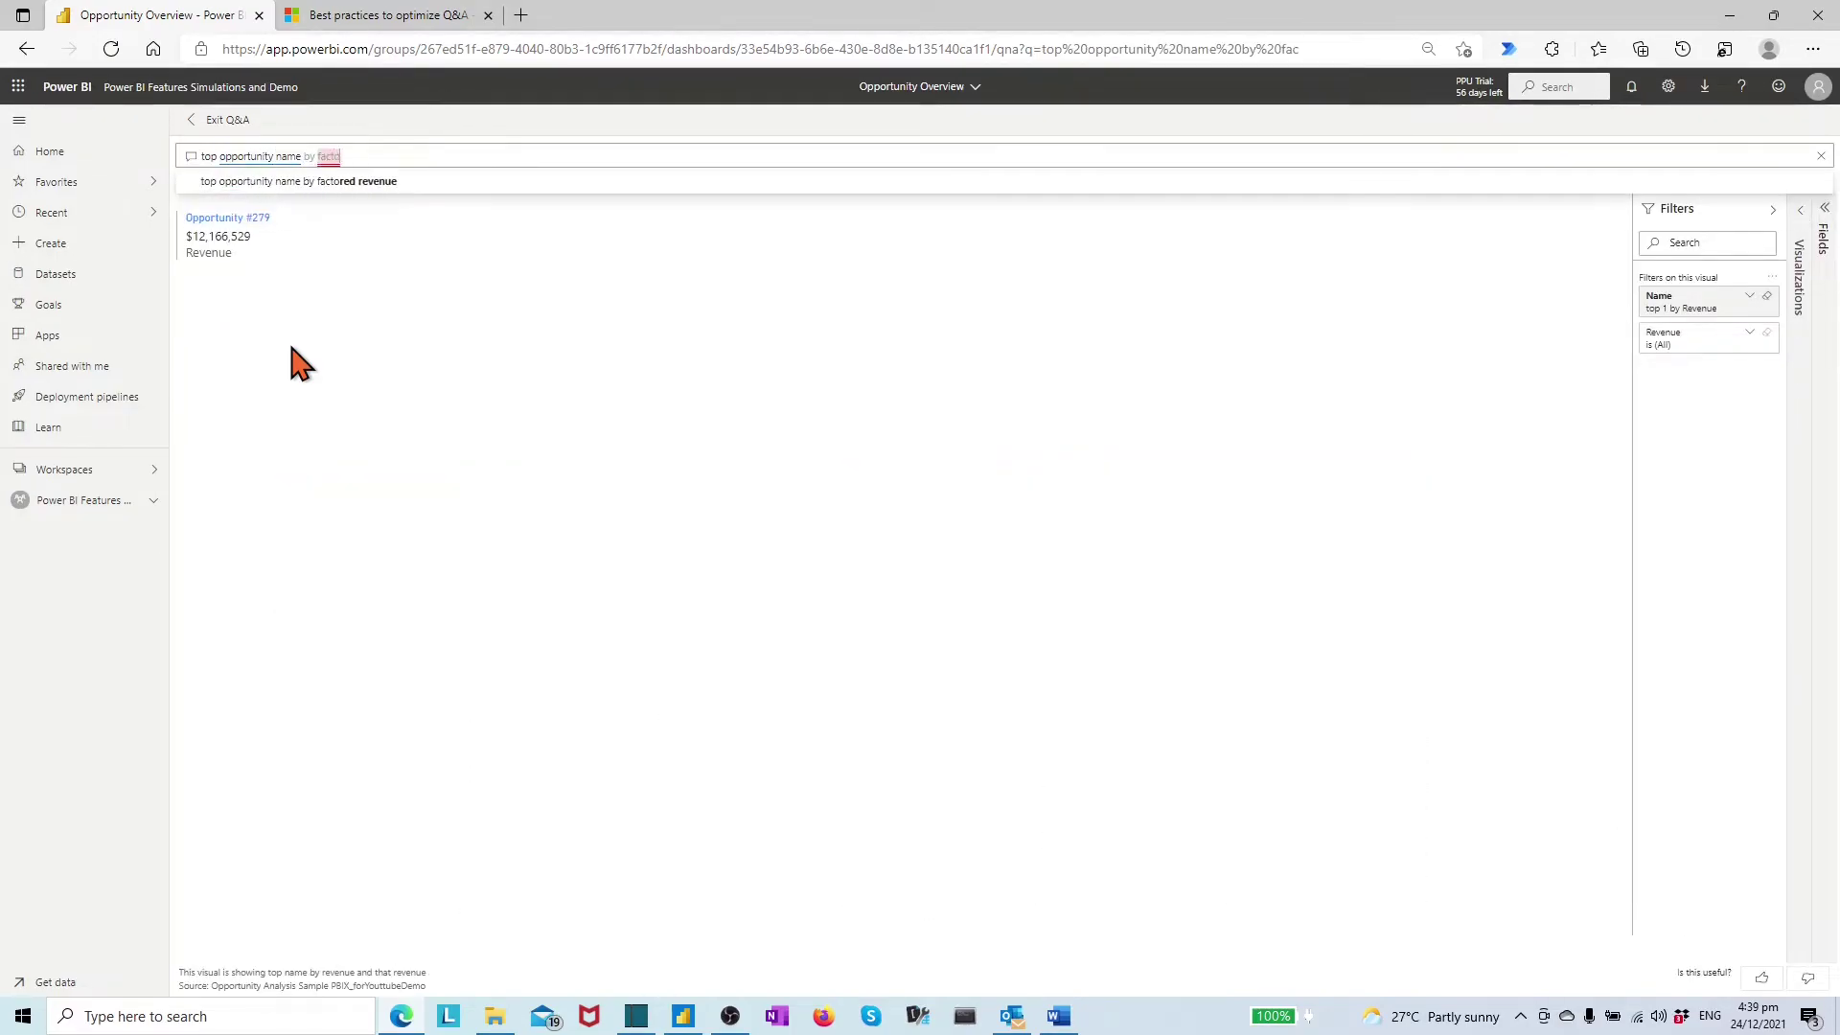
type("red")
left_click(537, 181)
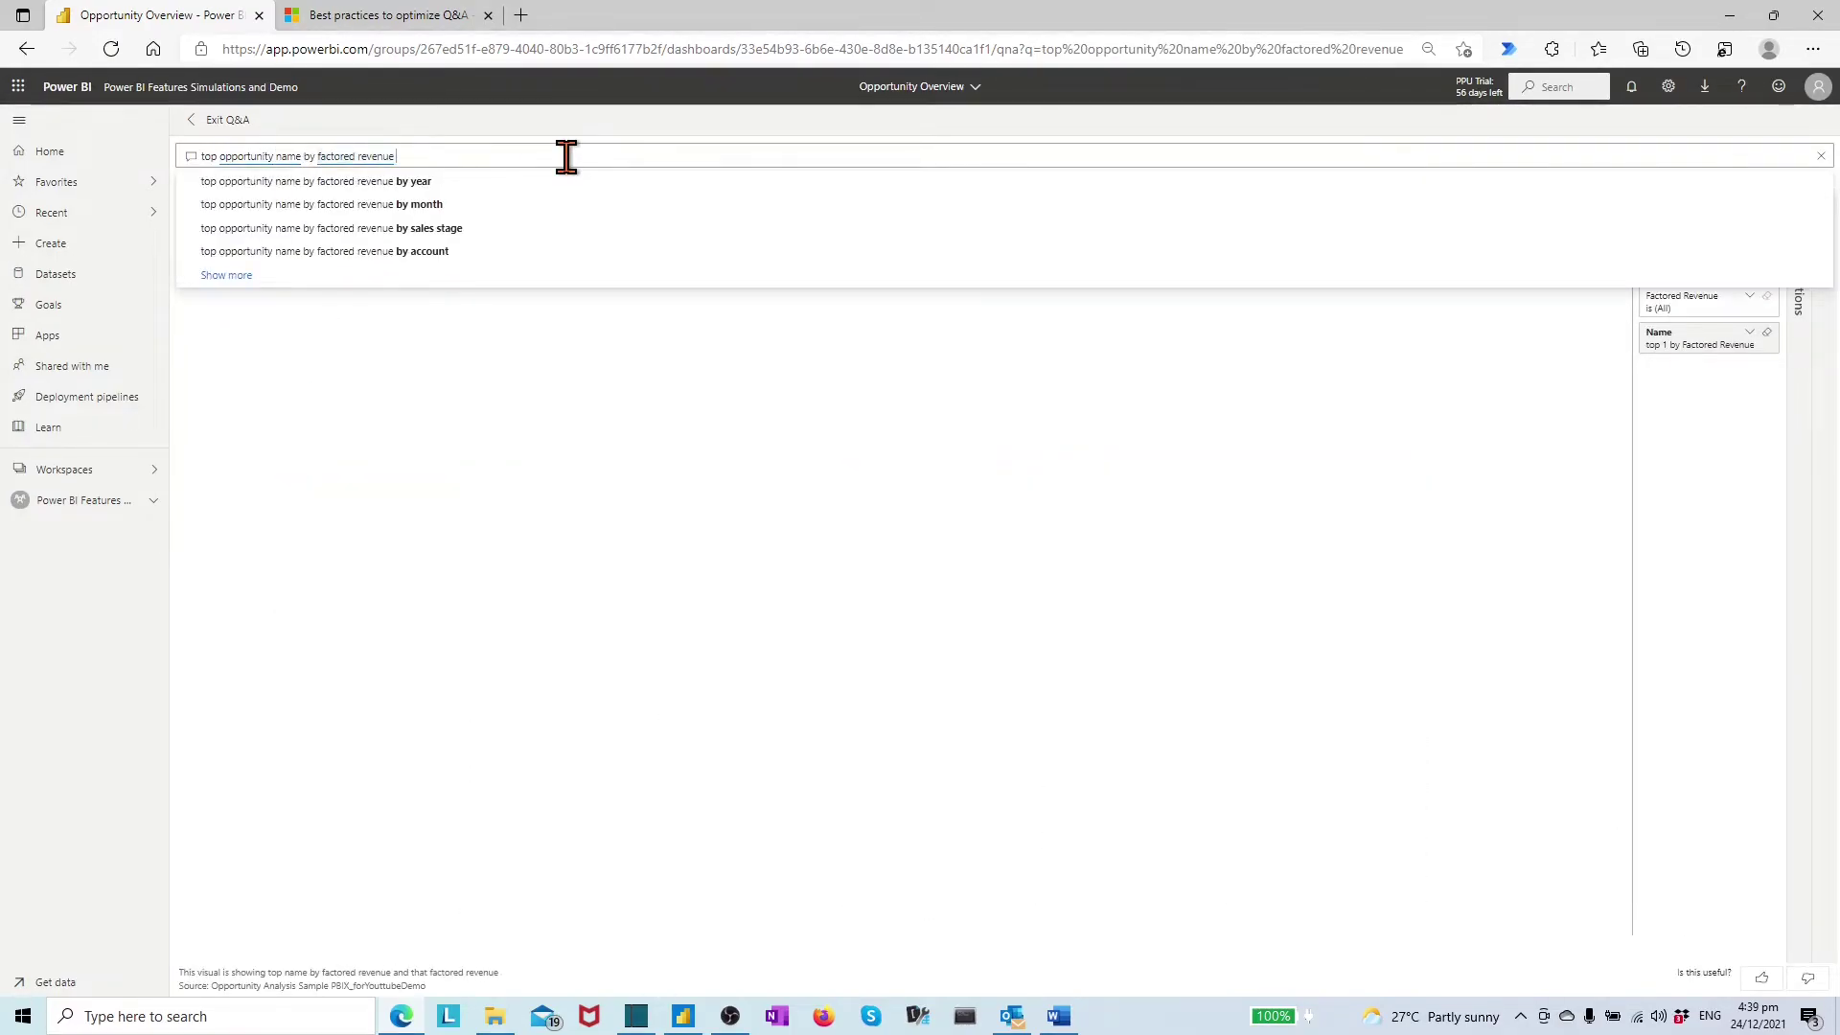
type("by")
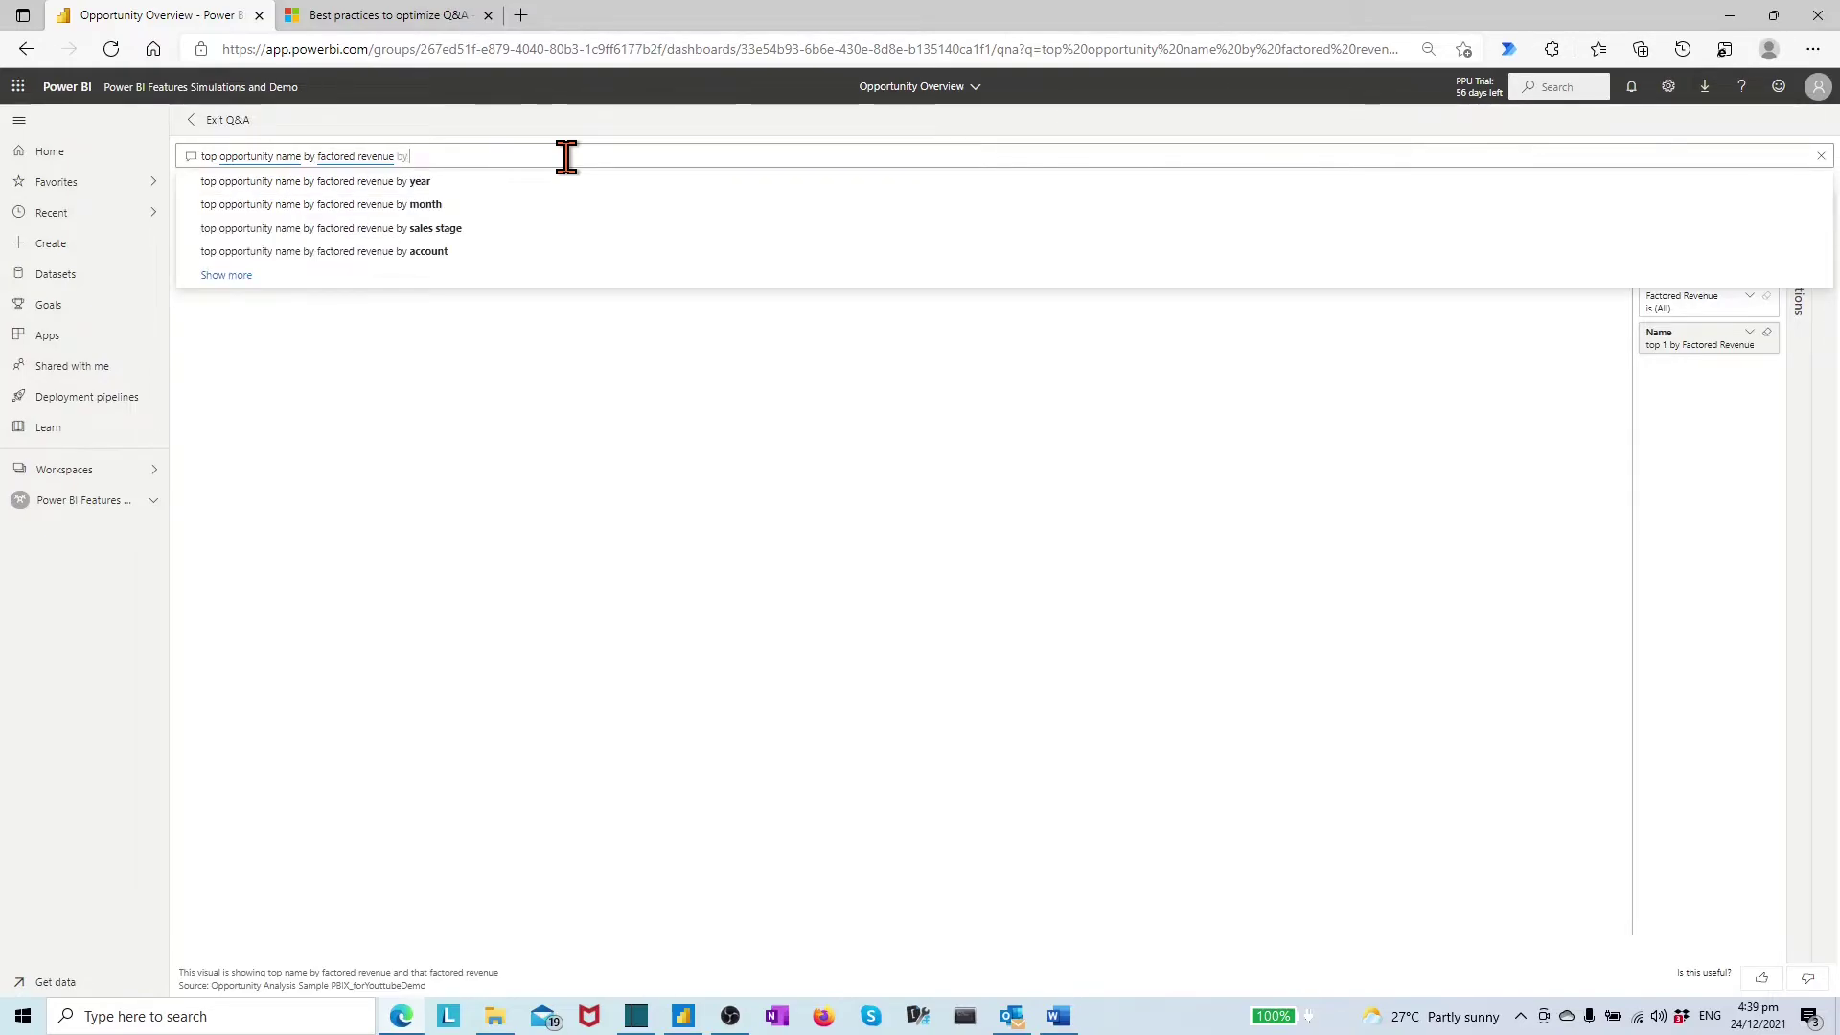
type(" sa")
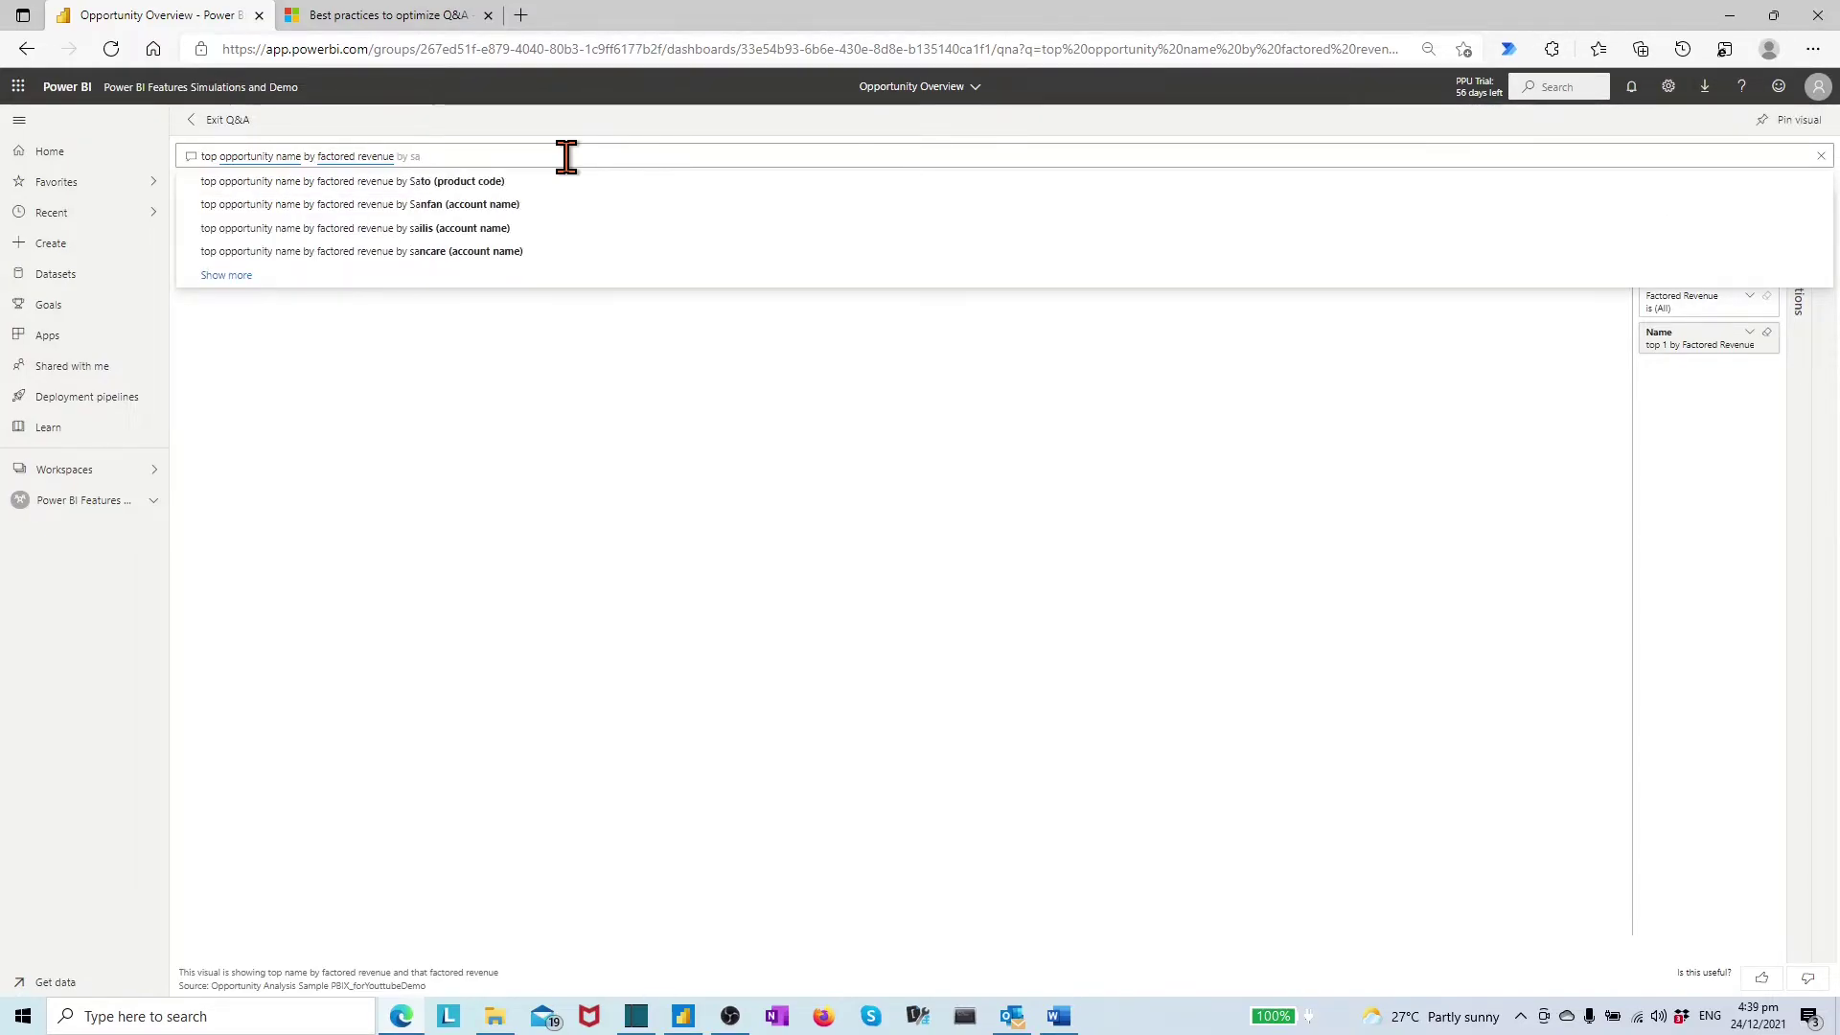
type("les stage name")
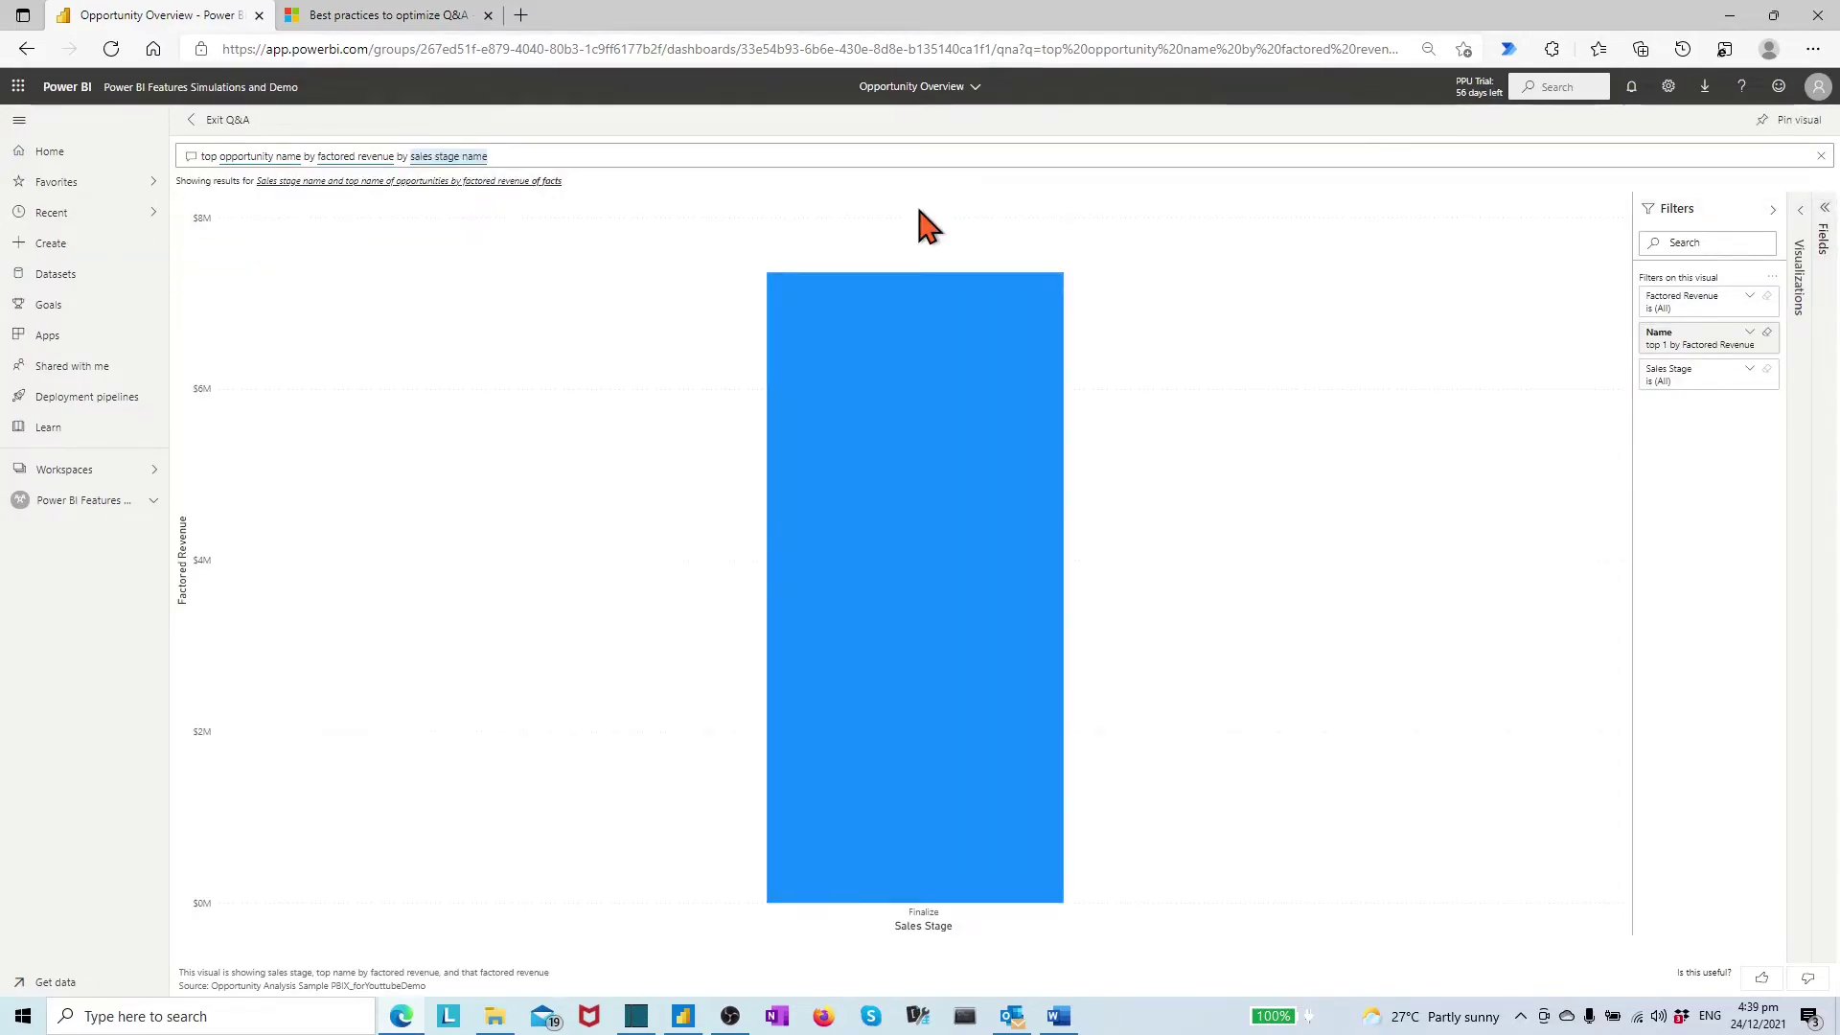
type(" as")
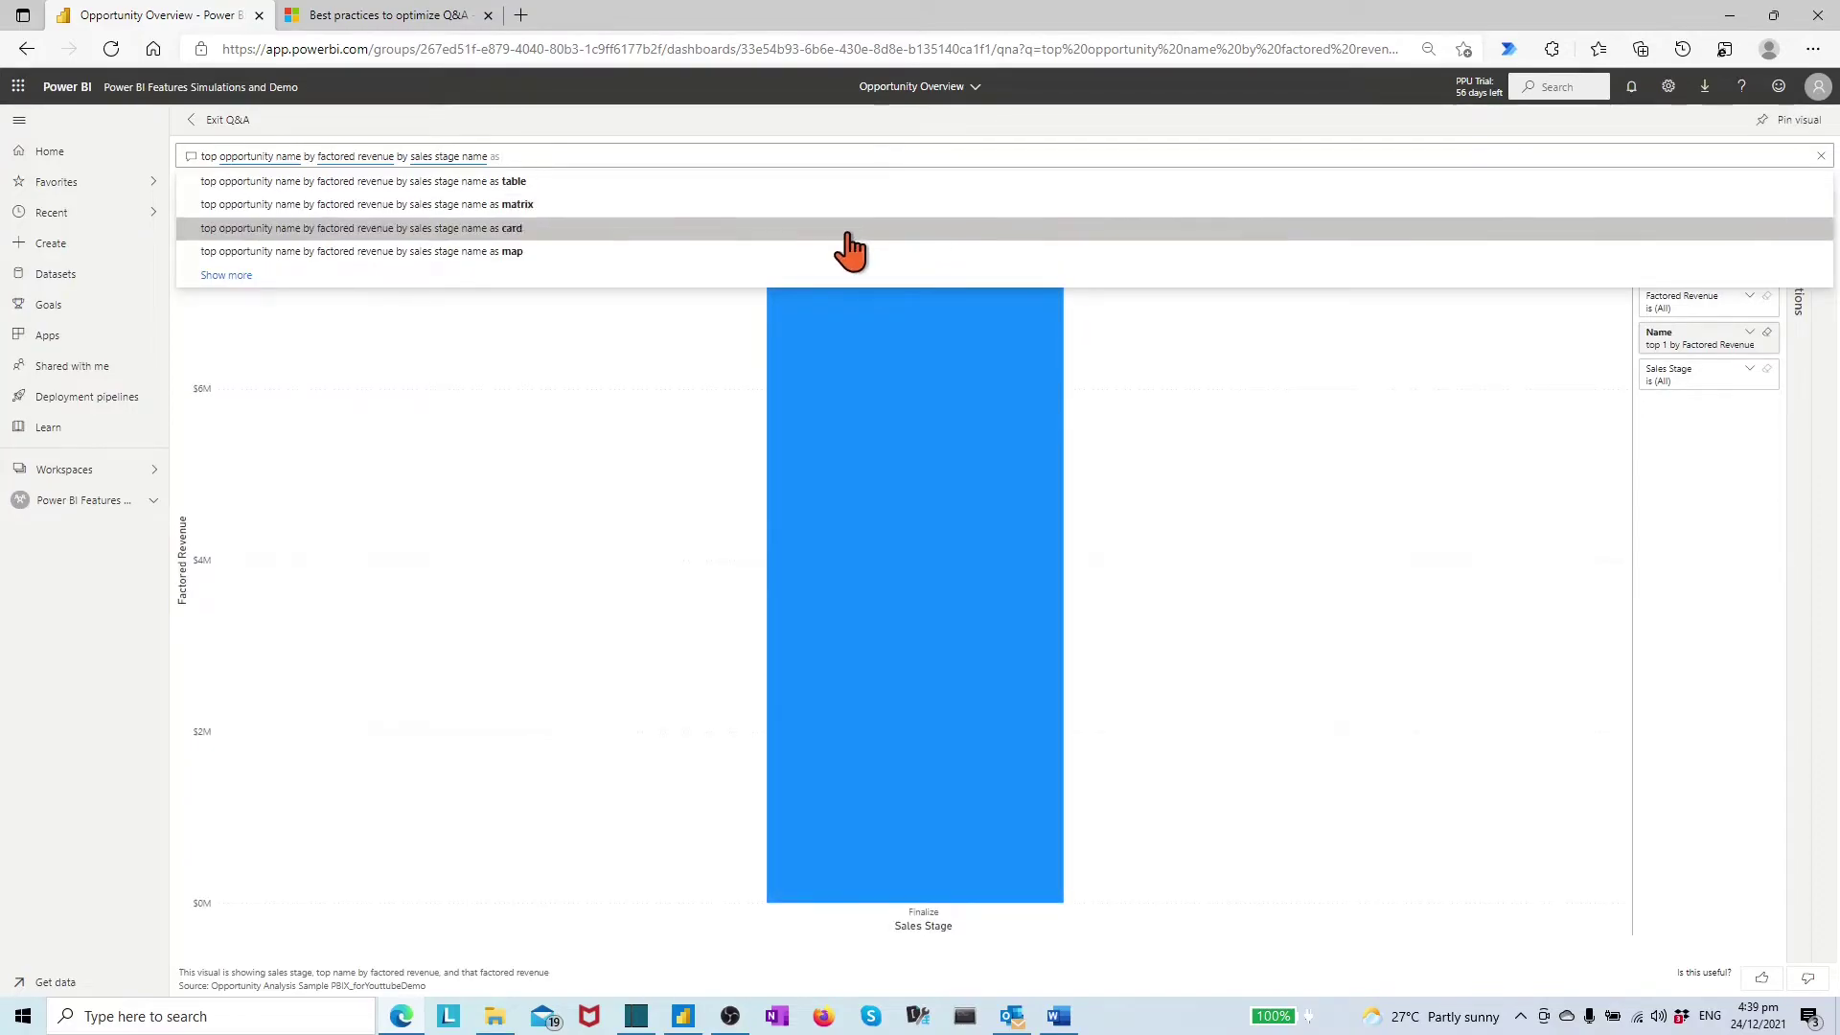
left_click(516, 184)
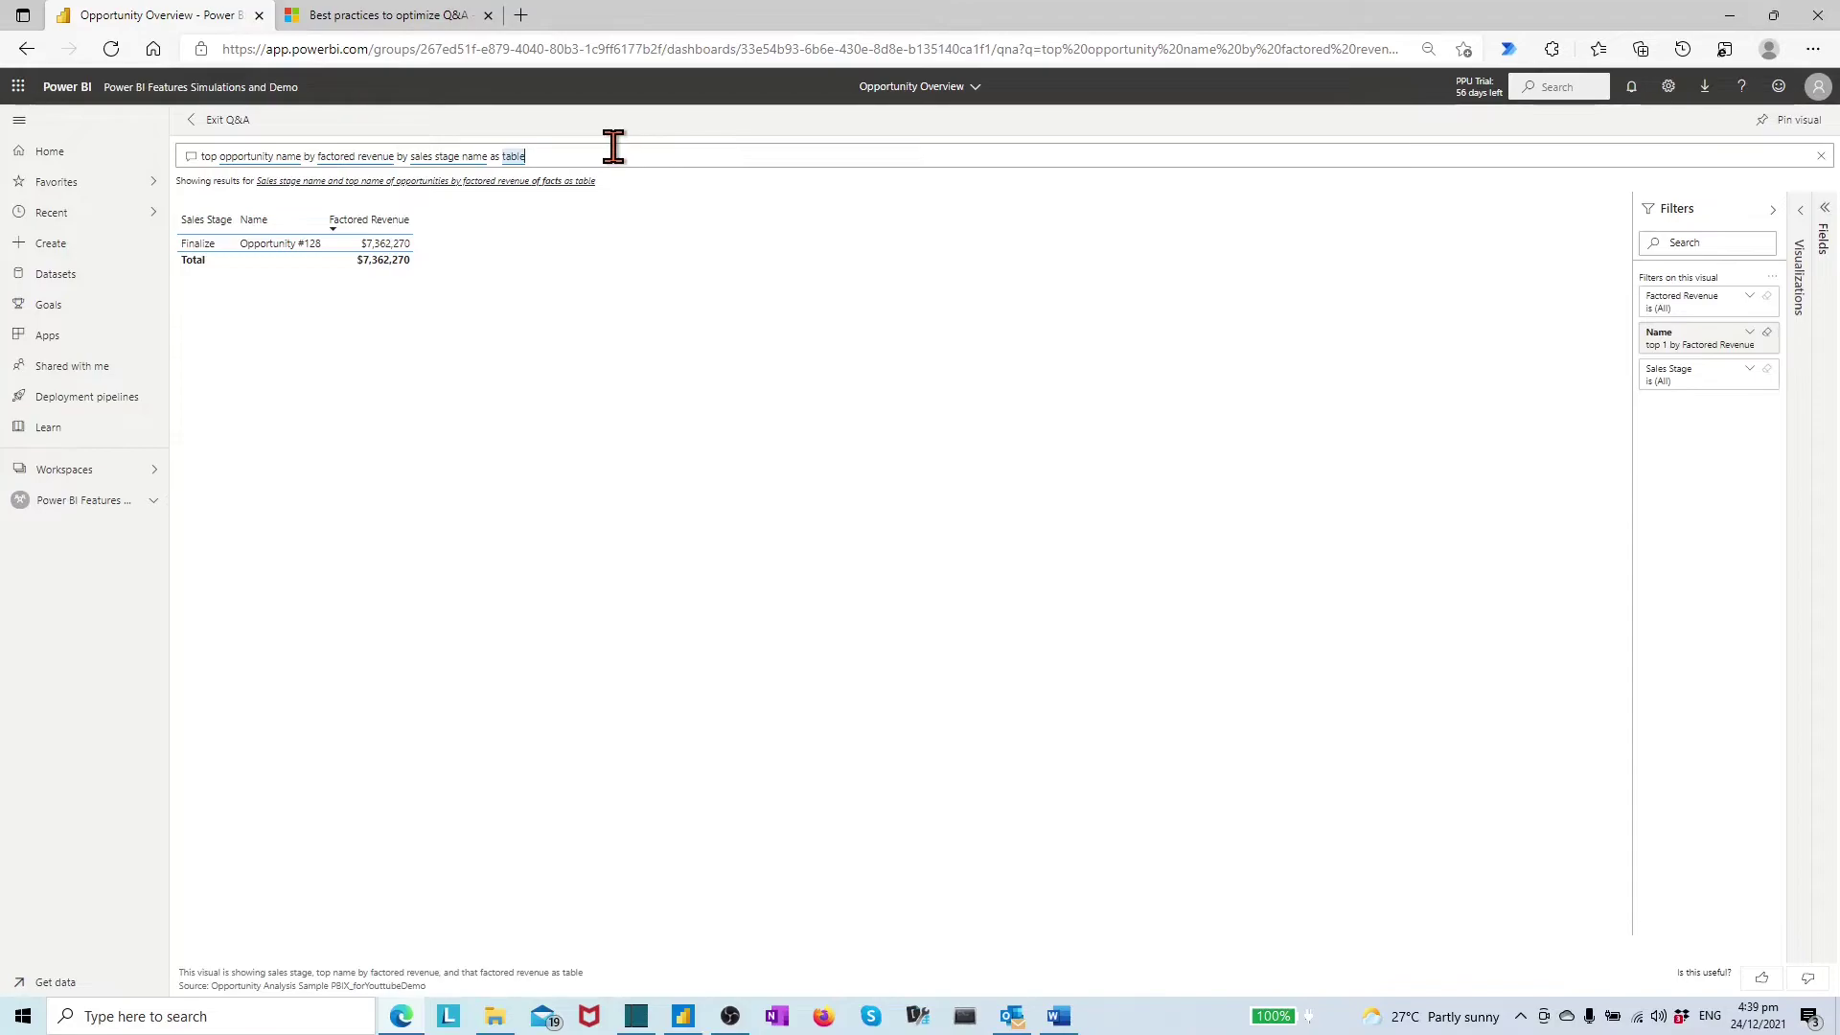
- Extend the question with region, segment, partner driven and partner name columns
type("by reg")
left_click(567, 184)
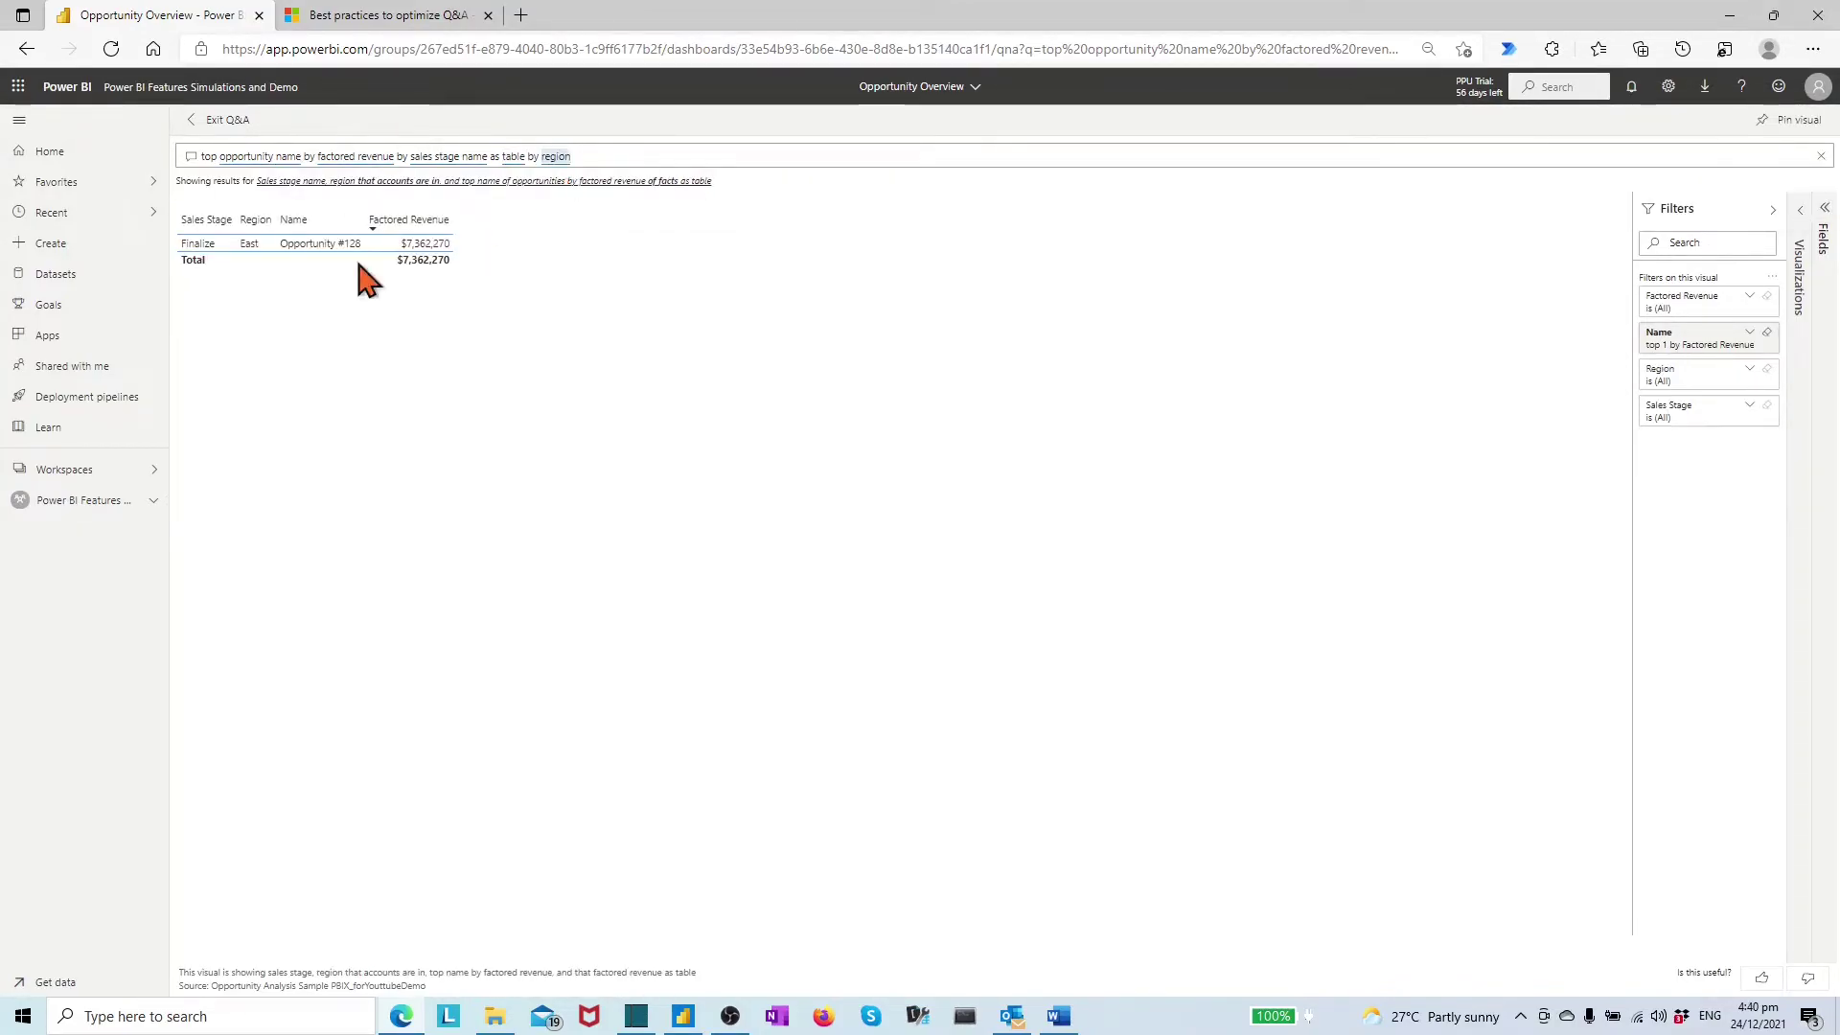
type("by")
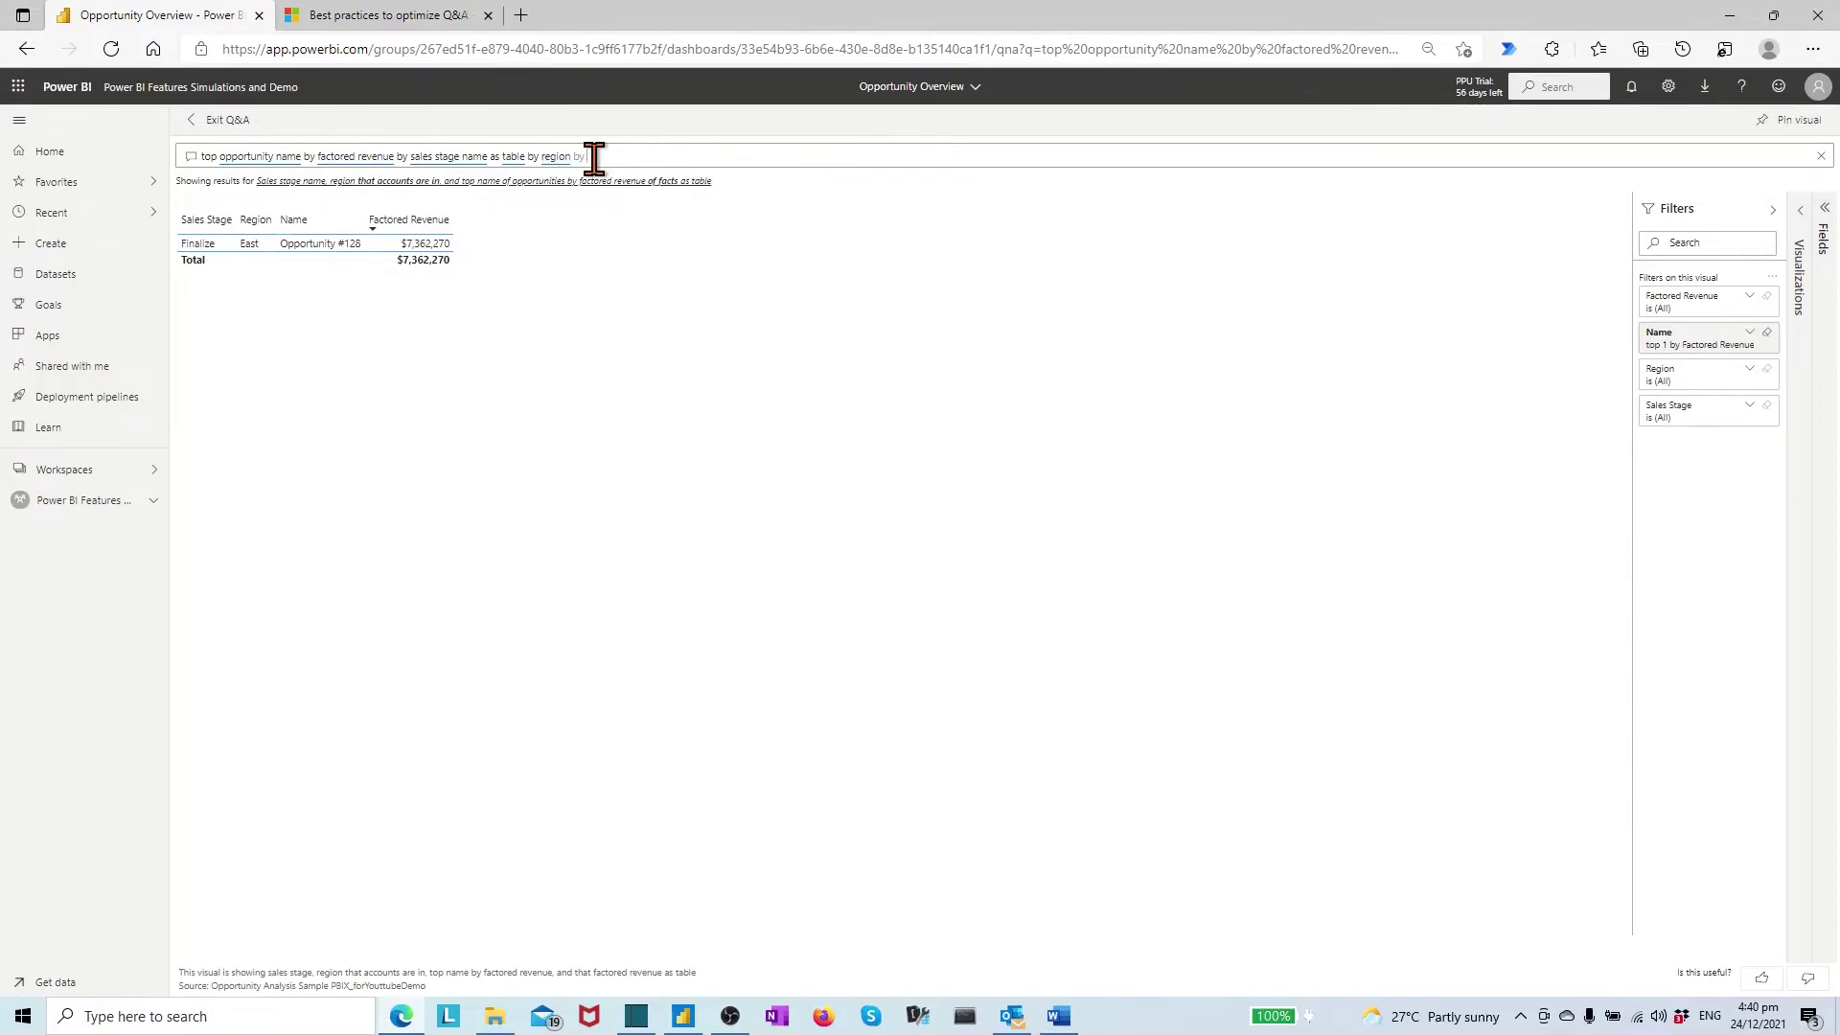
type("segment by par")
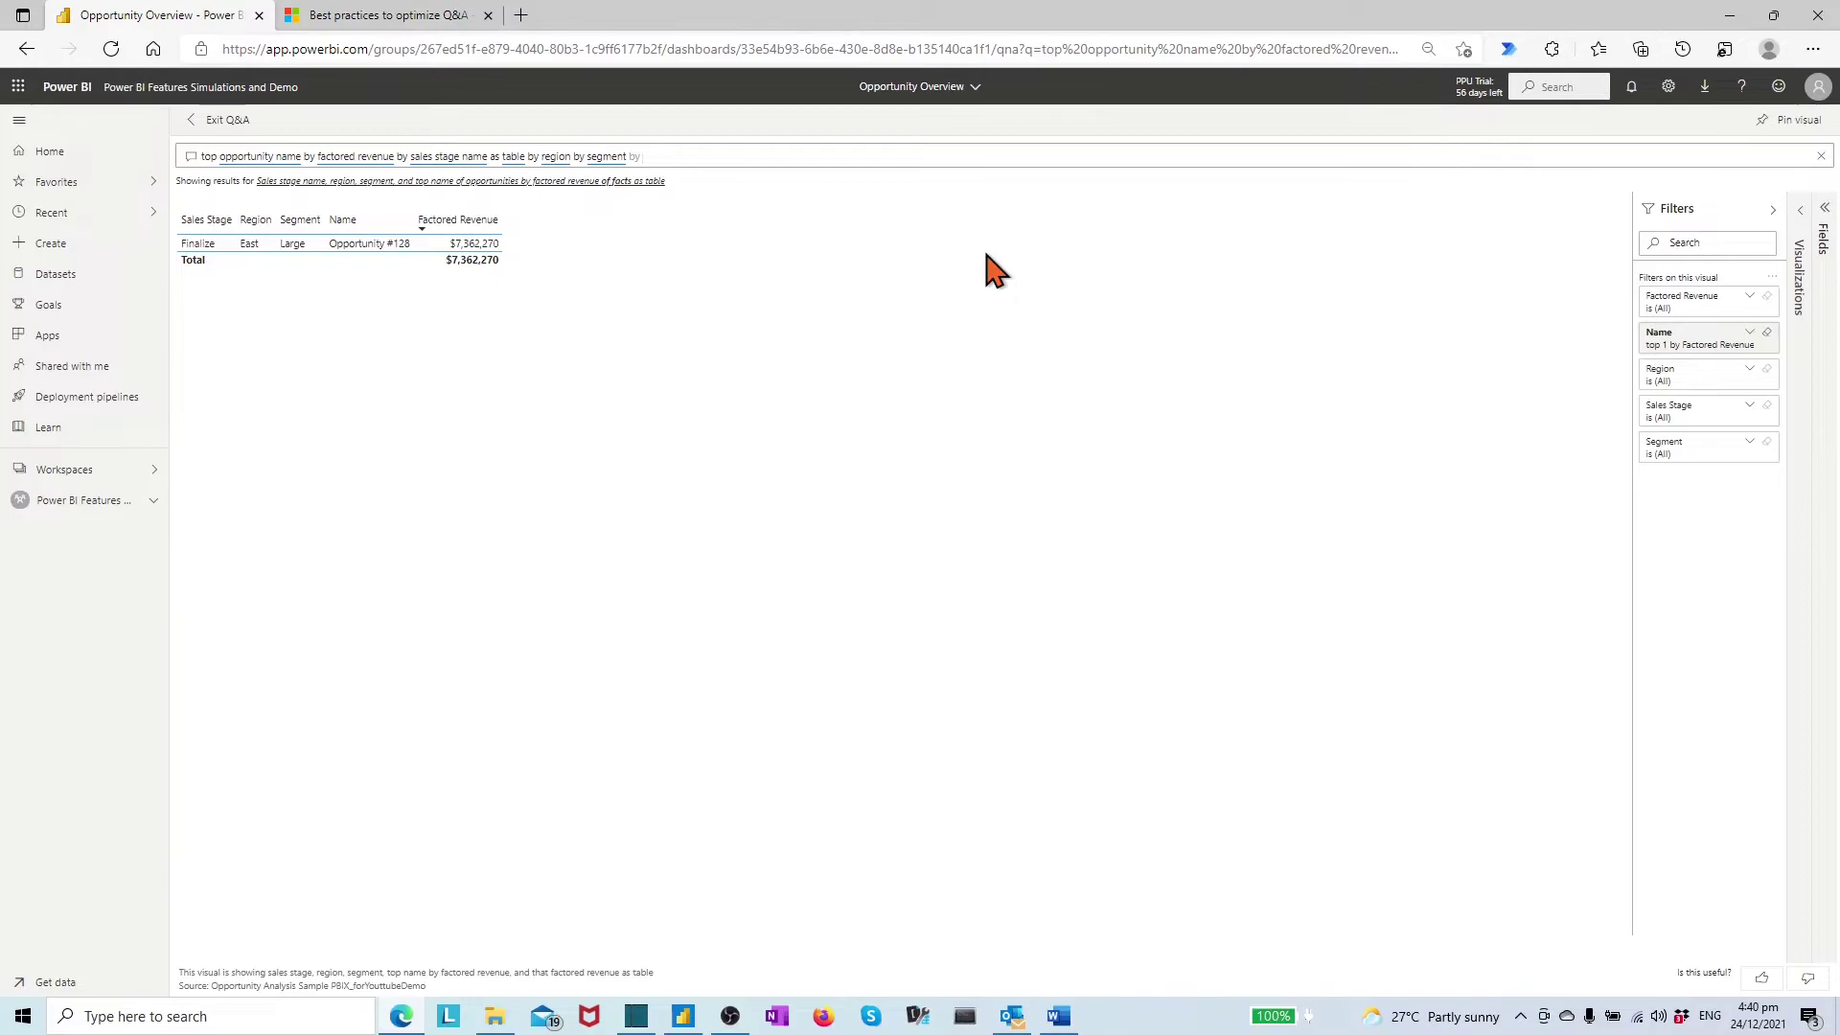
left_click(706, 254)
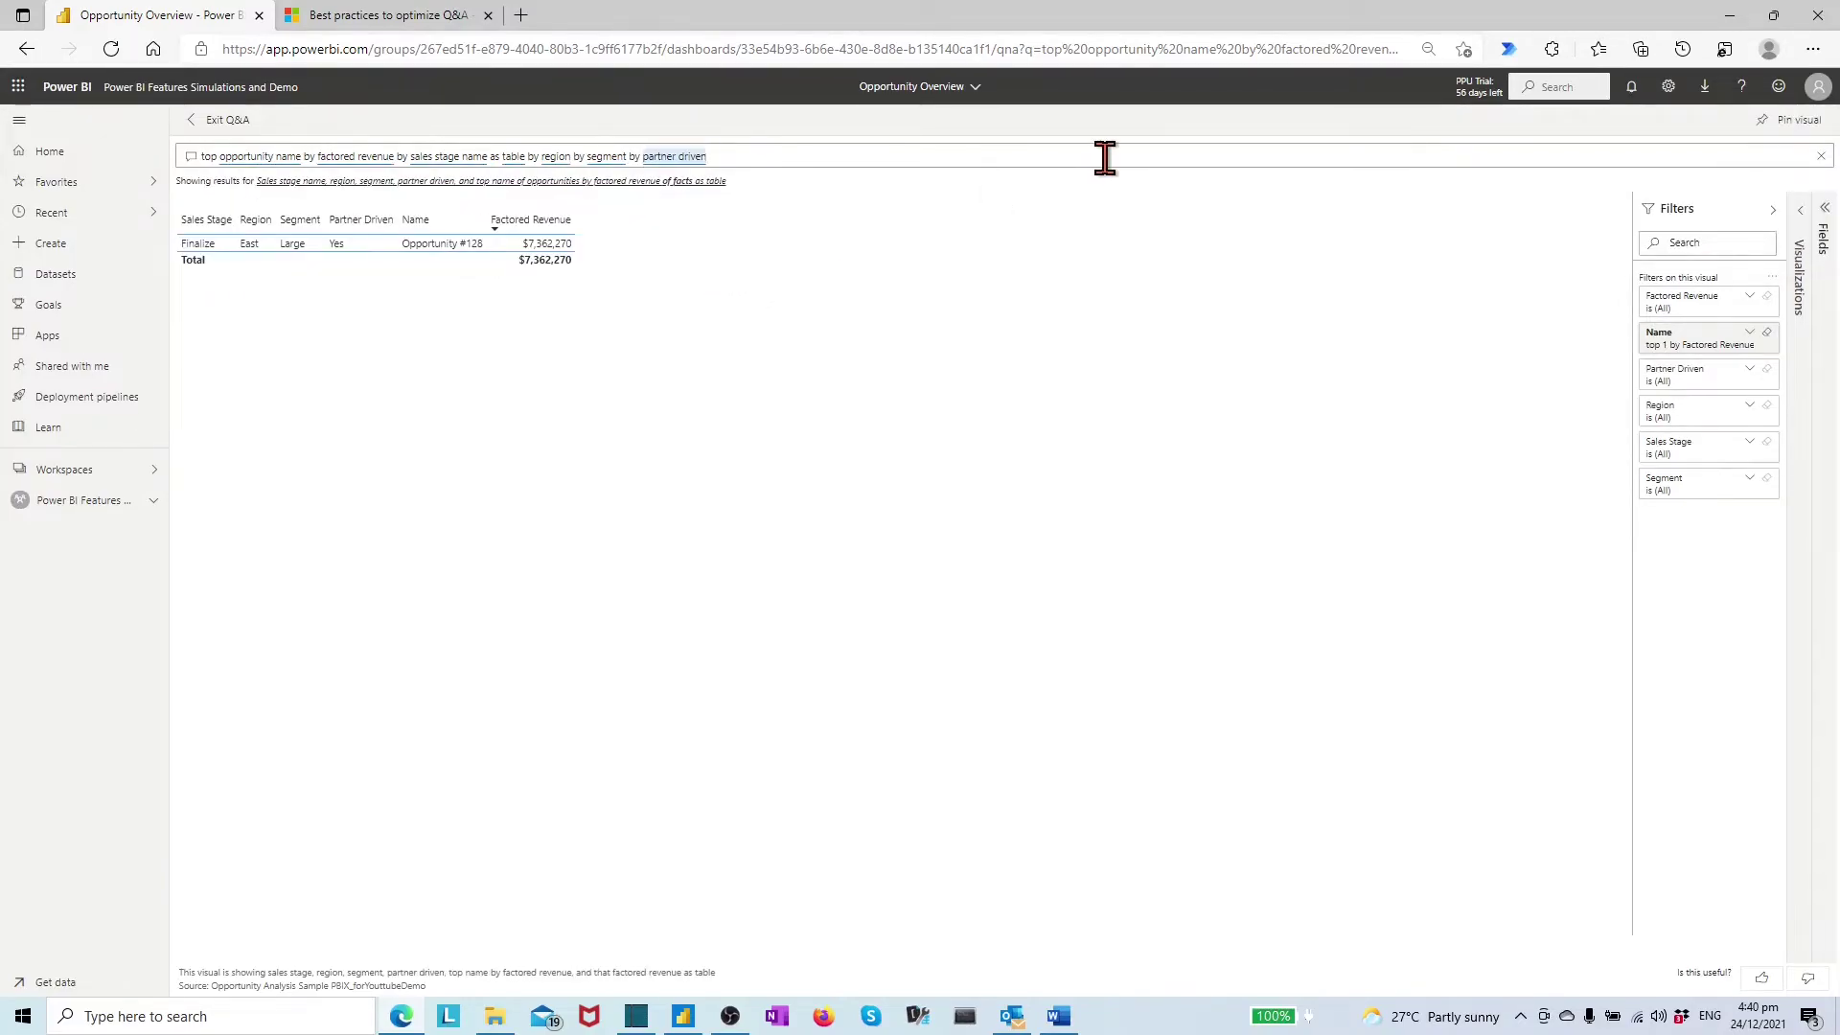
type("by par")
left_click(782, 224)
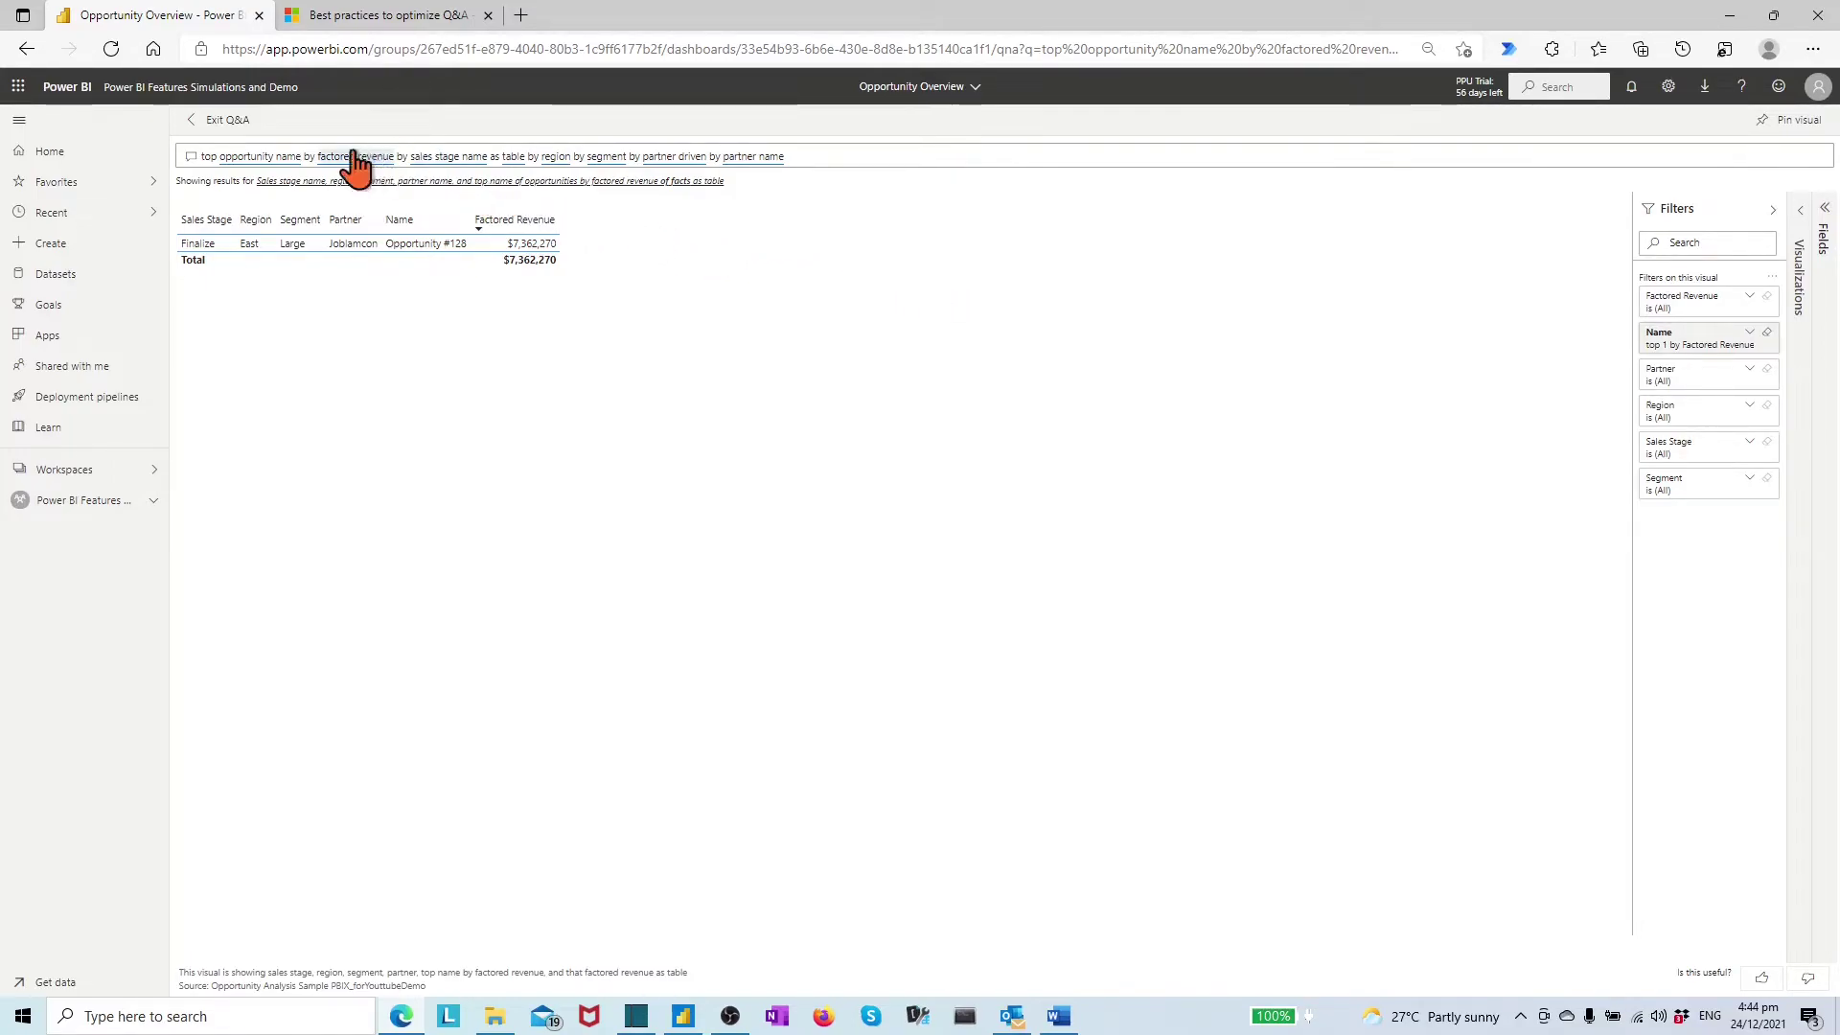
- Exit Q&A, return to the workspace list, and open the newer Opportunity Analysis Sample report
left_click(194, 133)
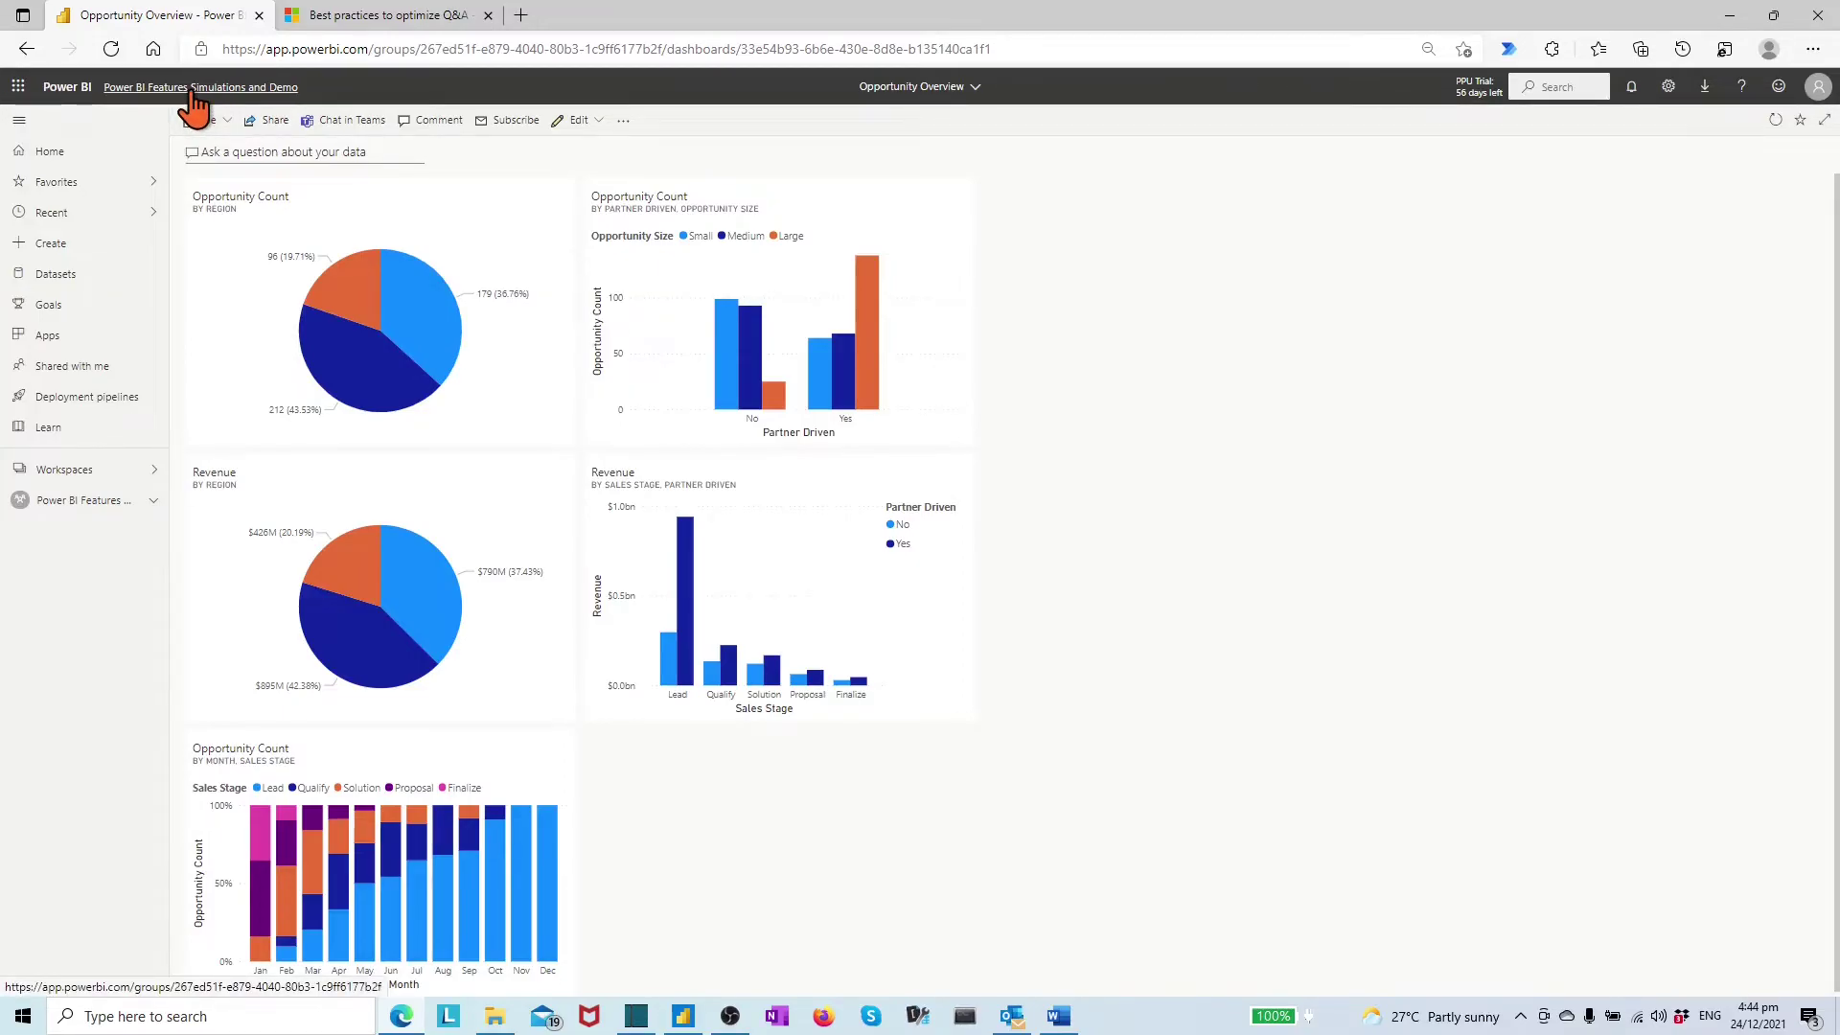
left_click(195, 89)
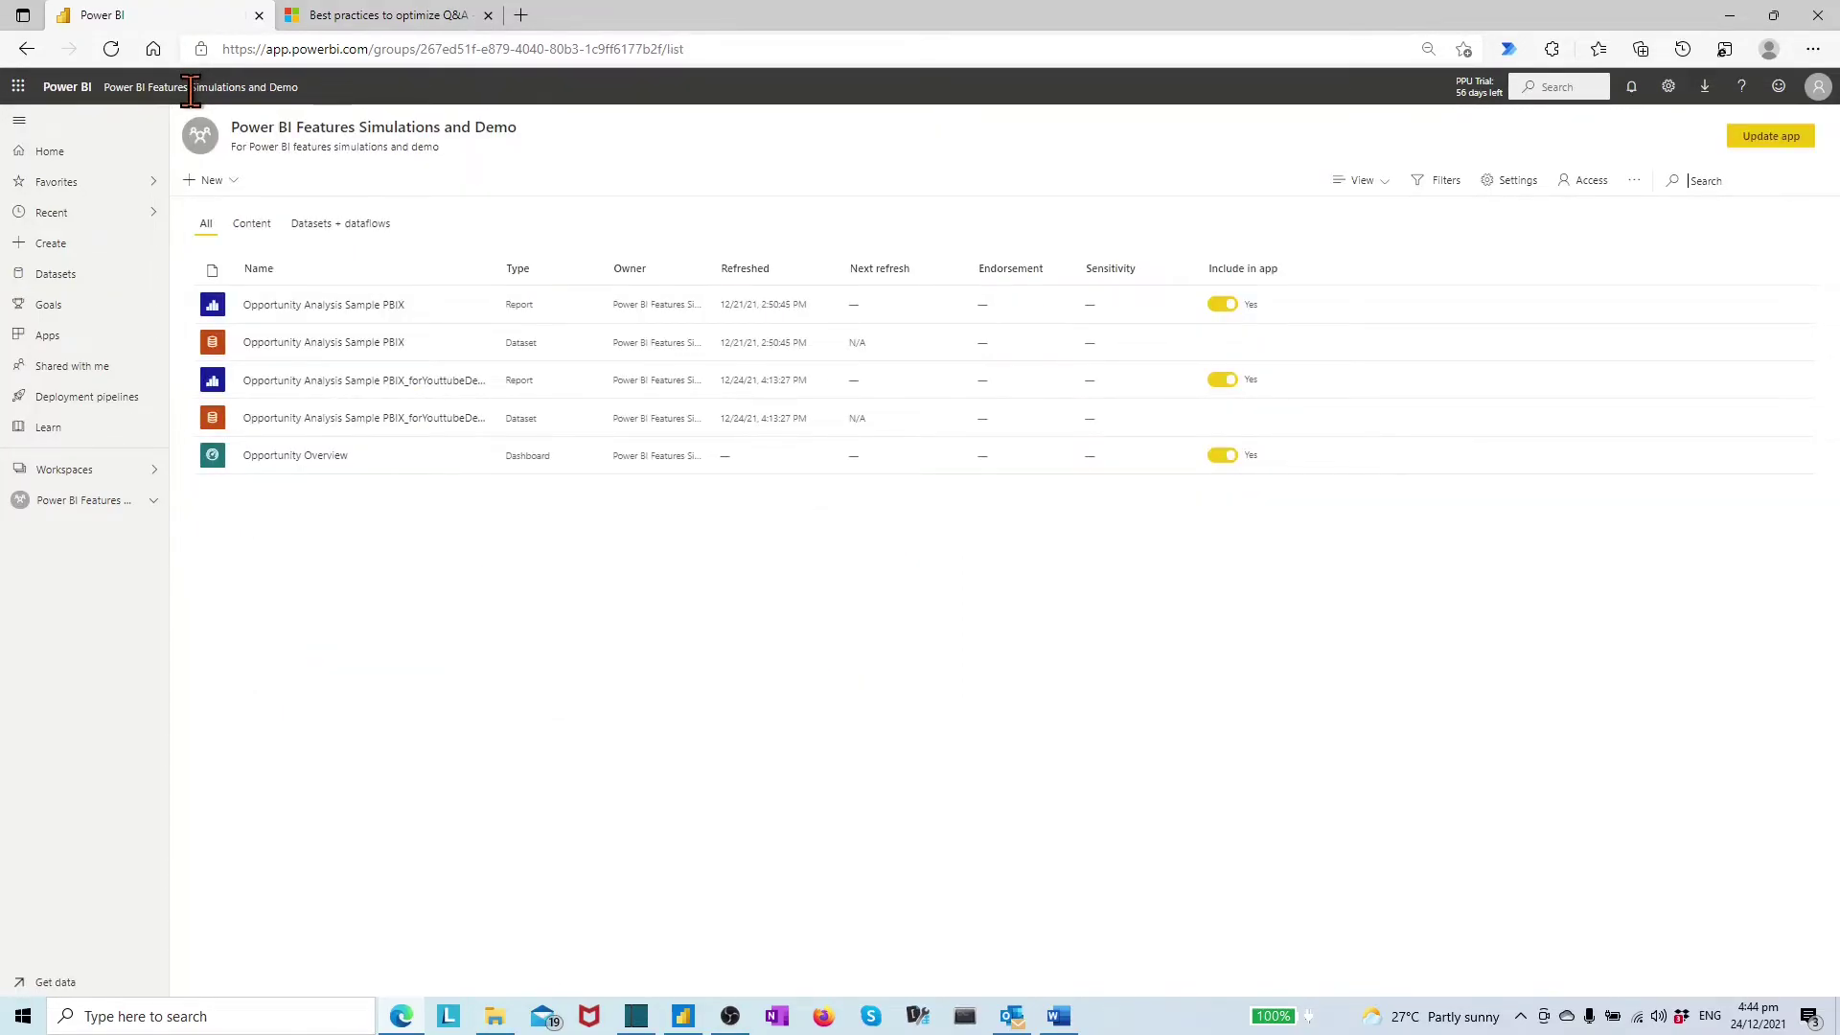
left_click(284, 381)
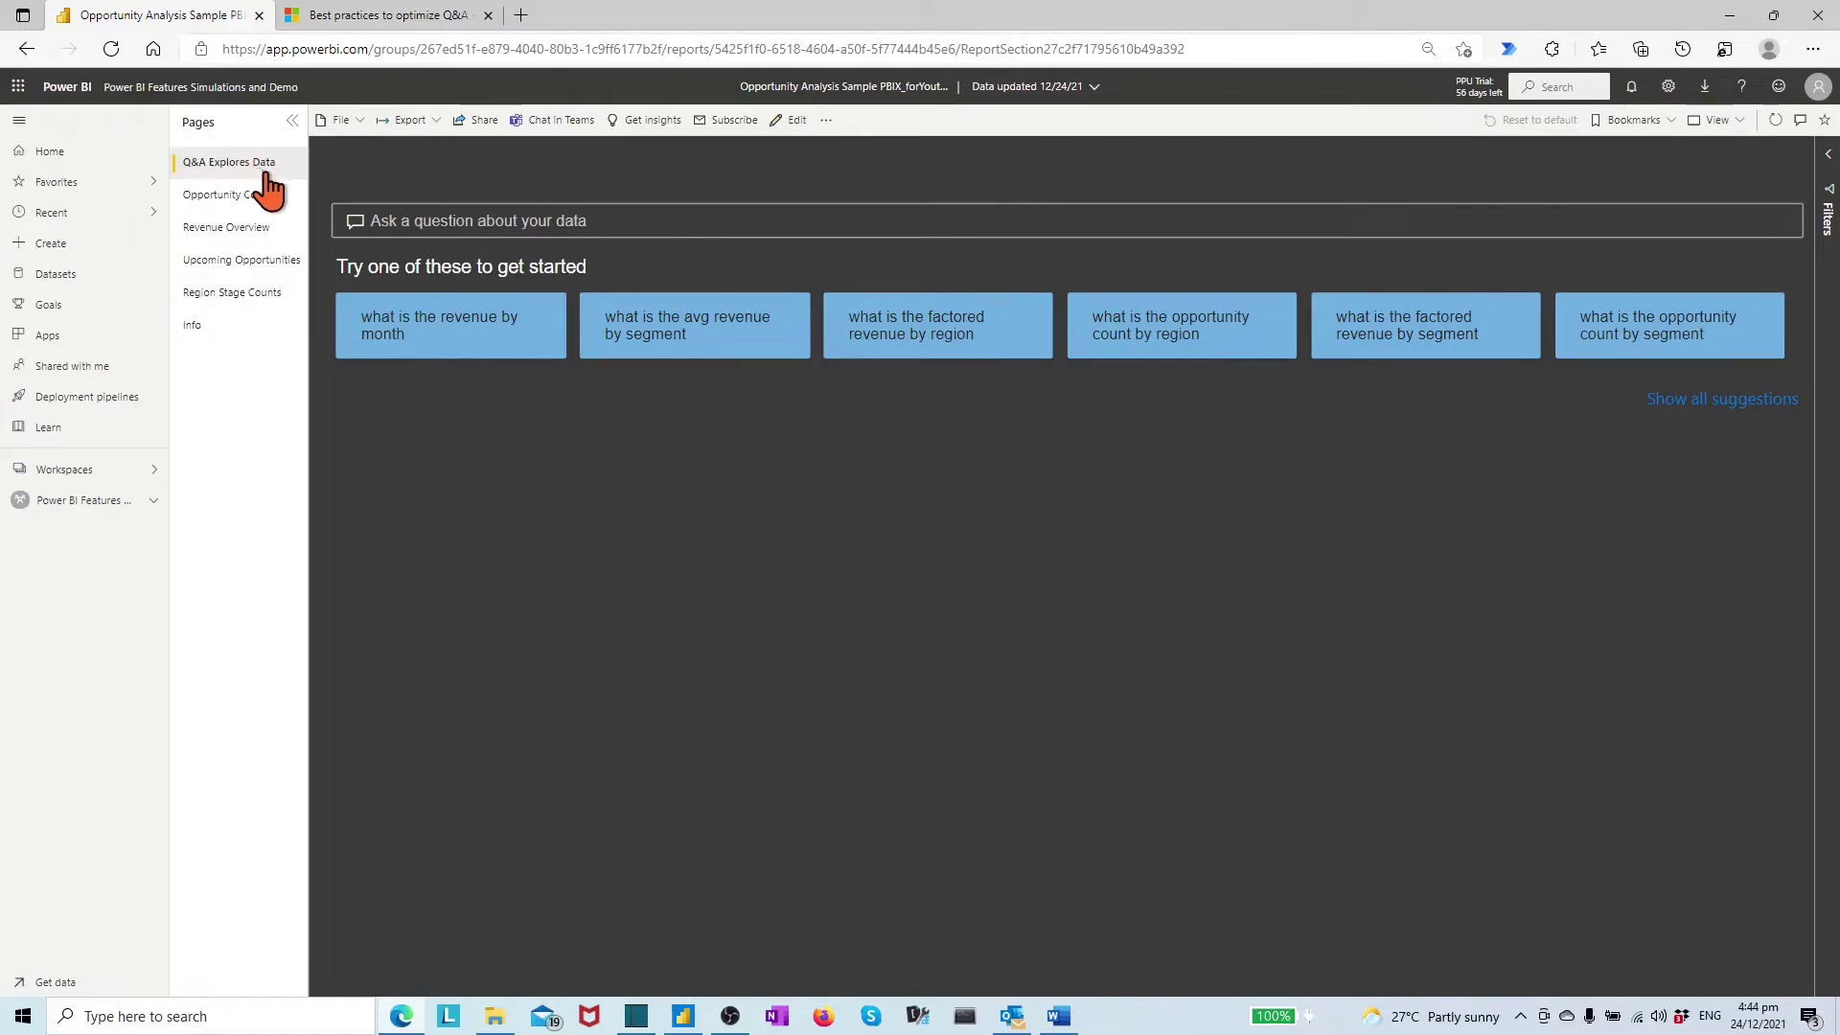
- In edit mode, ask Q&A for 'factored revenue by segment' shown as a column chart
left_click(796, 125)
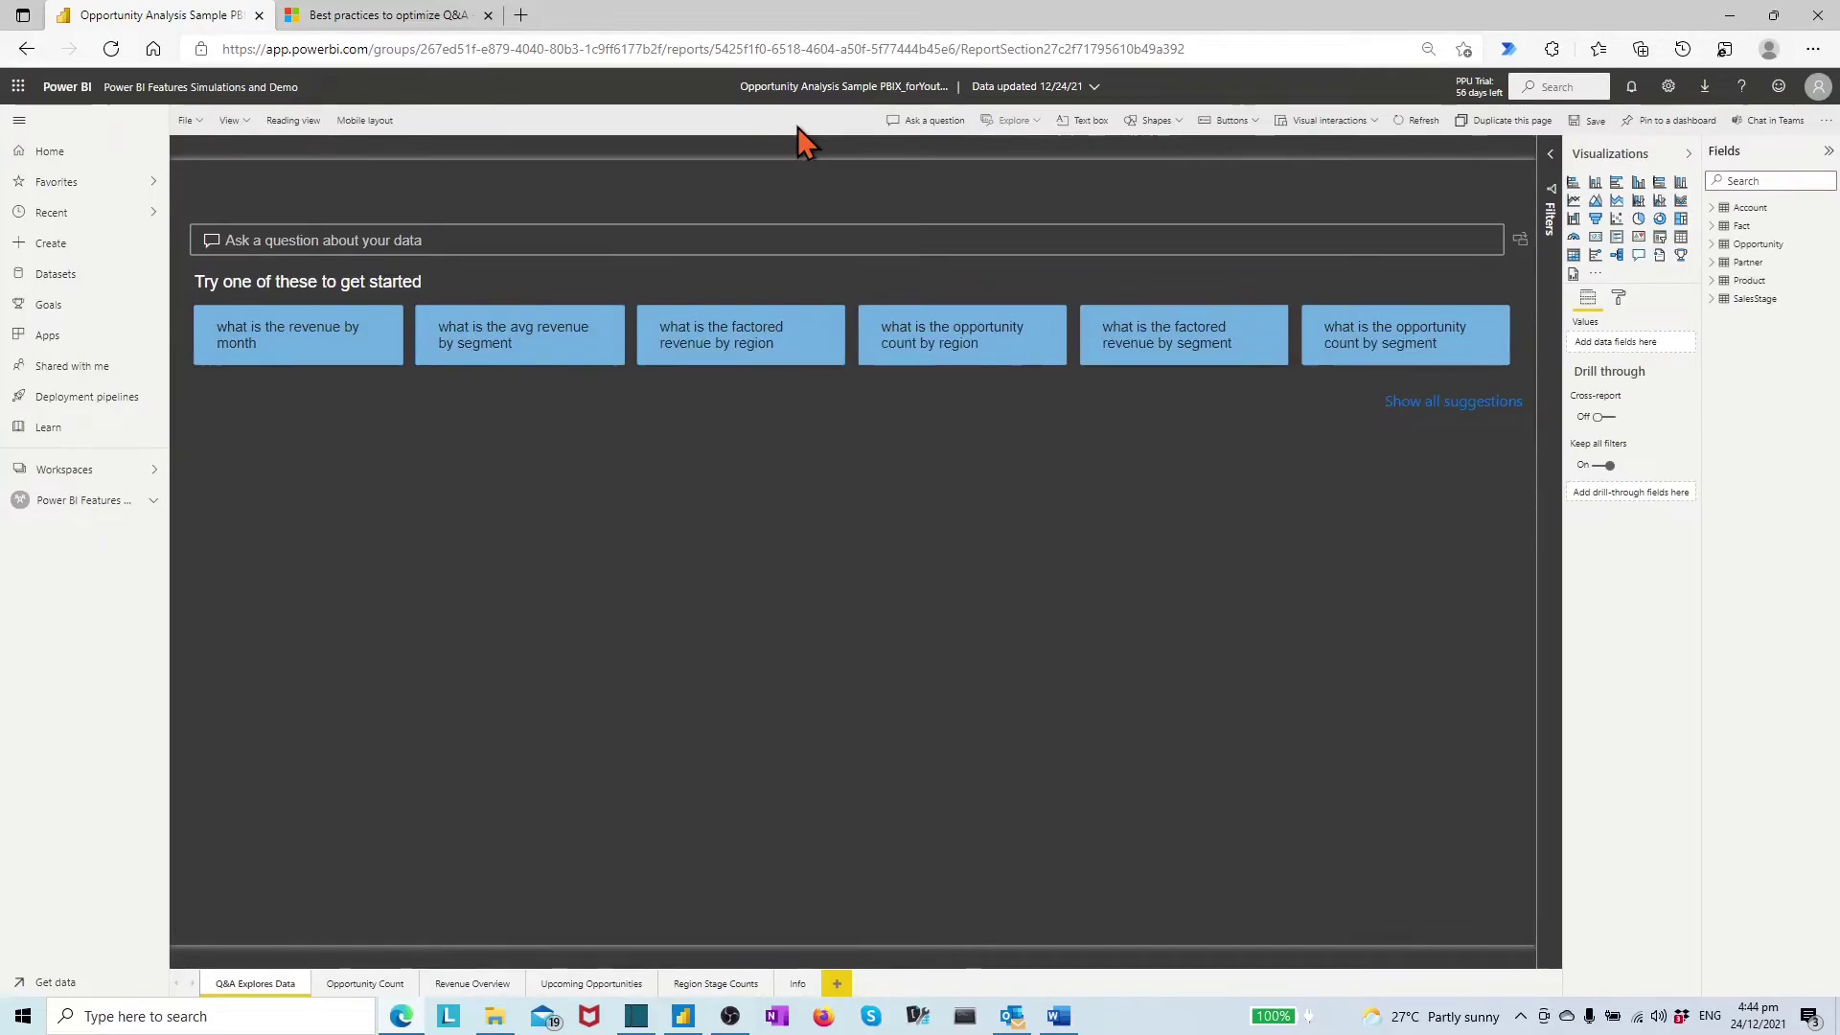
left_click(1437, 402)
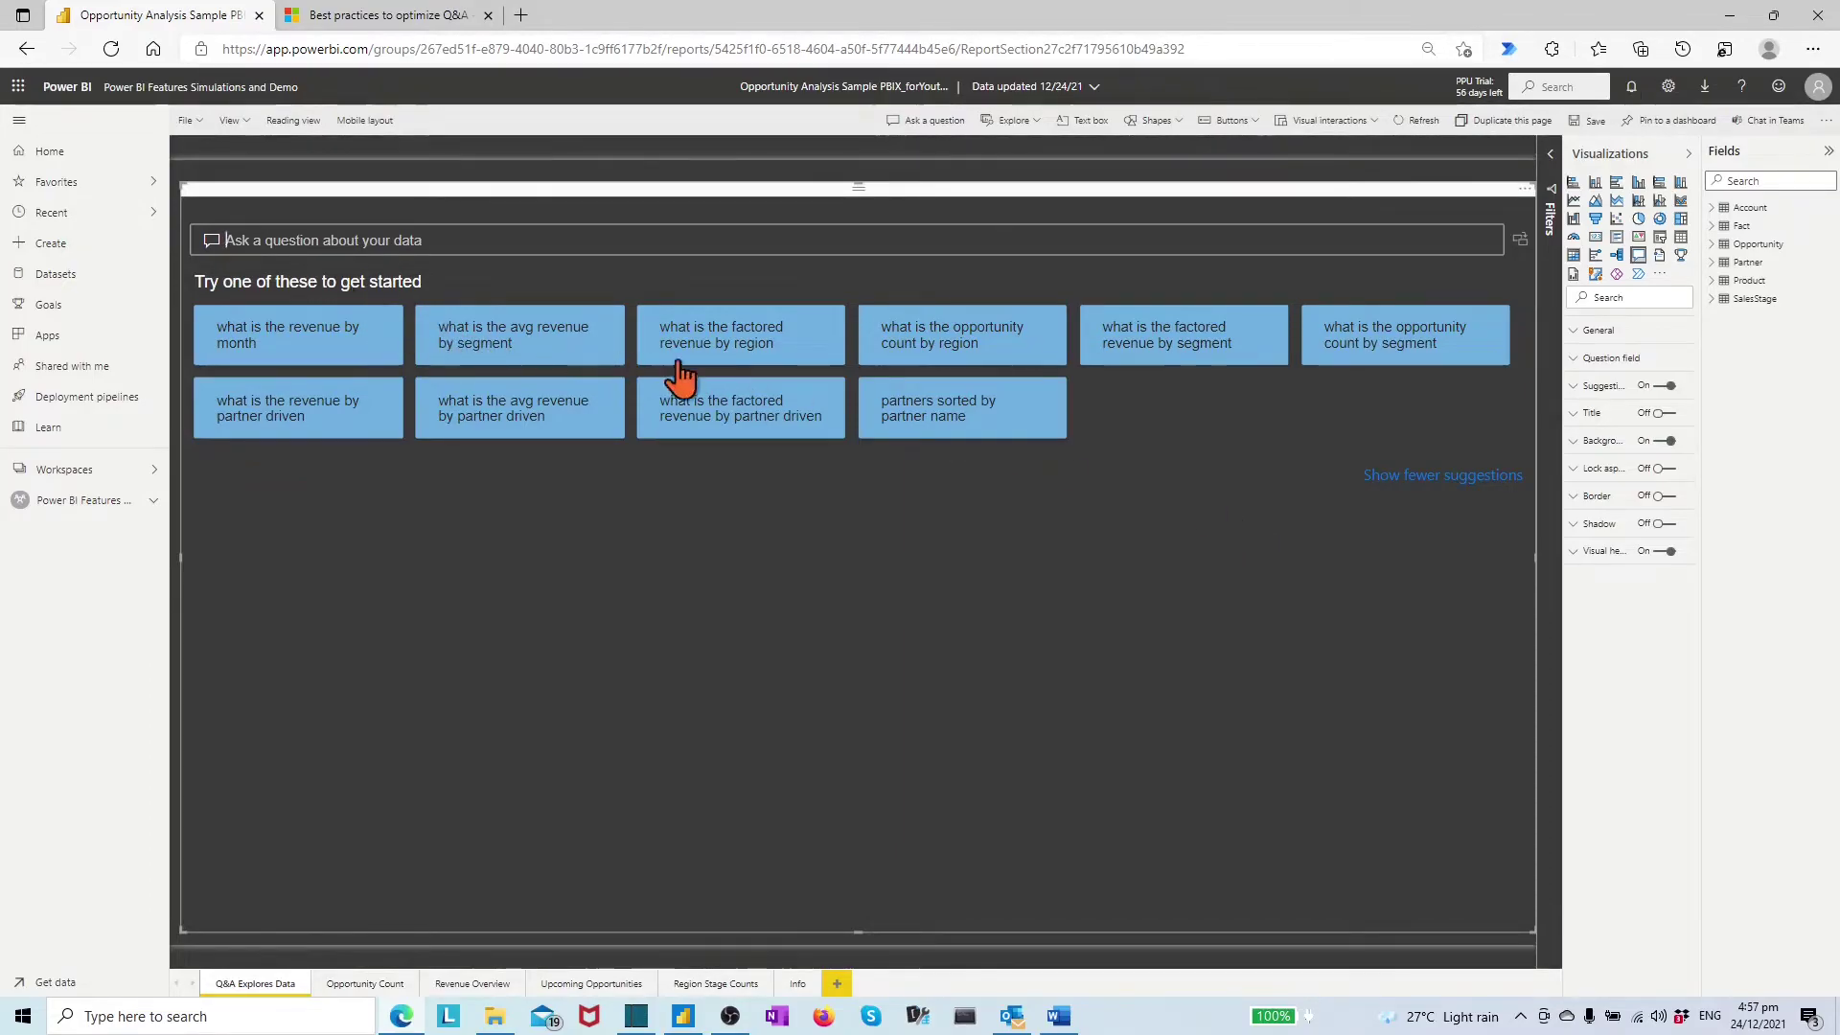
left_click(1163, 335)
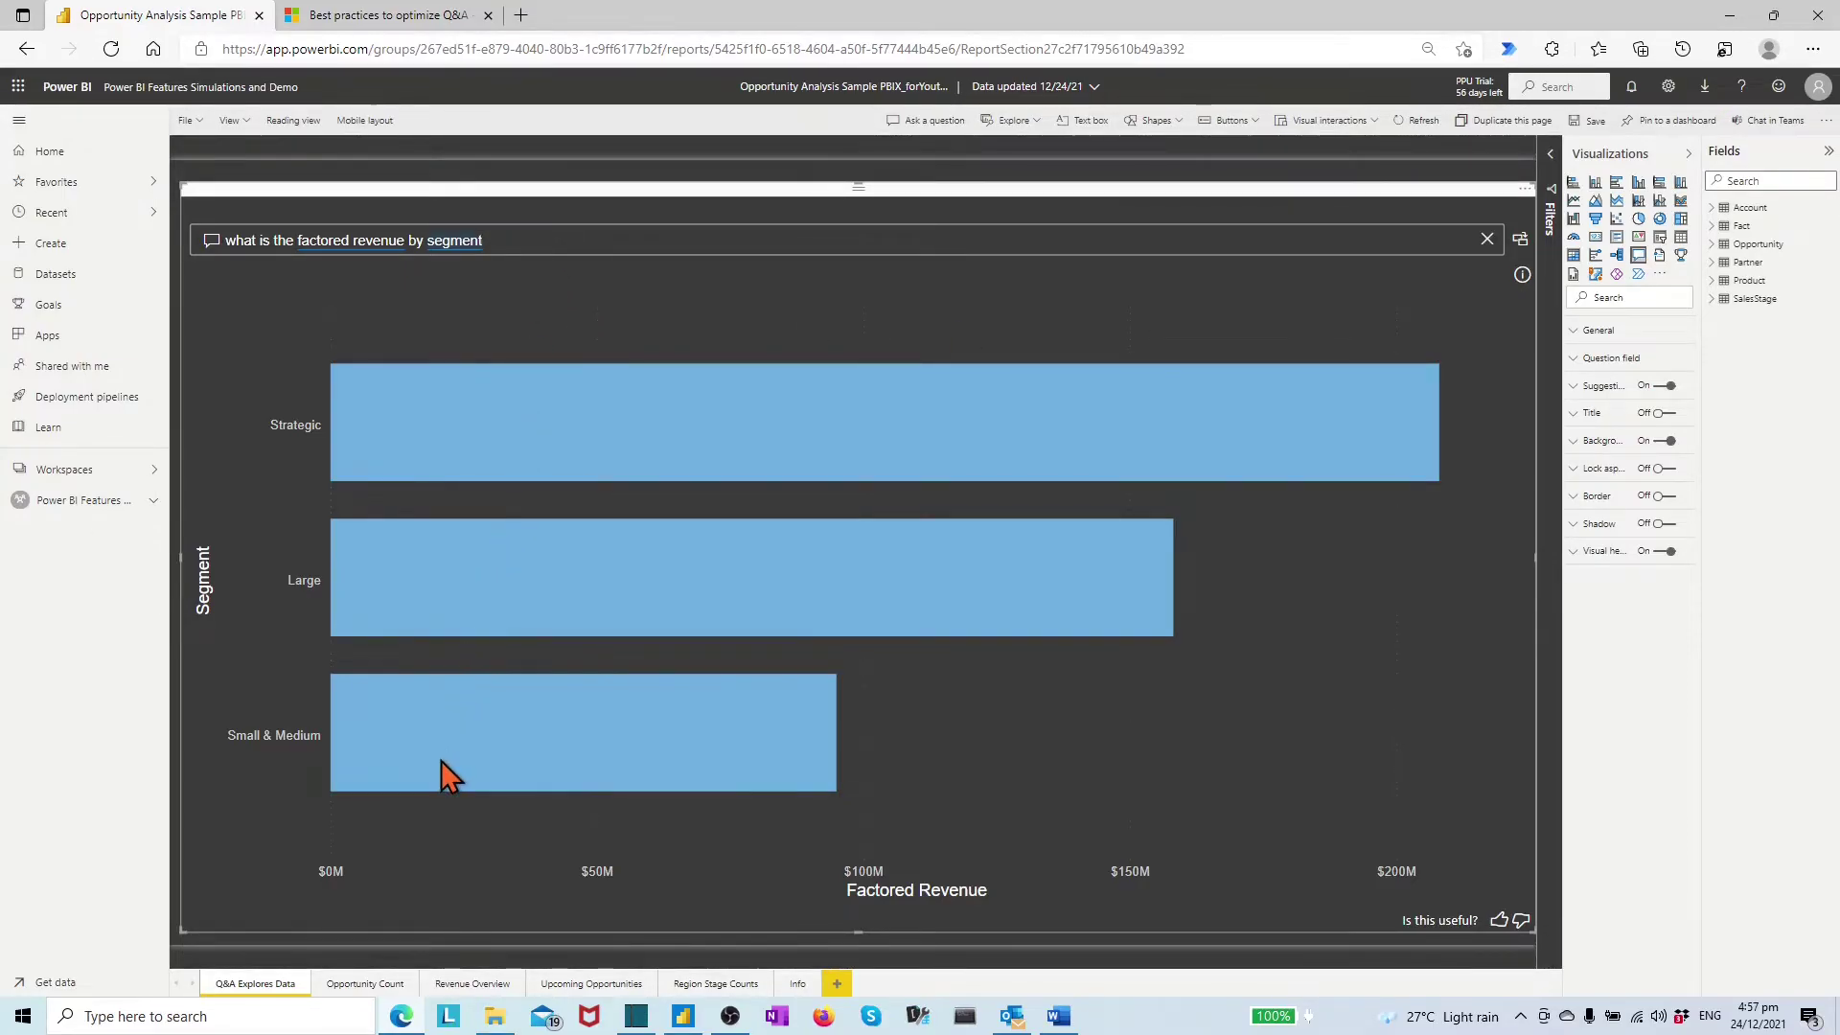
left_click(511, 238)
type("as")
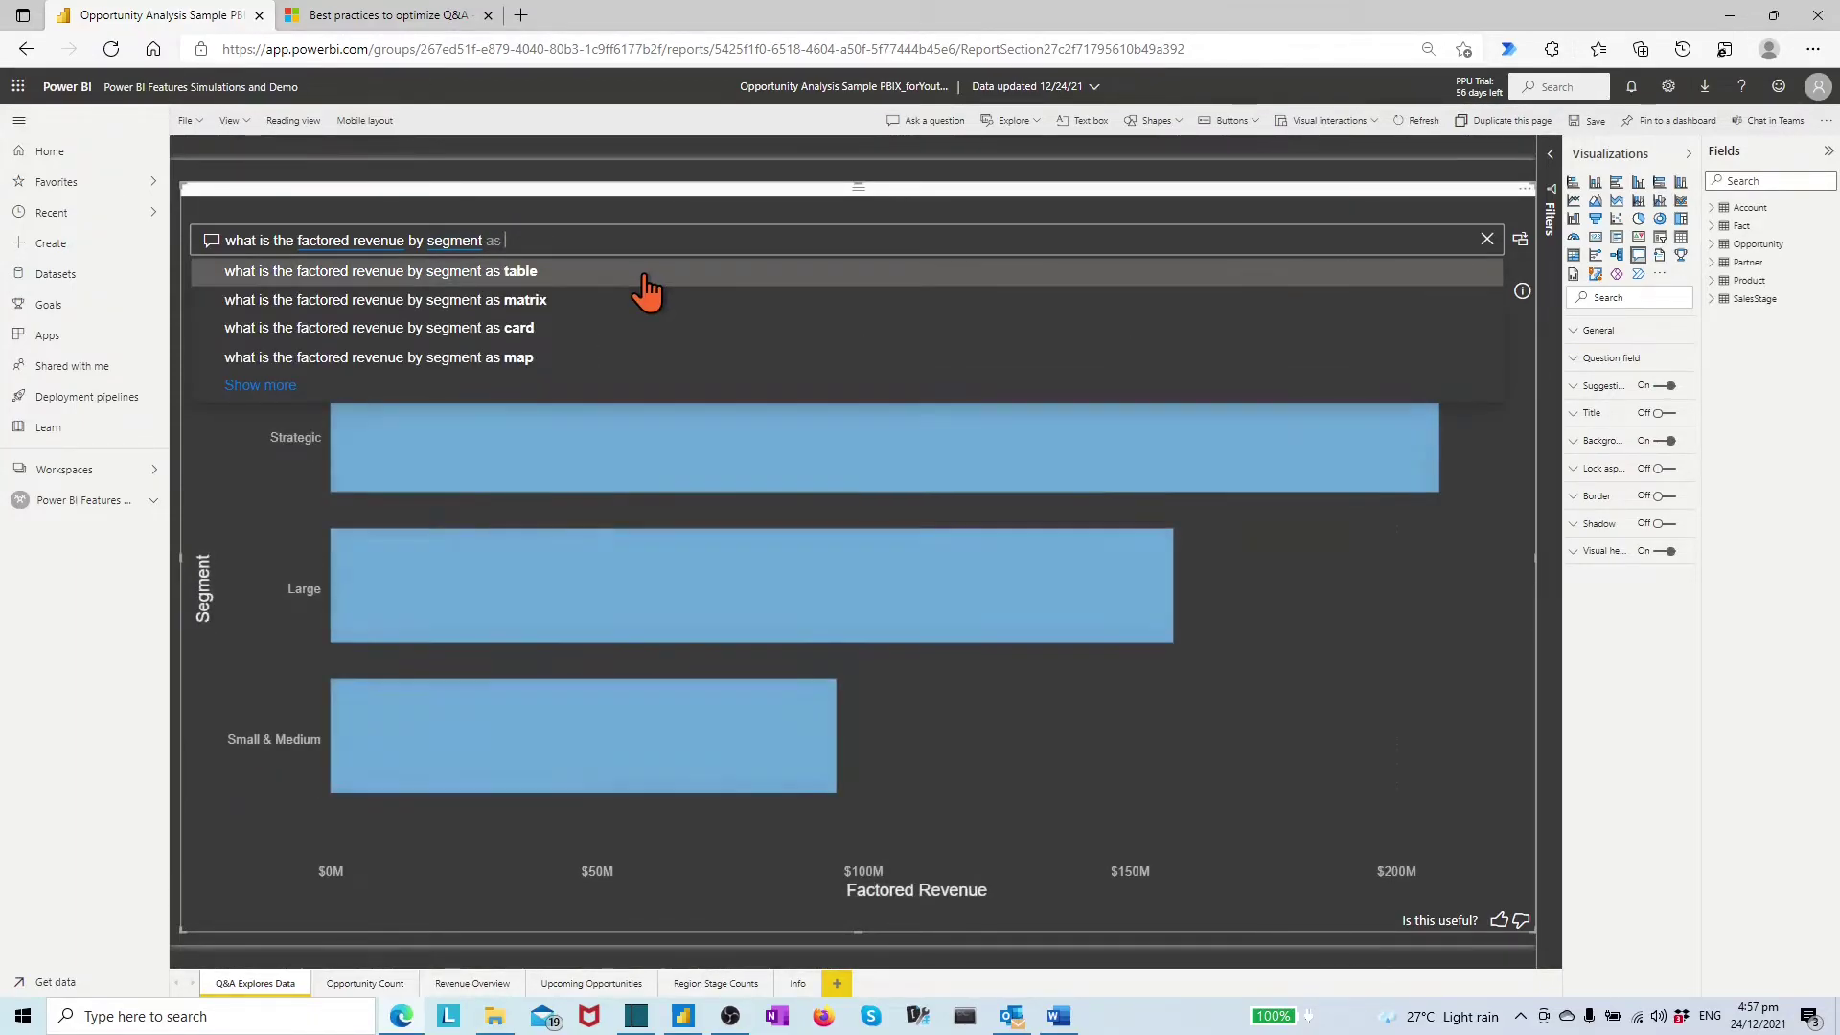
left_click(260, 391)
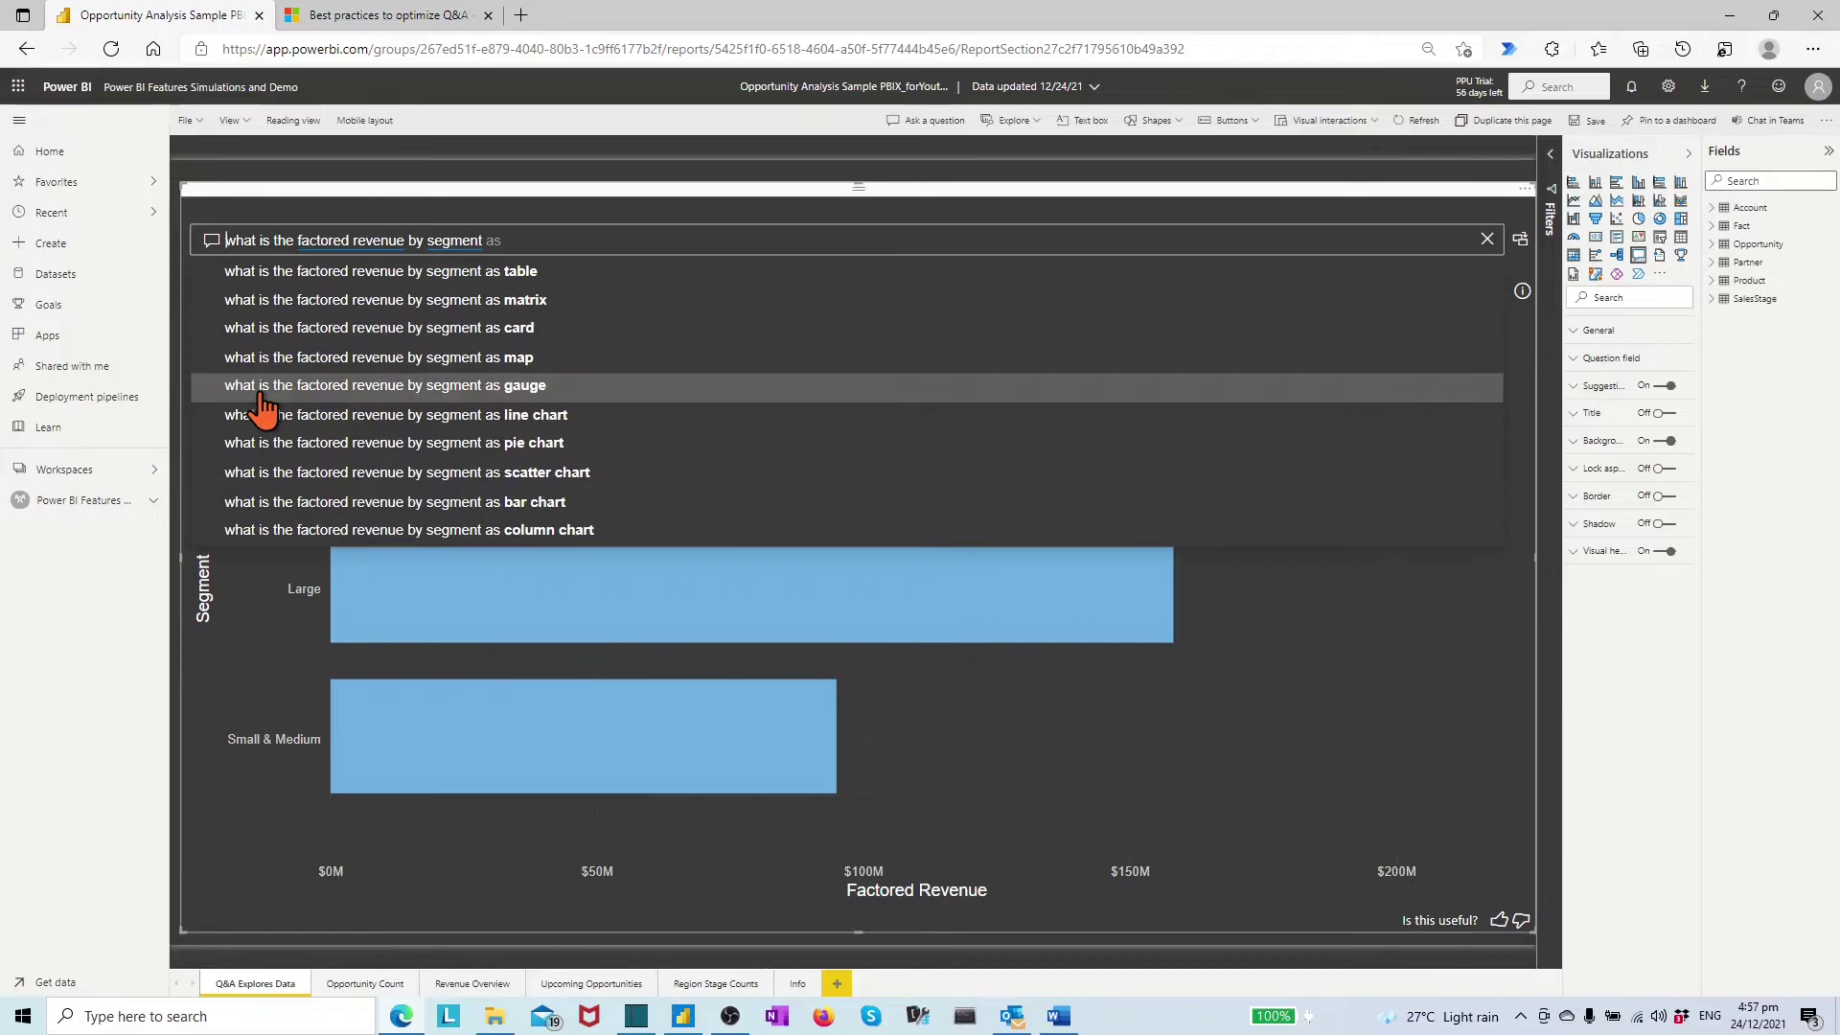
left_click(526, 533)
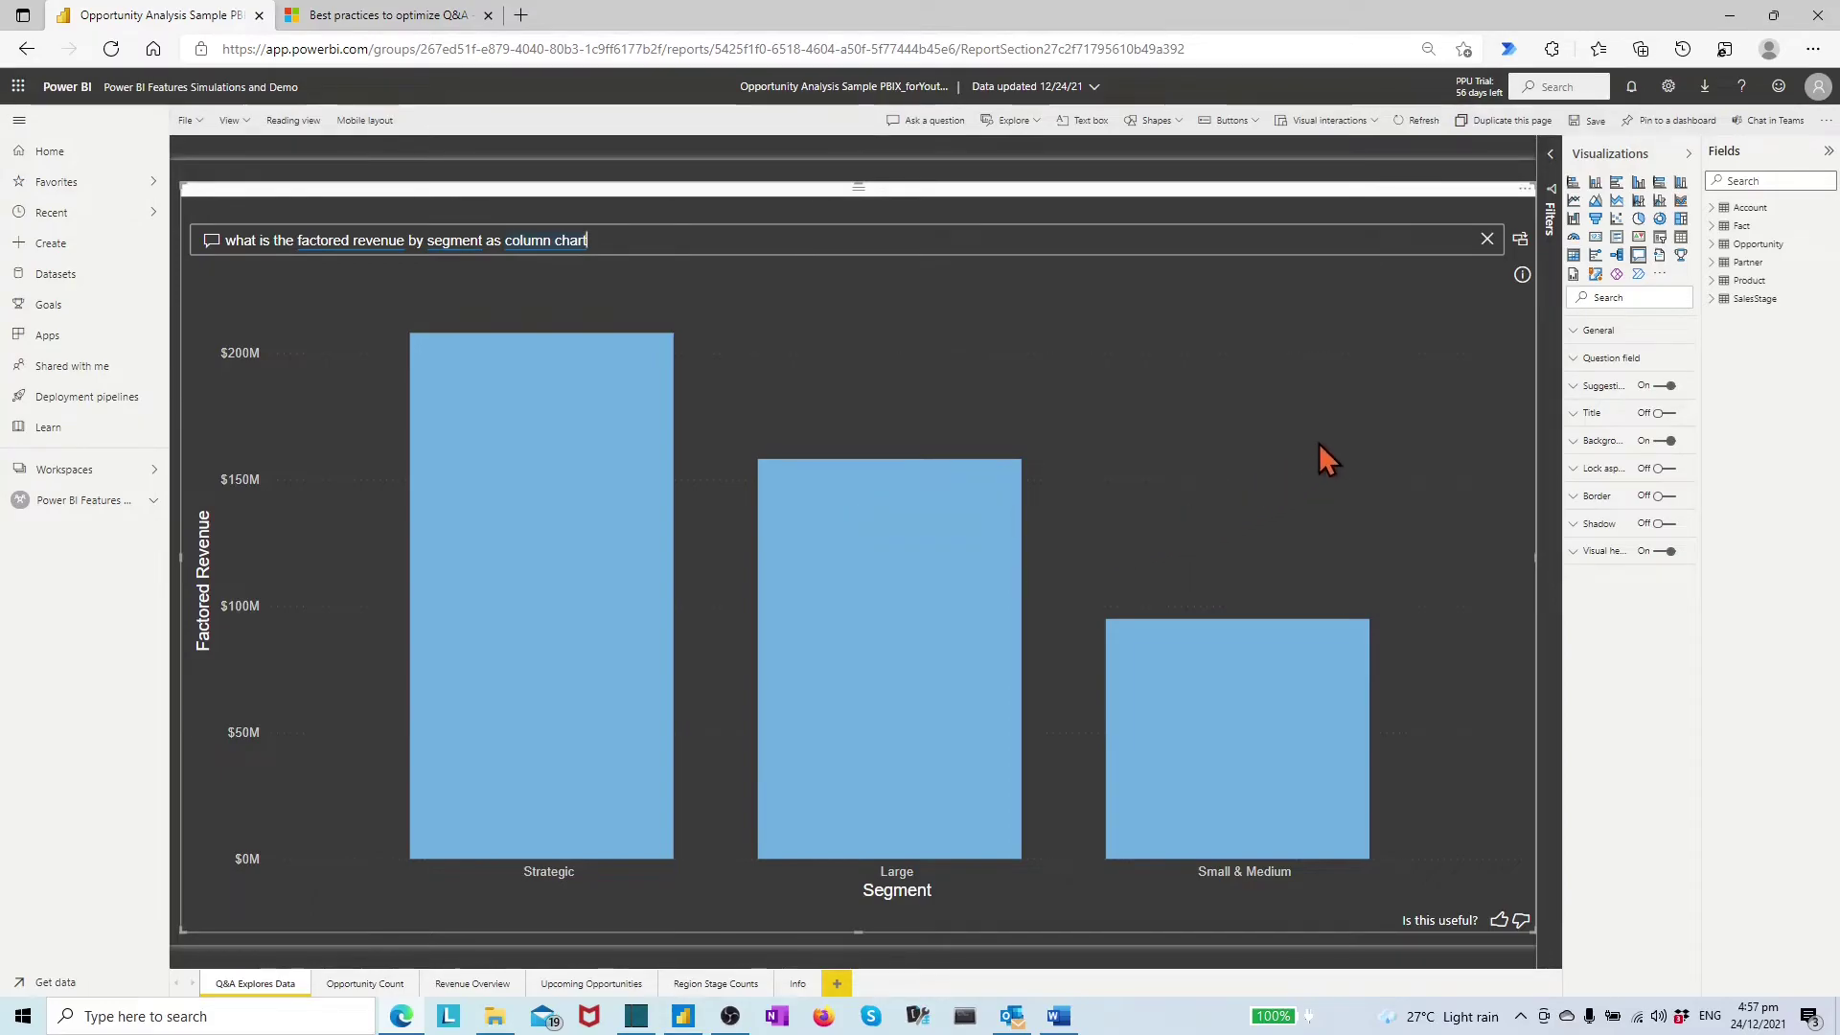
- Convert the answer to a standard chart and shrink it into the page's top-left quarter
left_click(1522, 251)
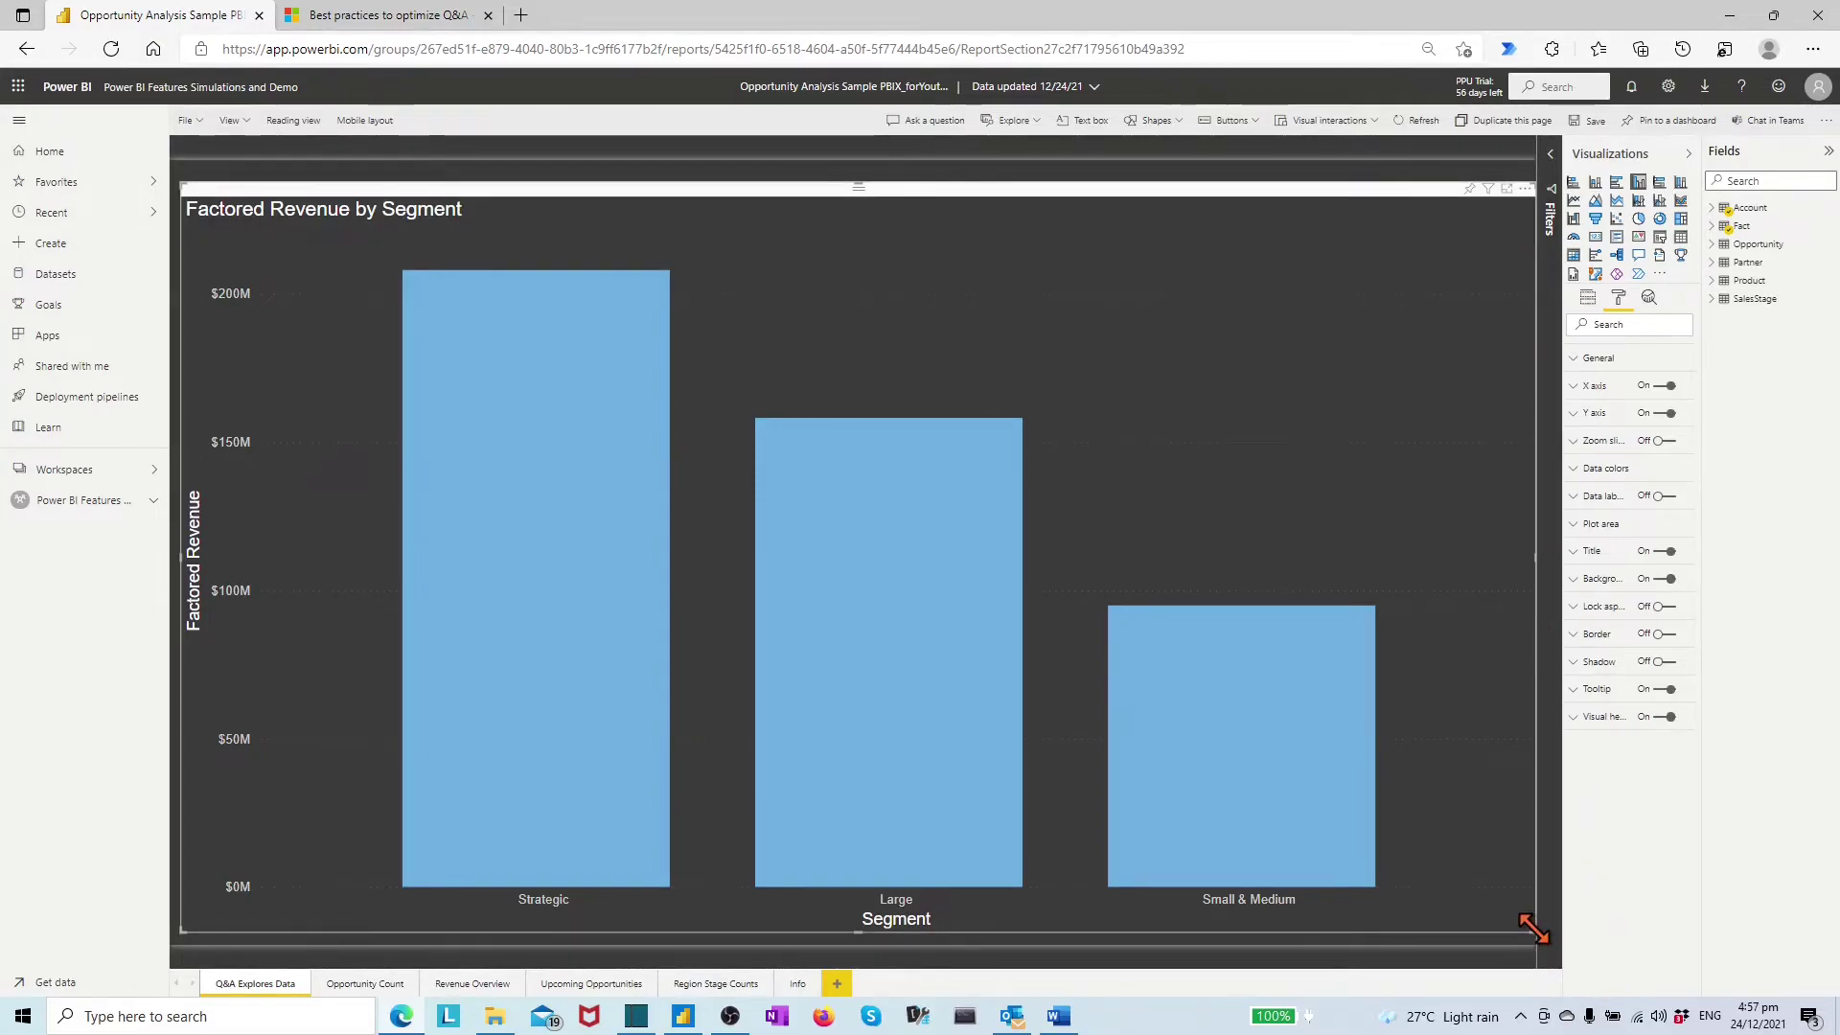
left_click_drag(1533, 929, 624, 486)
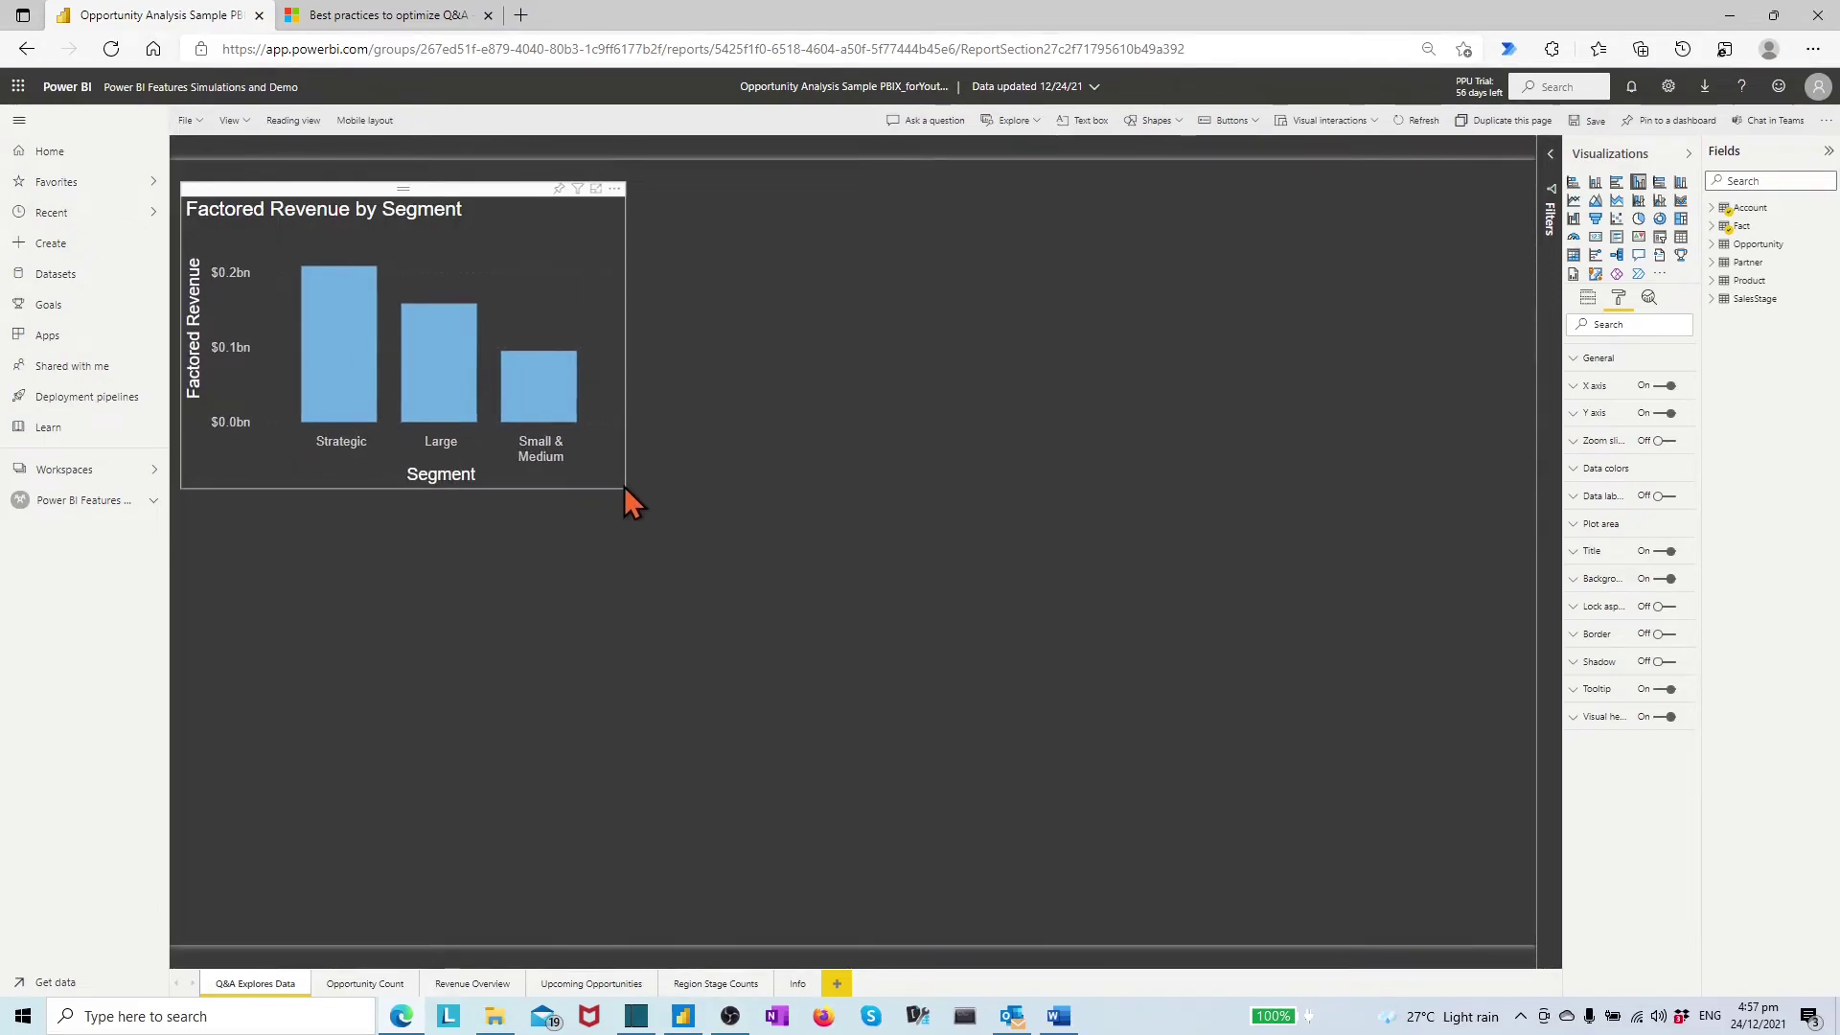
left_click(788, 535)
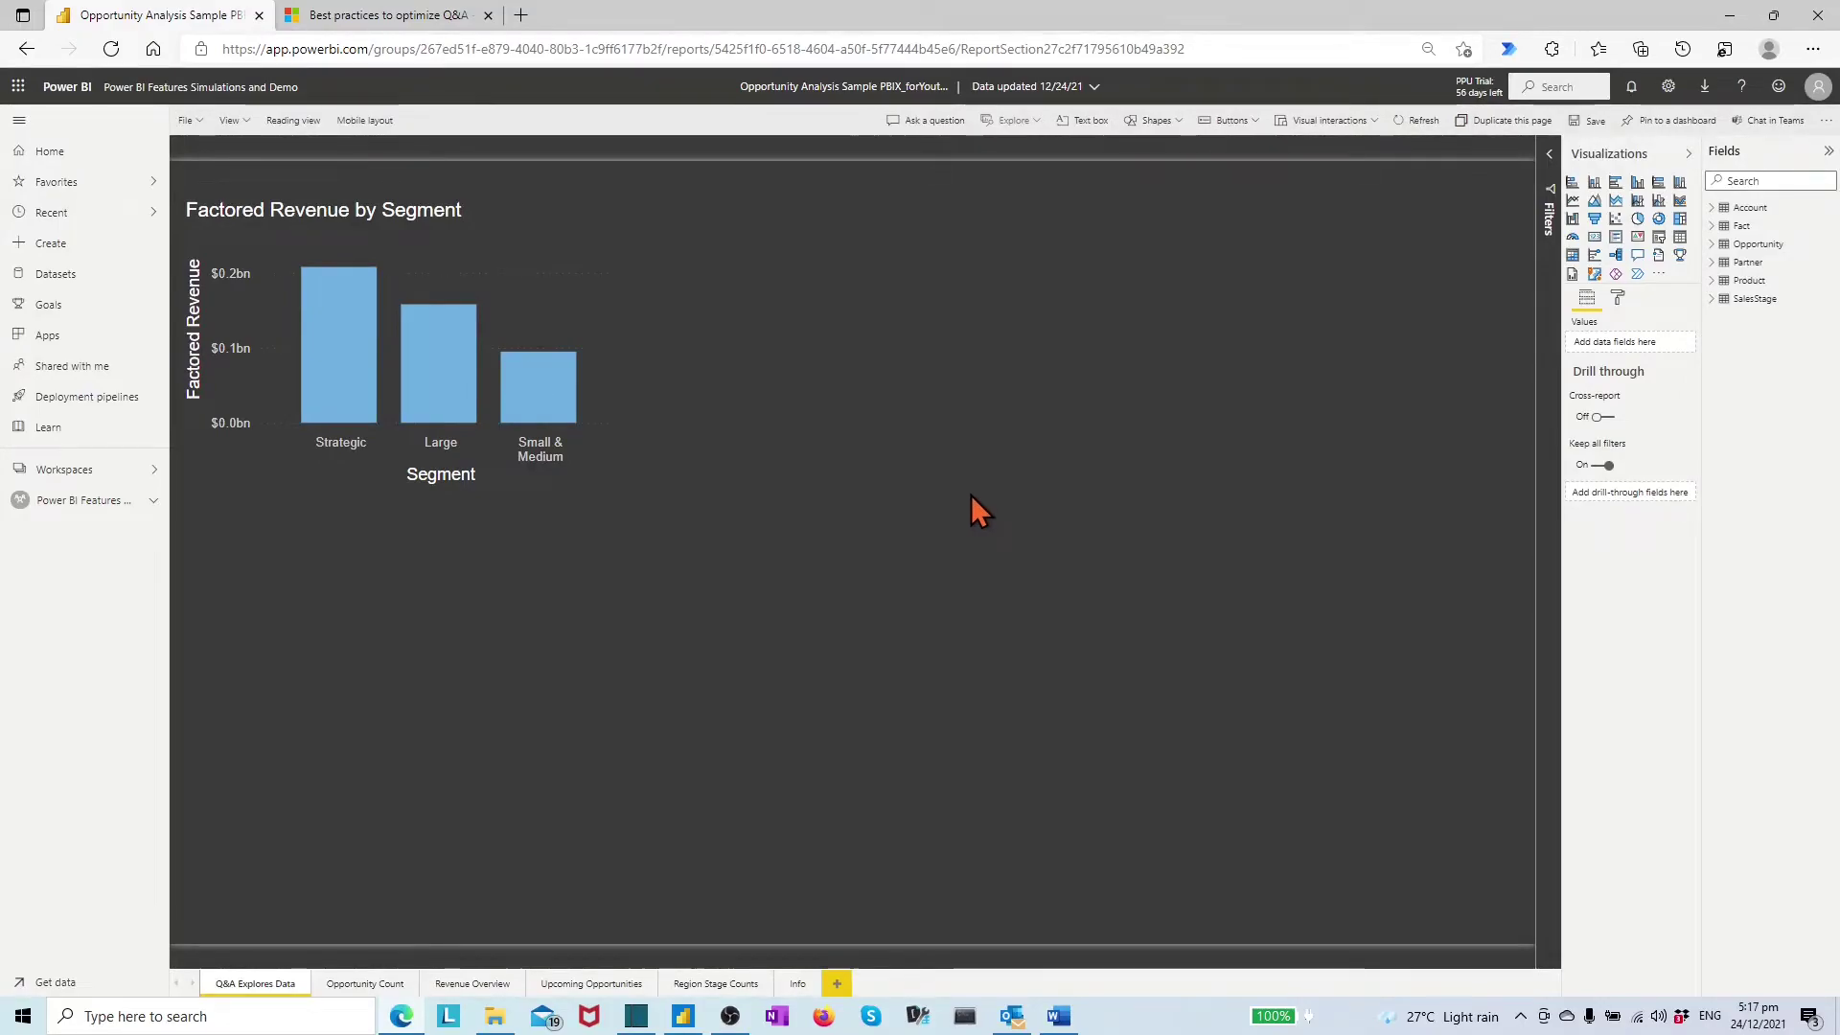
- Add a wide Q&A visual asking 'show me top opportunity name by revenue' as a table
left_click(1636, 255)
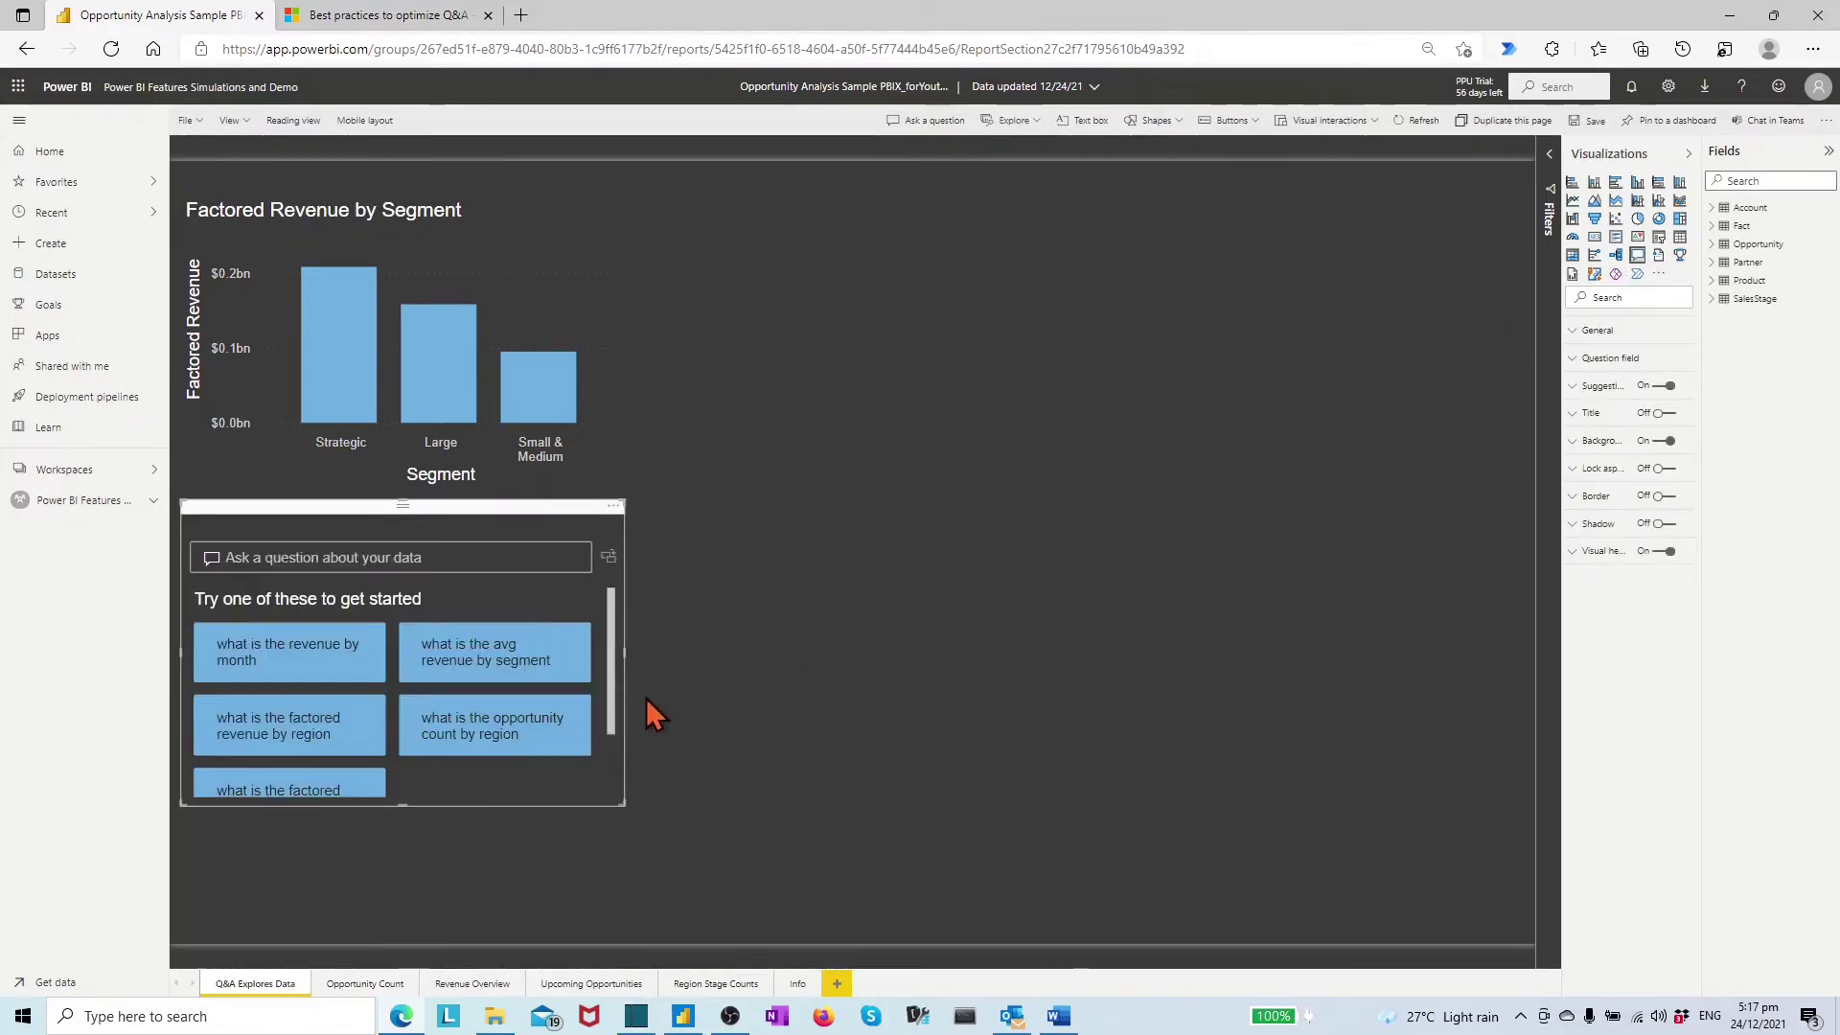
left_click_drag(626, 650, 1519, 676)
left_click(451, 559)
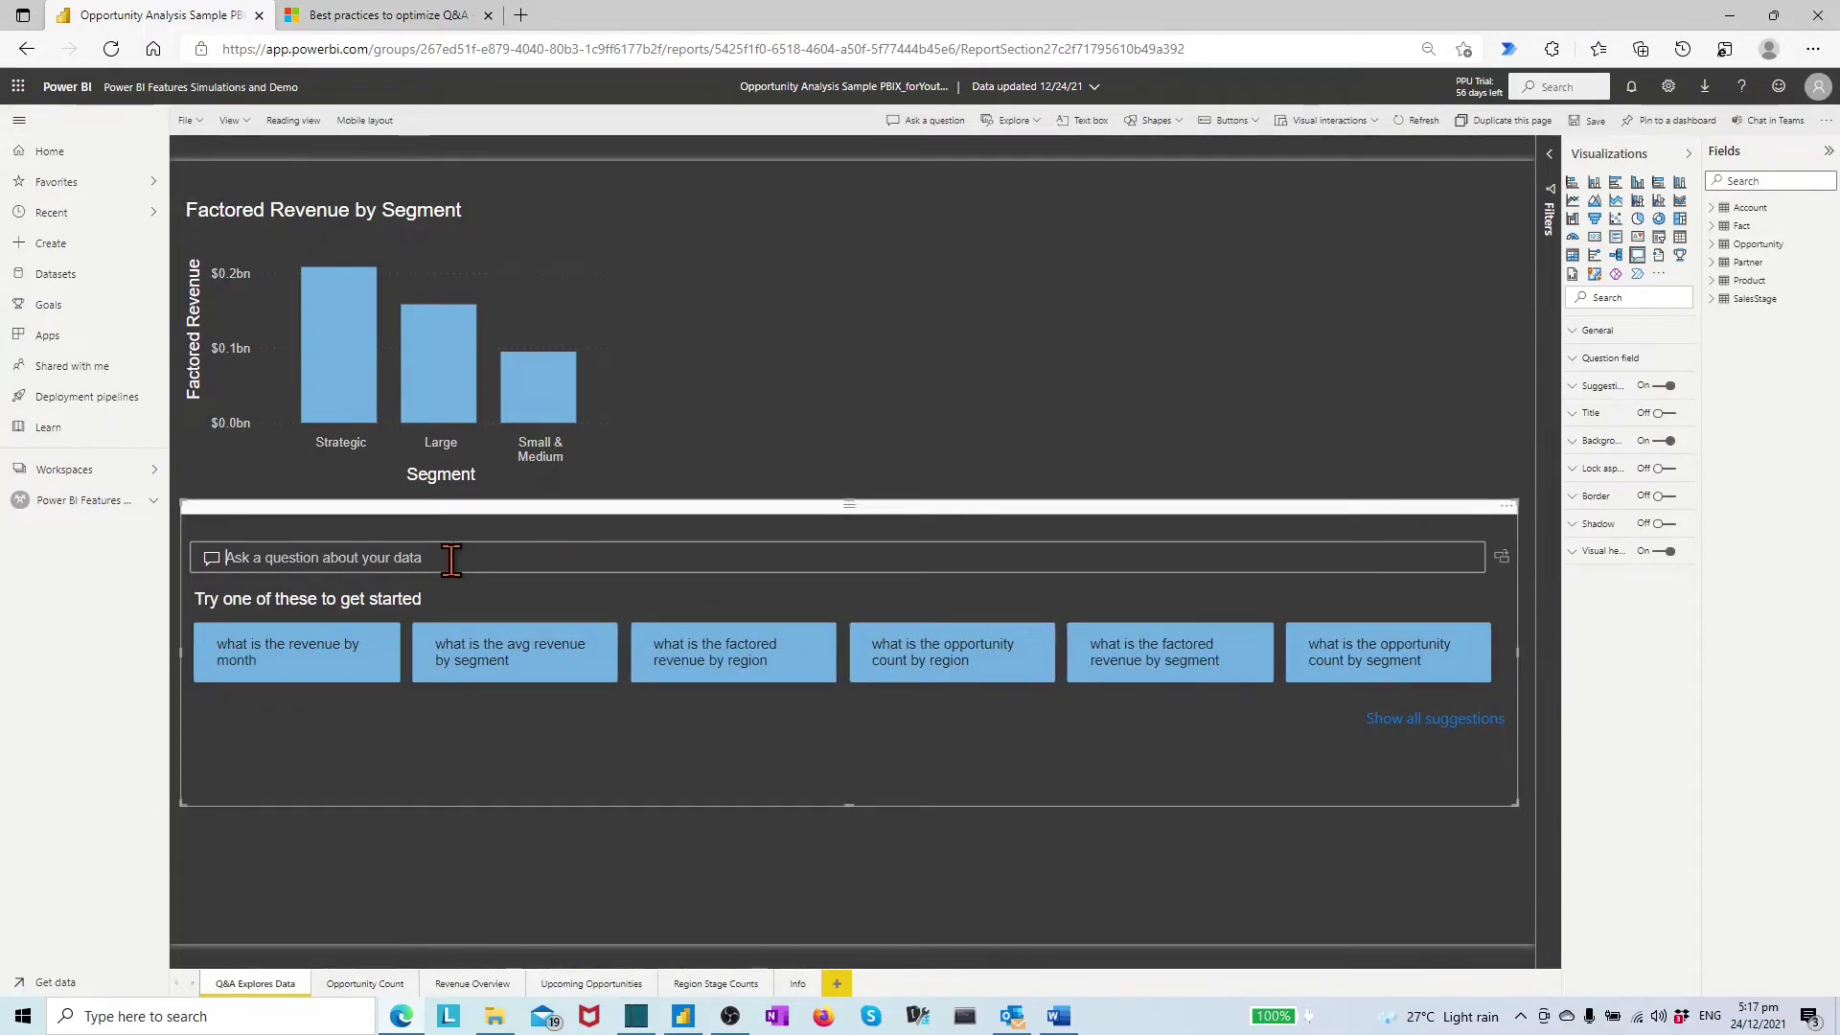
type("show")
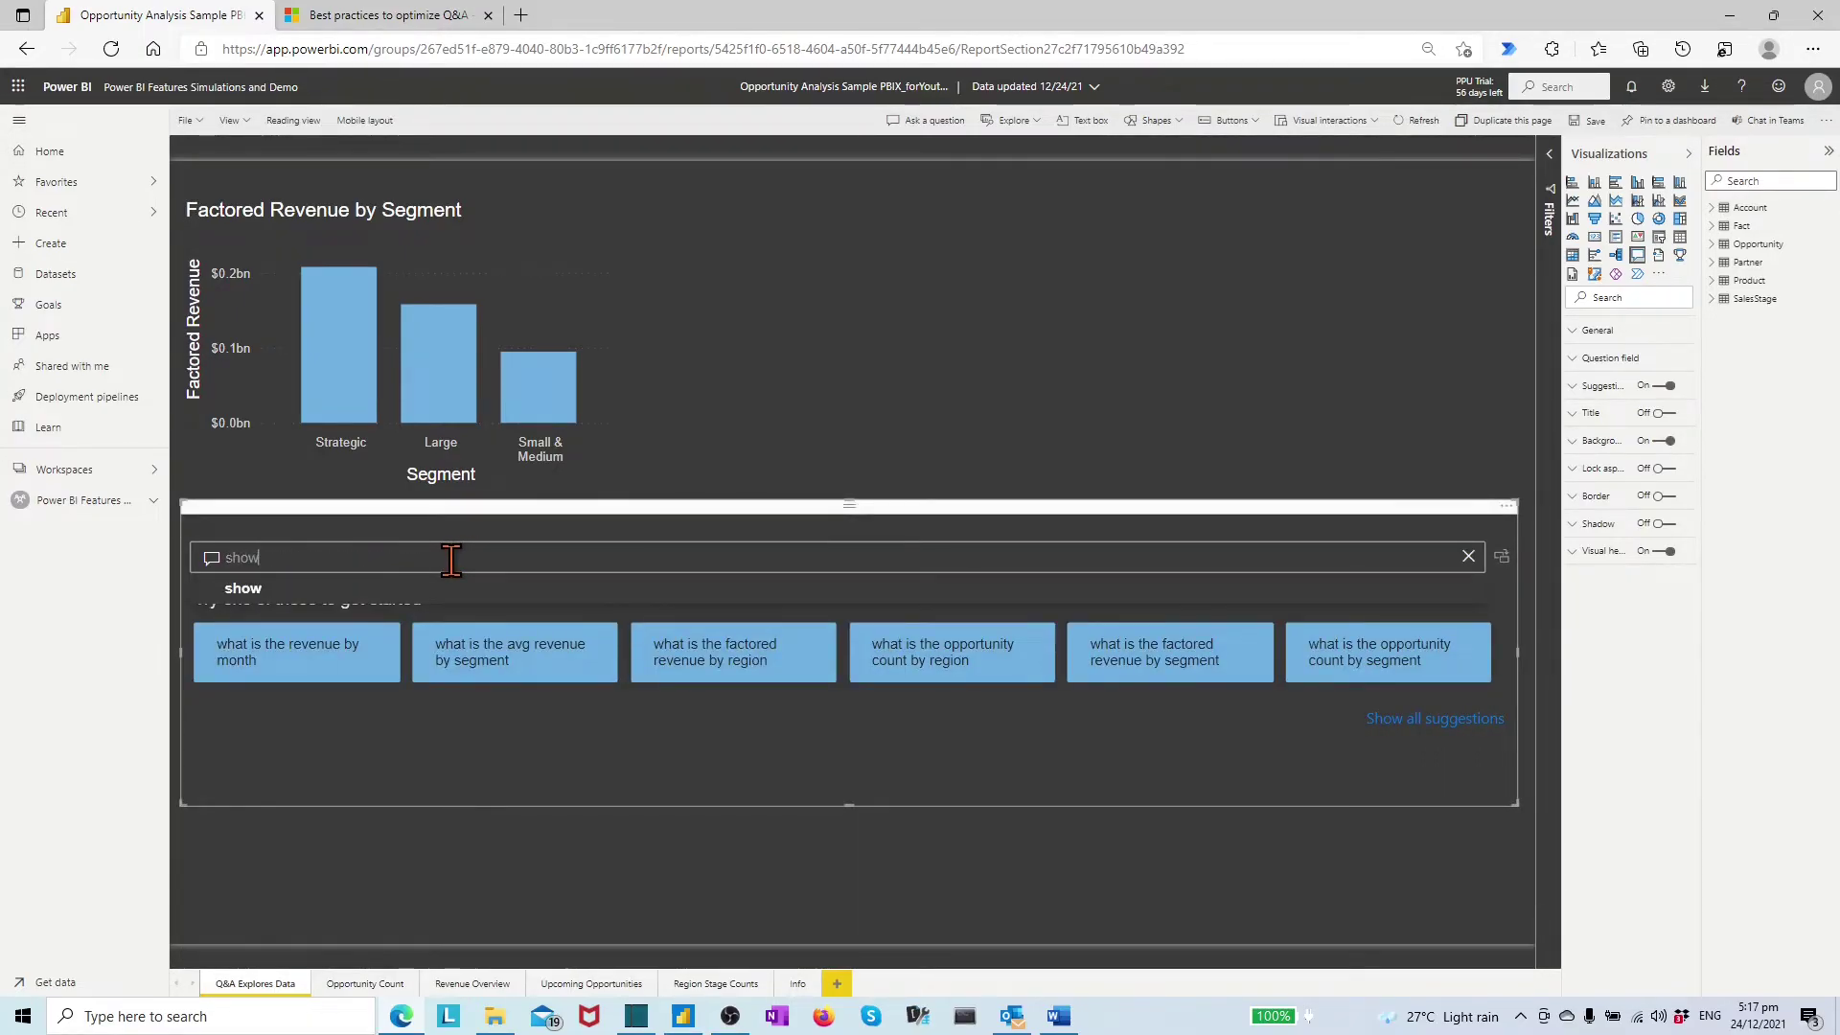
type(" me t")
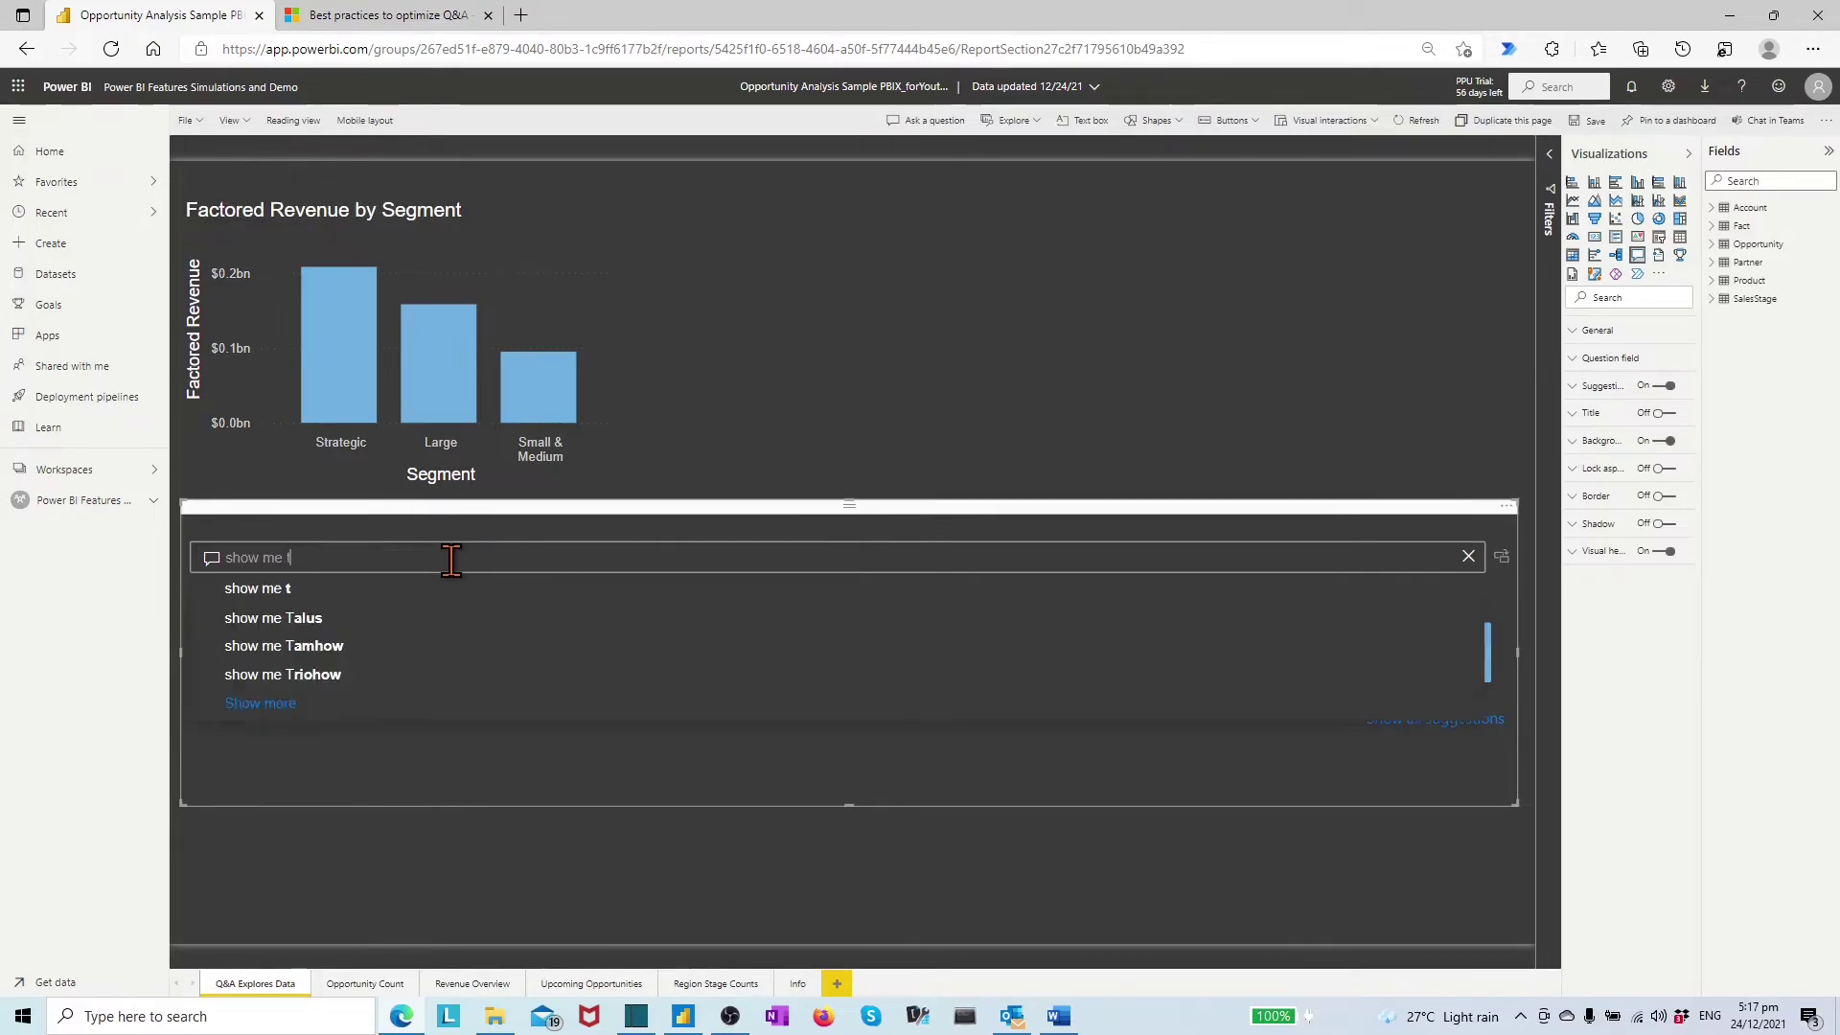
type("op o")
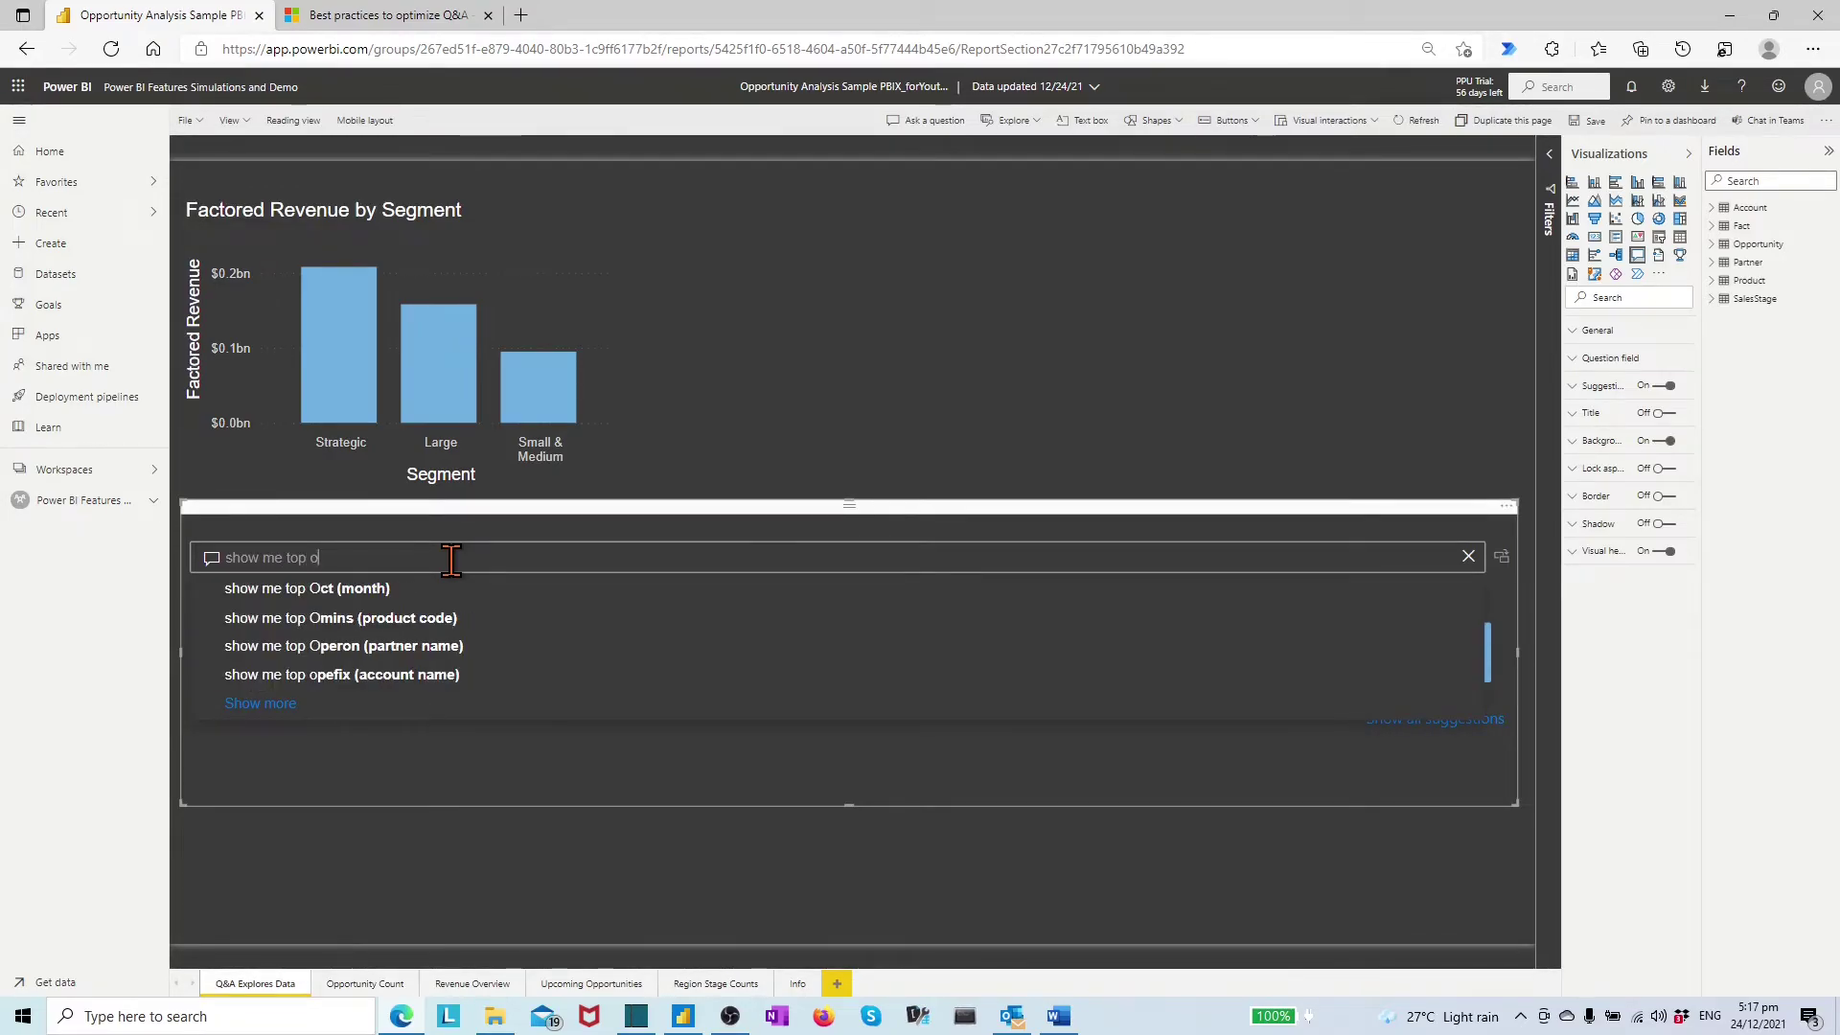
type("pportunity n")
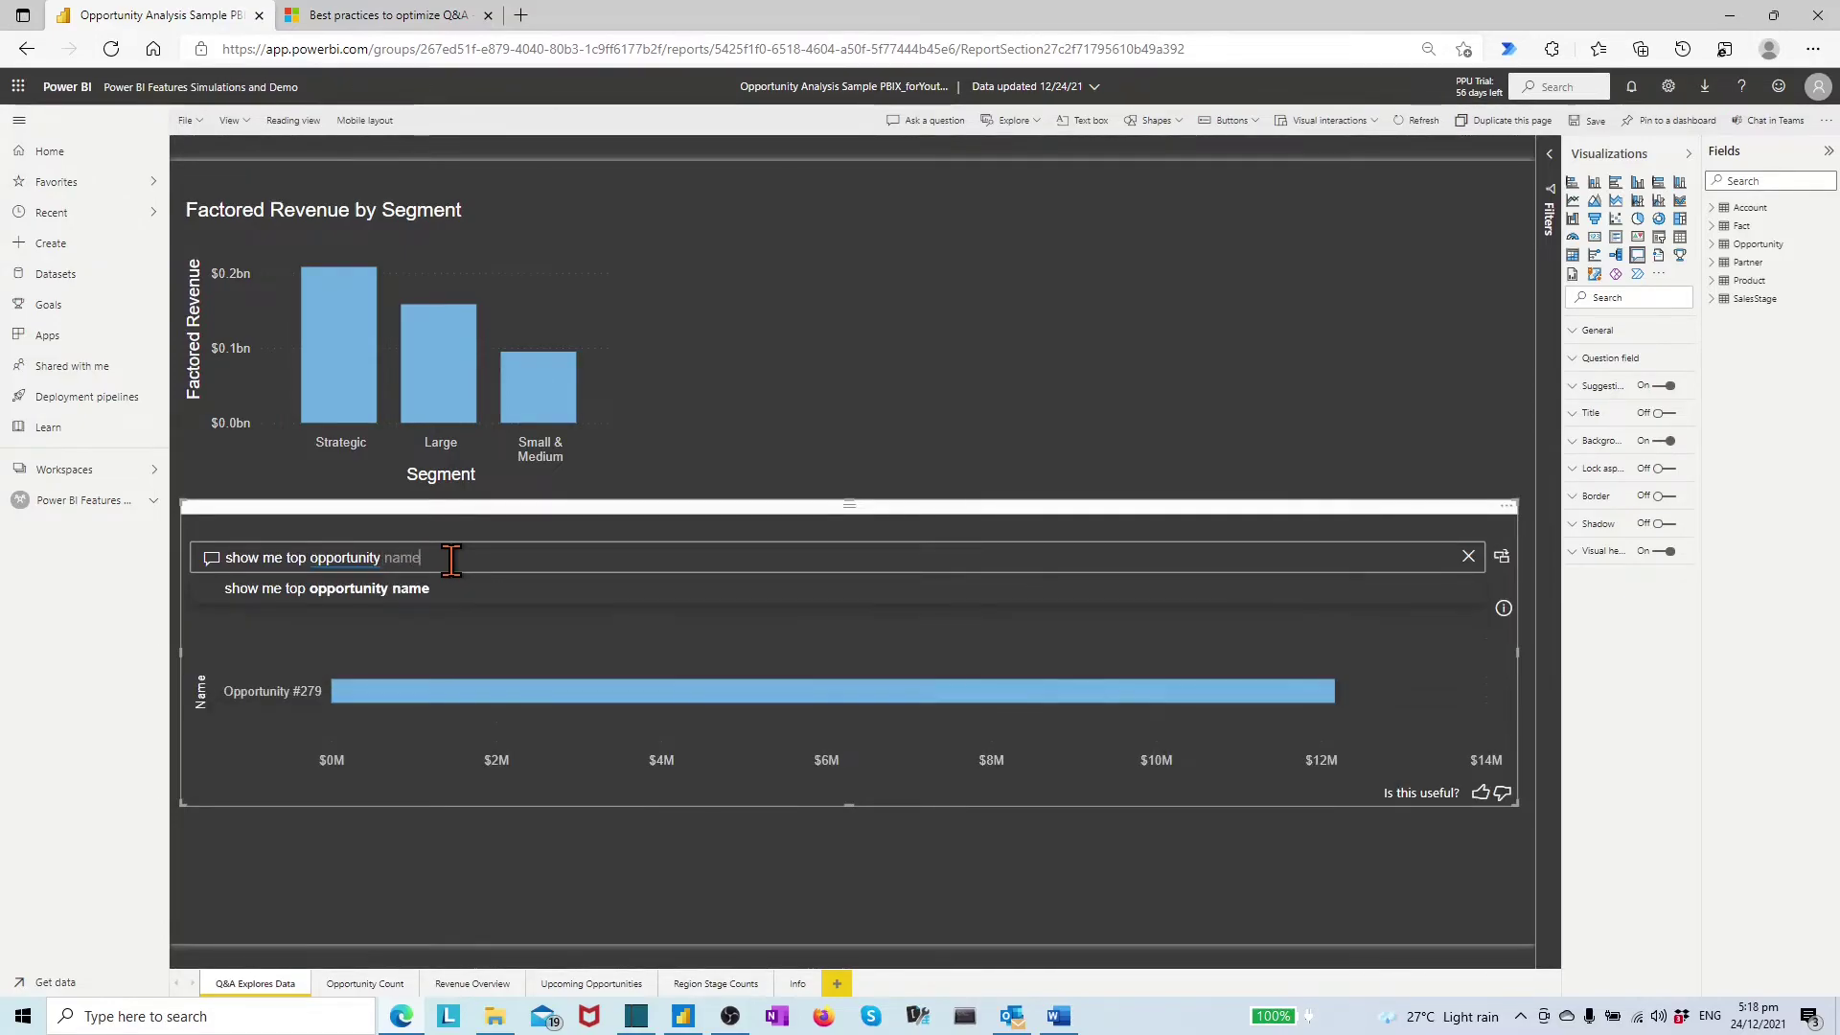
type("ame ")
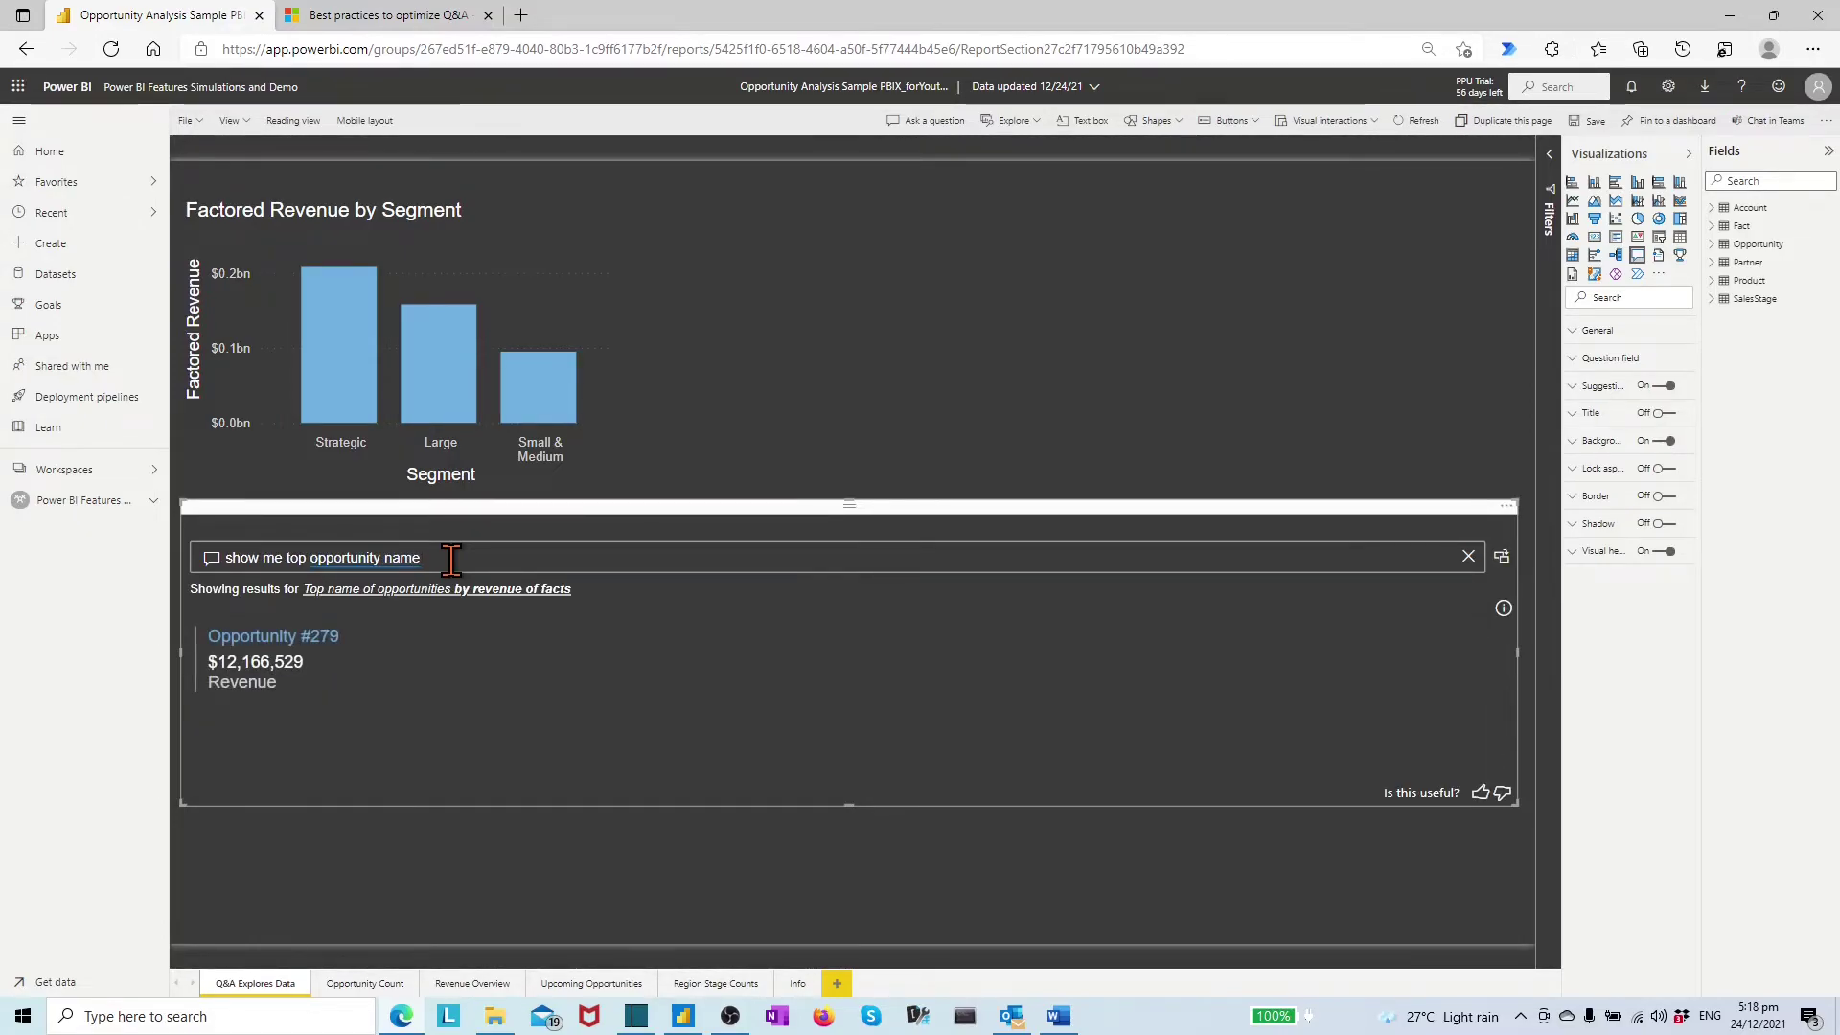
type("by revenue")
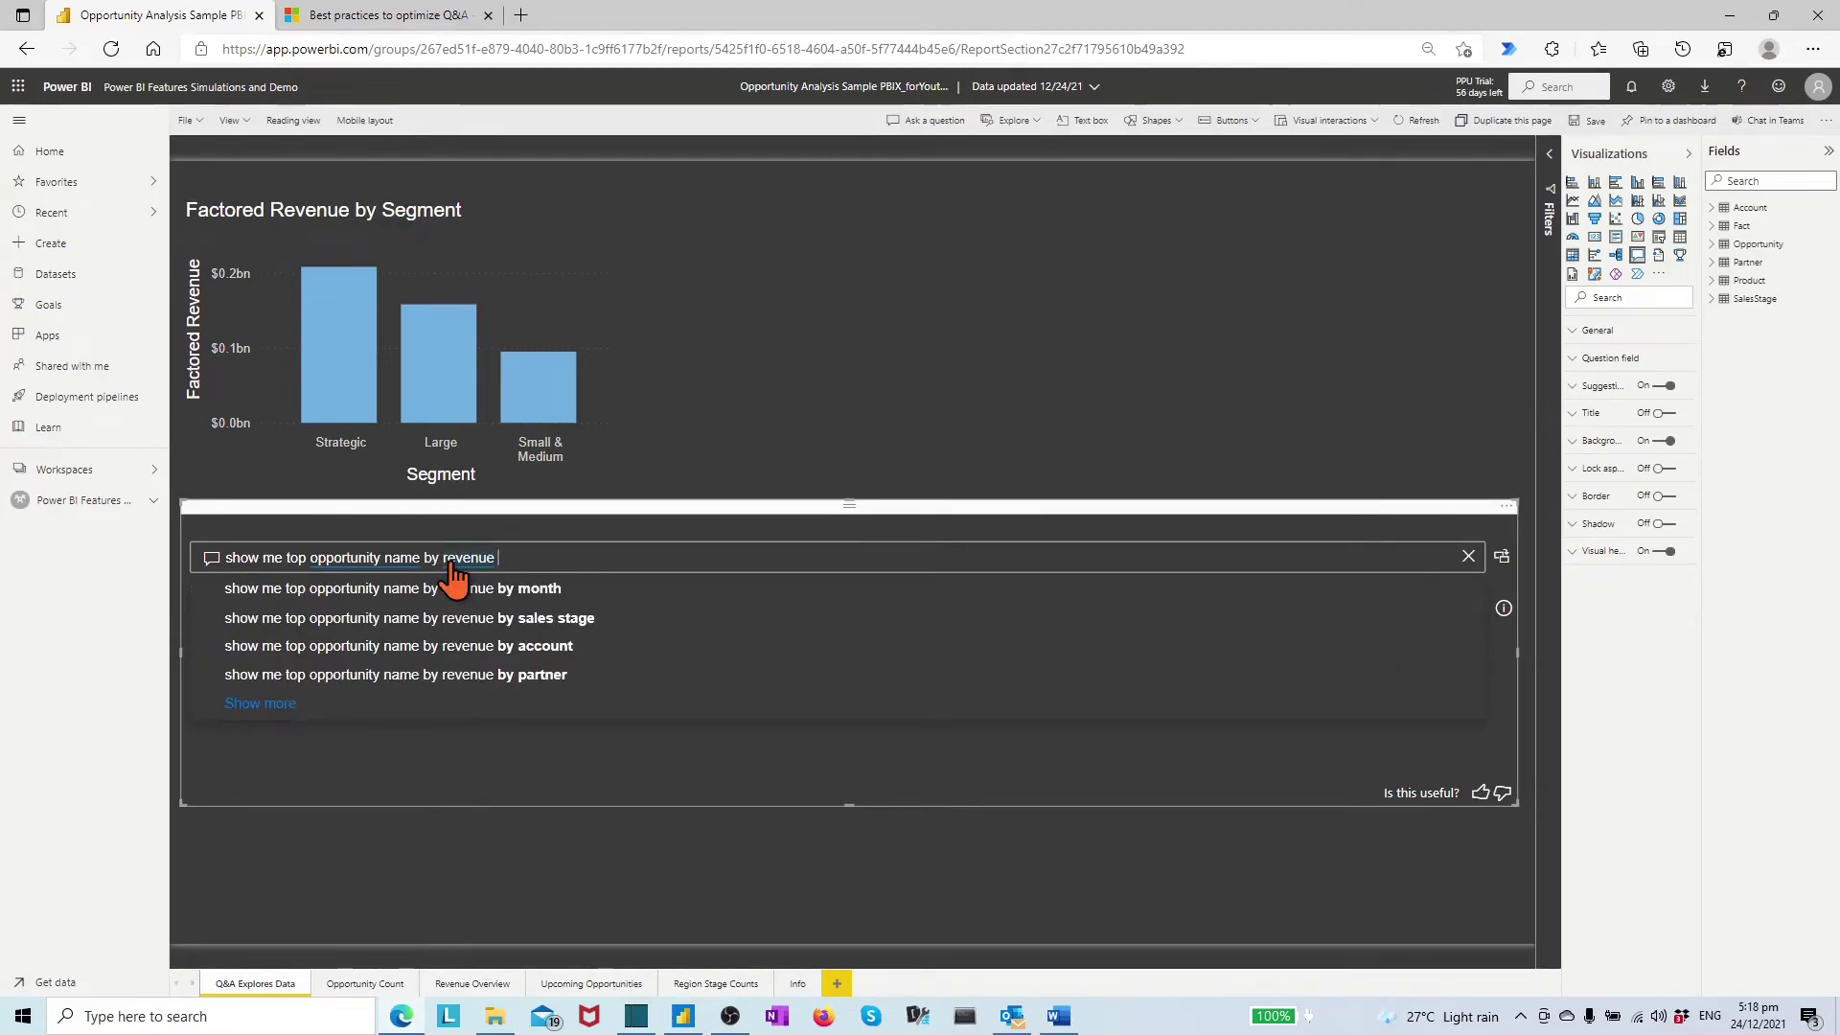
left_click(625, 862)
left_click(526, 604)
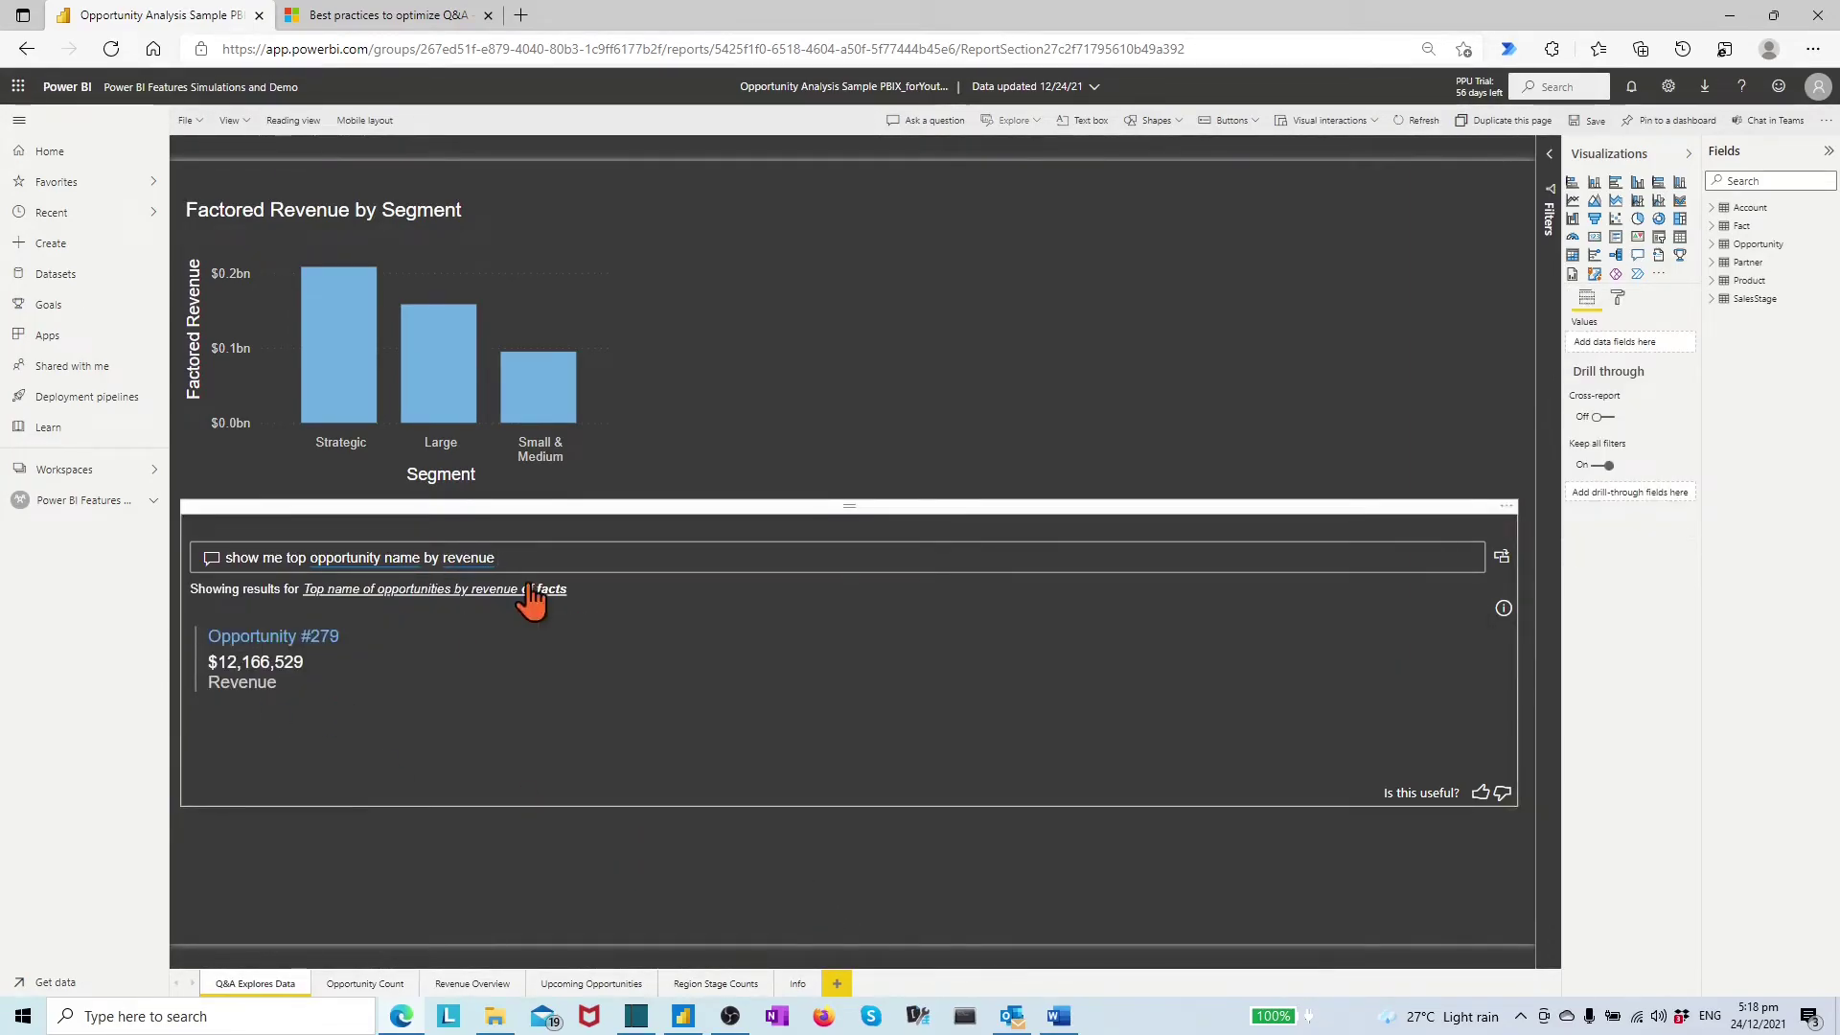
left_click(518, 558)
type("as")
left_click(499, 588)
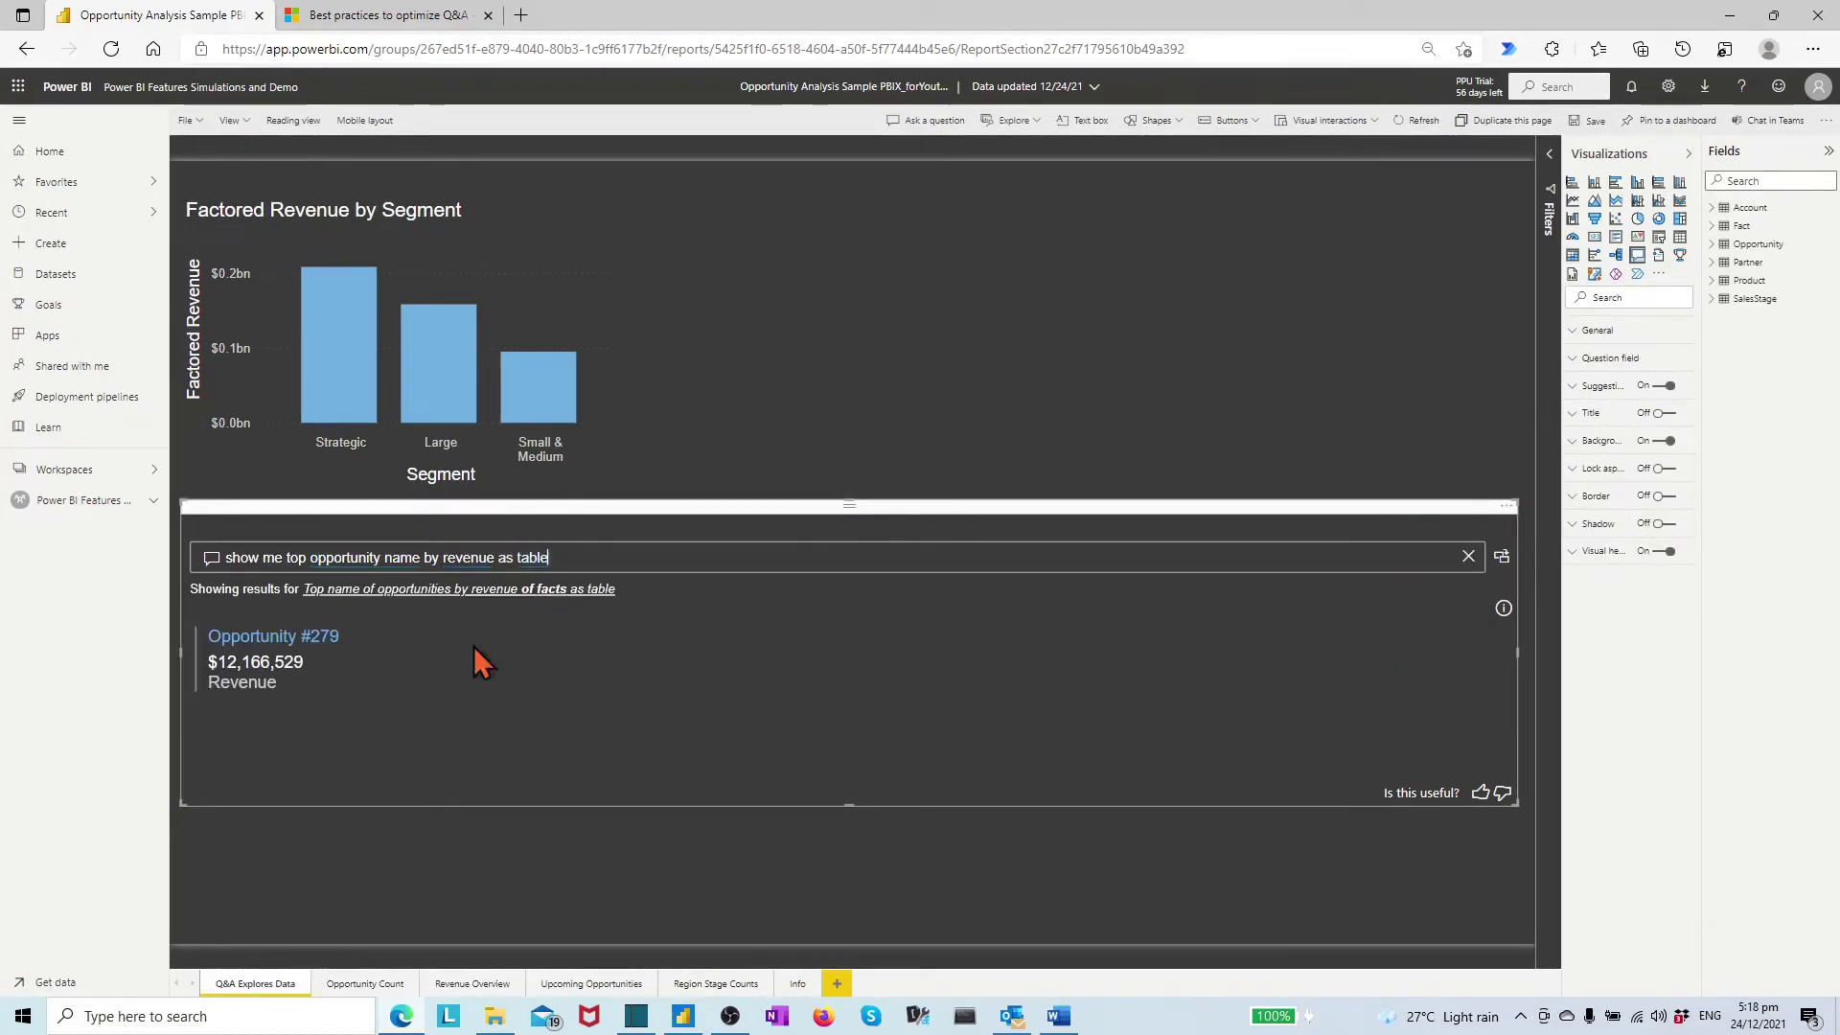
- Add product code, region, sales stage and partner columns to the Q&A table
type("by product code")
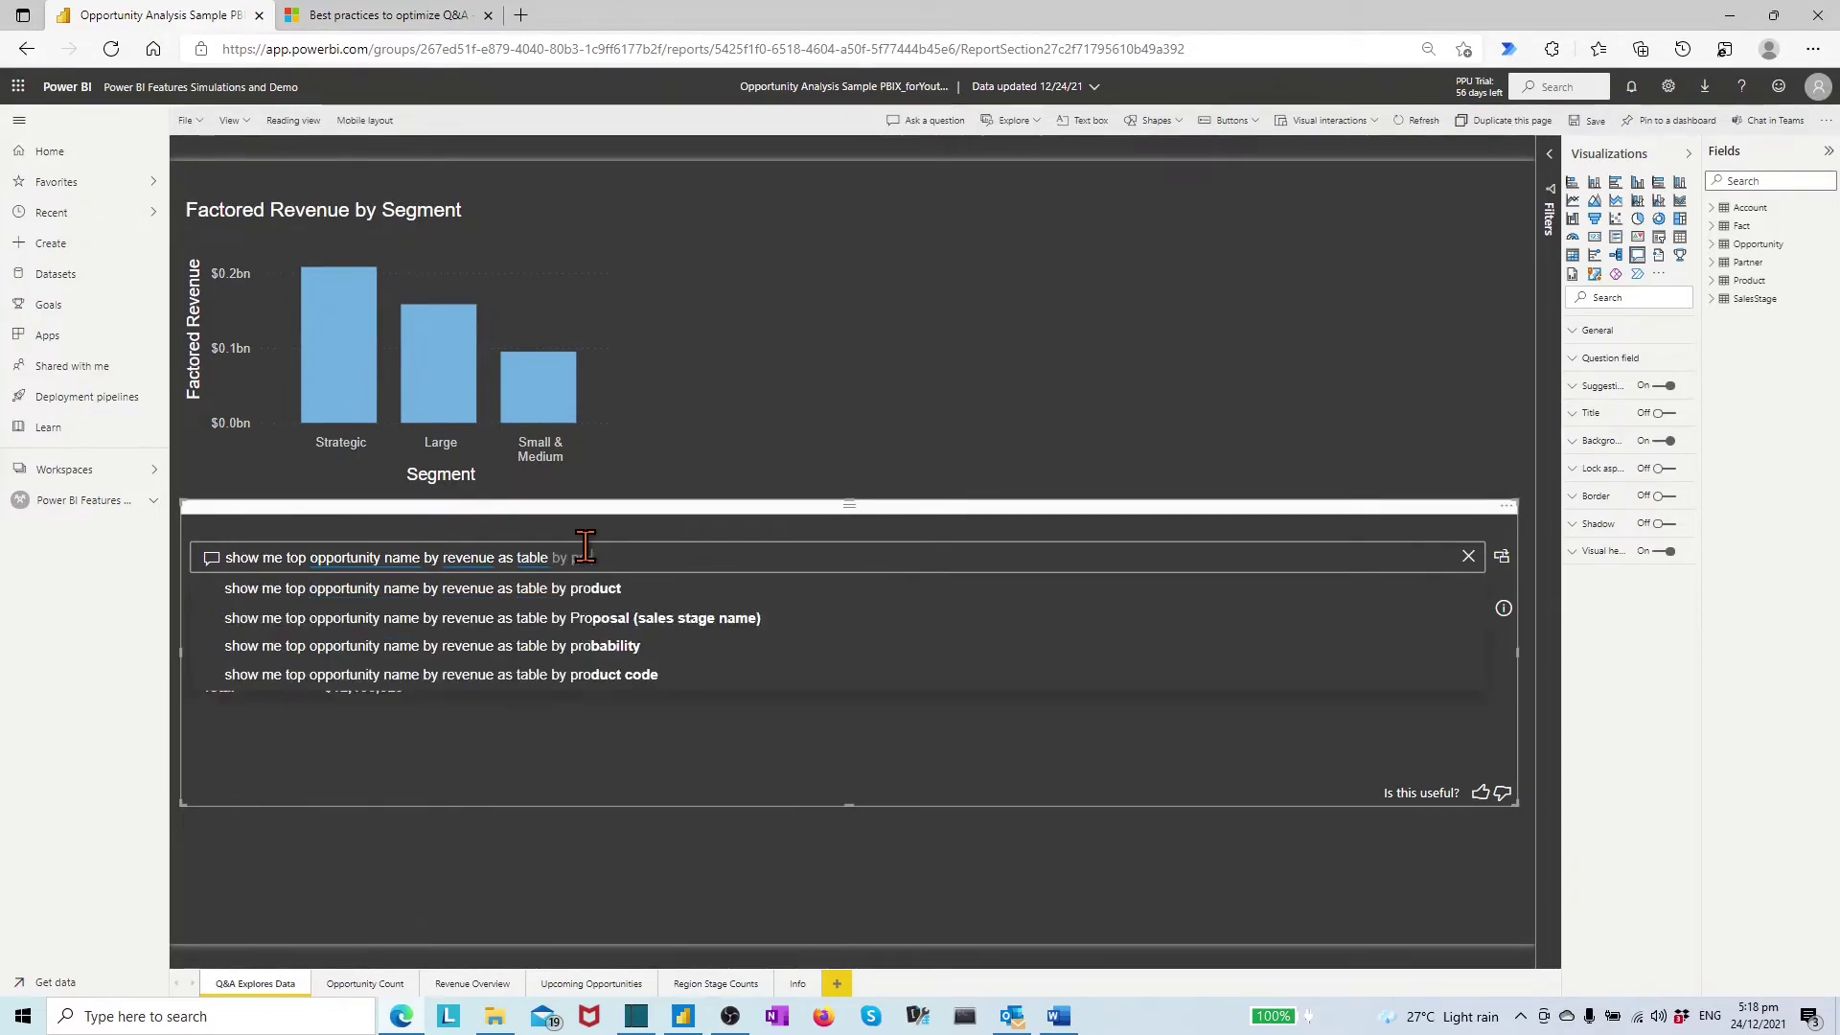
left_click(464, 588)
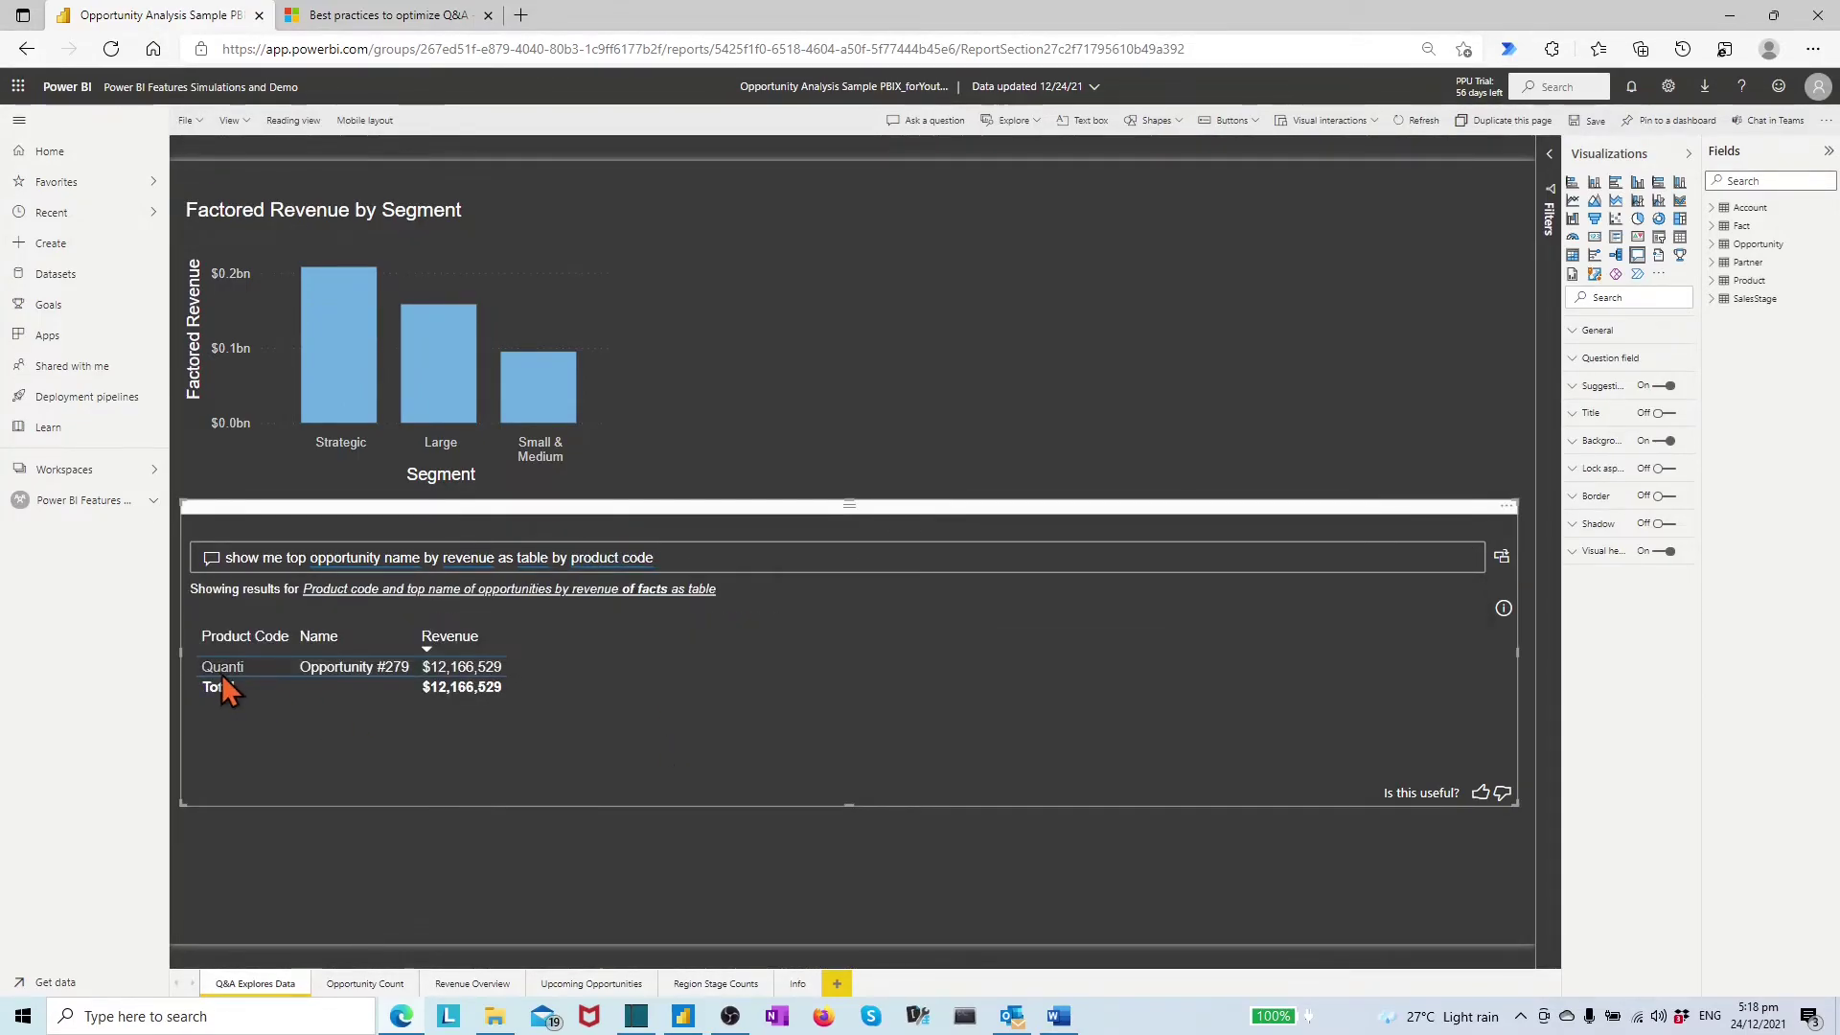
type("by region")
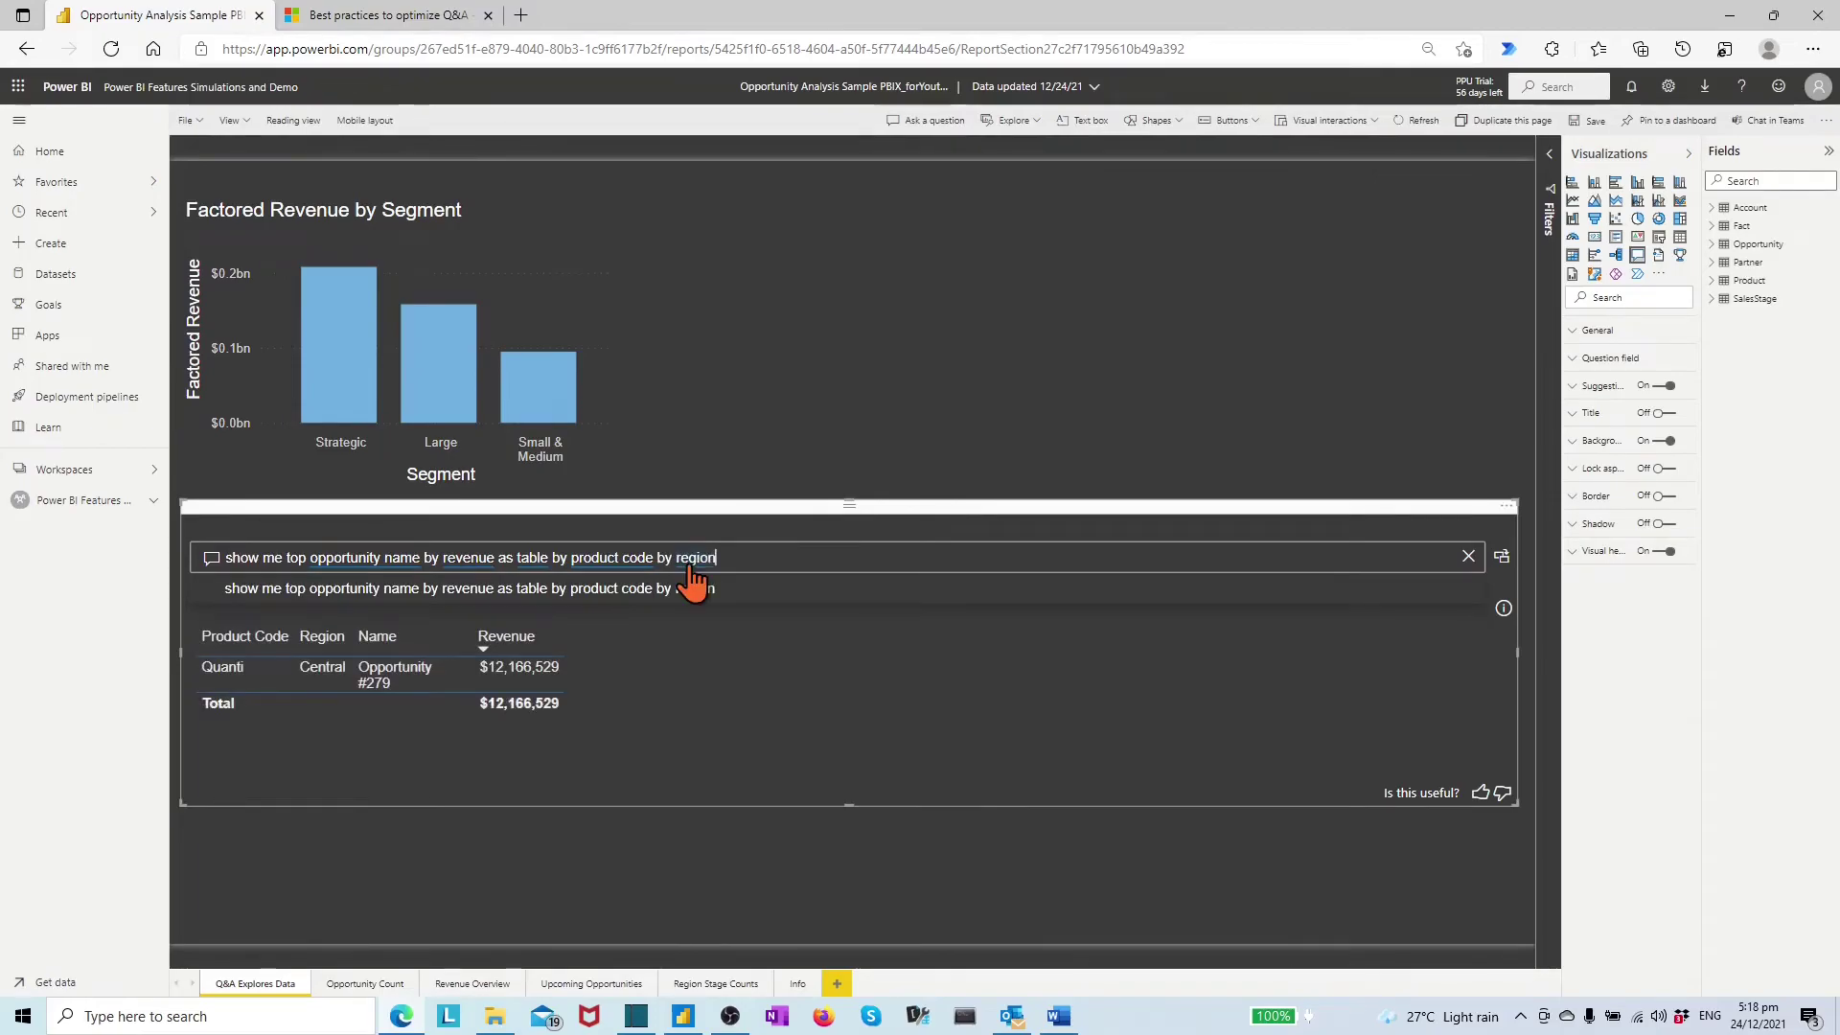
left_click(690, 589)
type("by")
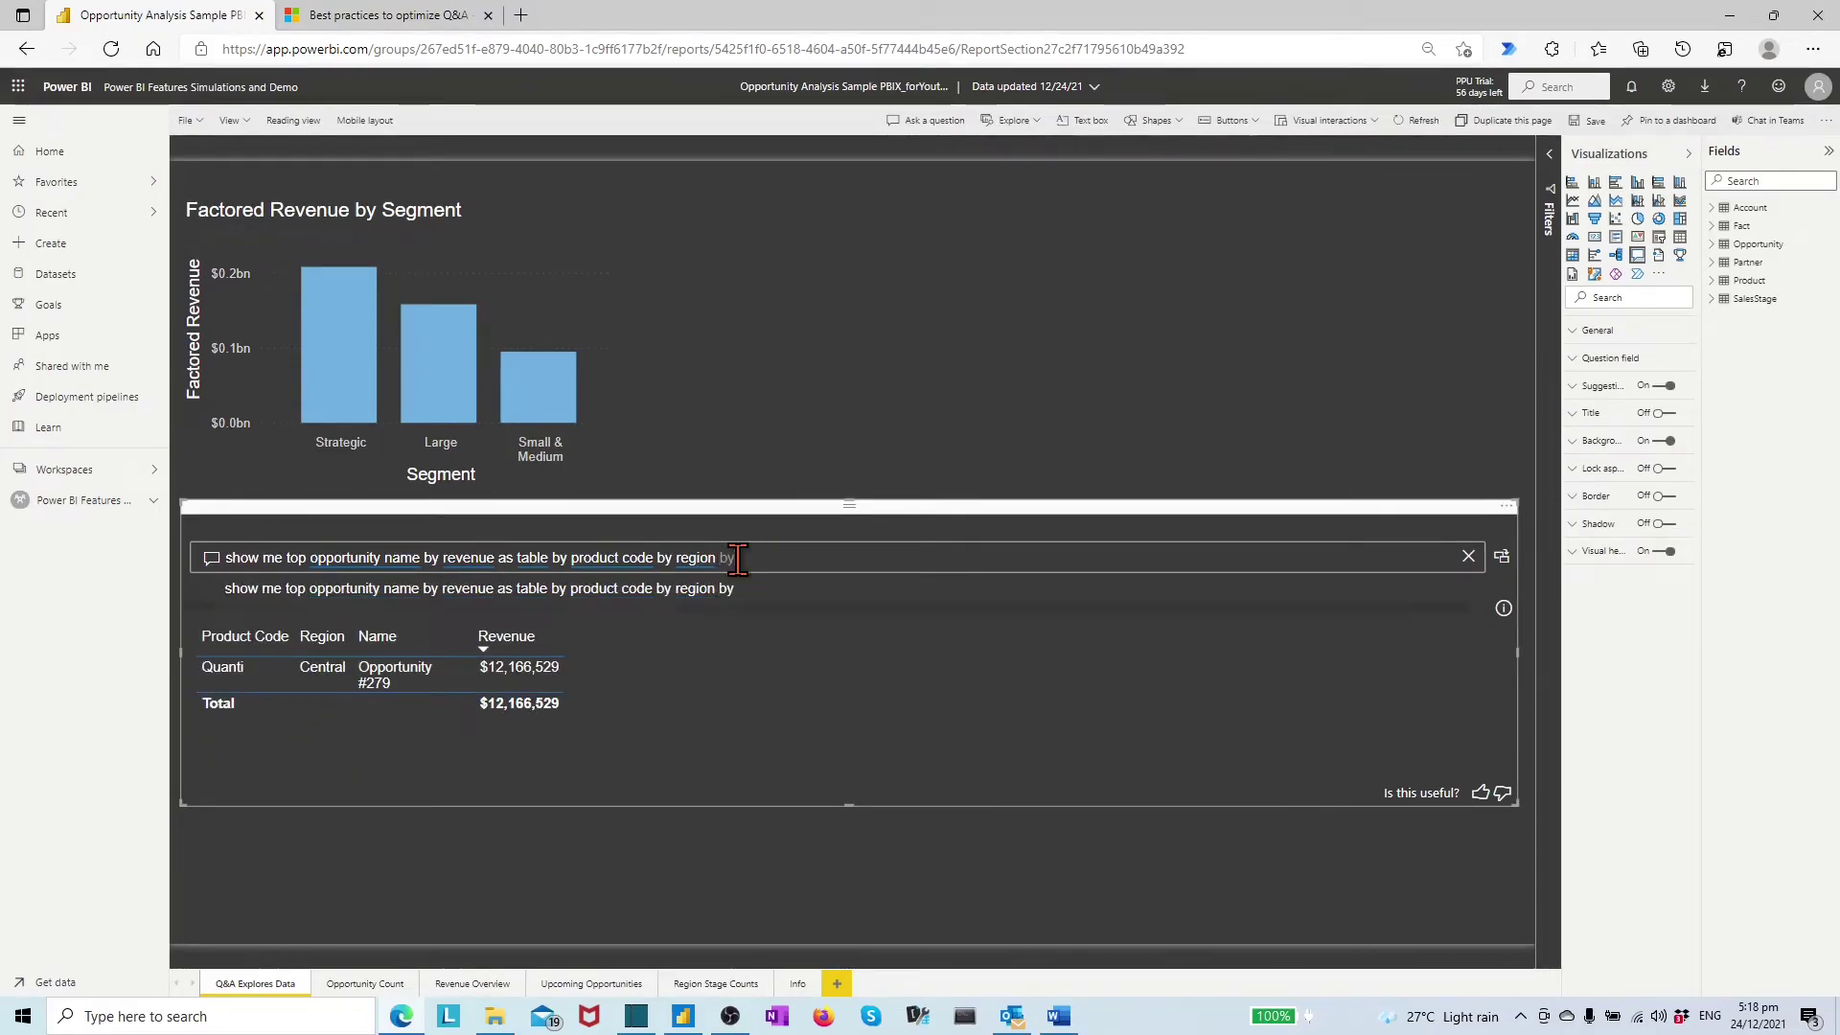
type(" sales stage")
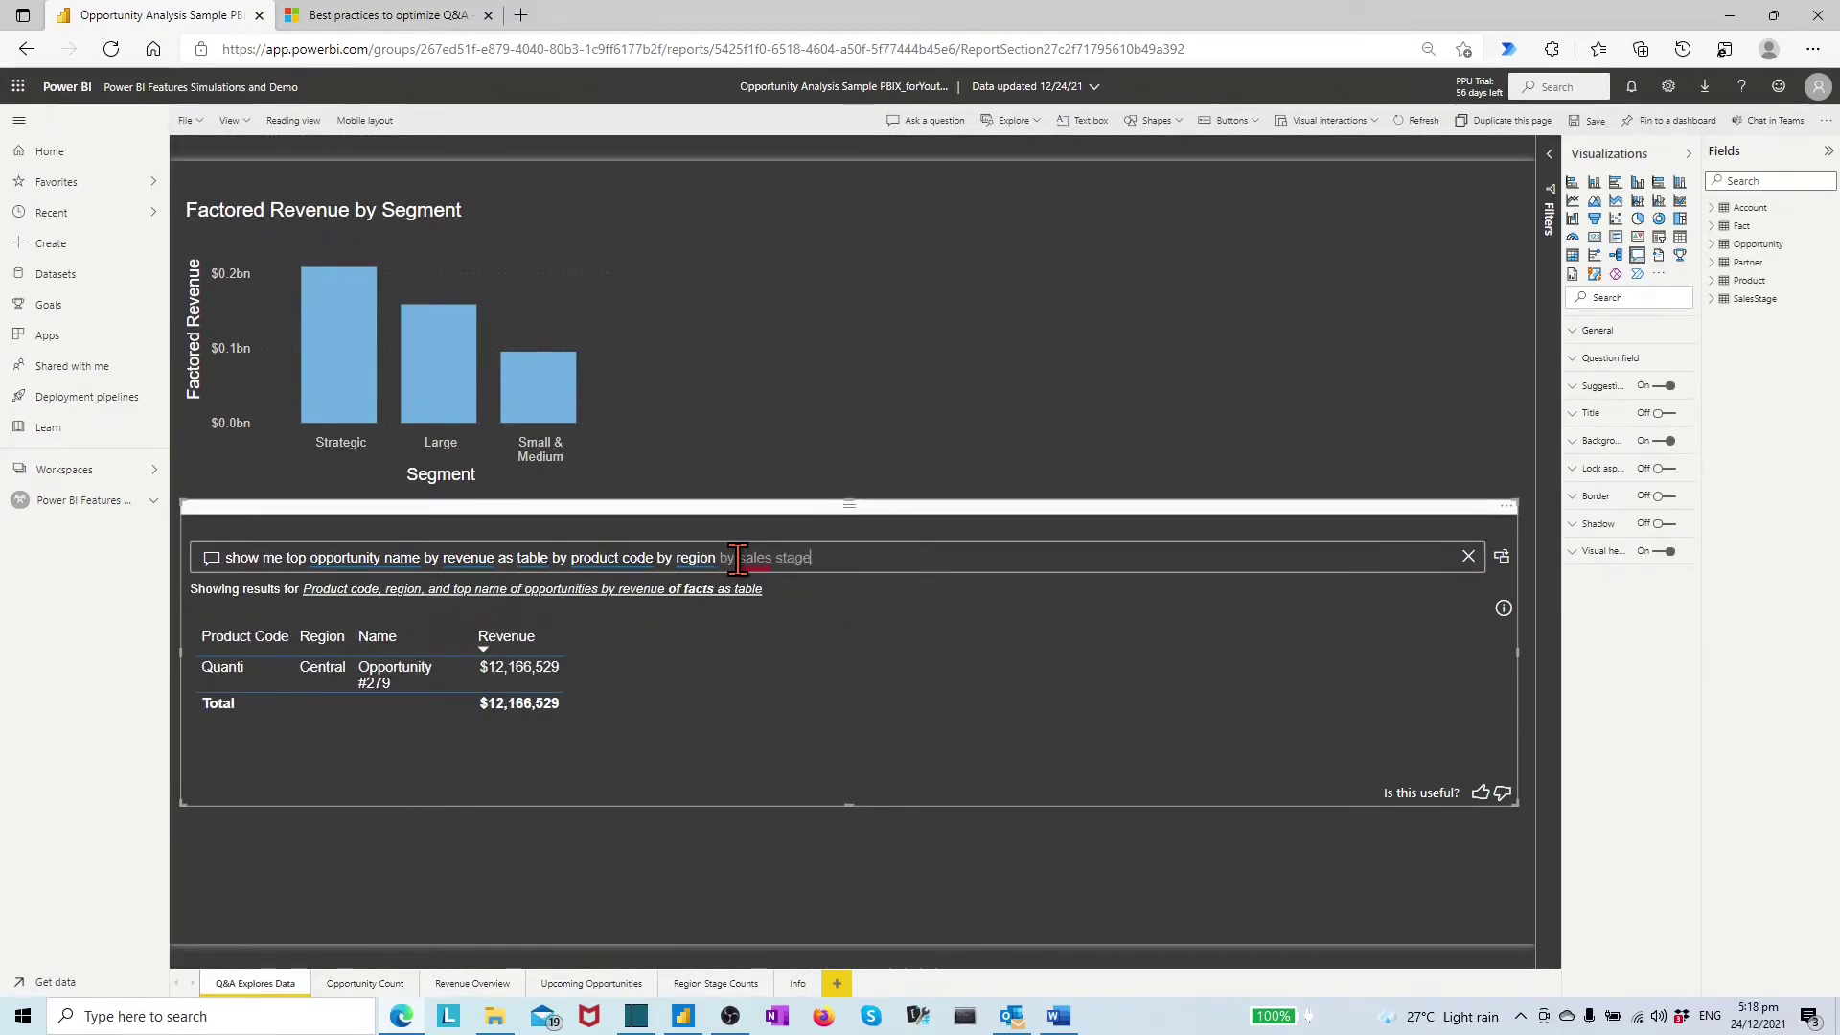
left_click(792, 592)
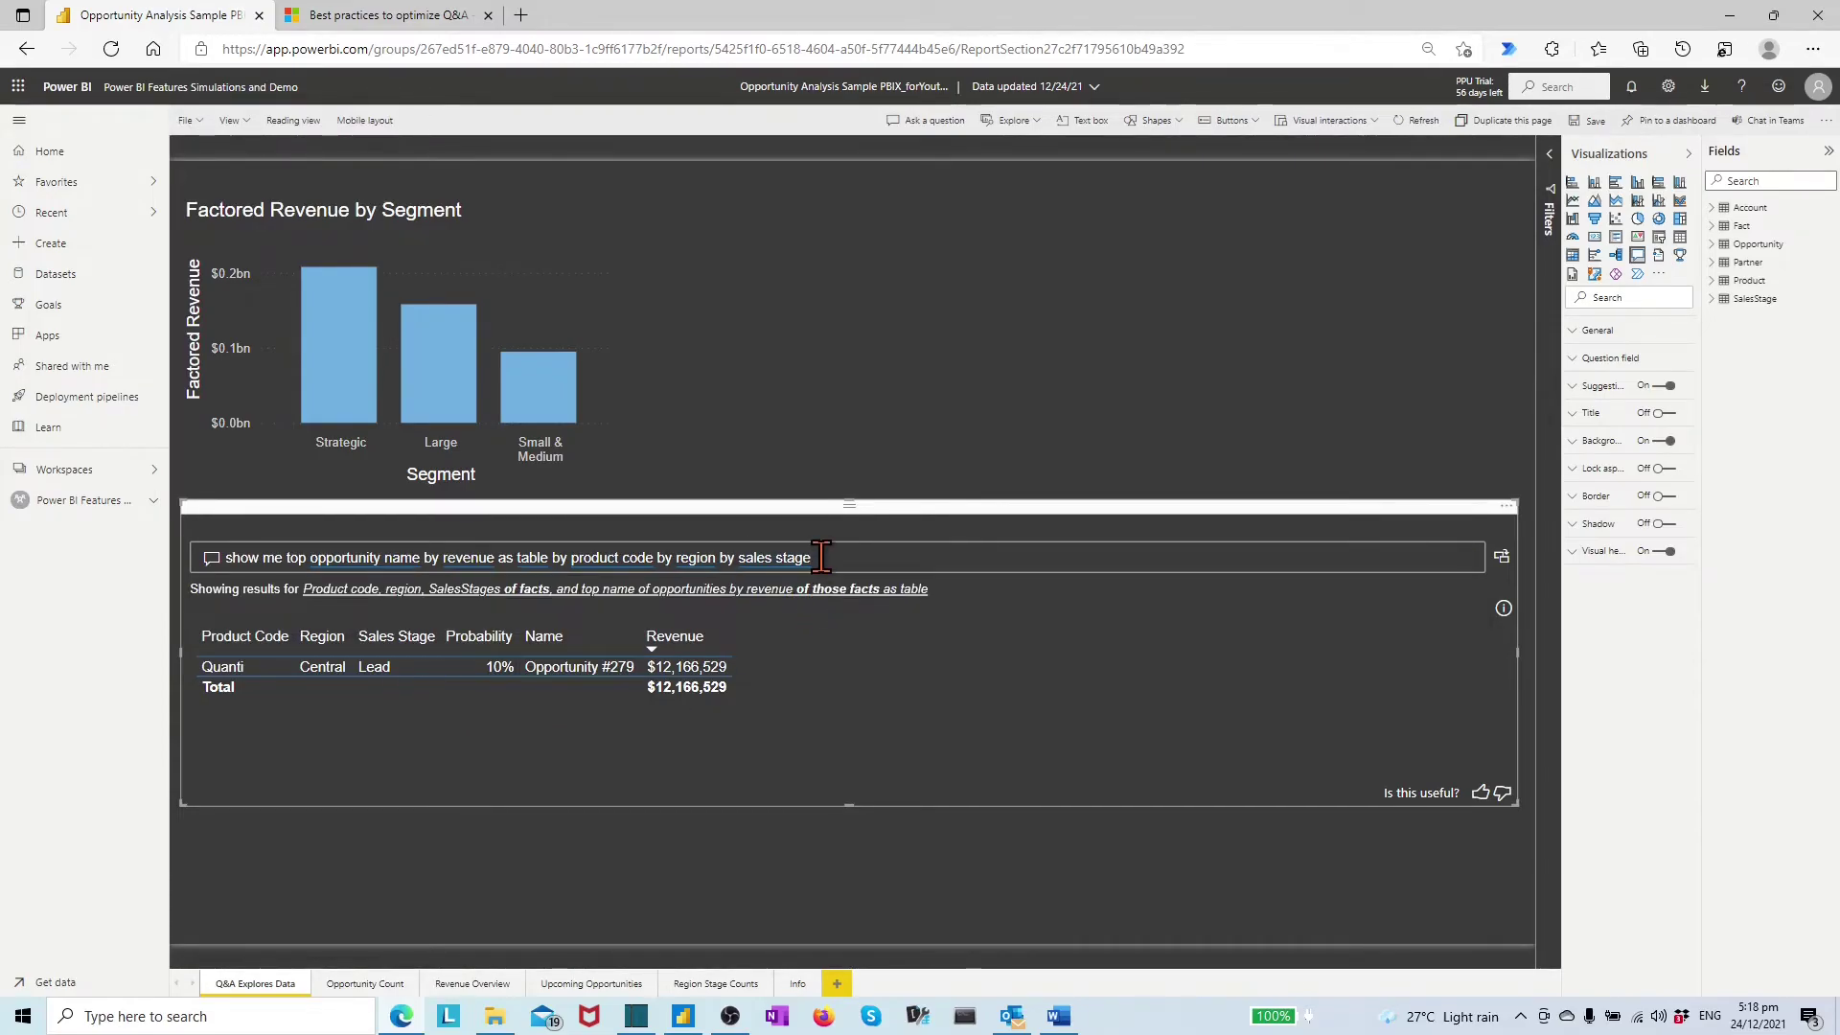
type("by part")
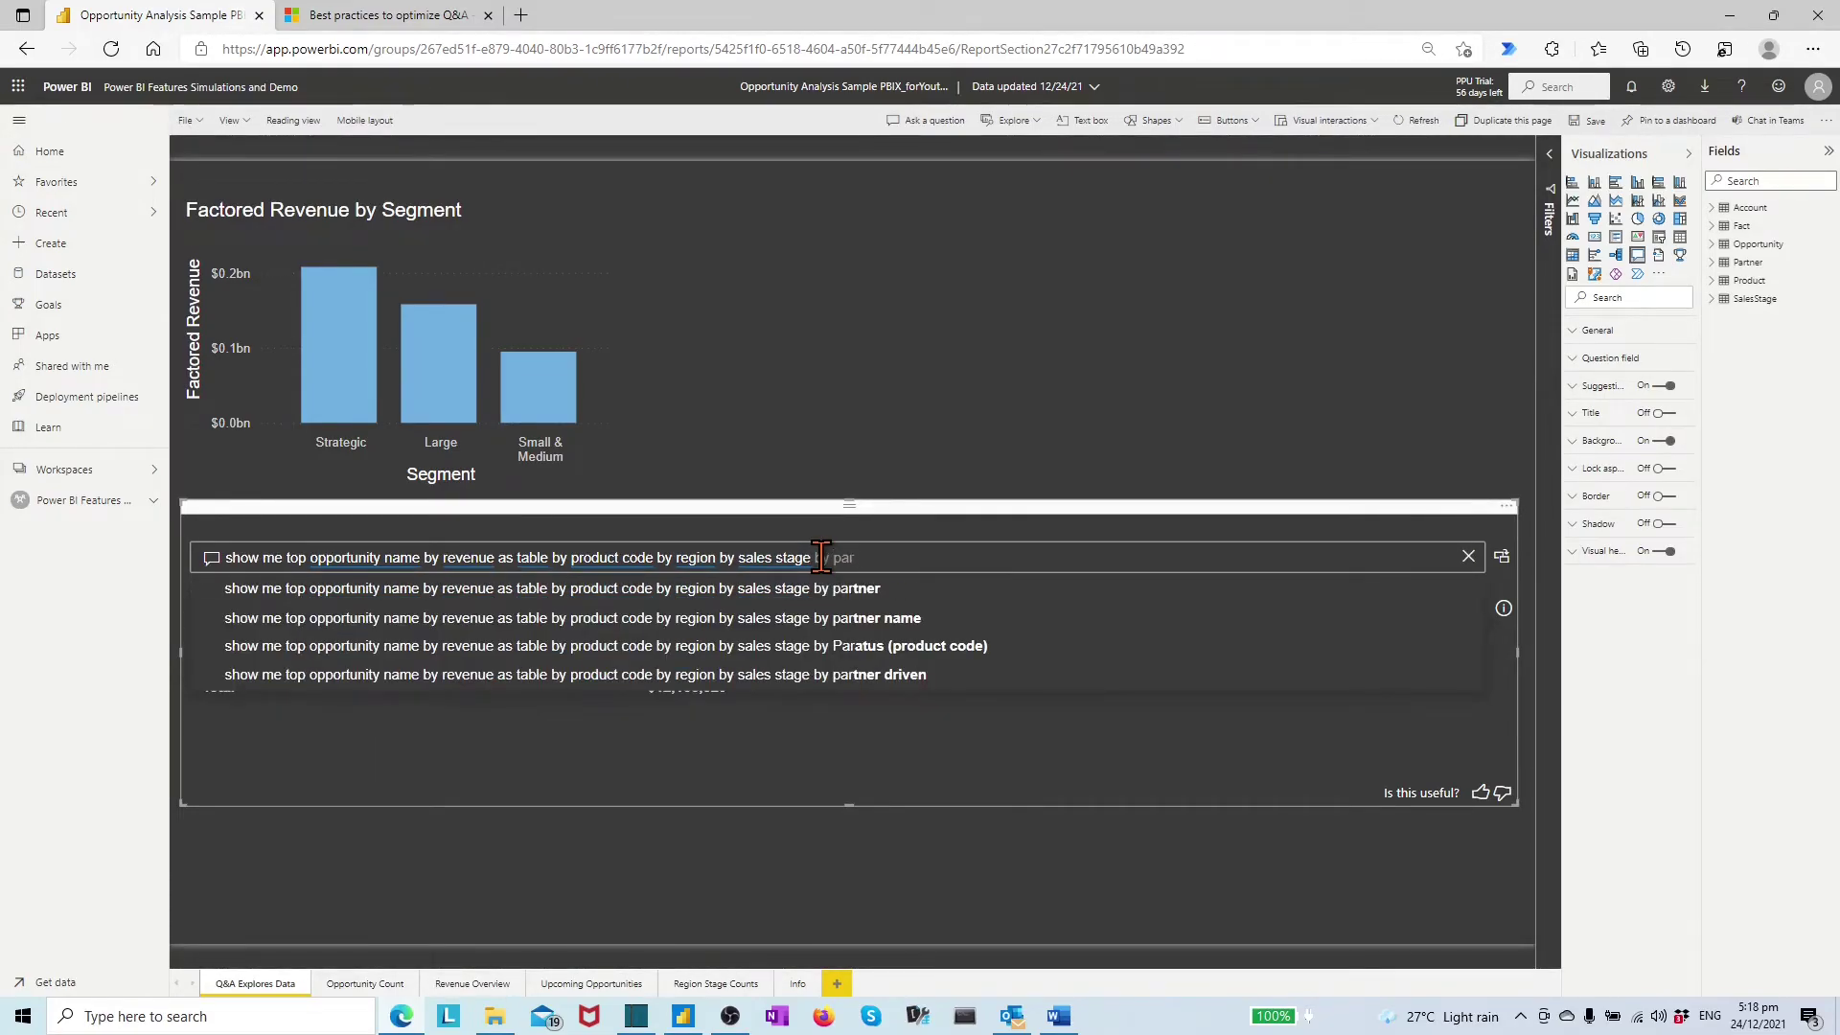
left_click(858, 618)
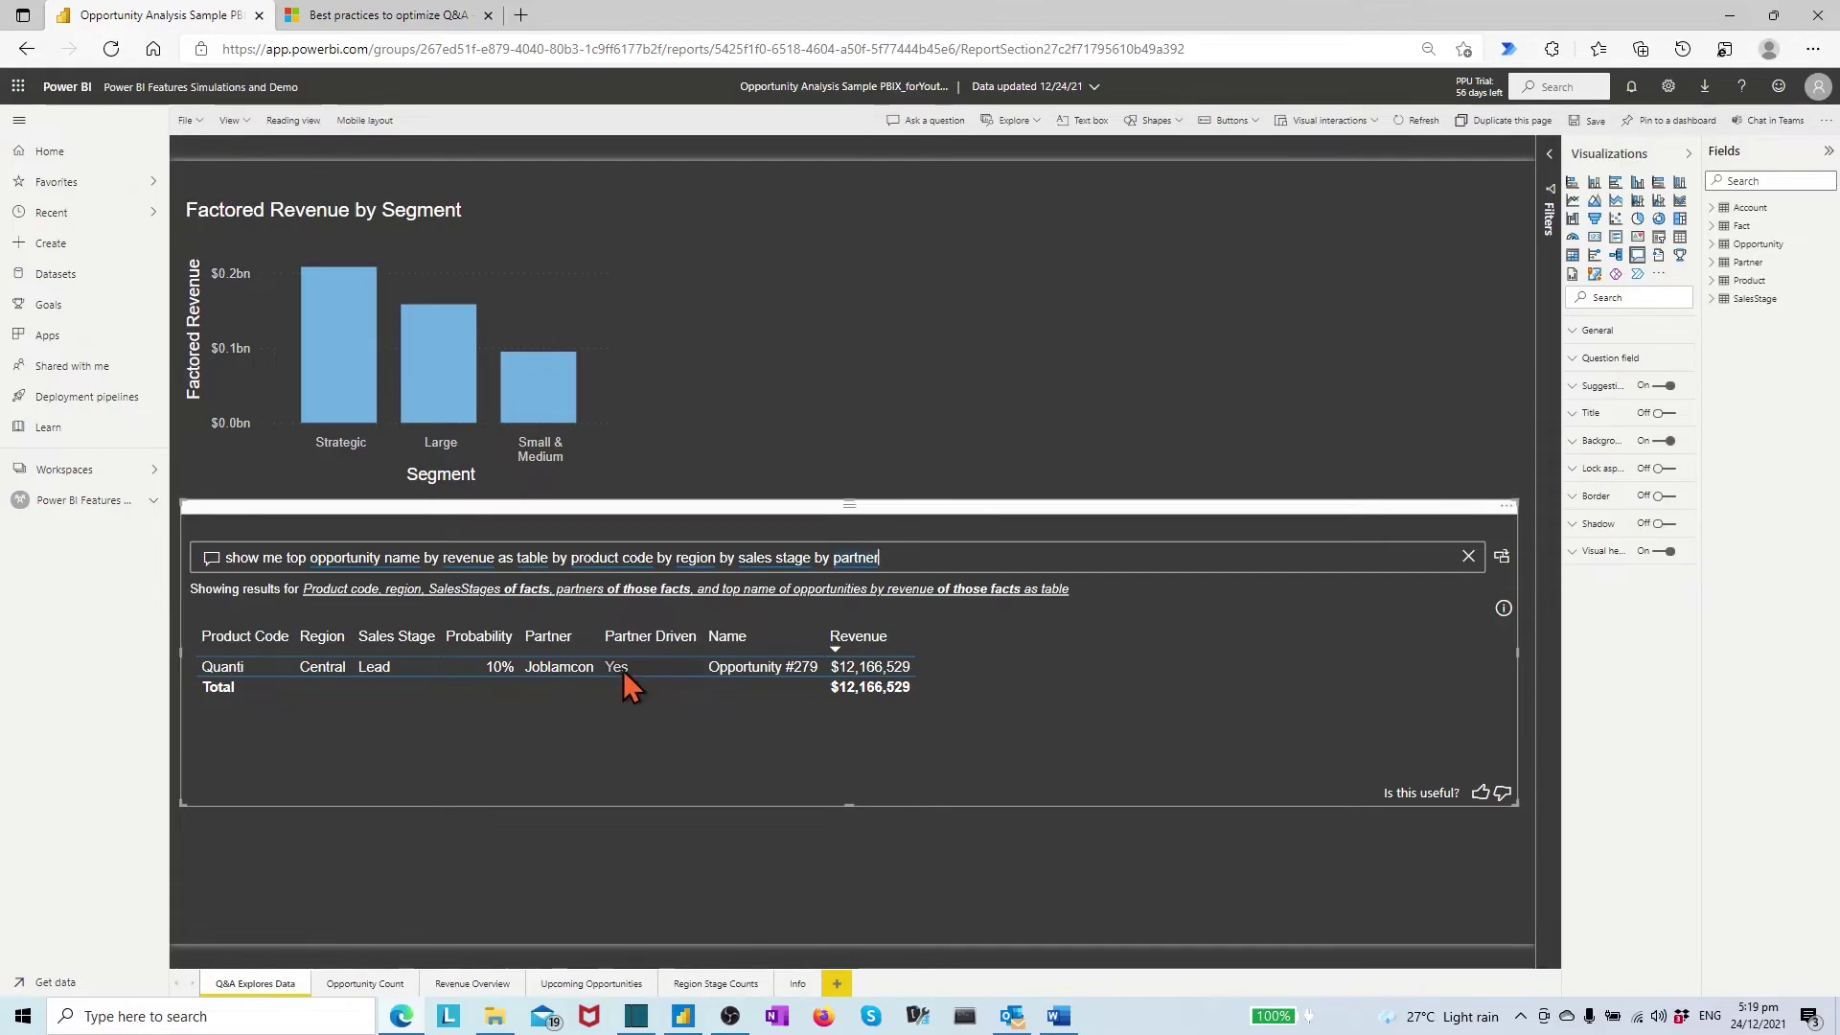
- Convert the Q&A answer into a standard table and move Name to the top of Values
left_click(1500, 559)
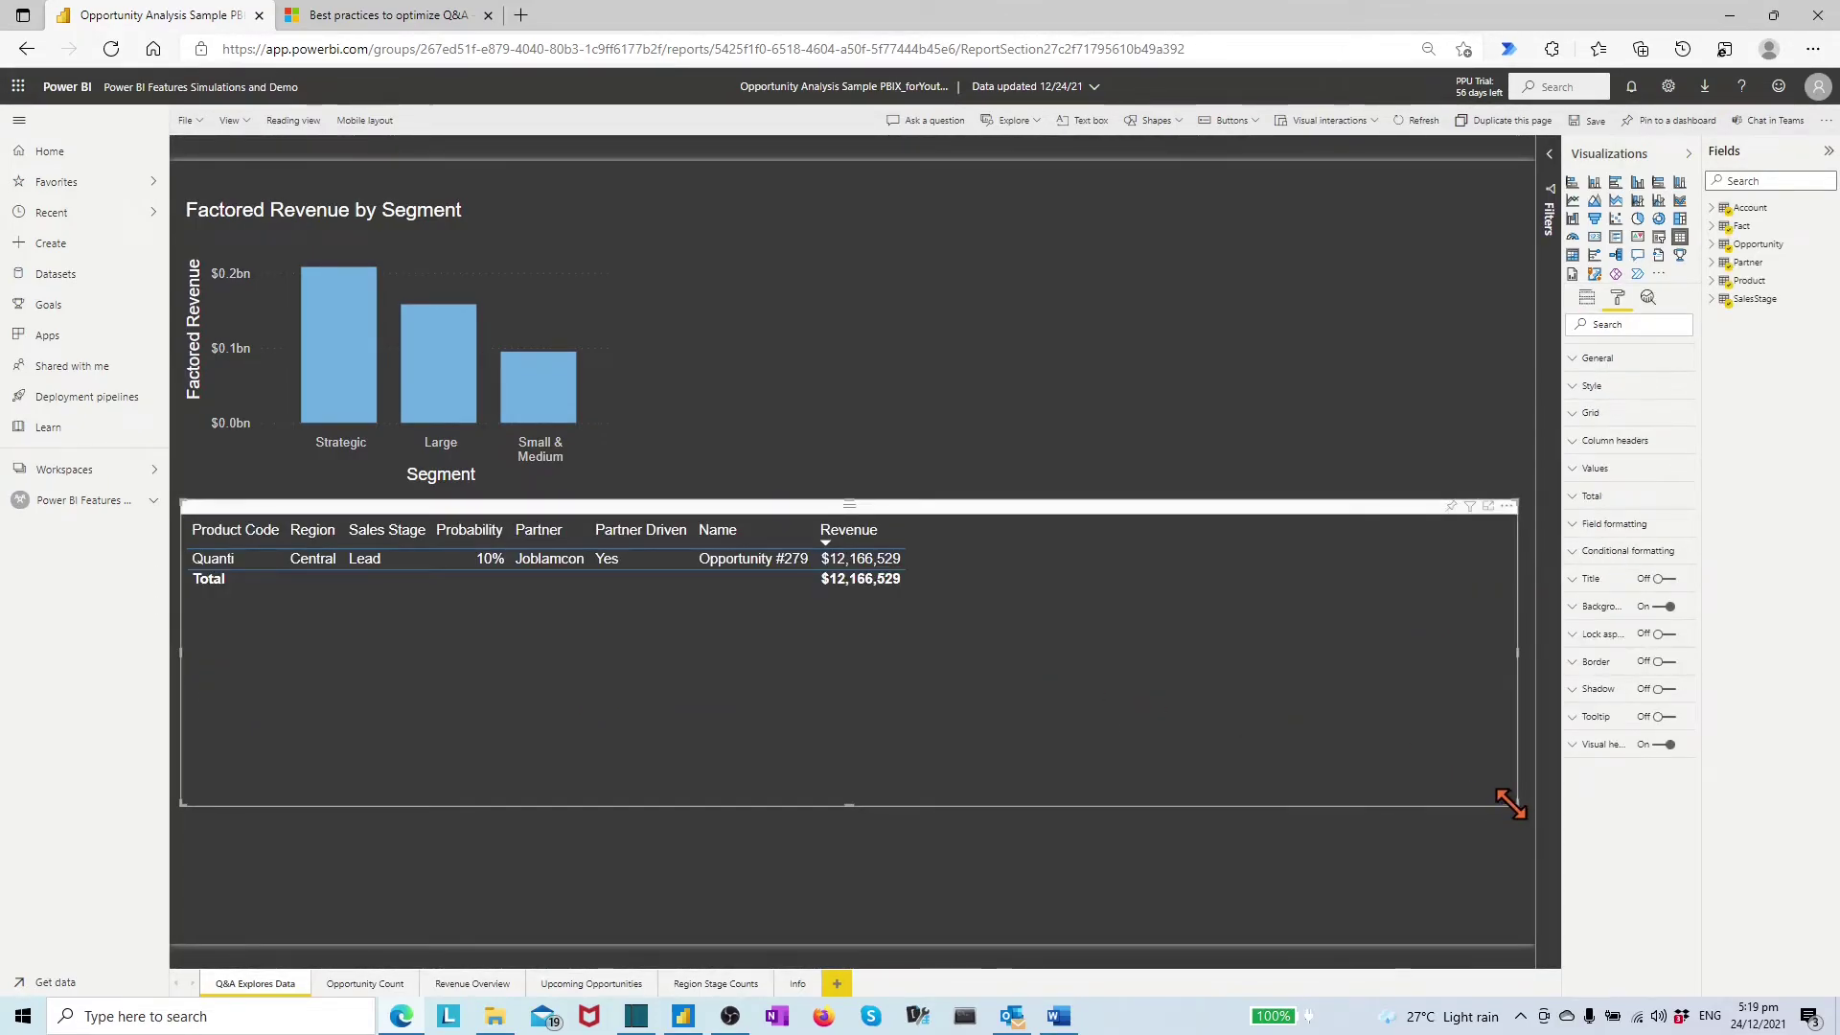
left_click(1587, 298)
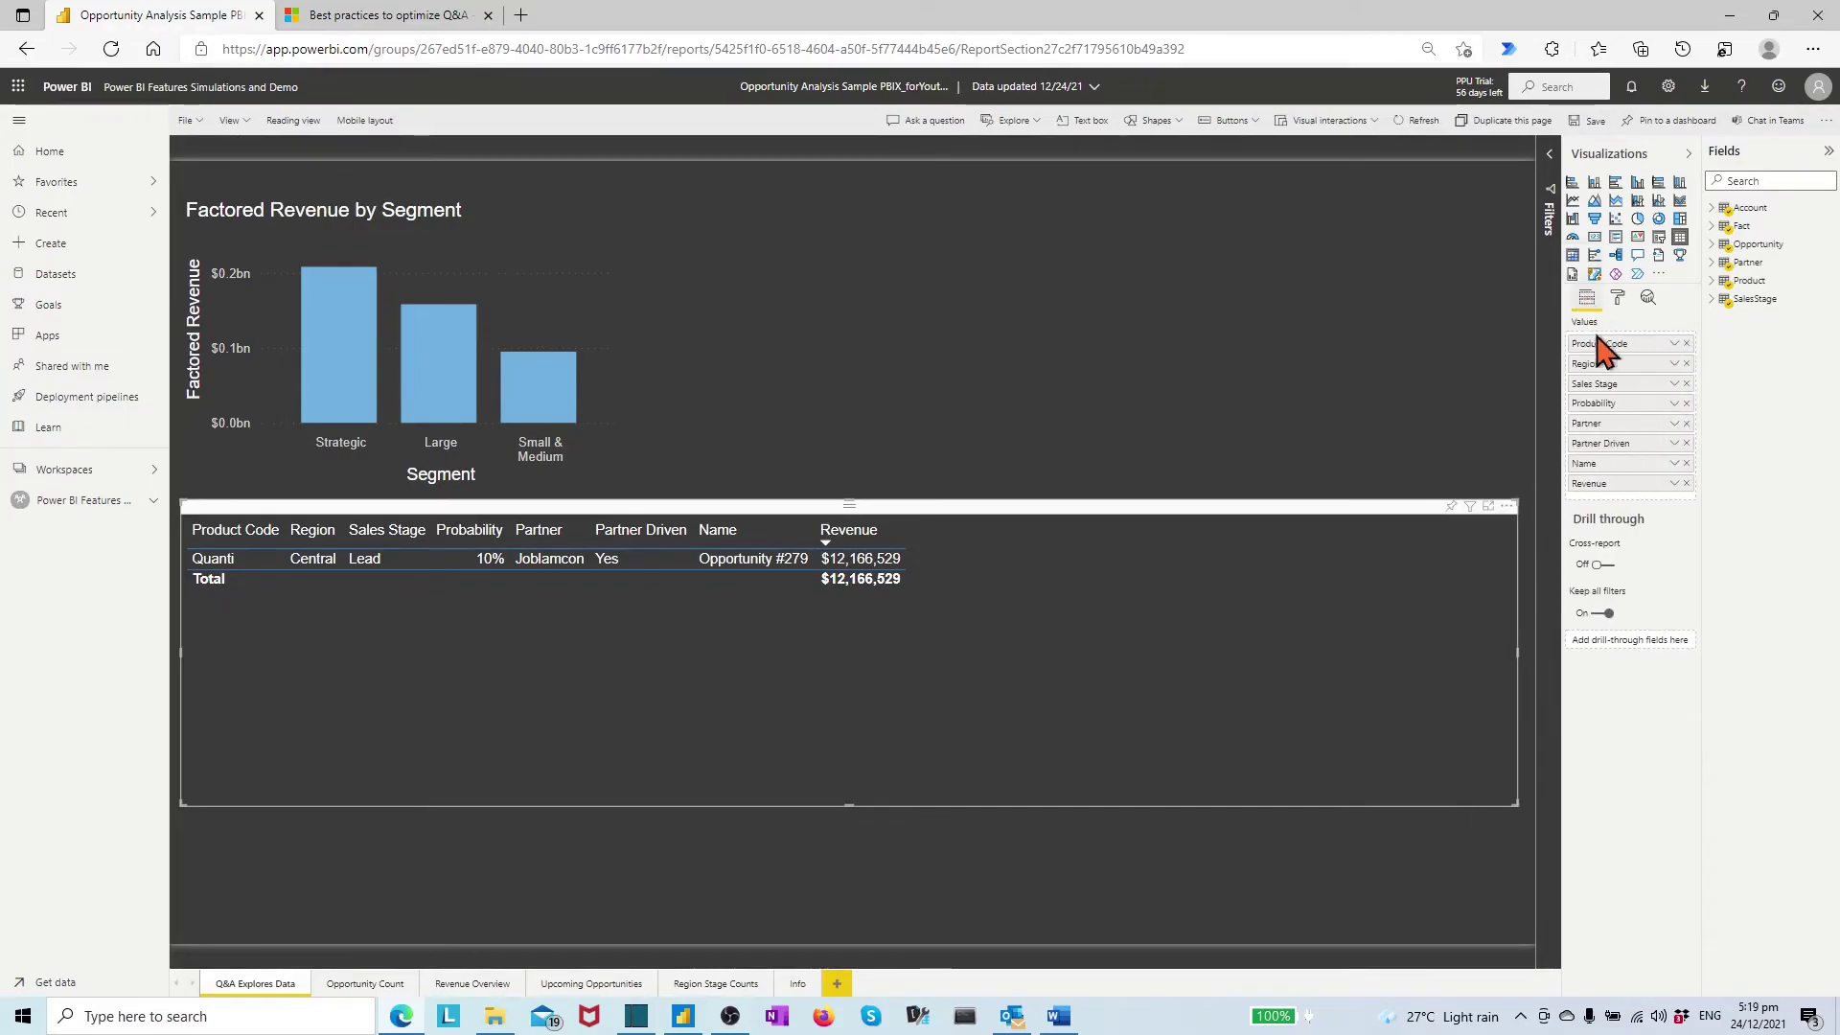
left_click(1674, 483)
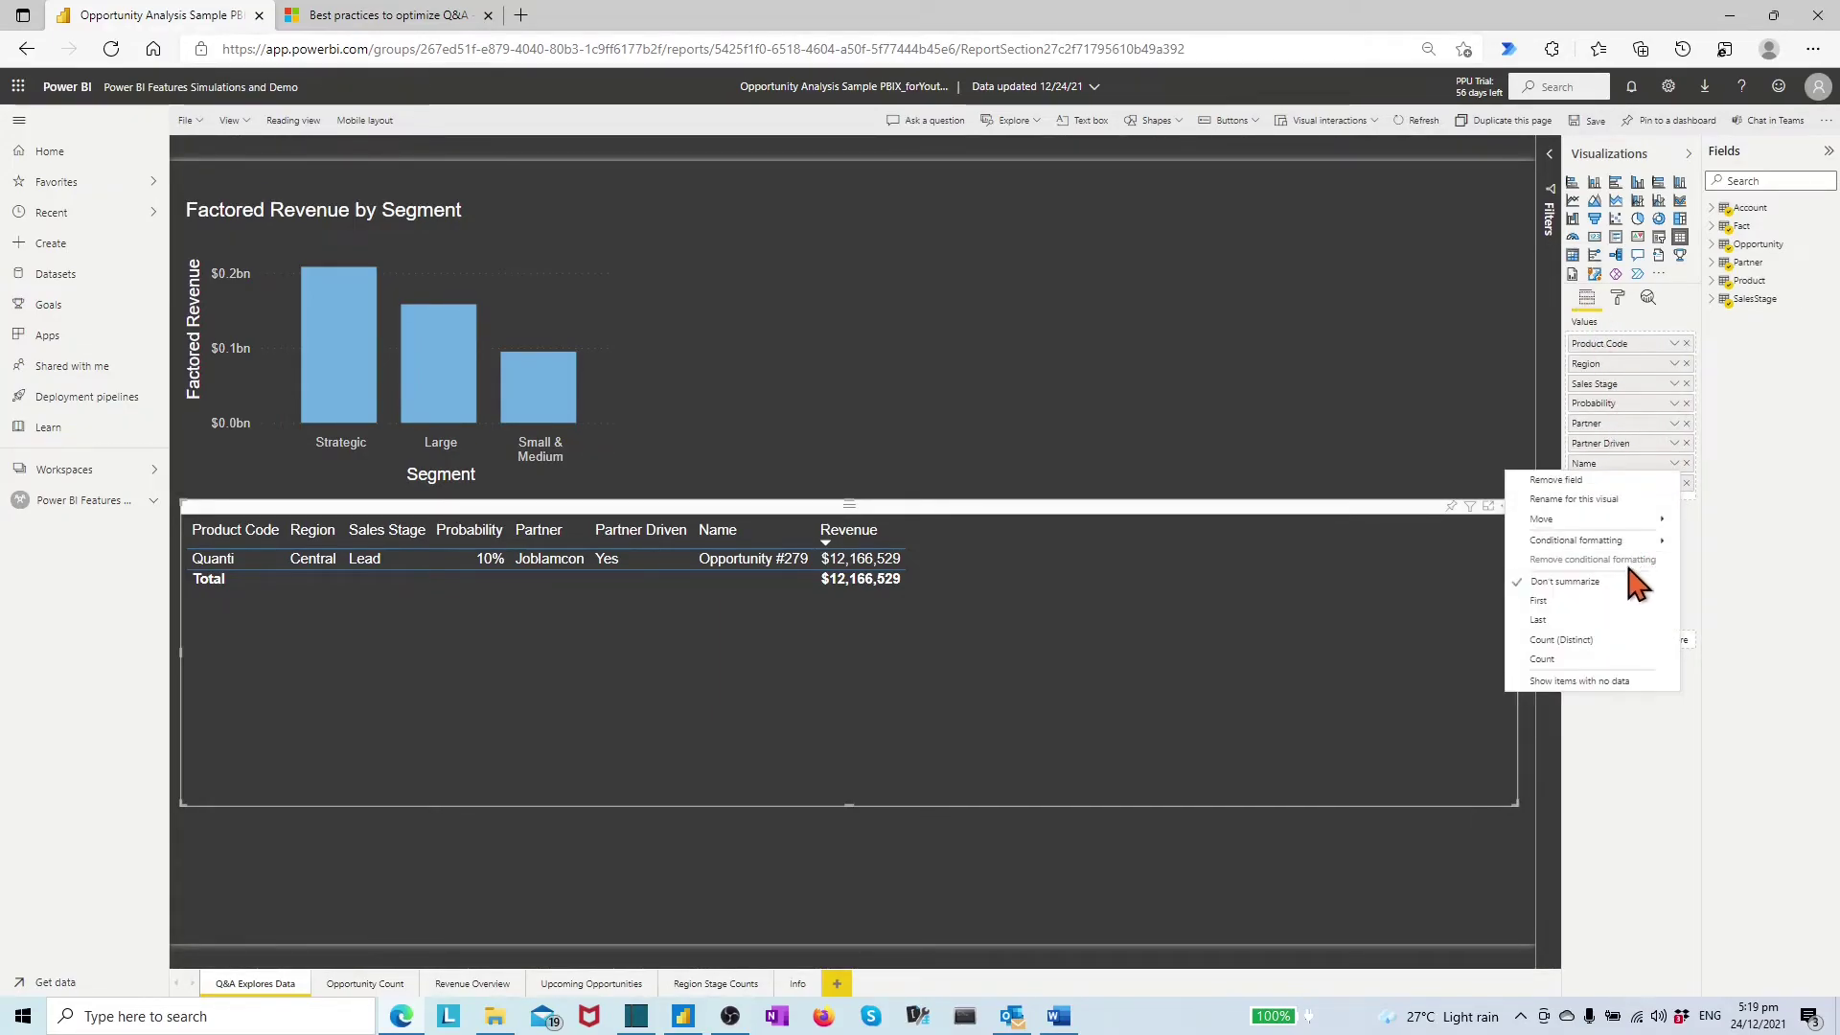
mouse_move(1619, 519)
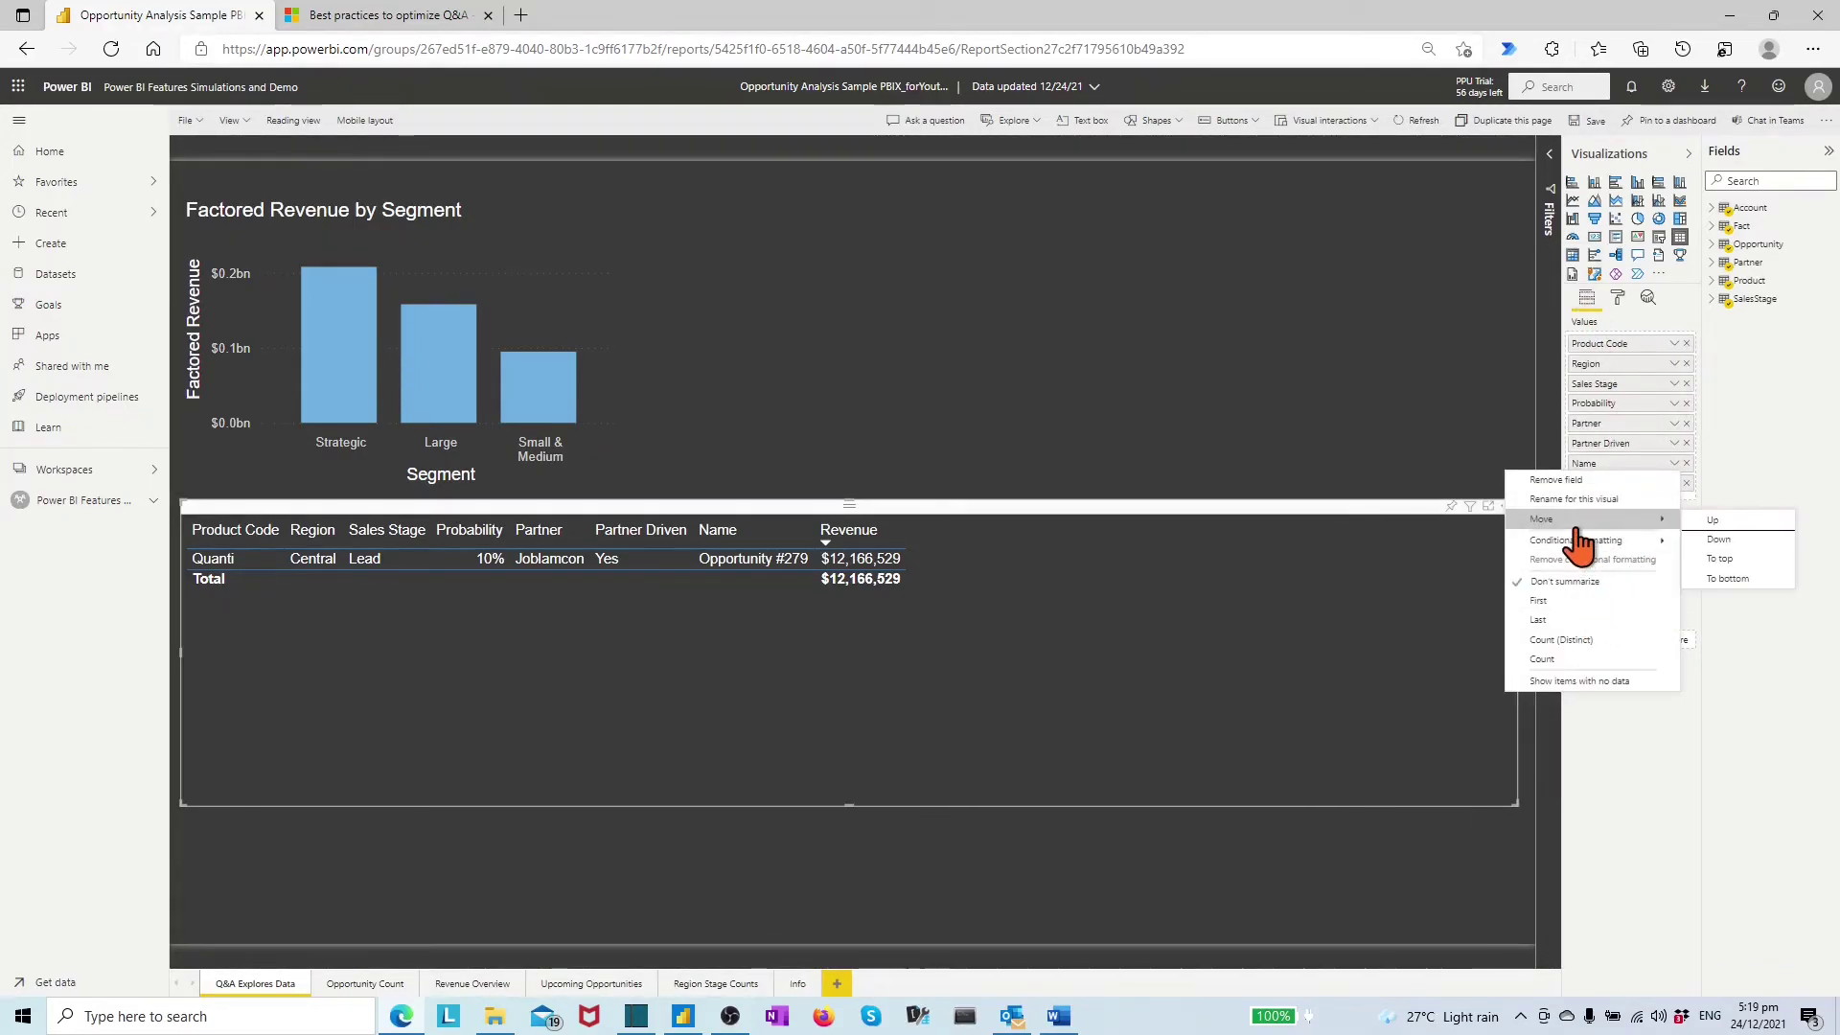
left_click(1719, 564)
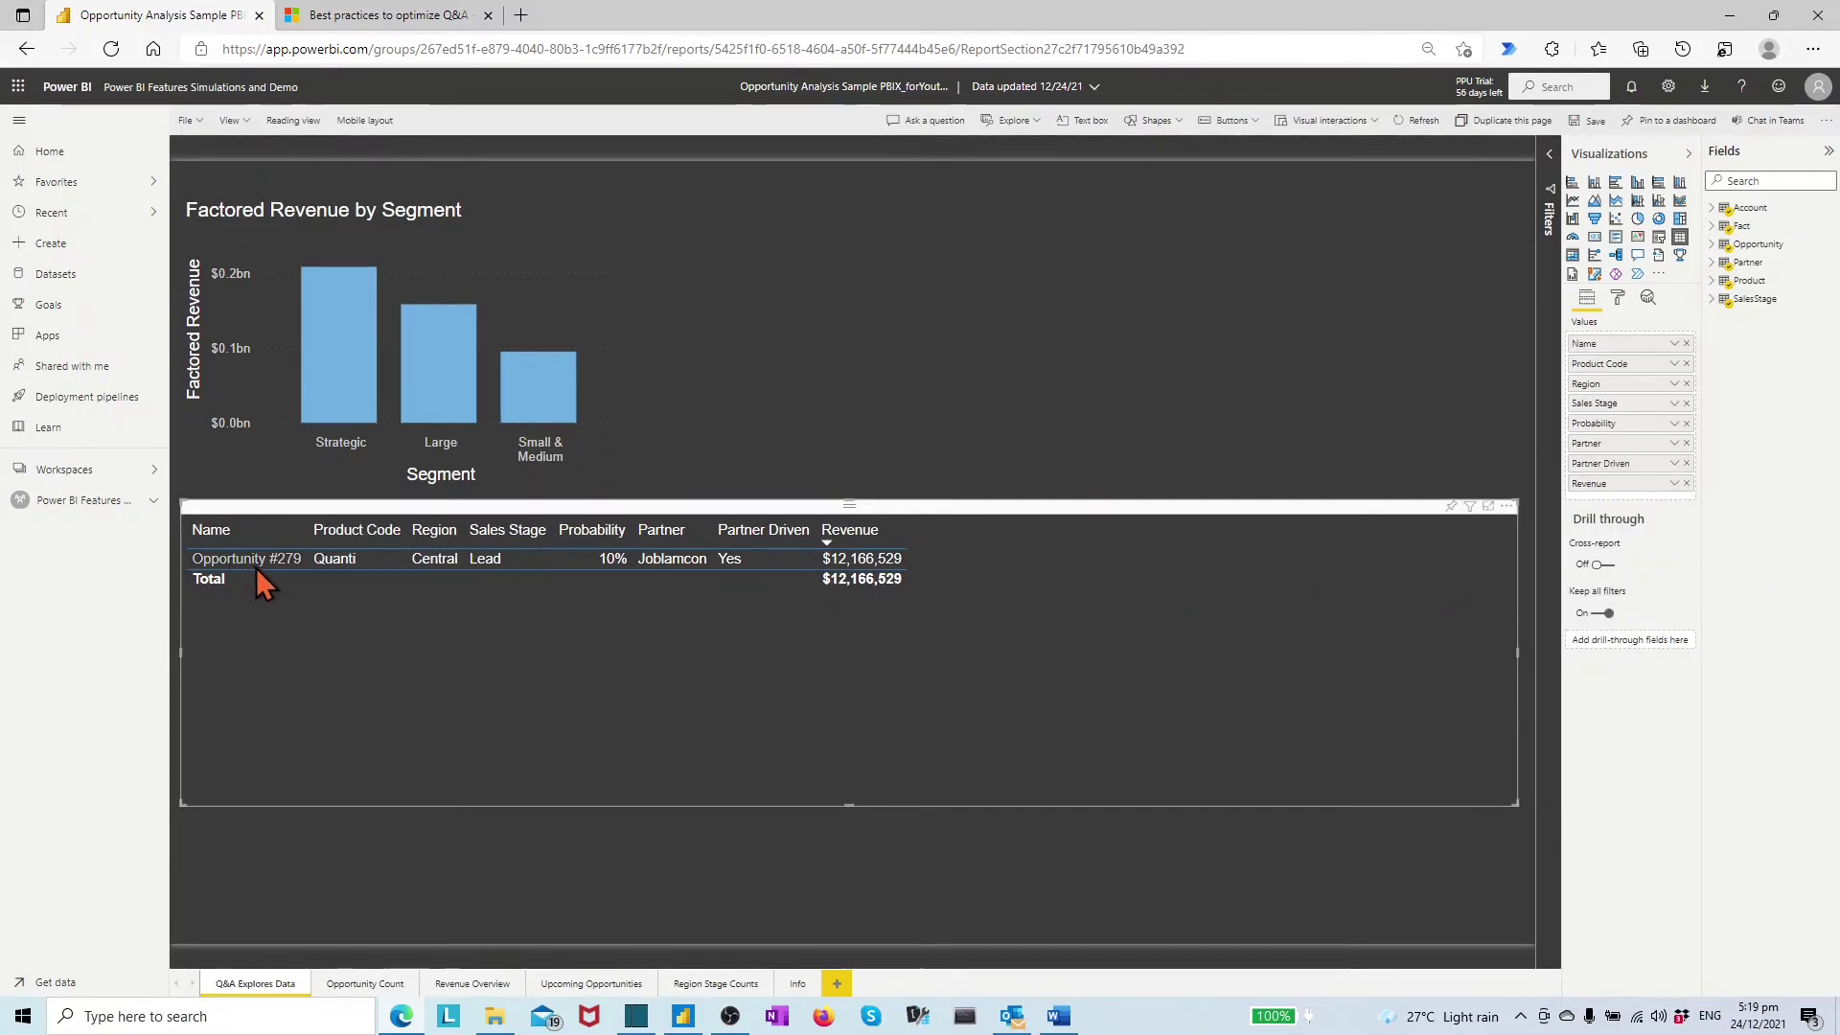
- Shrink the table, place it upper right beside the revenue chart, and save the report
left_click_drag(1517, 805, 1043, 698)
left_click_drag(766, 519, 1198, 211)
left_click(1080, 480)
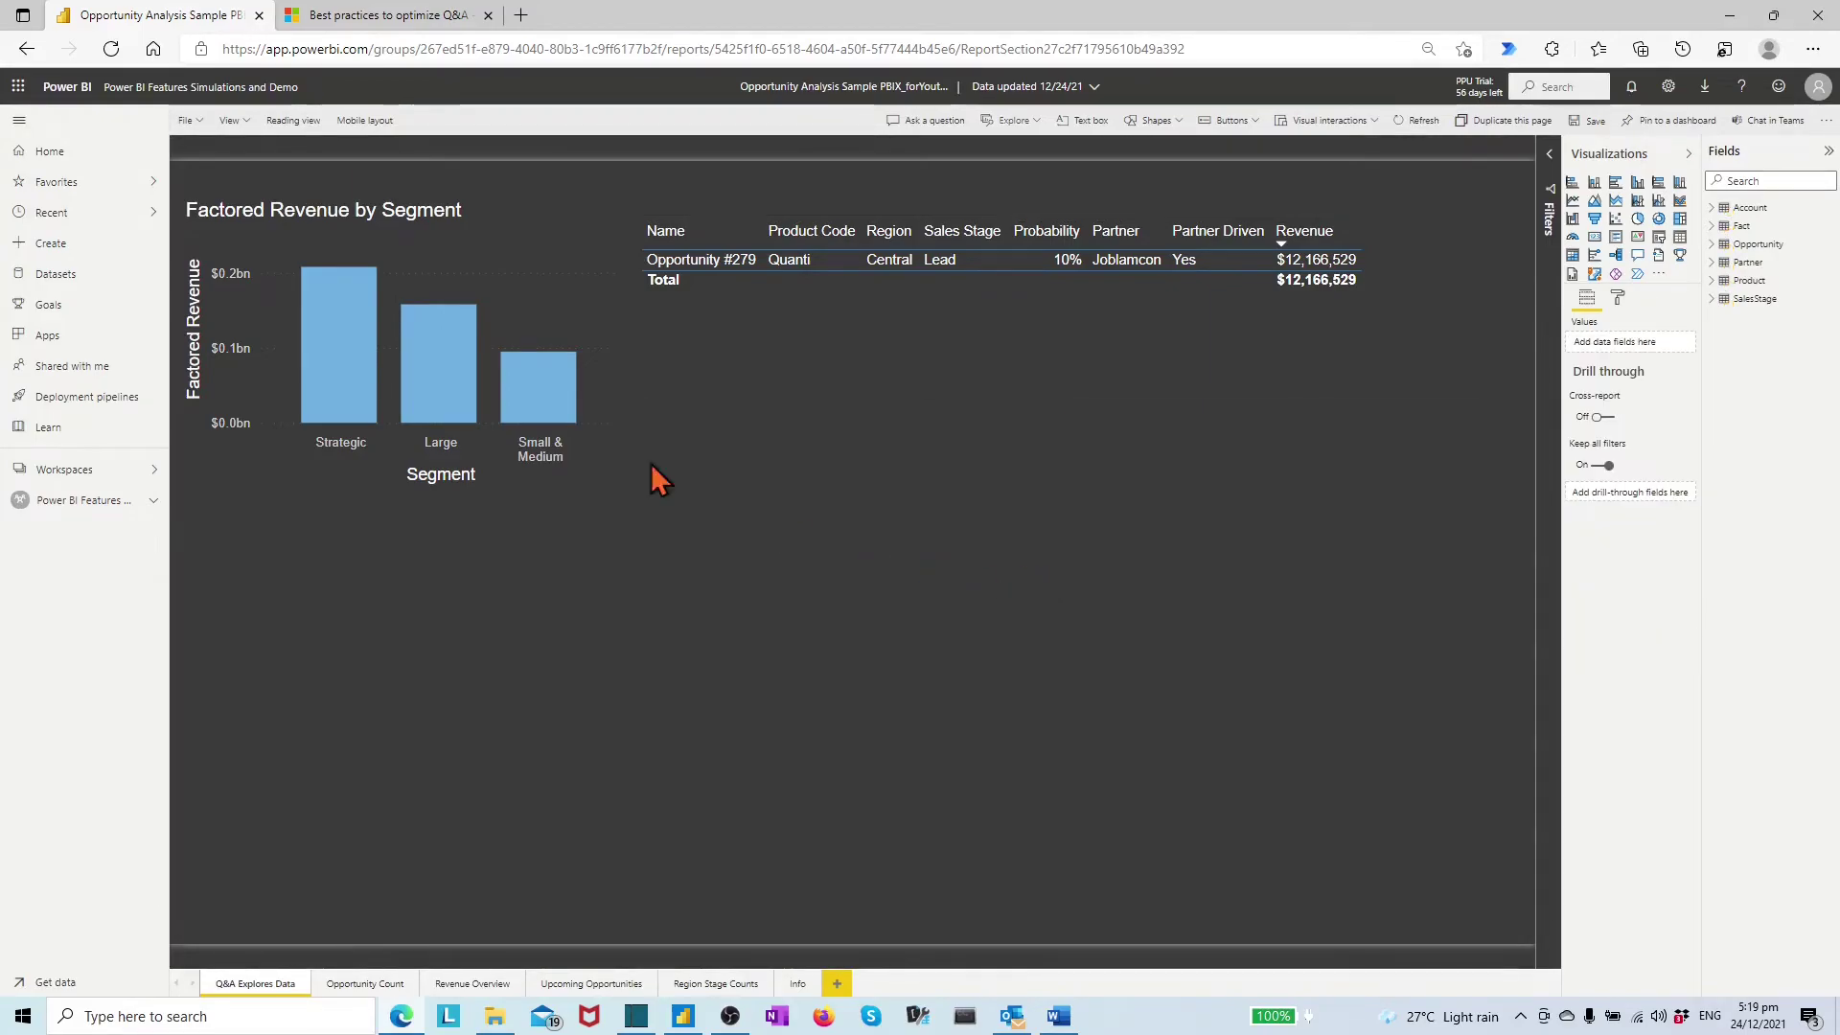
left_click(326, 340)
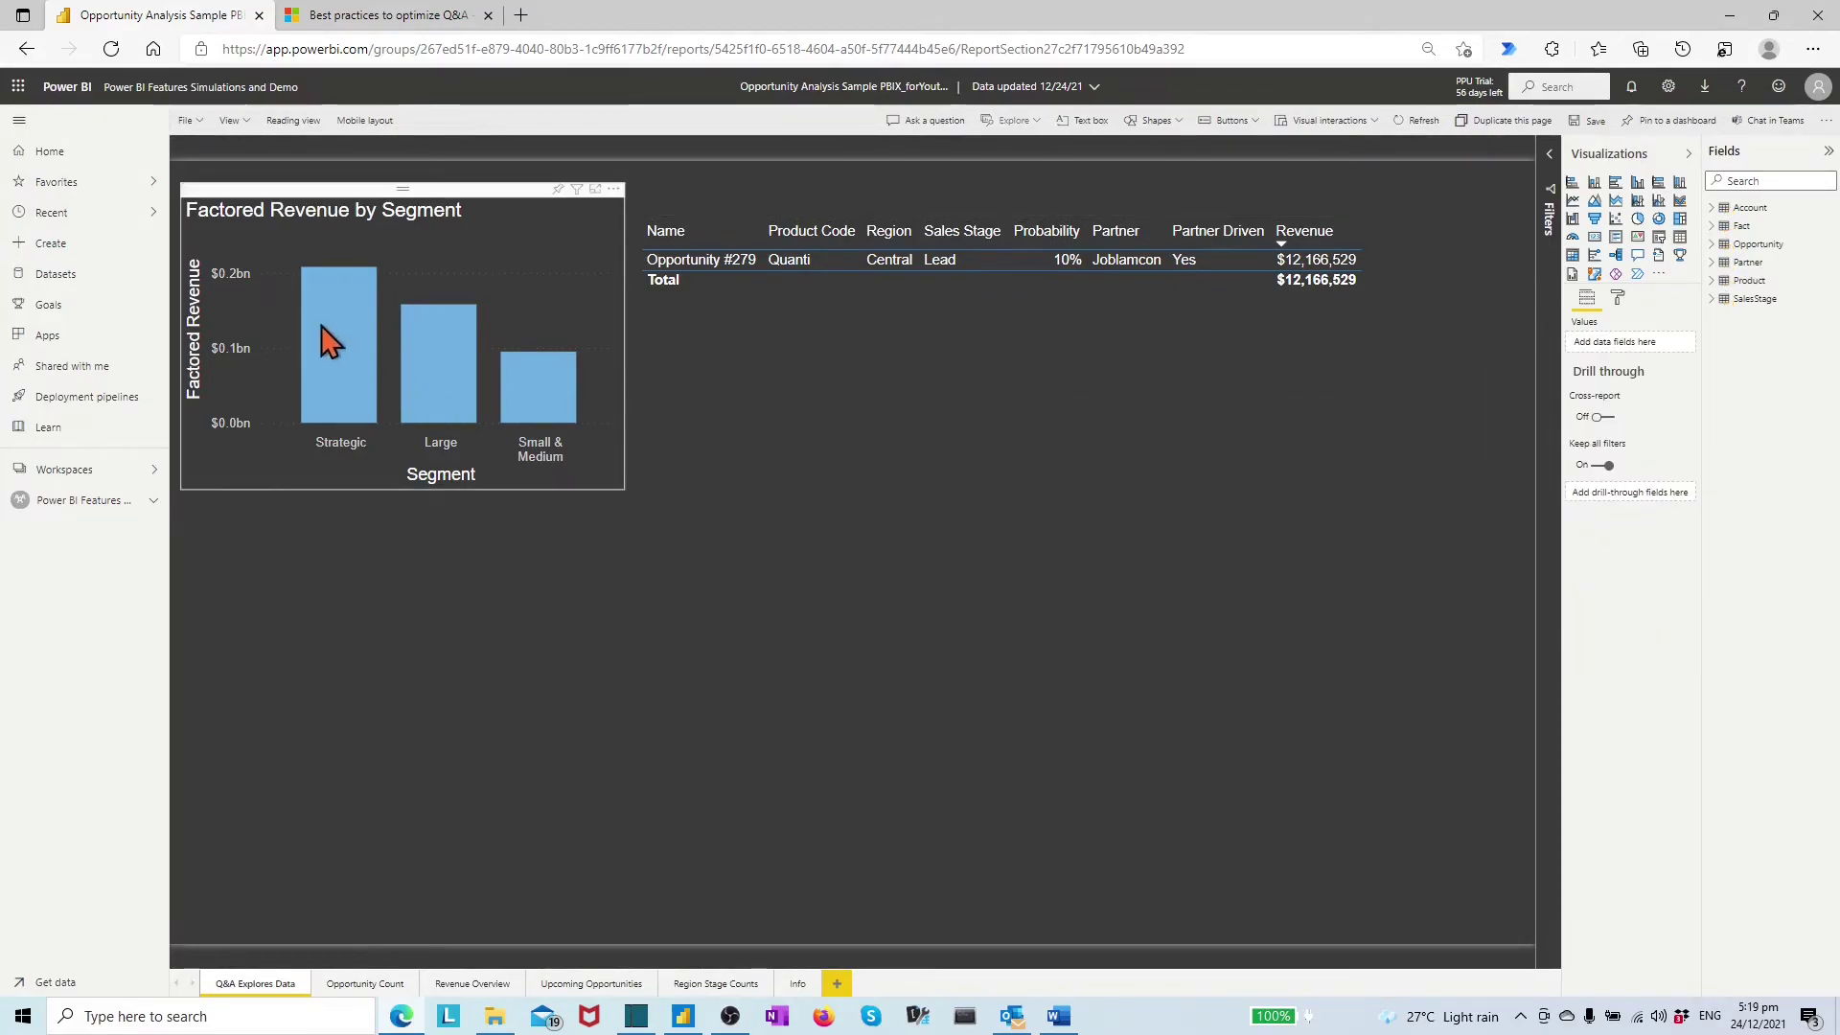
left_click(192, 121)
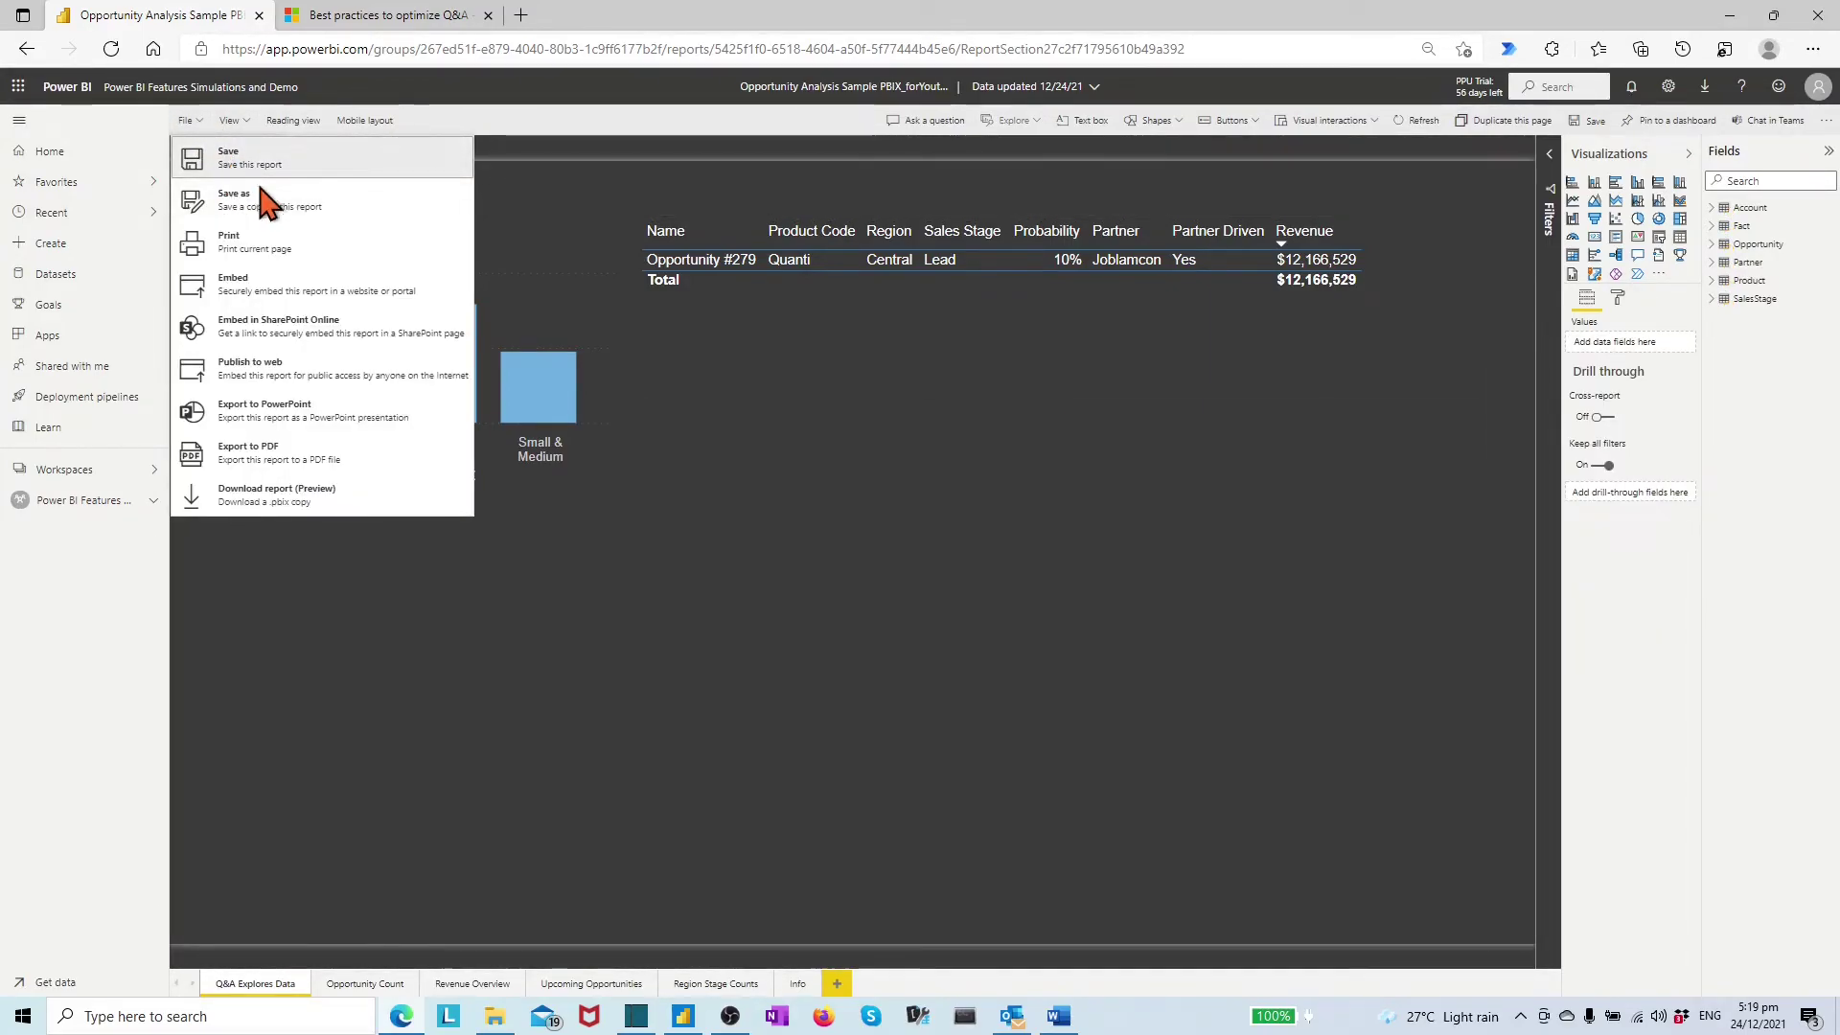
left_click(1006, 688)
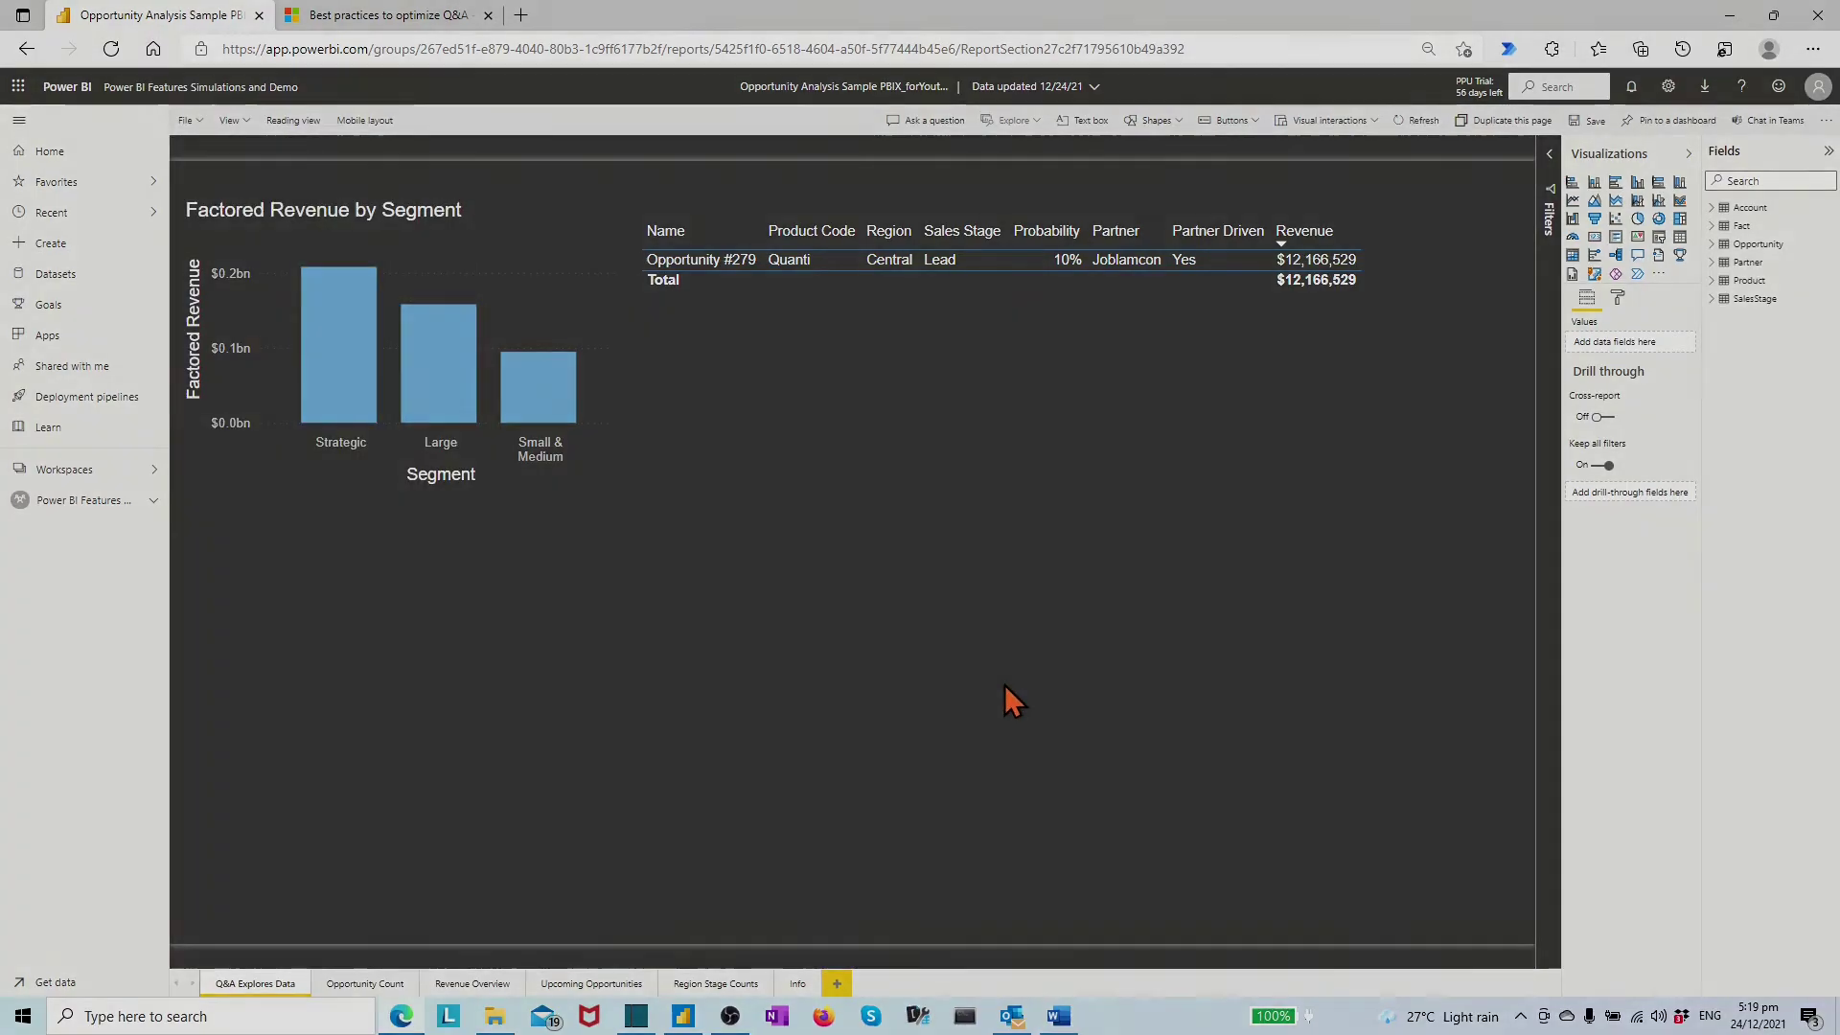